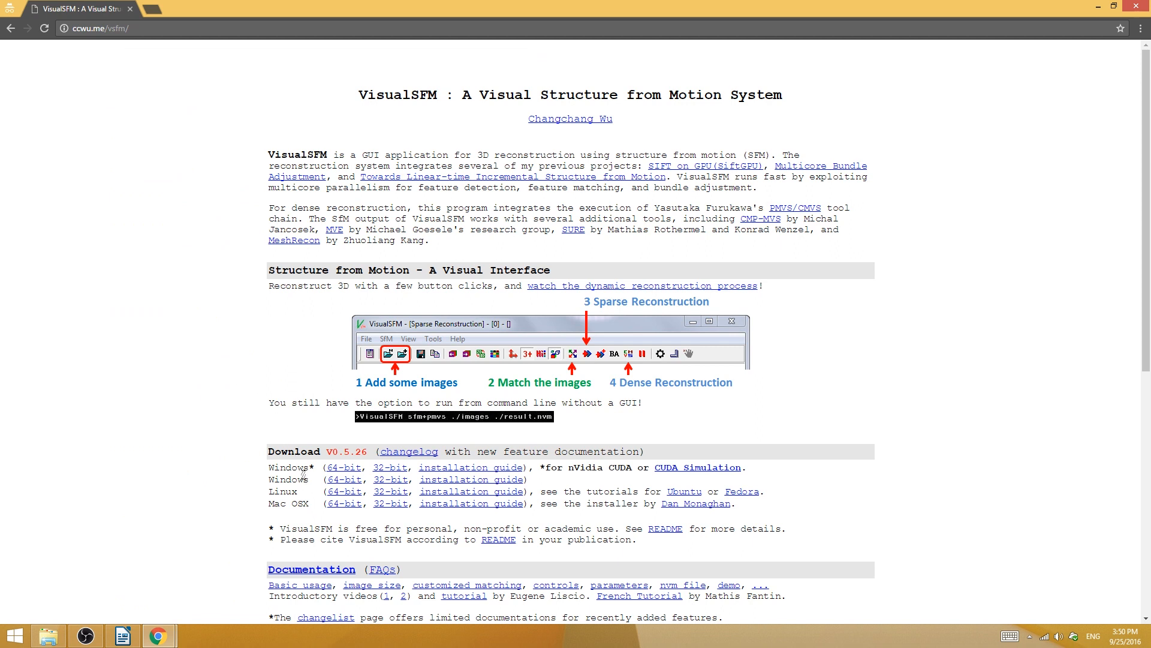
Step: Download the 64-bit Windows build of VisualSFM for nVidia CUDA, and search the web for "cmvs pmvs github"
left_click(346, 473)
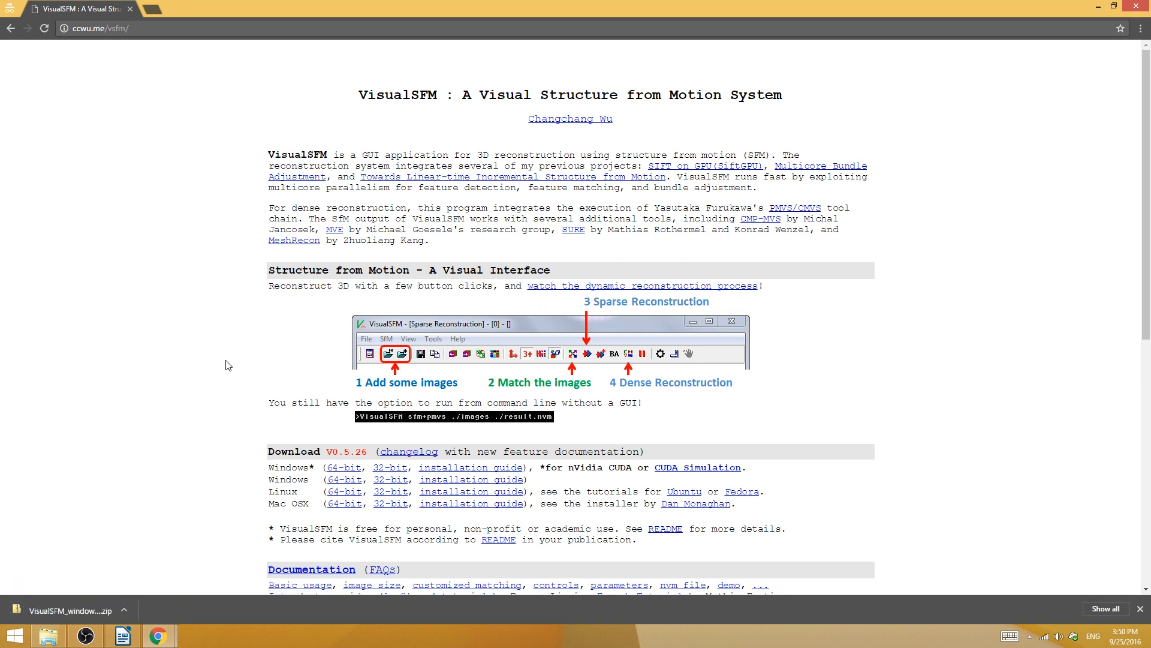
left_click(147, 25)
type("cmvs")
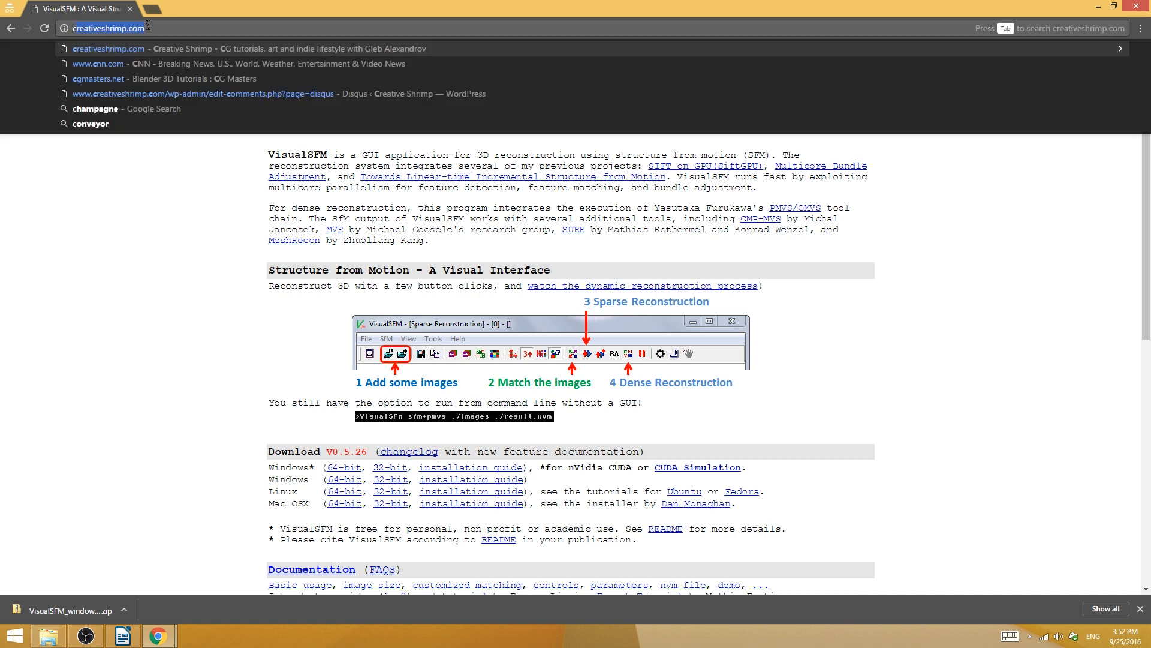
type(" p")
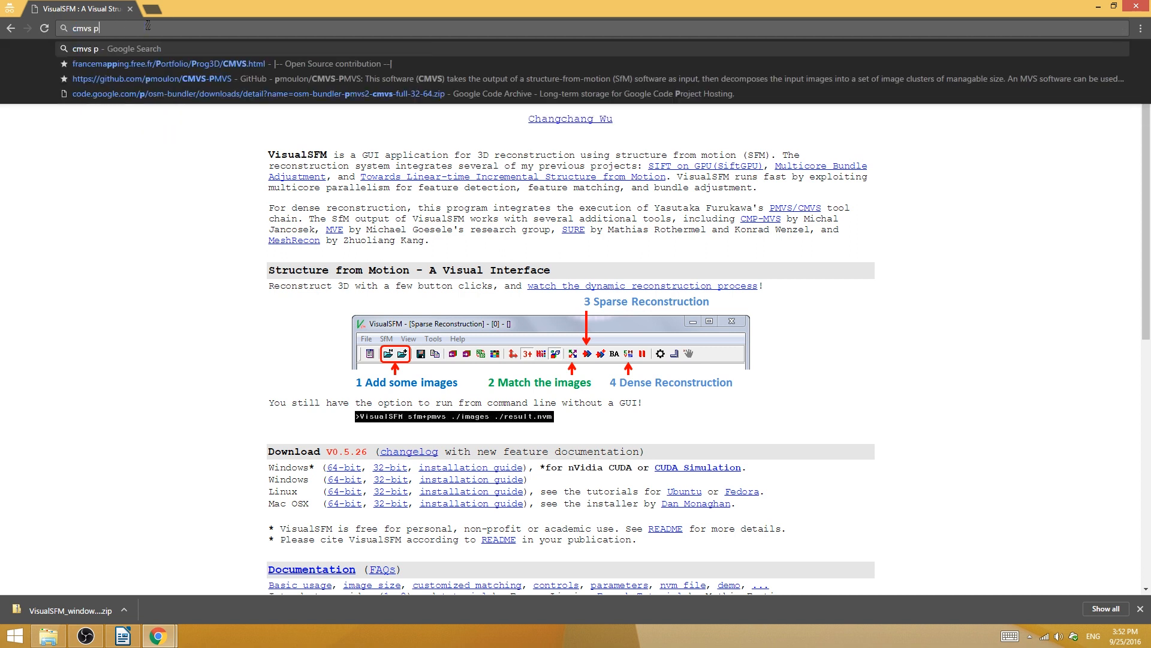
type("mvs github")
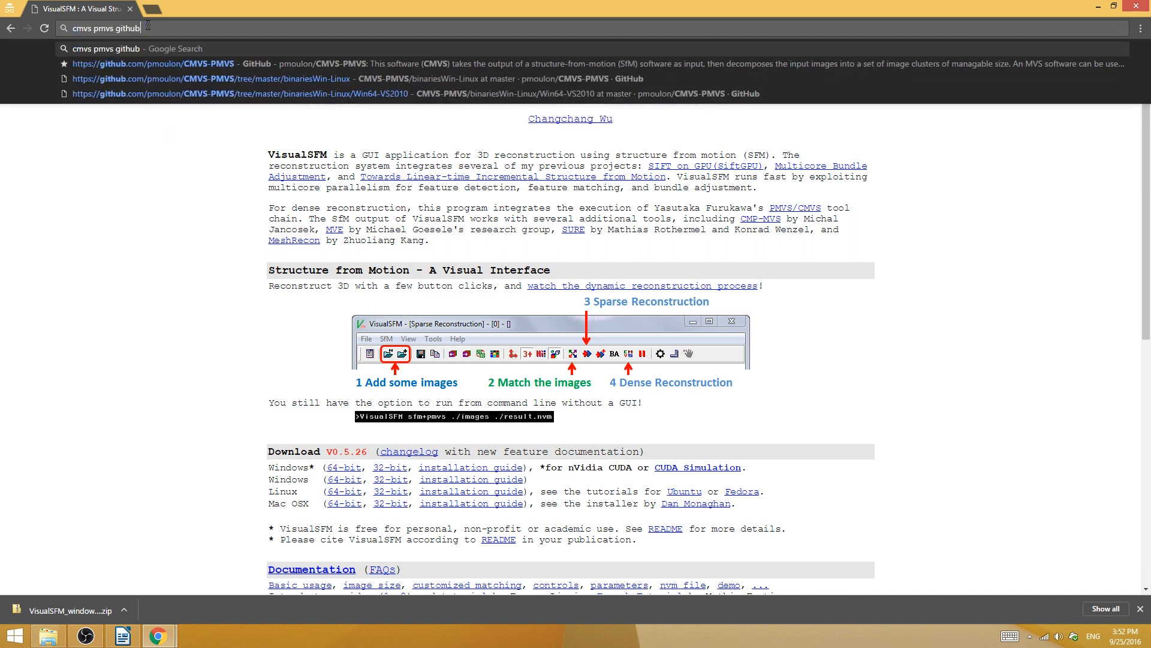
key("Return")
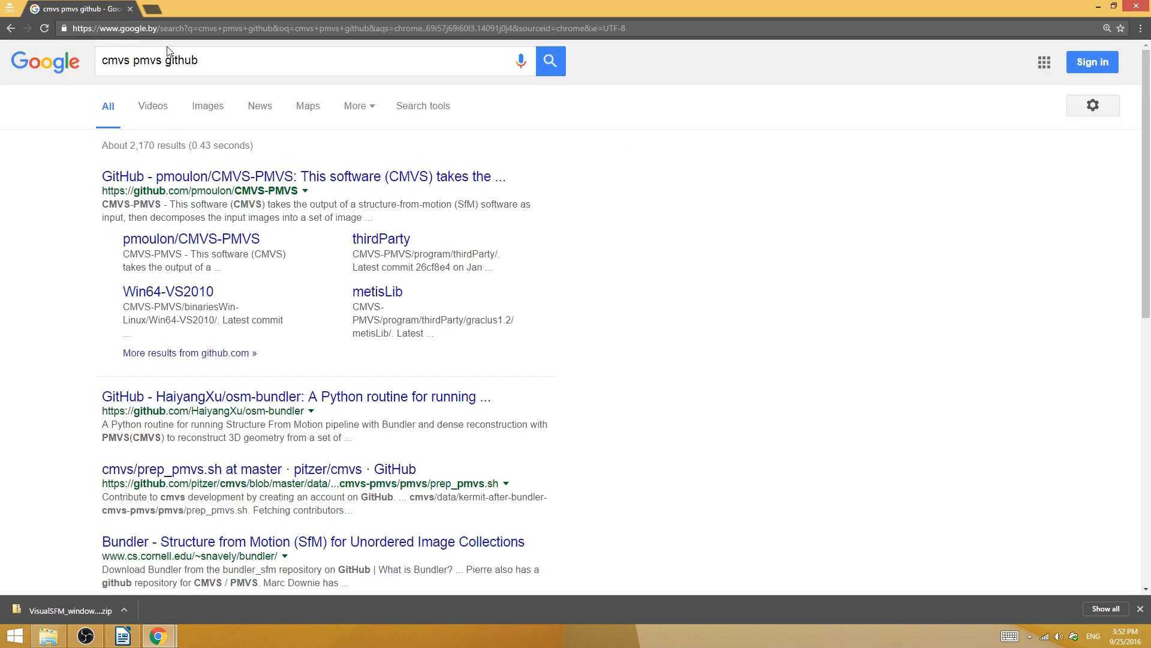
Step: Open the pmoulon/CMVS-PMVS repository on GitHub and download it as a ZIP
left_click(220, 178)
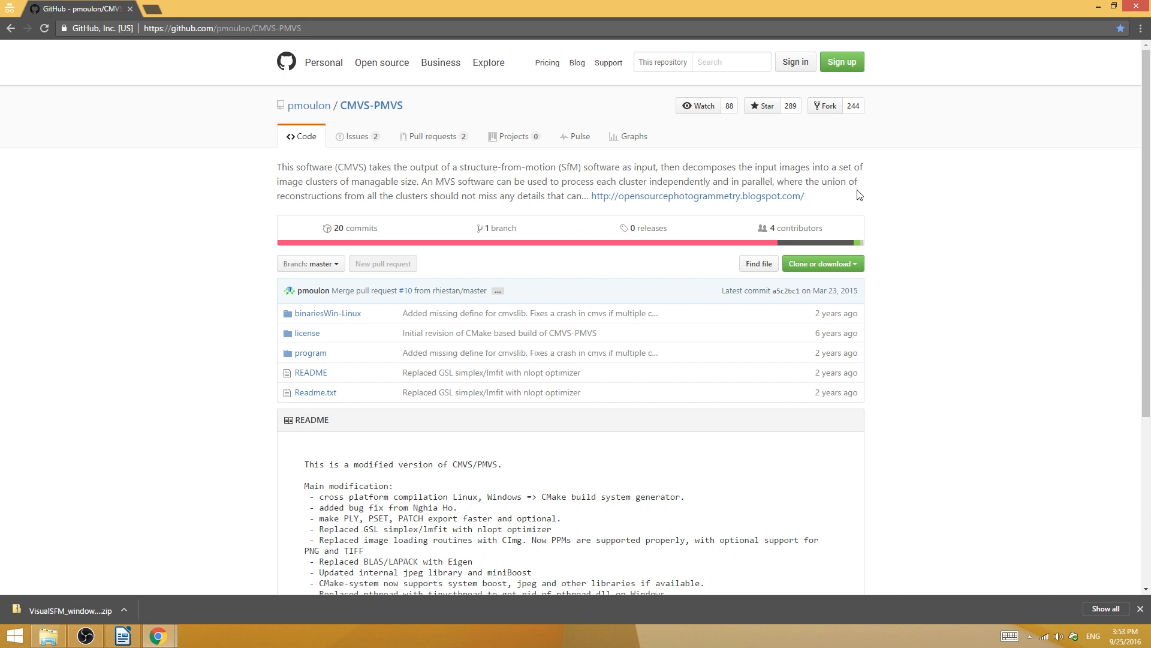
left_click(855, 261)
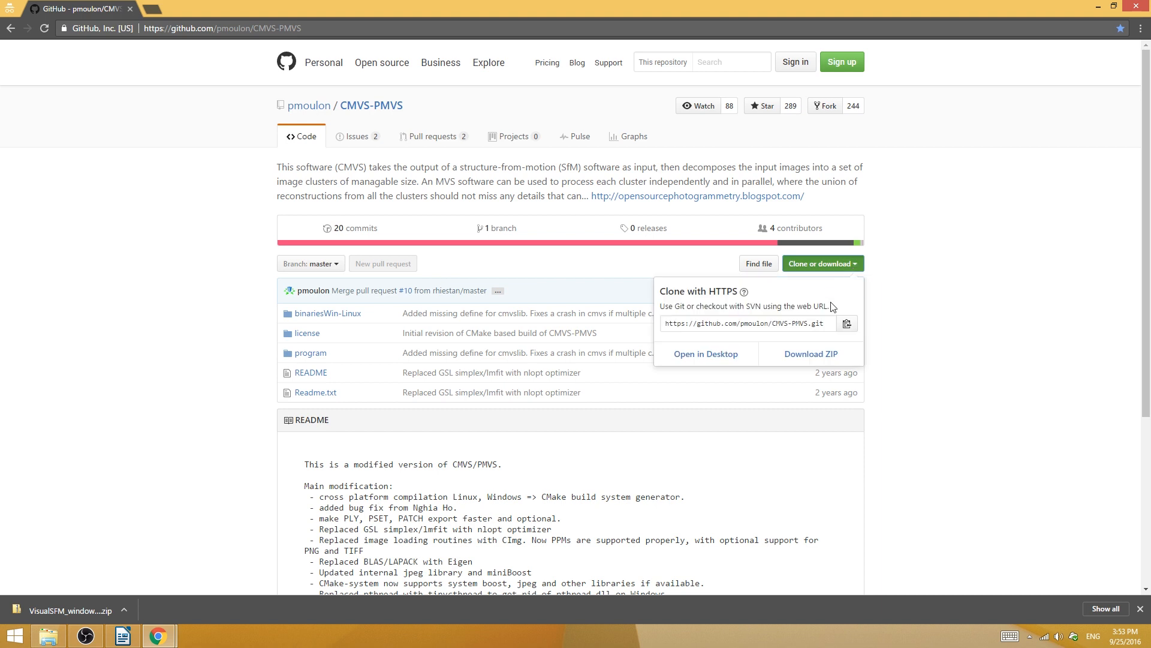
left_click(831, 357)
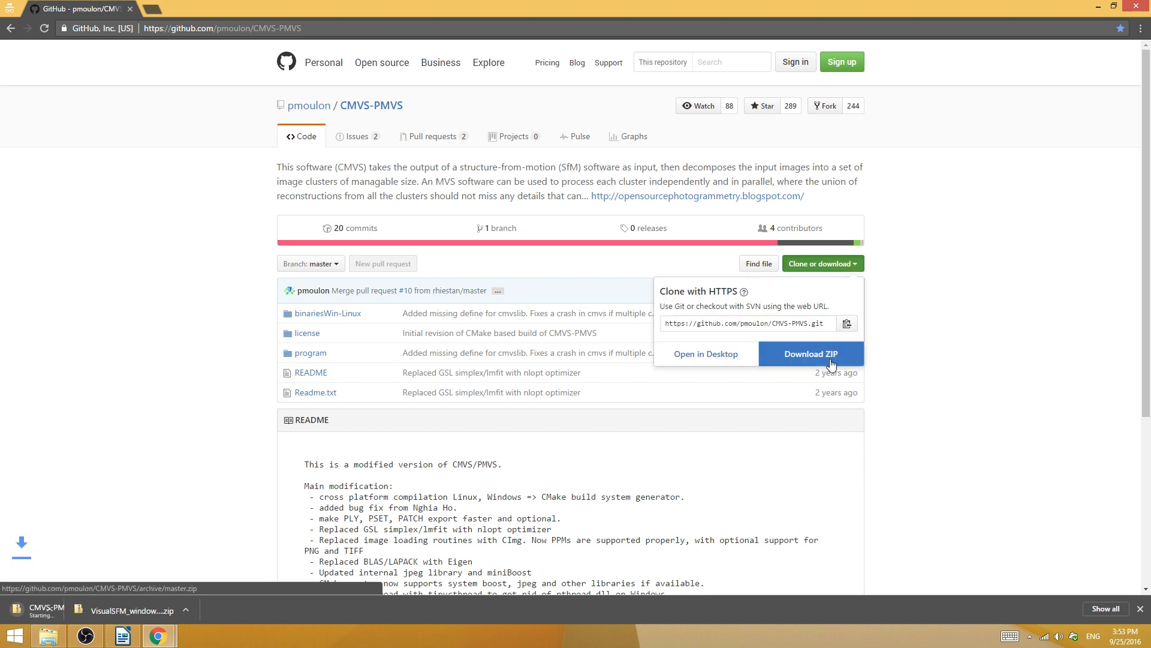
left_click(663, 434)
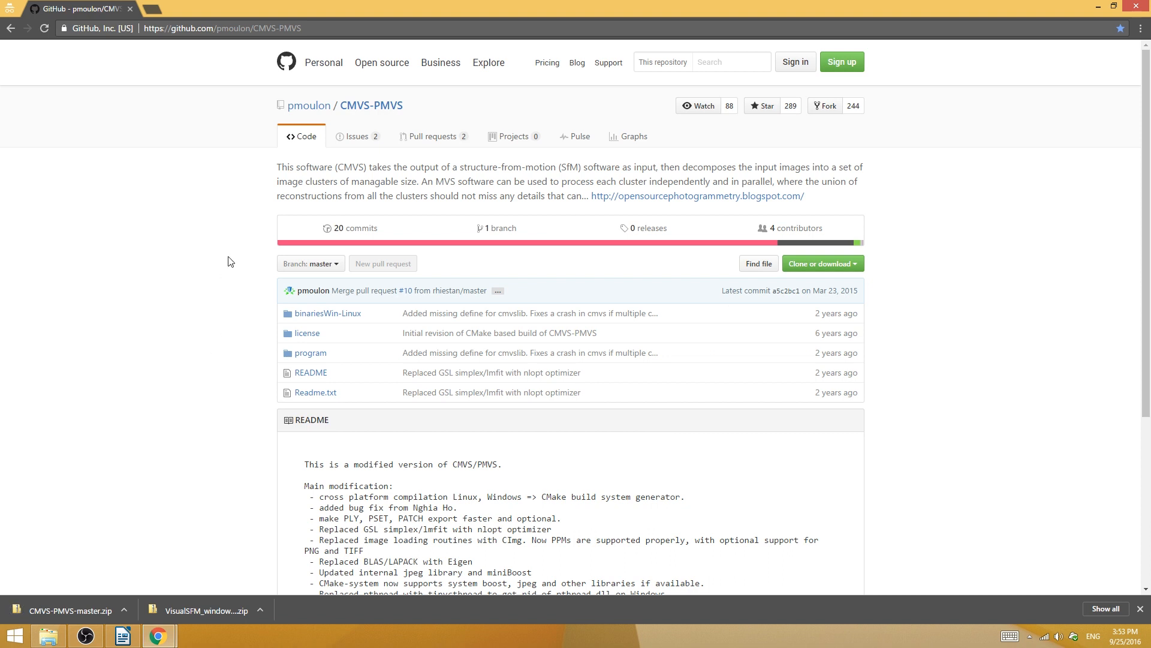
Step: Search the web for "meshlab" and download MeshLabDevel_v134BETA_64bit from the project's SourceForge files page
left_click(248, 29)
type("meshlab")
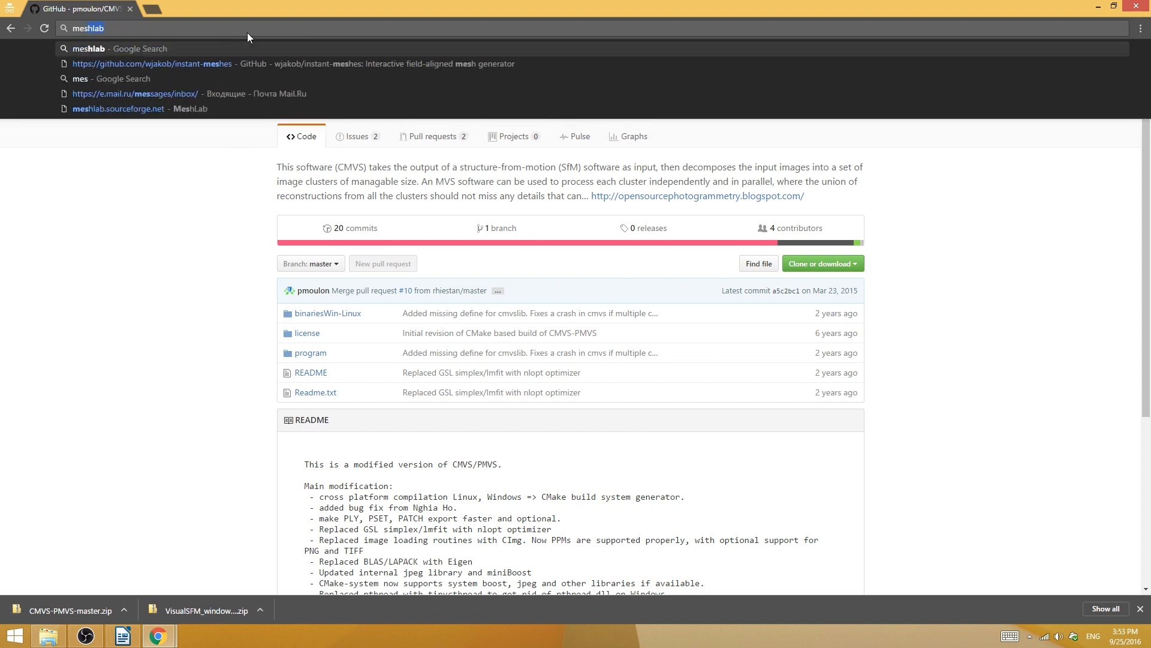
key("Return")
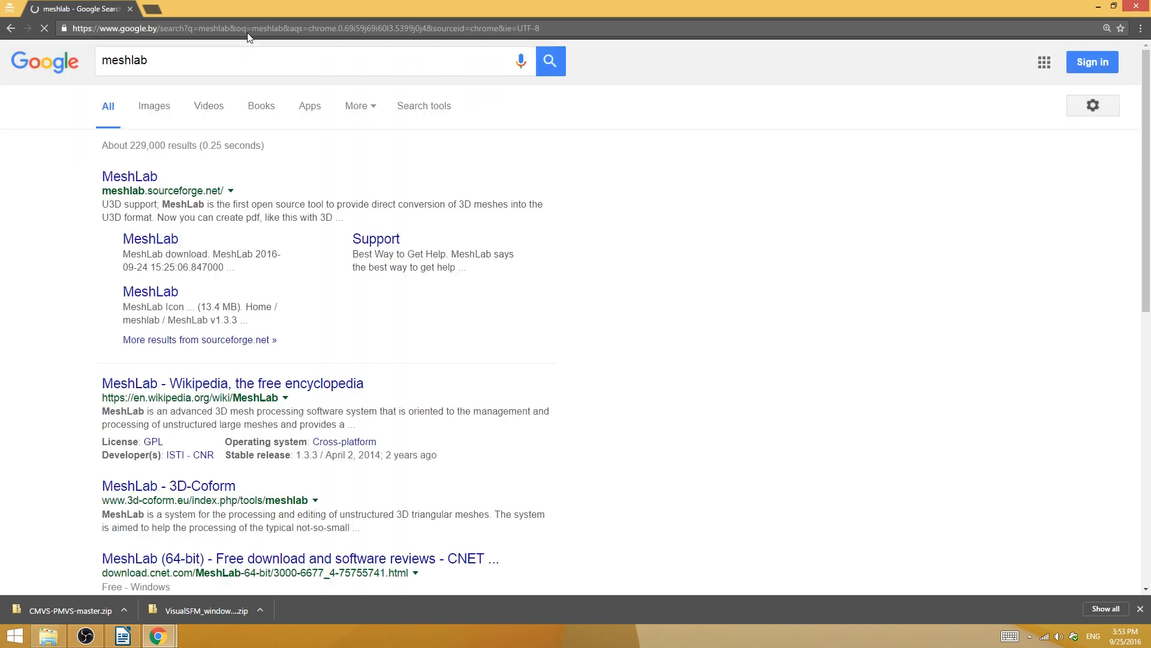
left_click(143, 179)
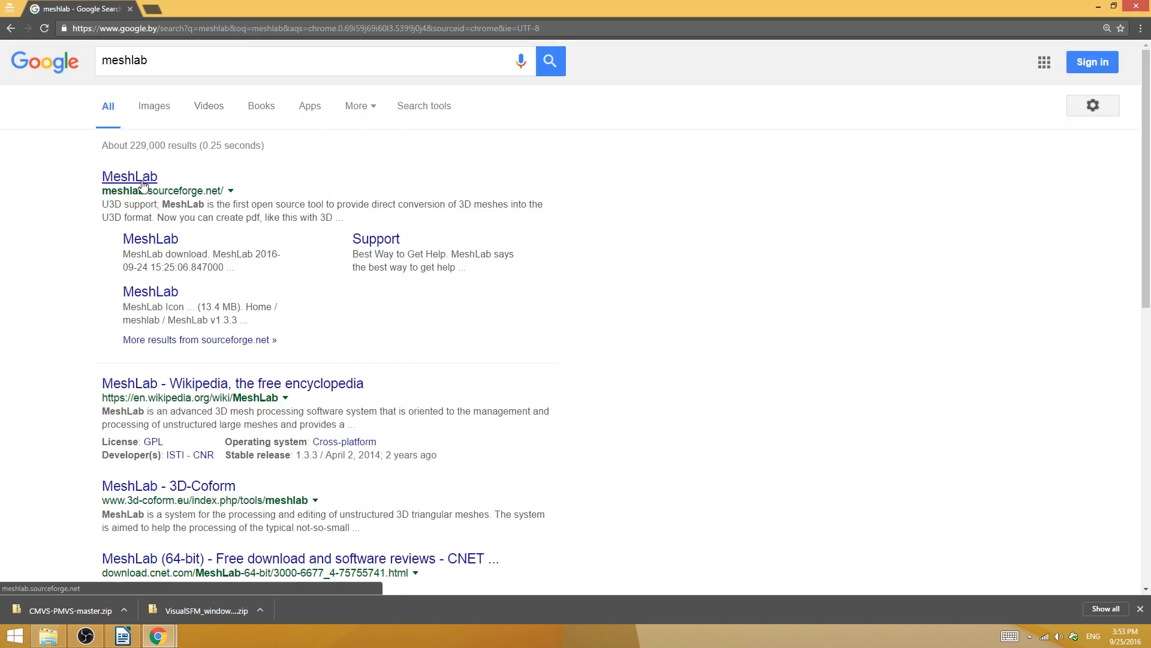
left_click(124, 169)
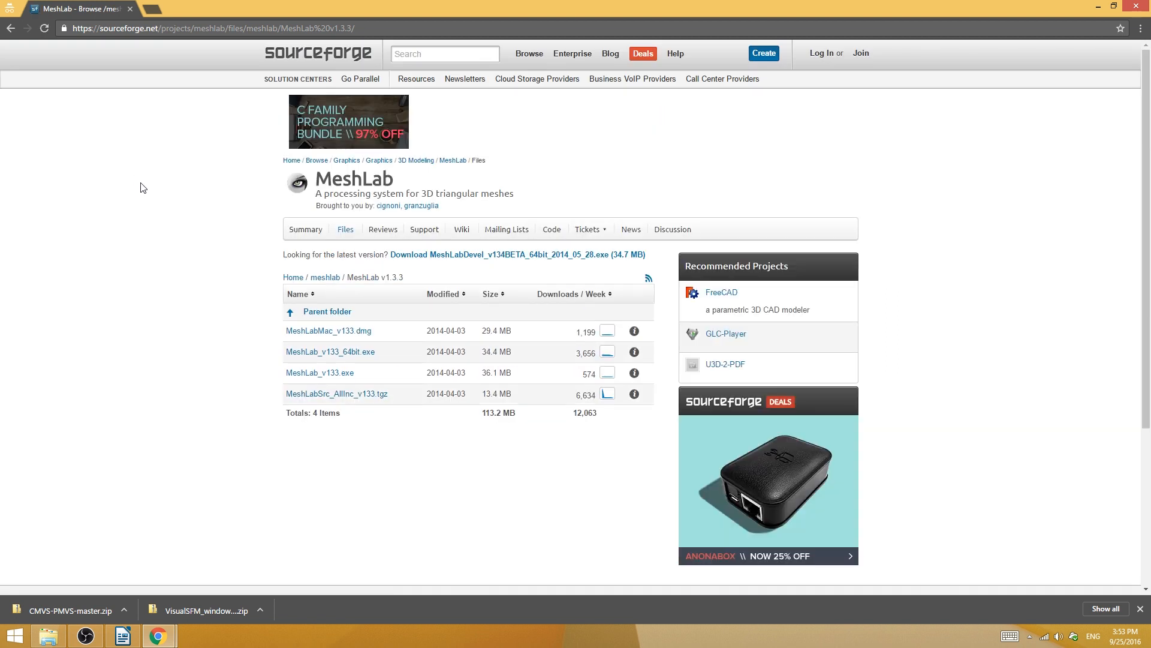
left_click(406, 256)
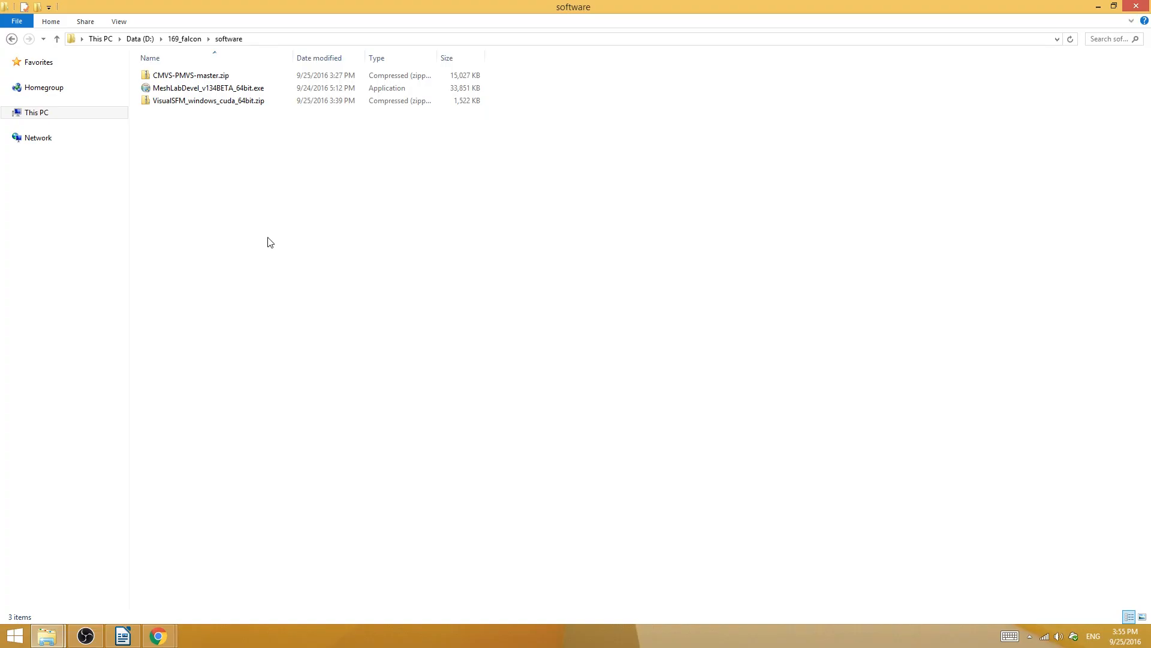
Step: In File Explorer's software folder, extract CMVS-PMVS-master.zip in place and delete the archive
left_click(214, 96)
left_click(187, 75)
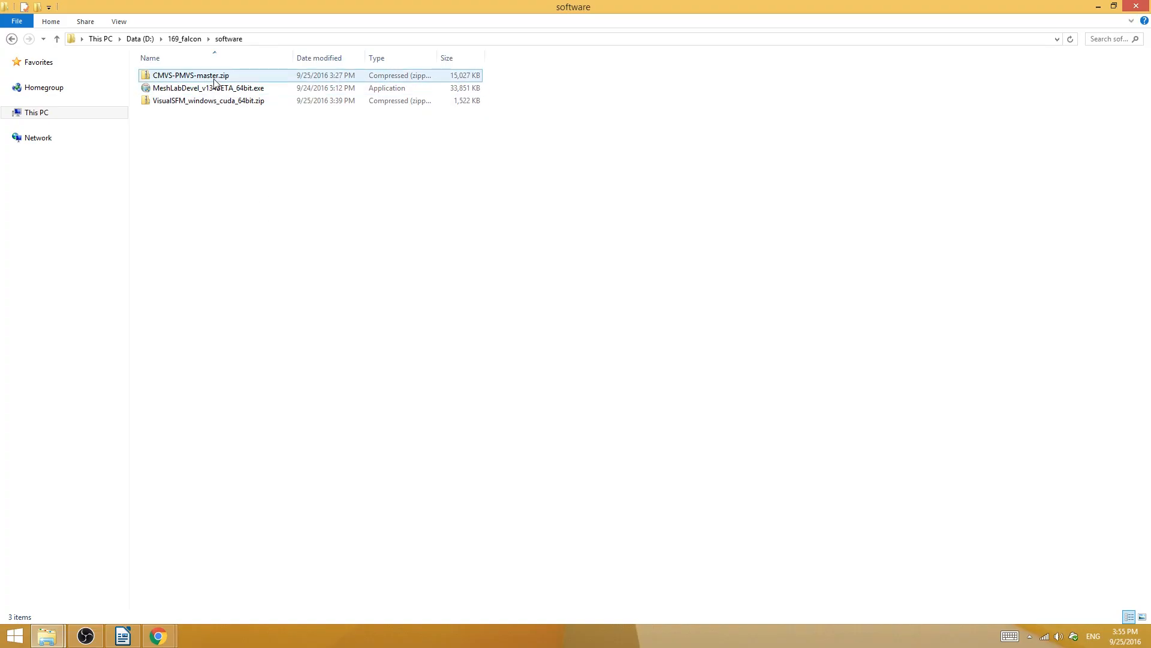
right_click(185, 75)
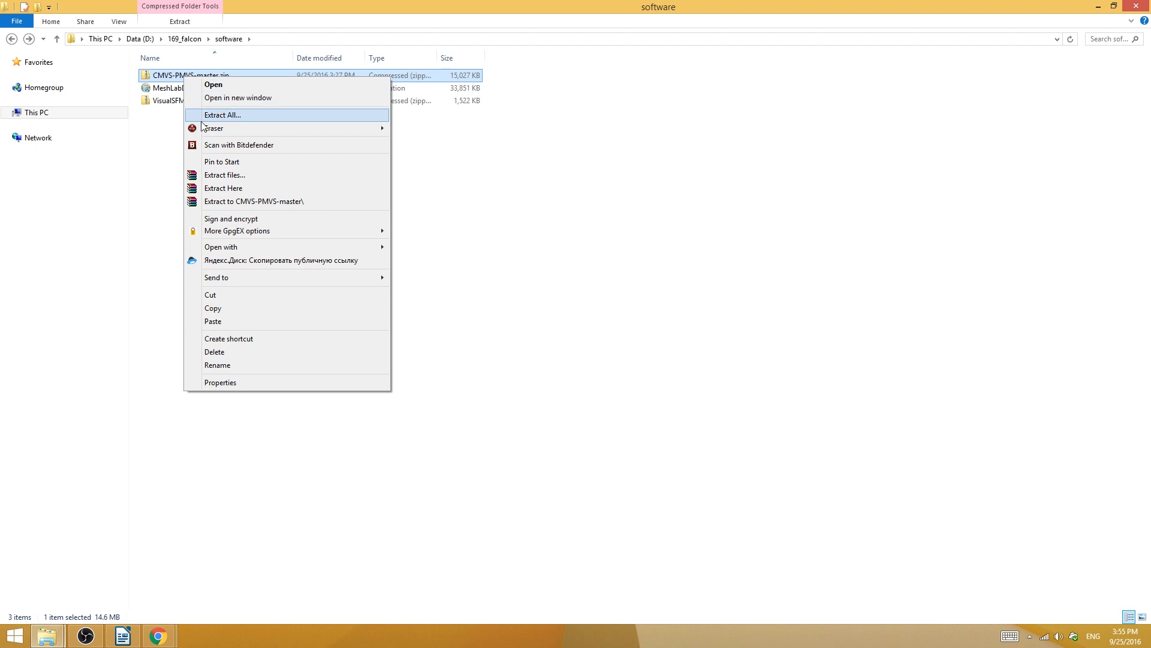
left_click(230, 191)
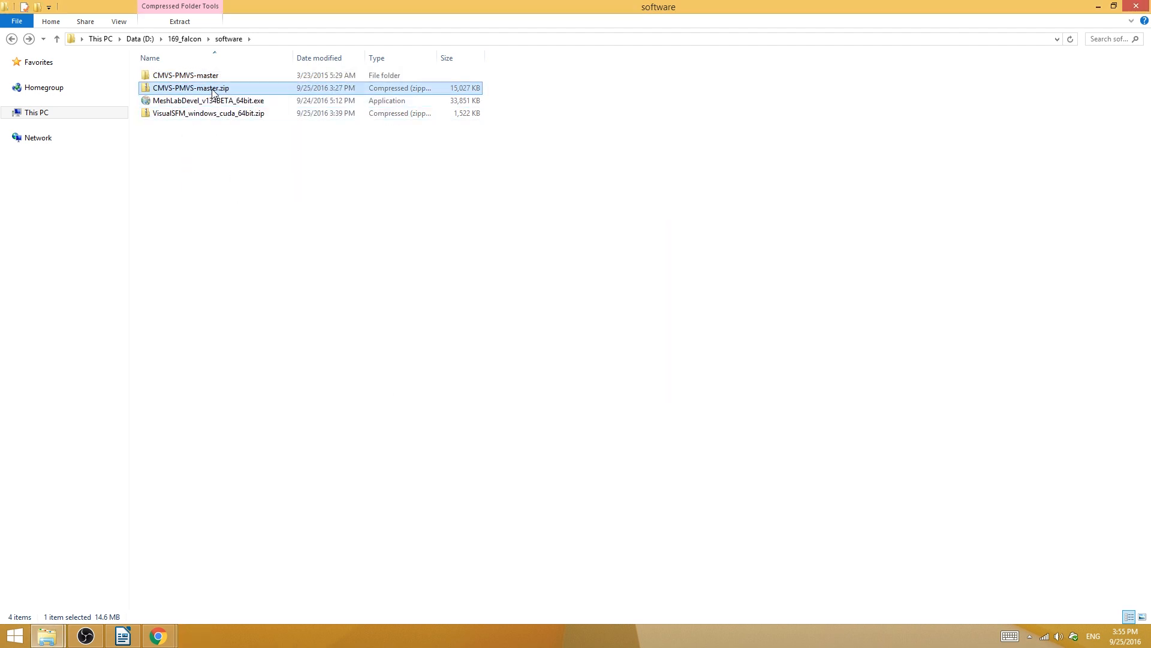
key("Delete")
Step: Extract VisualSFM_windows_cuda_64bit.zip into the software folder and delete the archive
right_click(214, 105)
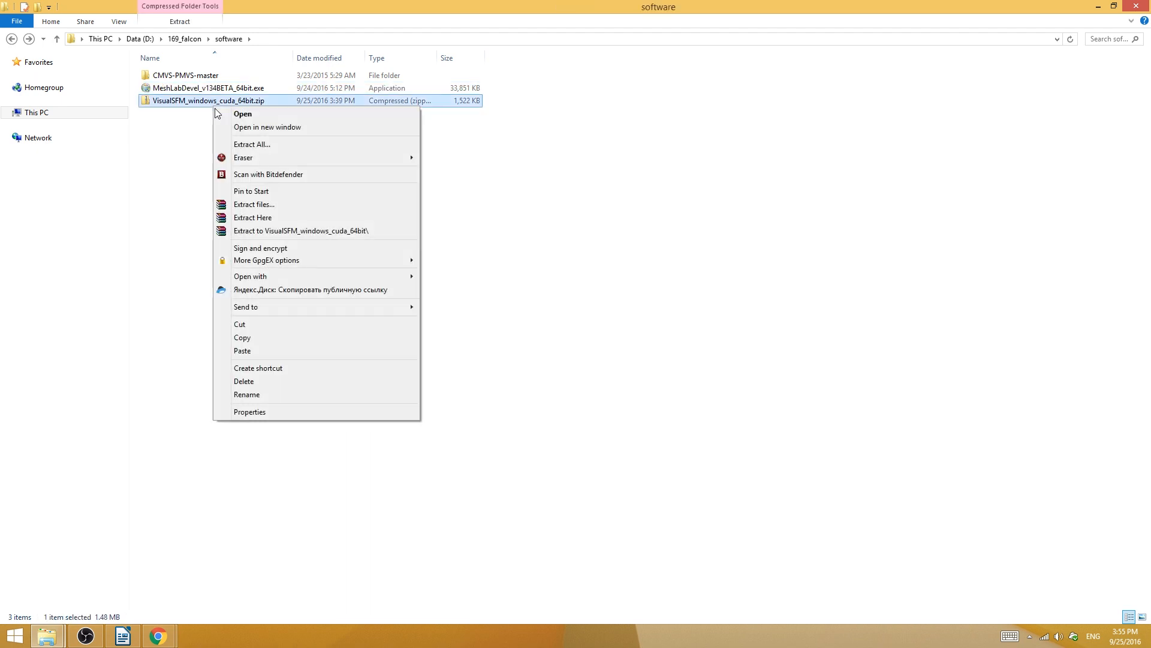
left_click(245, 217)
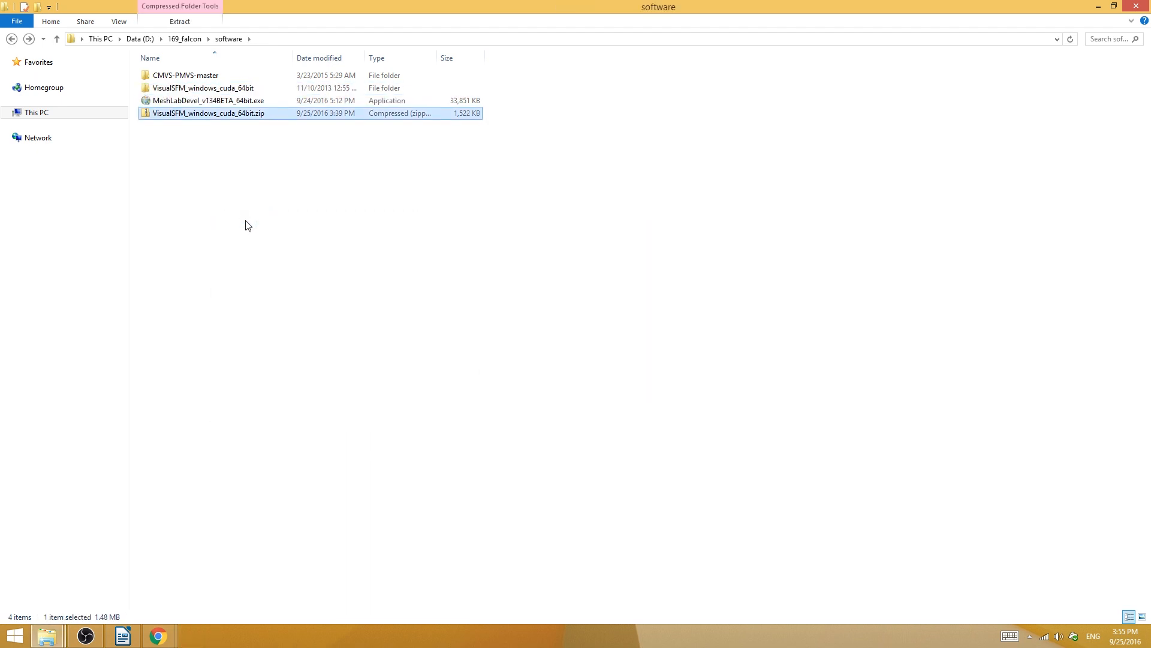
key("Delete")
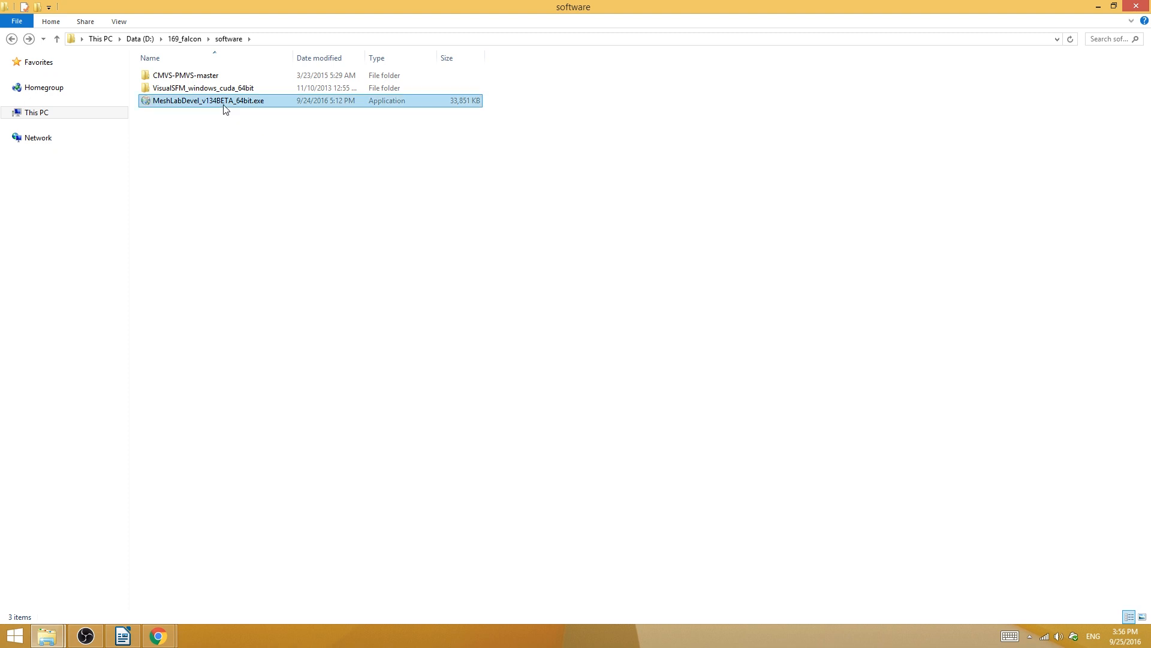
left_click(225, 105)
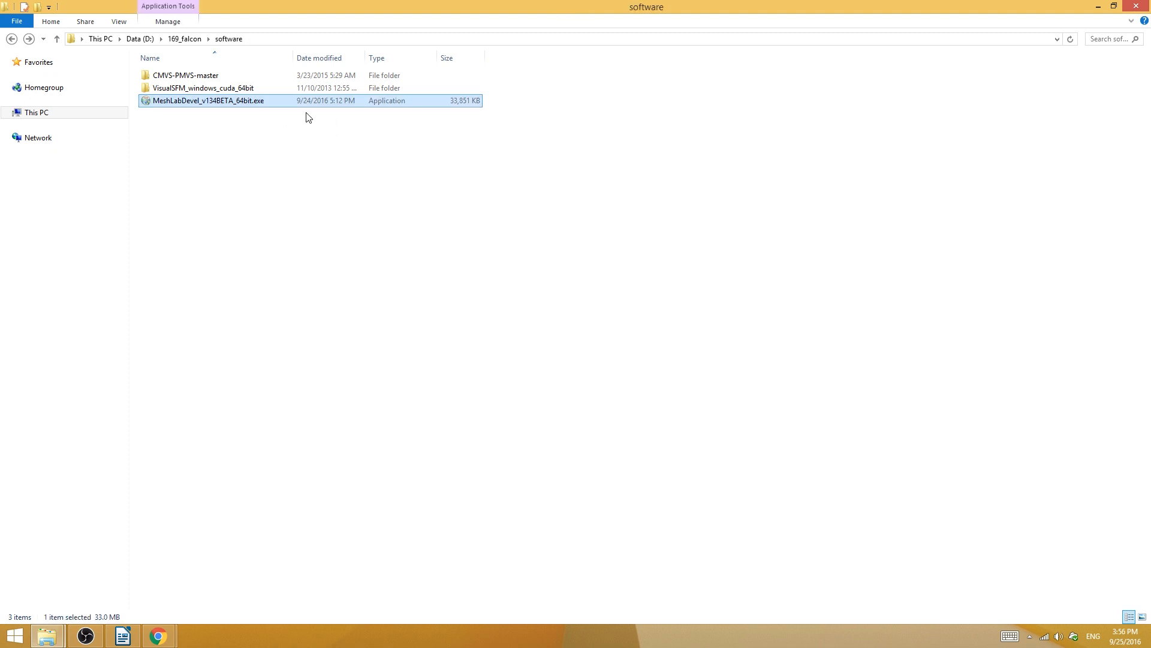
Step: Copy all files except Readme.txt from the CMVS-PMVS-master binariesWin-Linux Win64-VS2010 folder
double_click(224, 75)
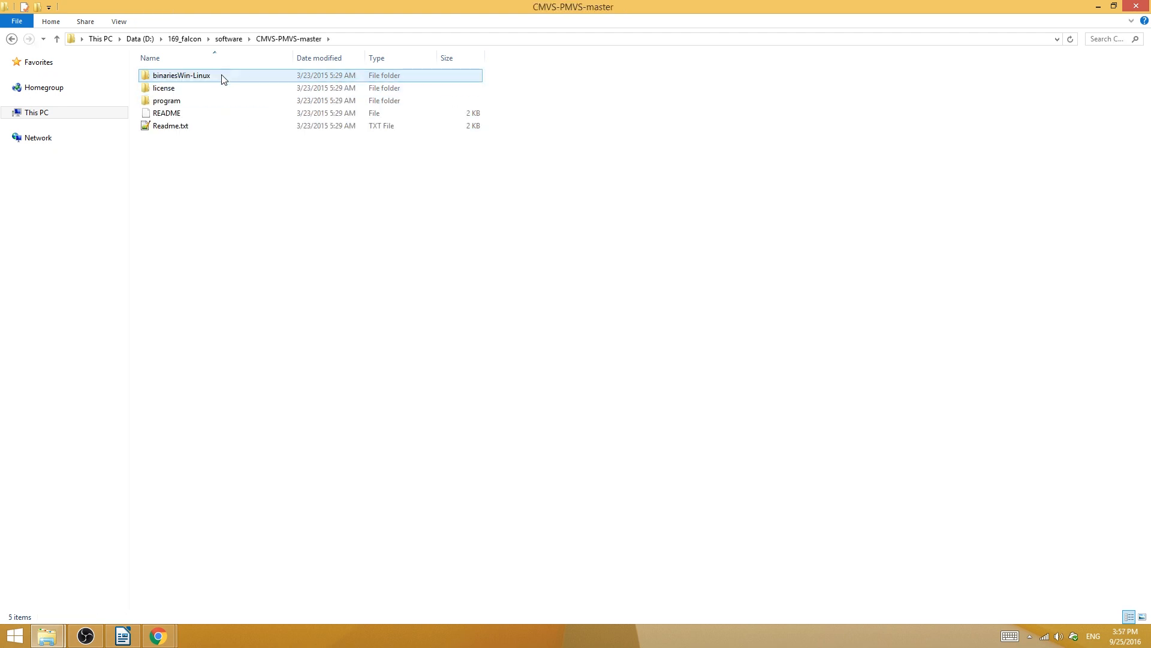
double_click(188, 77)
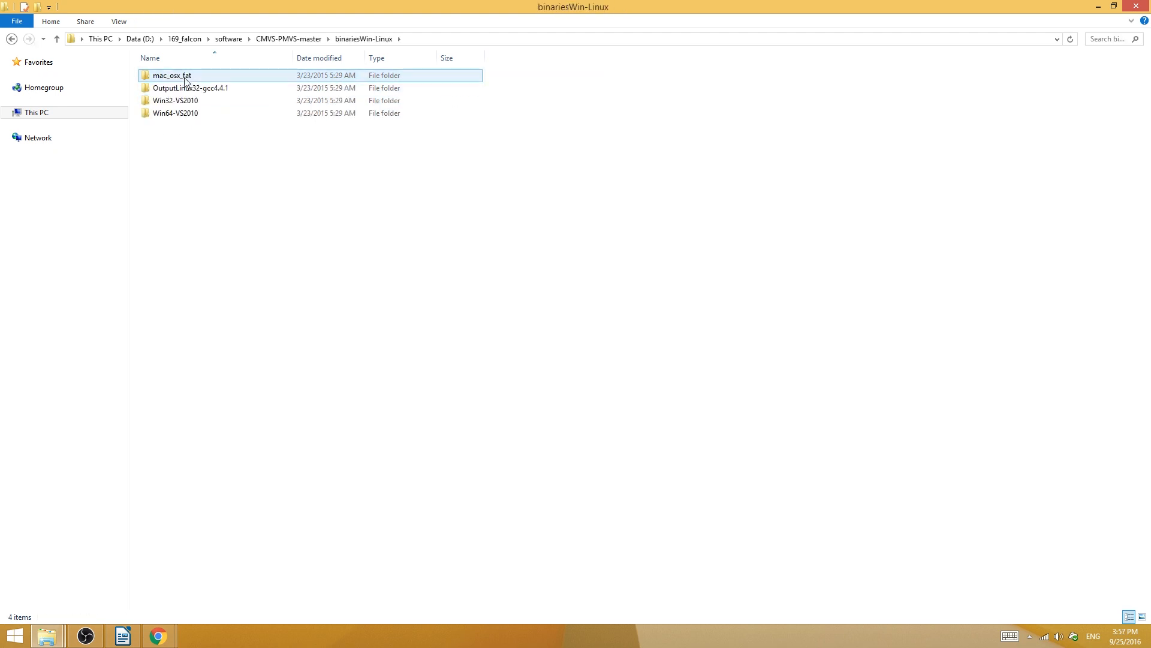
double_click(183, 114)
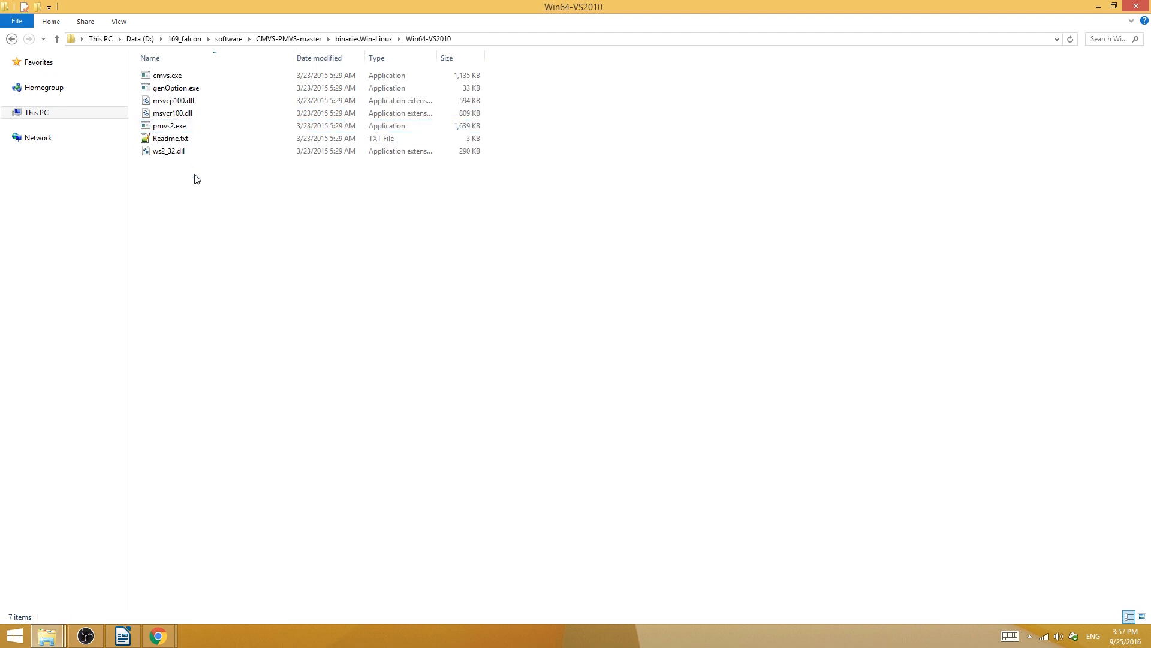
left_click_drag(194, 190, 153, 74)
left_click(173, 139, "ctrl")
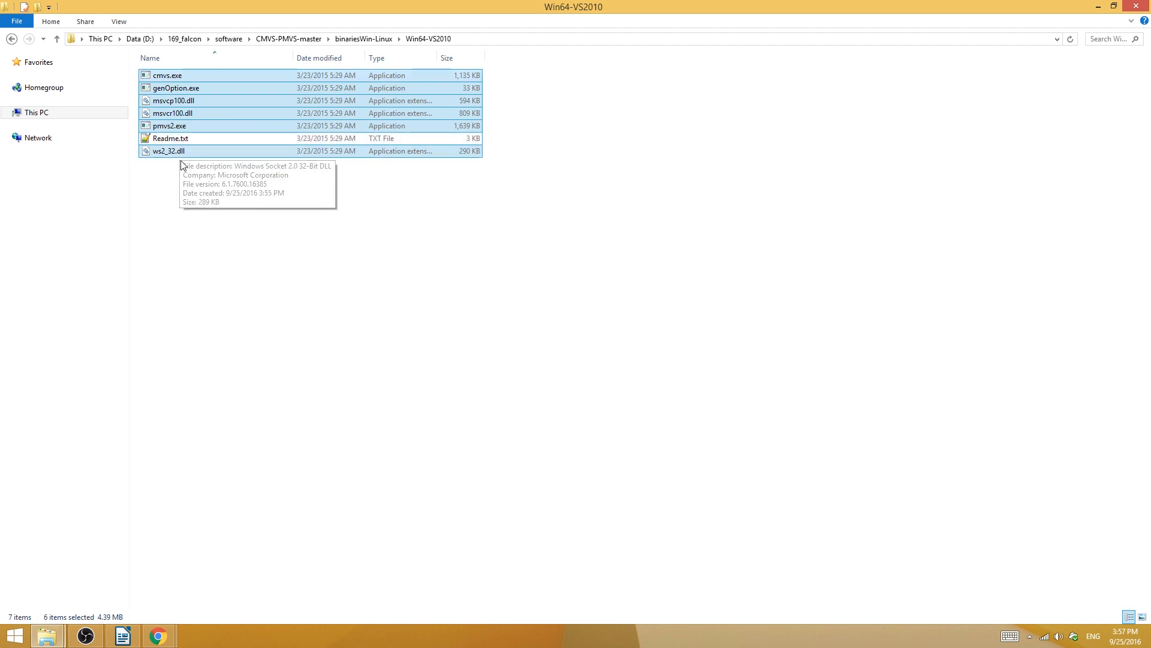
right_click(163, 150)
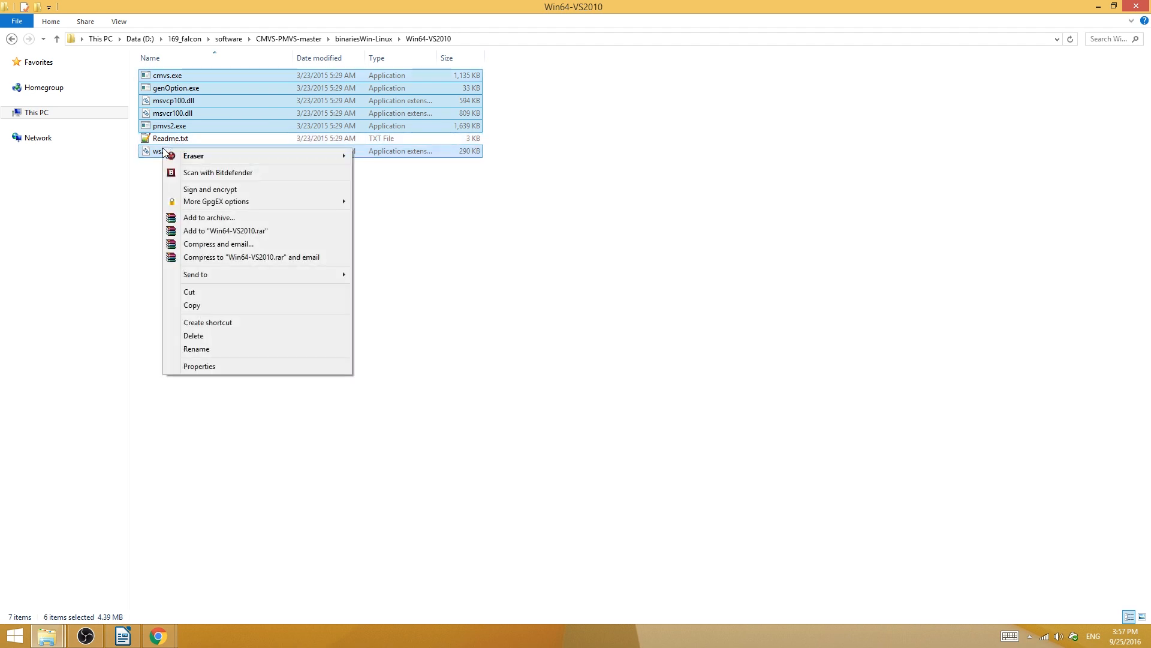
left_click(218, 305)
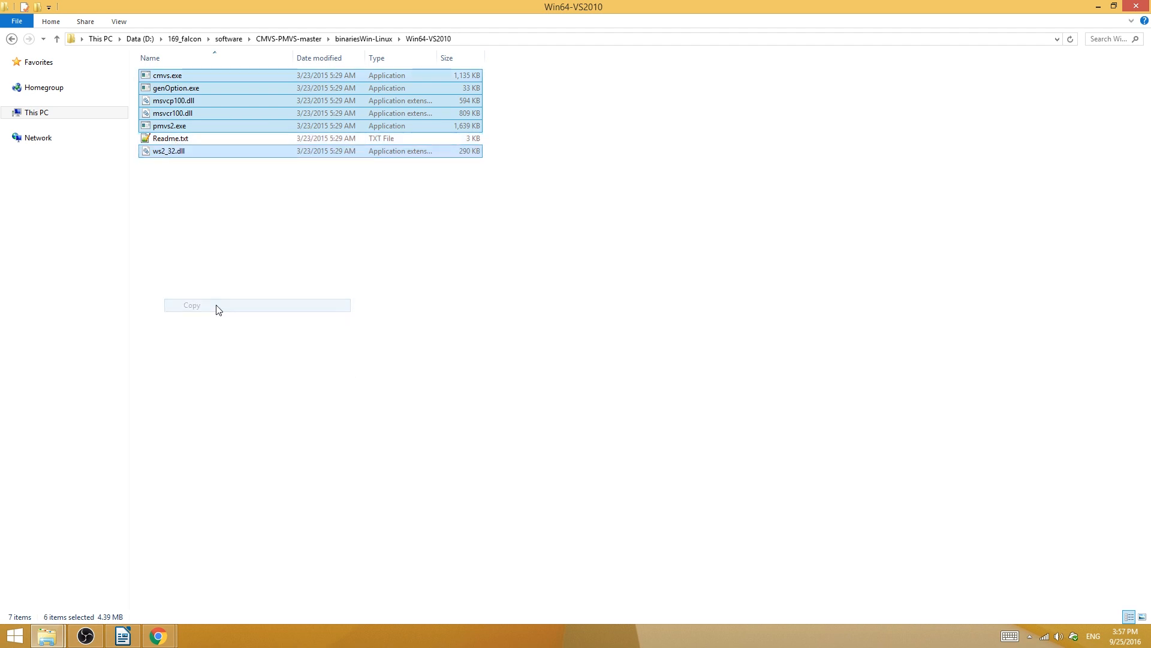
Step: Paste the copied CMVS-PMVS files into the VisualSFM_windows_cuda_64bit folder inside the software folder
left_click(313, 43)
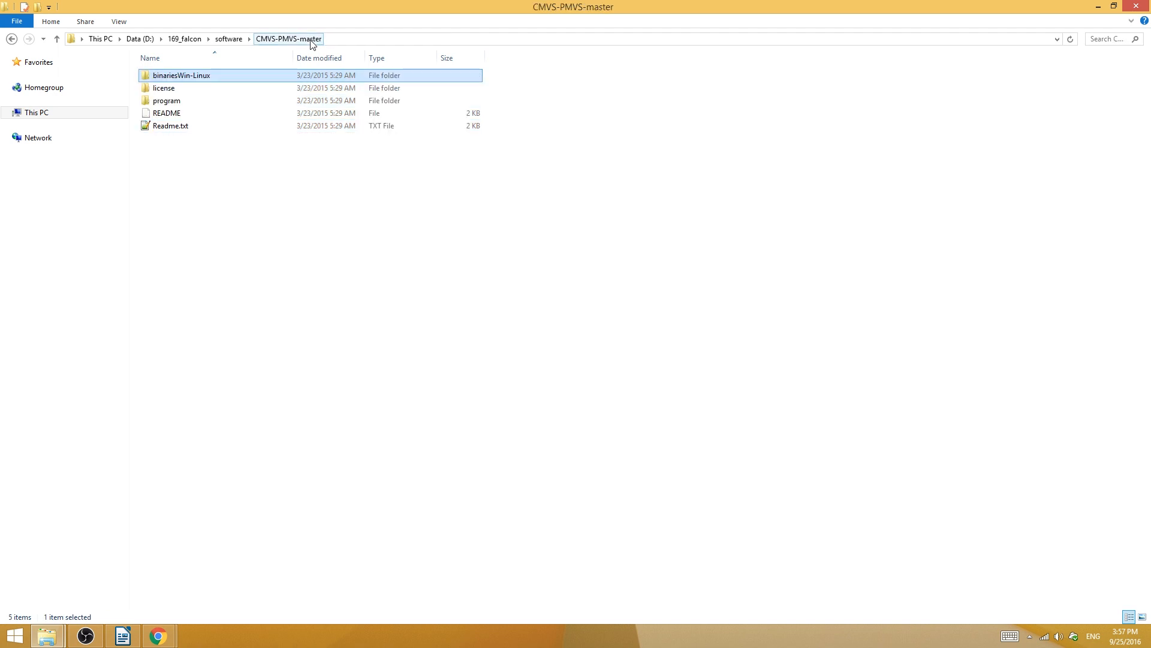
left_click(240, 41)
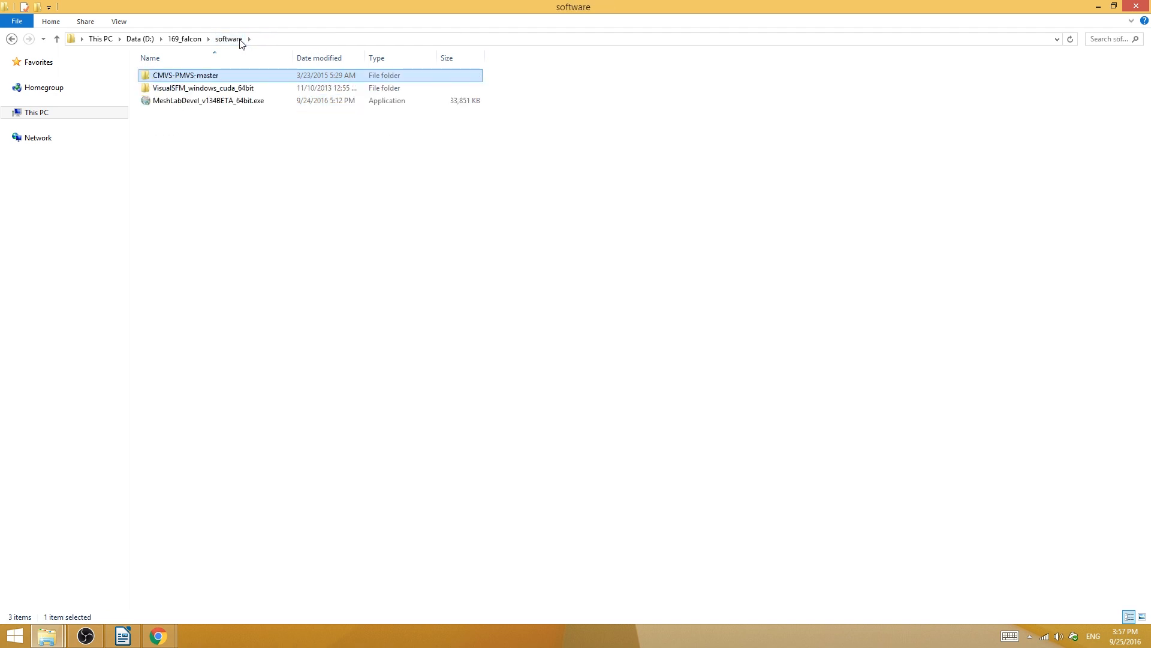
double_click(216, 89)
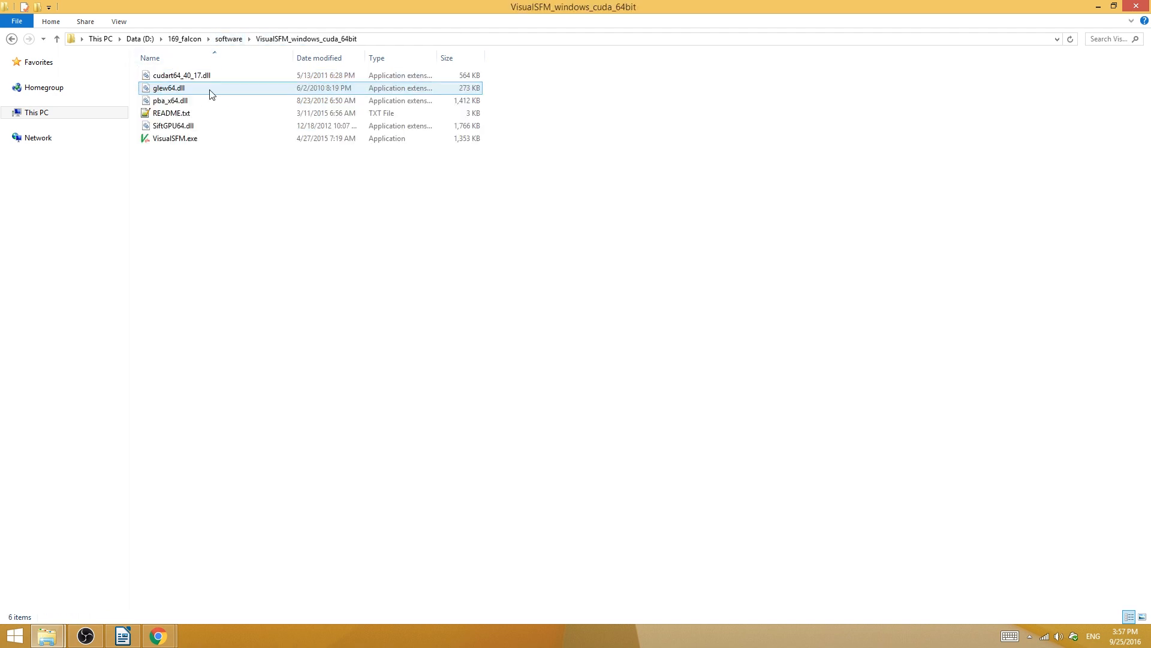
right_click(184, 160)
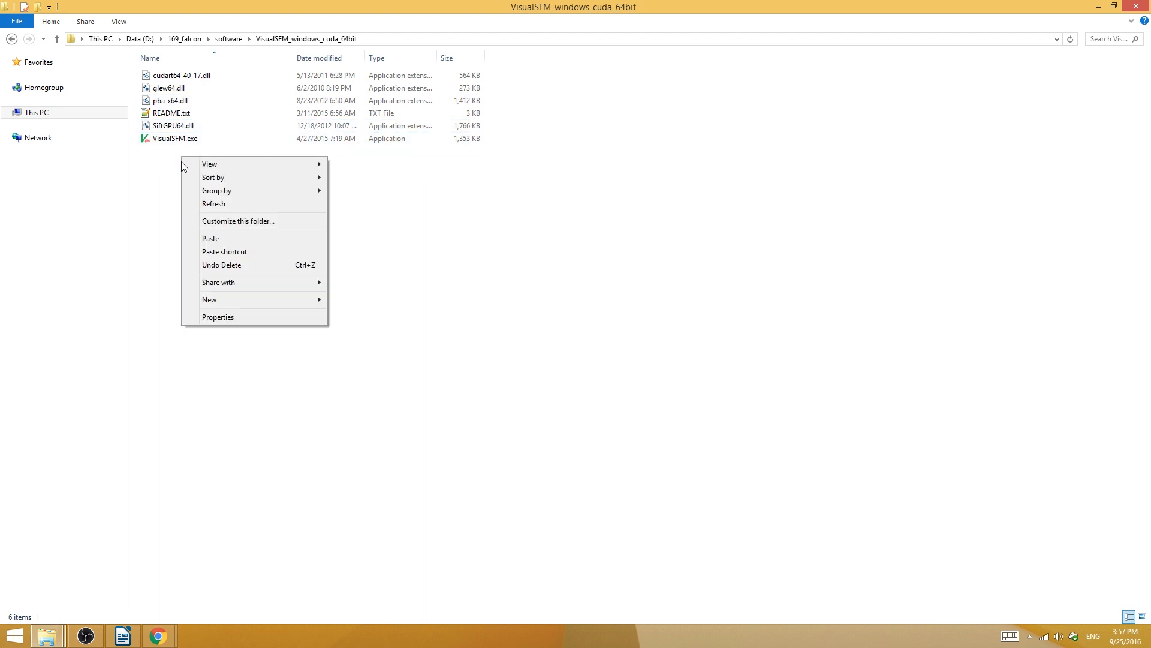
left_click(227, 241)
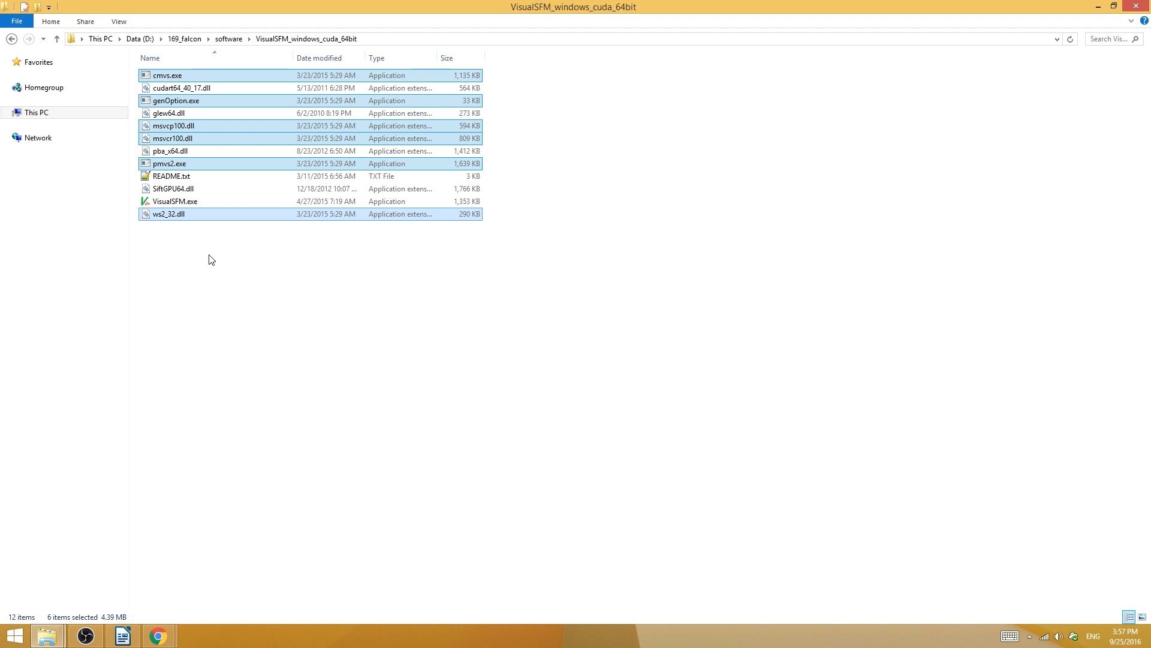
left_click(211, 259)
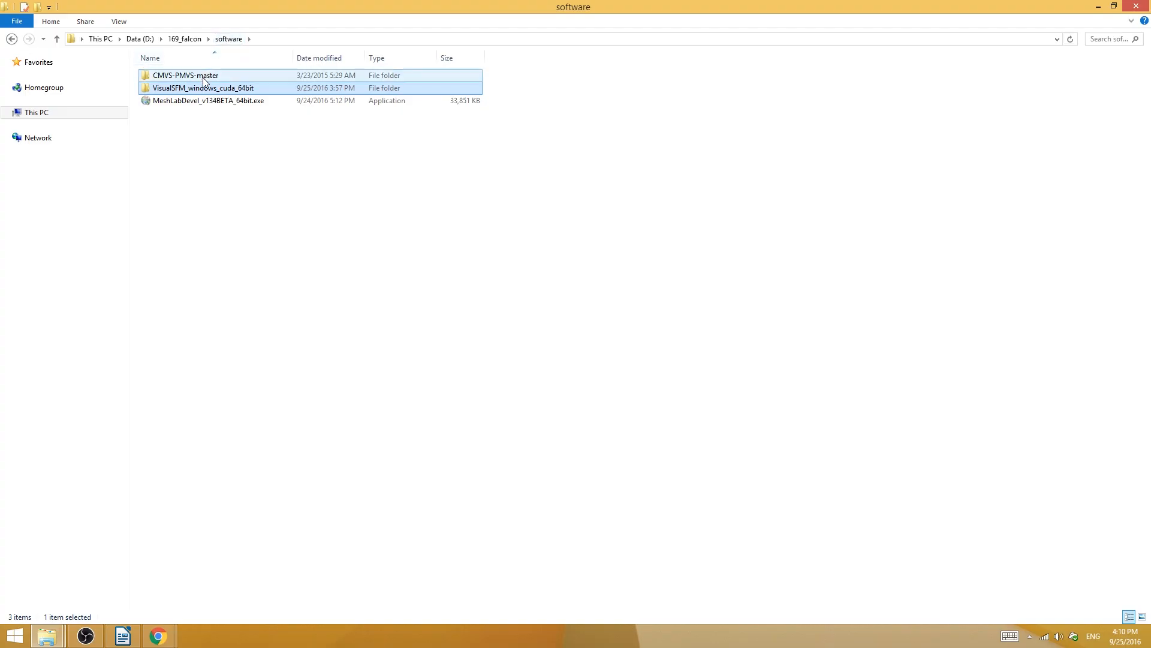
Step: Launch VisualSFM.exe from the VisualSFM_windows_cuda_64bit folder
double_click(201, 90)
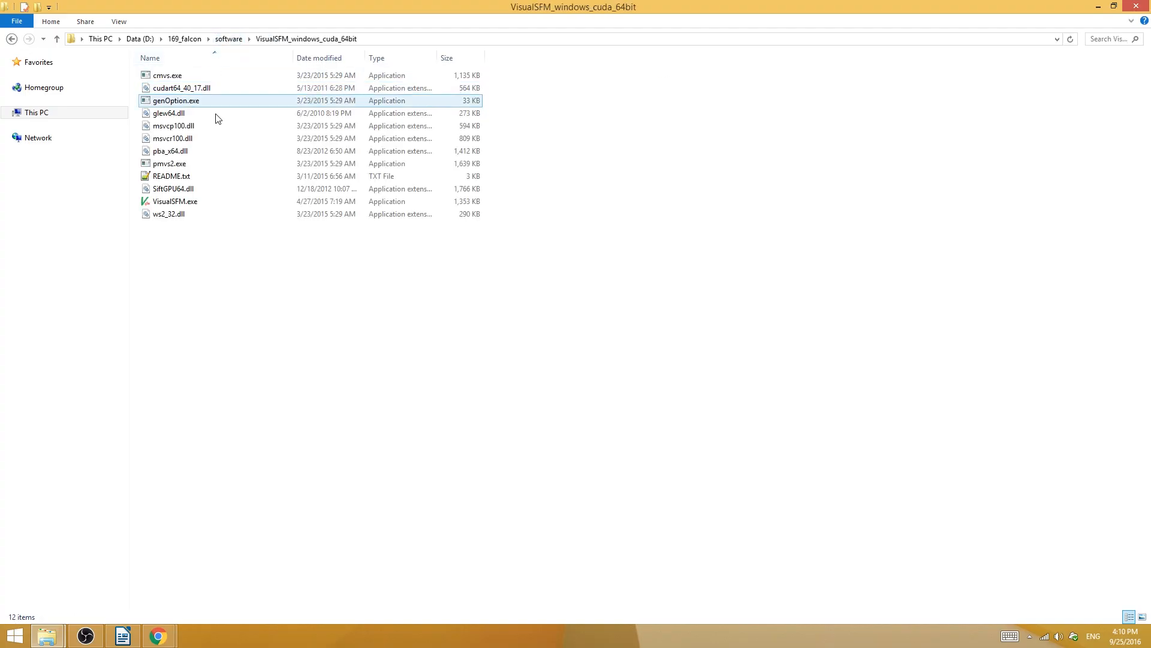
left_click(203, 202)
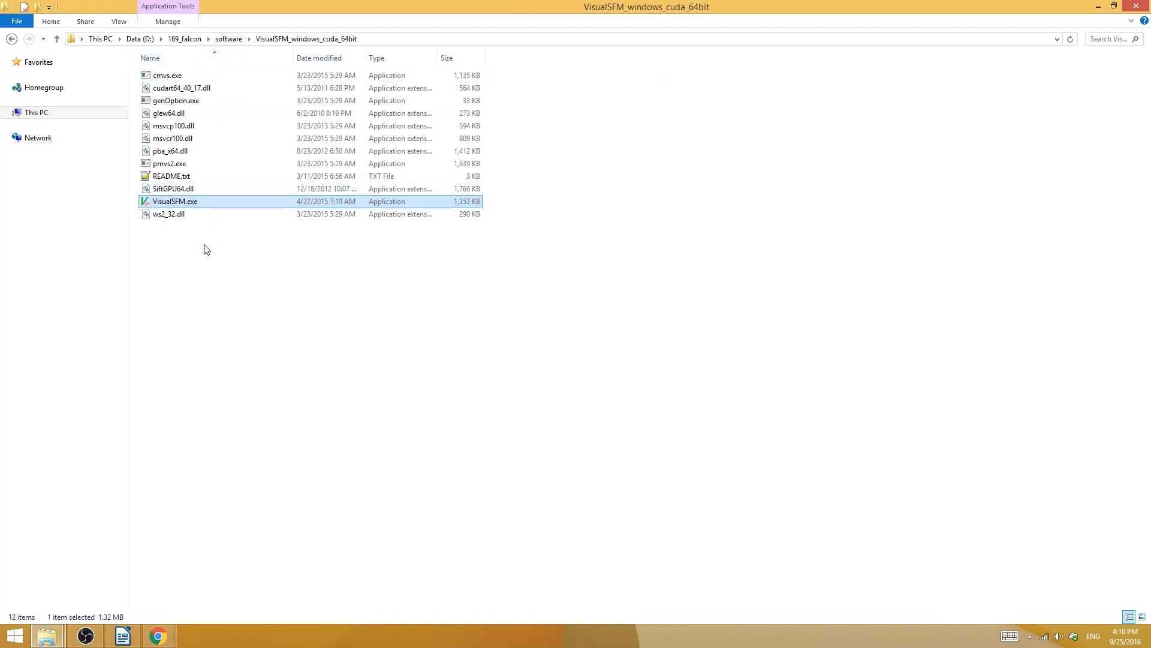
double_click(204, 202)
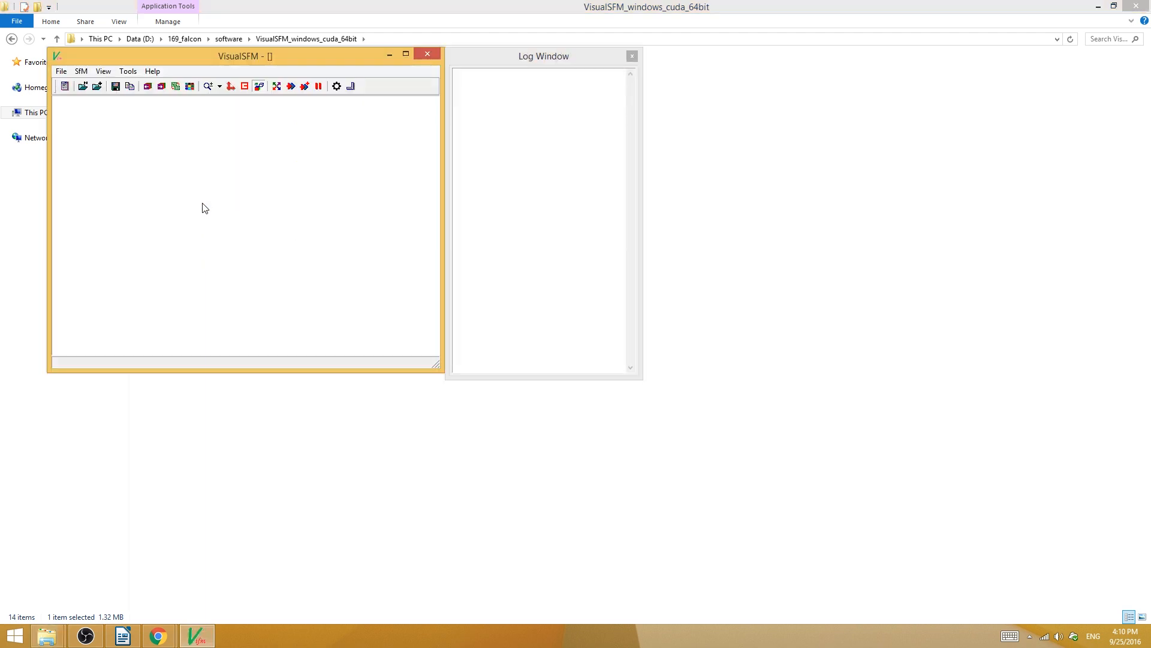
Step: Load all the JPG photos from the falcon_03 folder into VisualSFM and look over their thumbnails
left_click(96, 87)
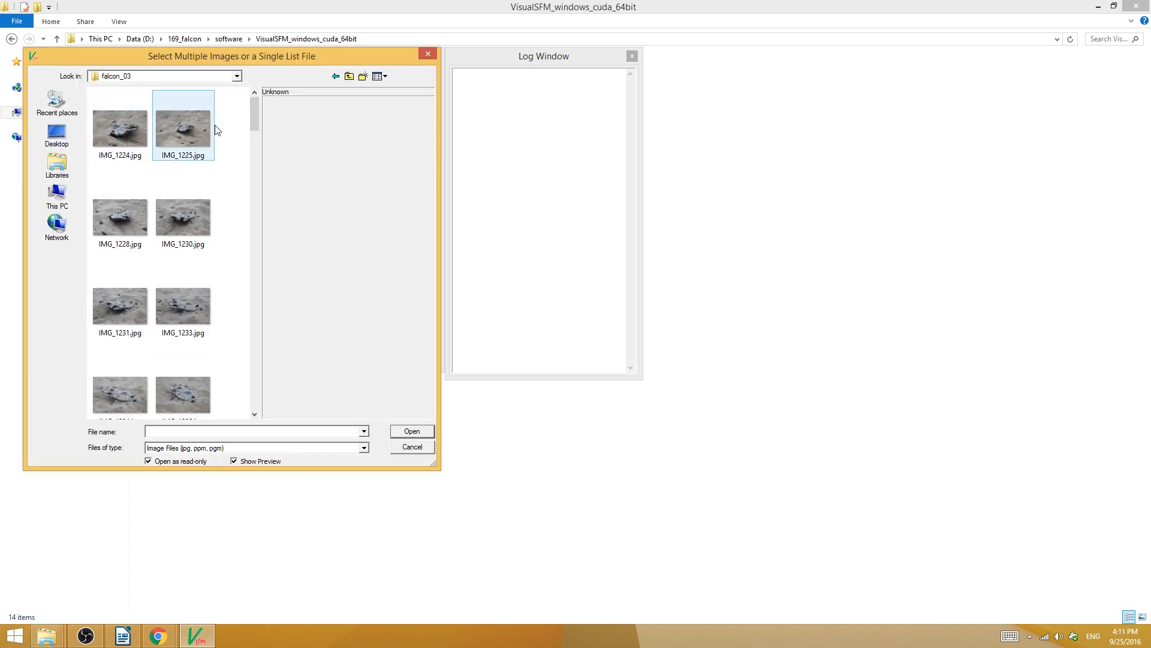
left_click(201, 130)
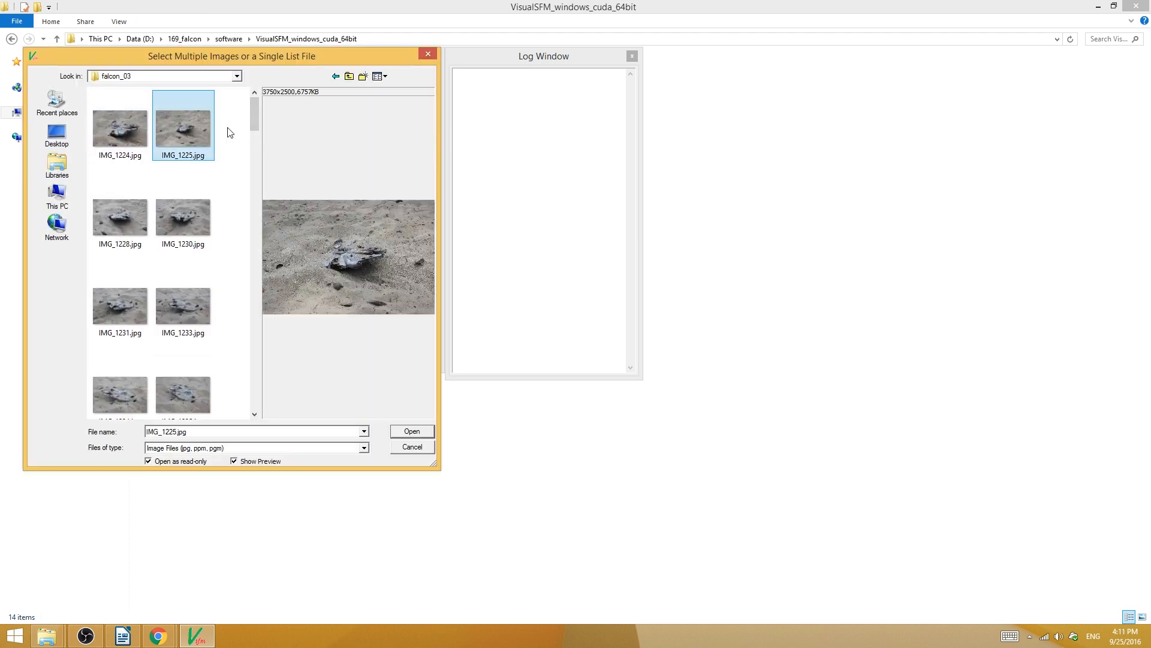
left_click_drag(229, 118, 100, 403)
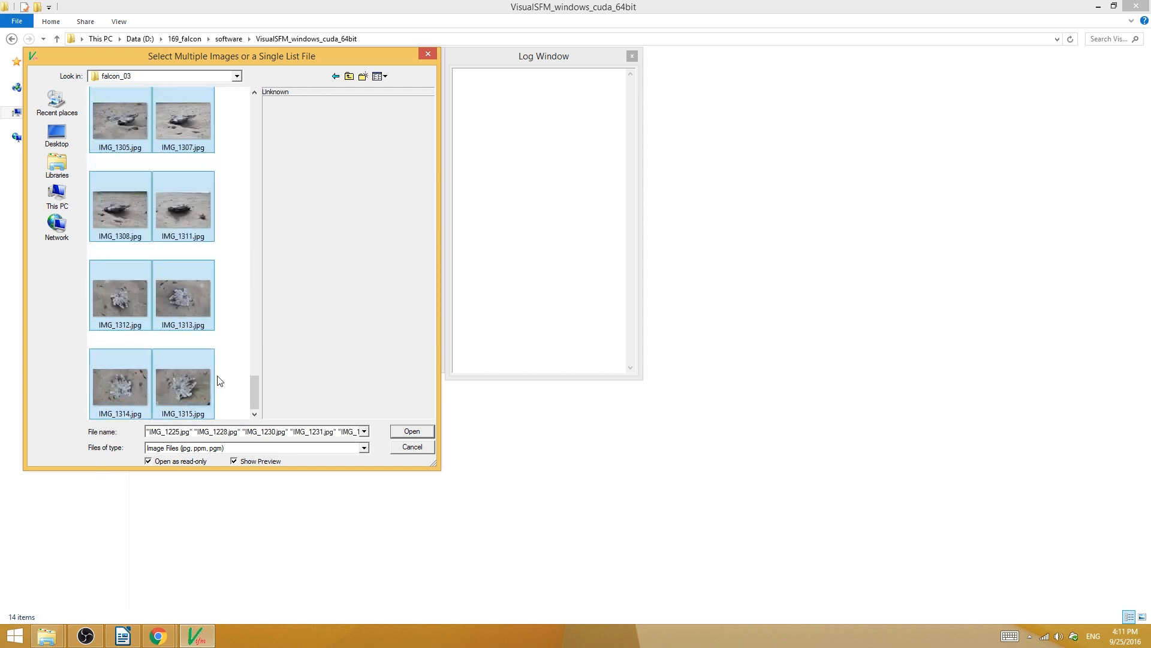
left_click(406, 434)
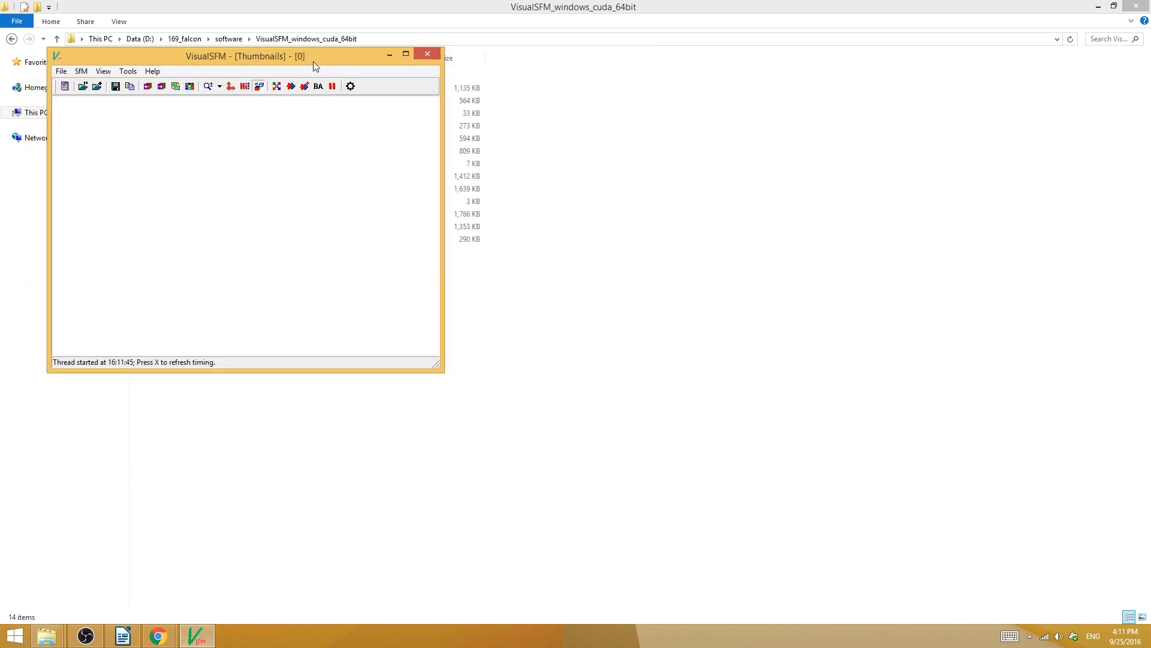
left_click_drag(313, 61, 577, 174)
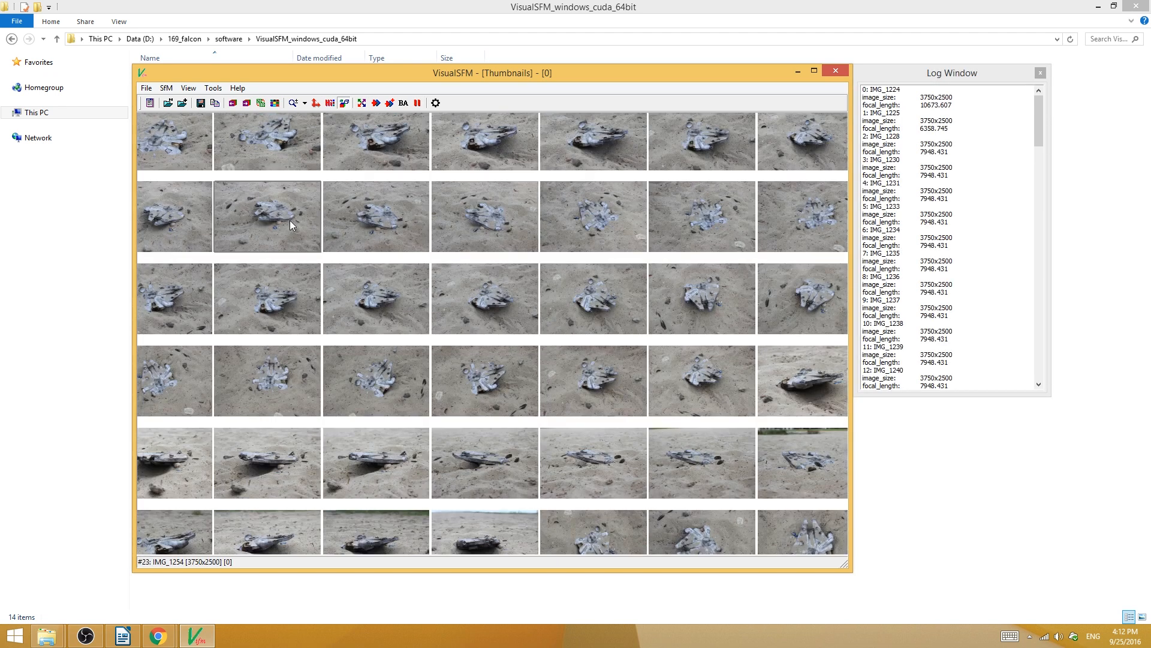
scroll(289, 220, "down", 2)
scroll(289, 223, "up", 2)
left_click_drag(324, 262, 410, 290)
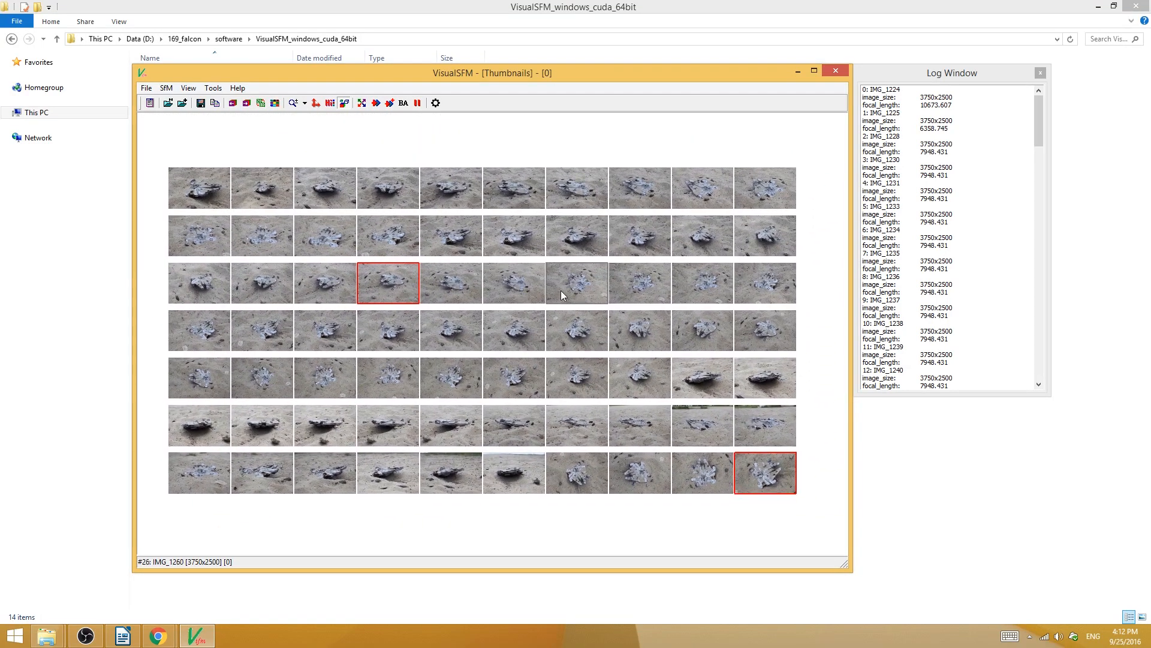
Step: Compute the missing pairwise matches between the loaded photos and run the sparse reconstruction
left_click(358, 106)
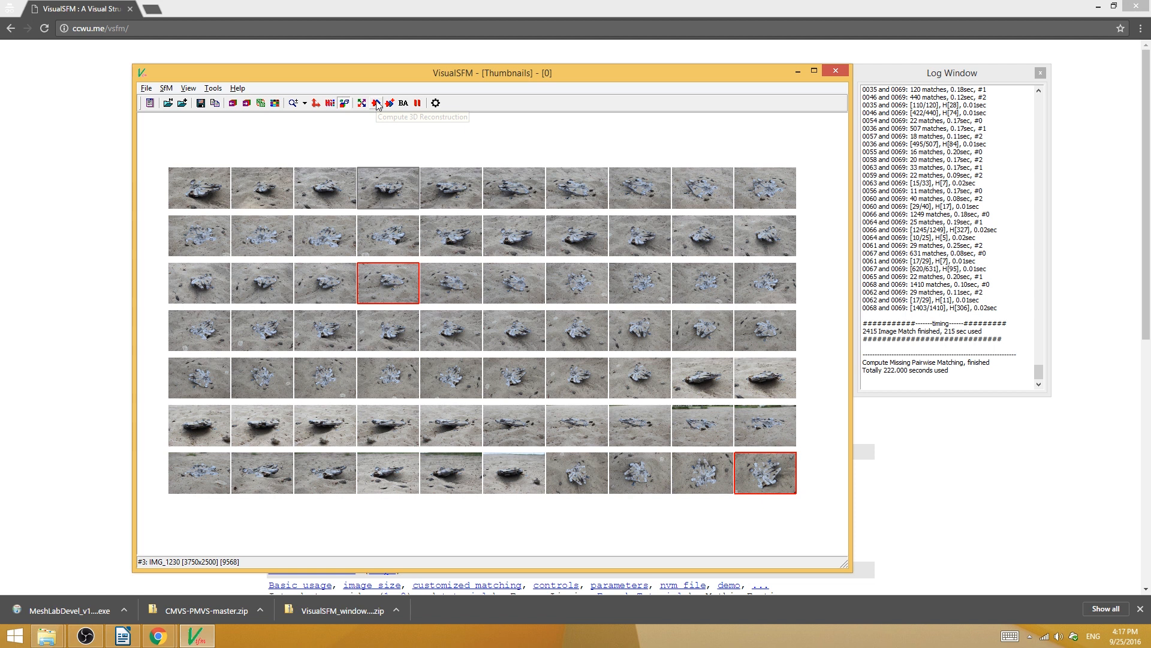
left_click(167, 89)
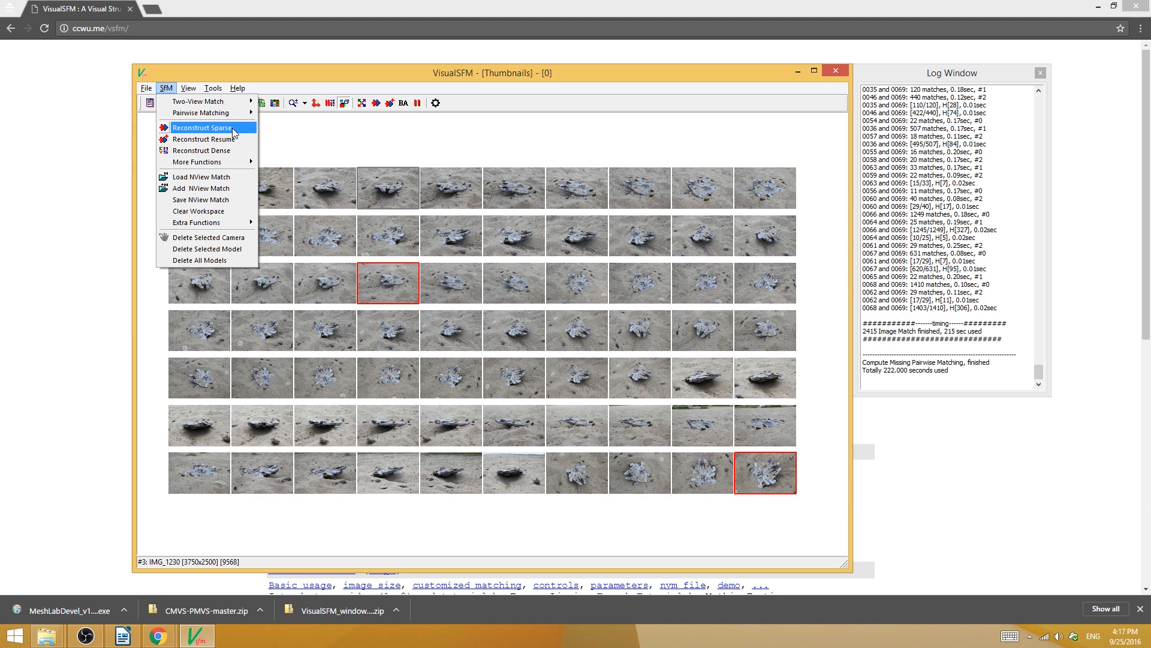
left_click(202, 128)
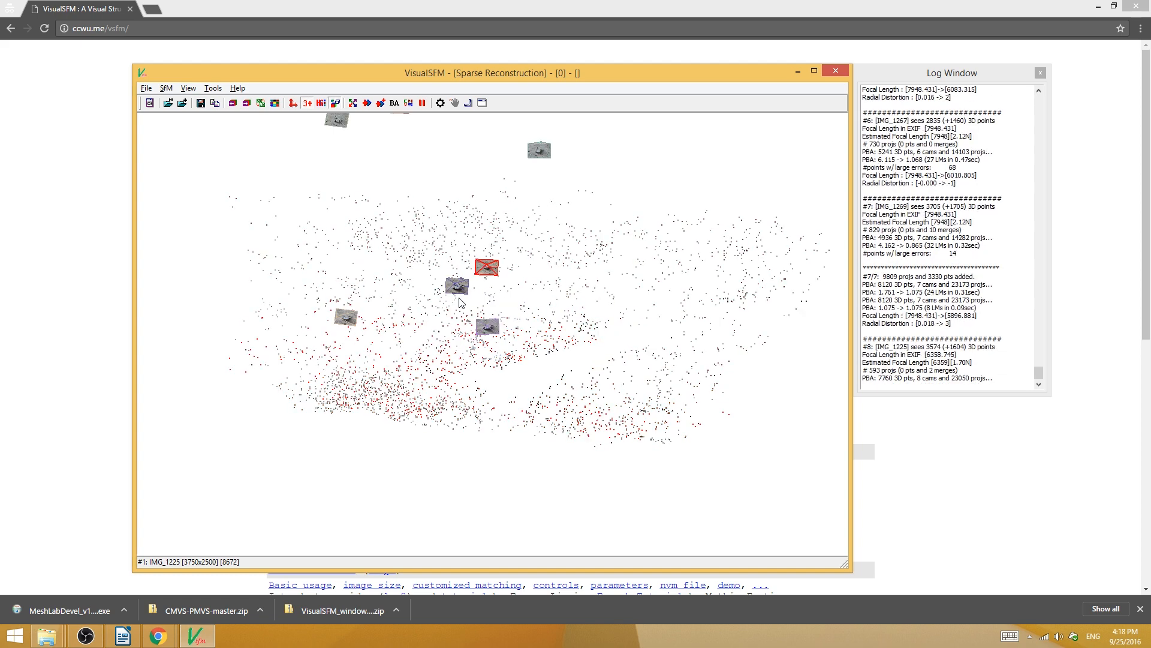
left_click_drag(459, 298, 492, 316)
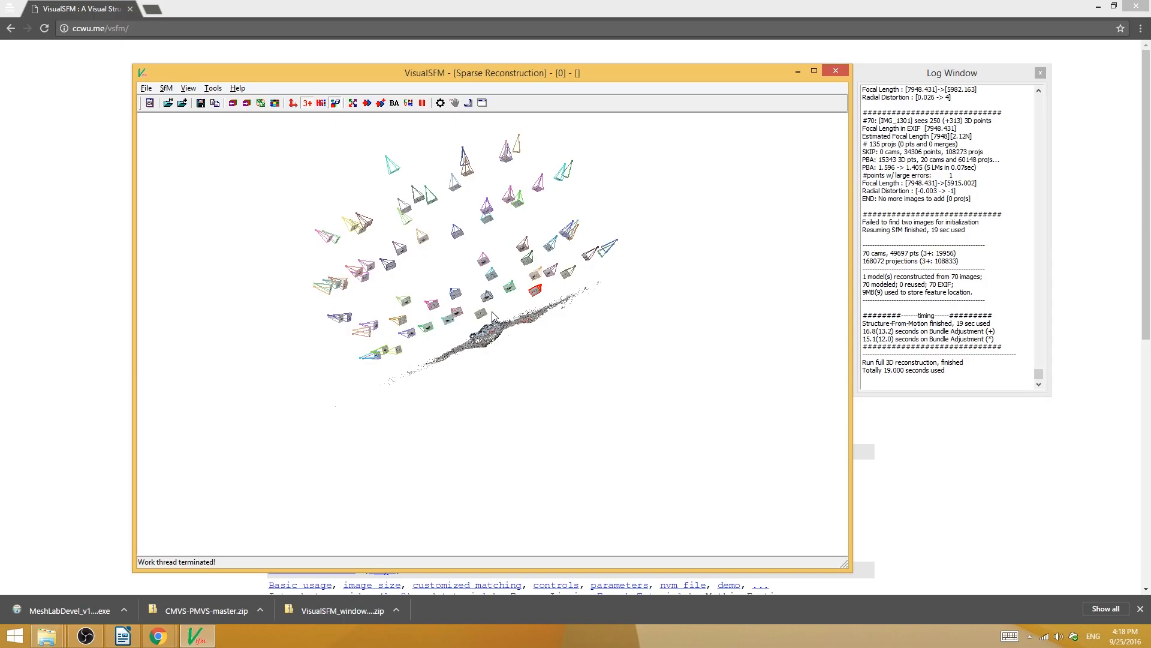
left_click_drag(492, 311, 444, 263)
Step: Run the dense reconstruction, saving its workspace as falcon_reconstruct in a new folder named reconstruct inside falcon_03
left_click(168, 88)
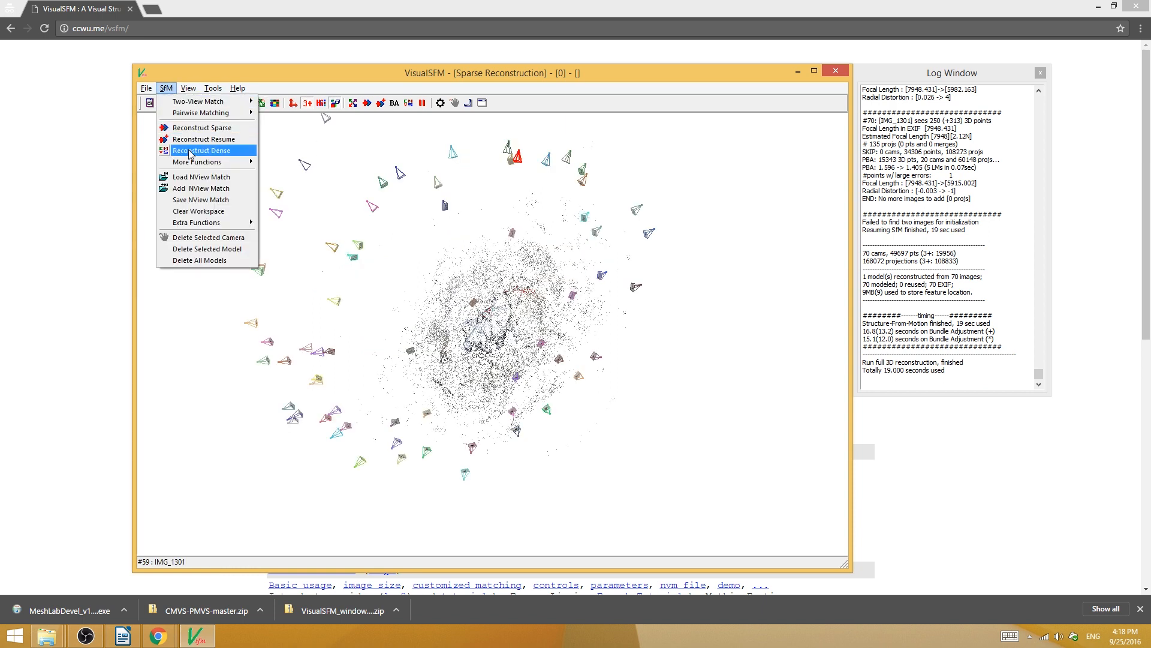
right_click(247, 224)
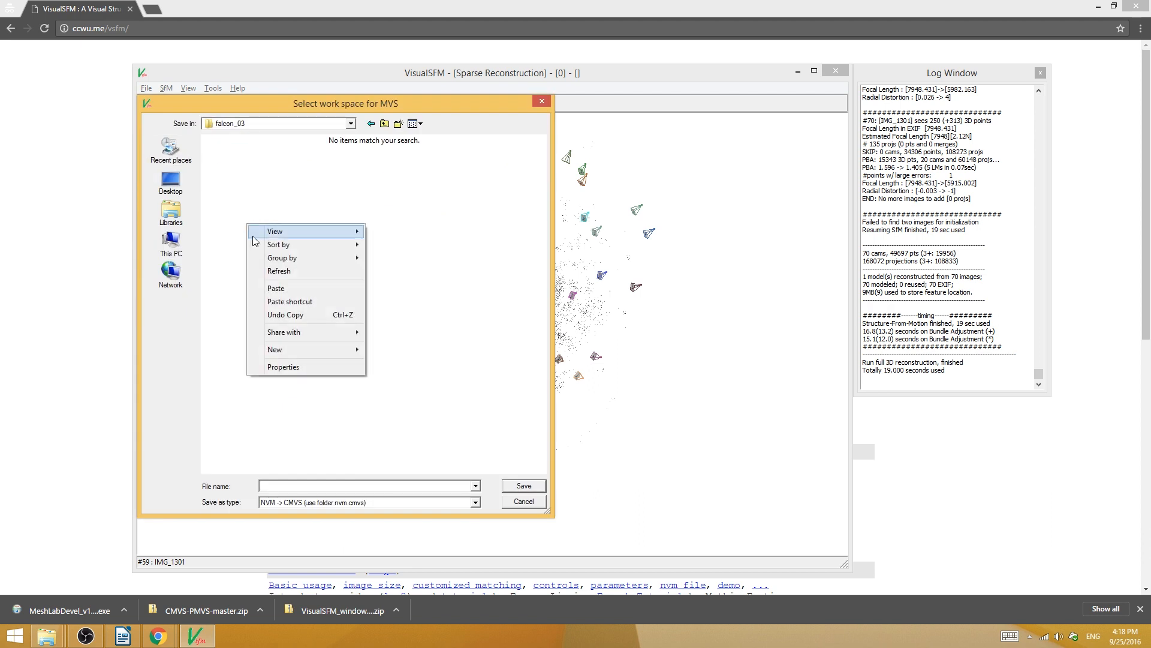
mouse_move(302, 349)
left_click(396, 350)
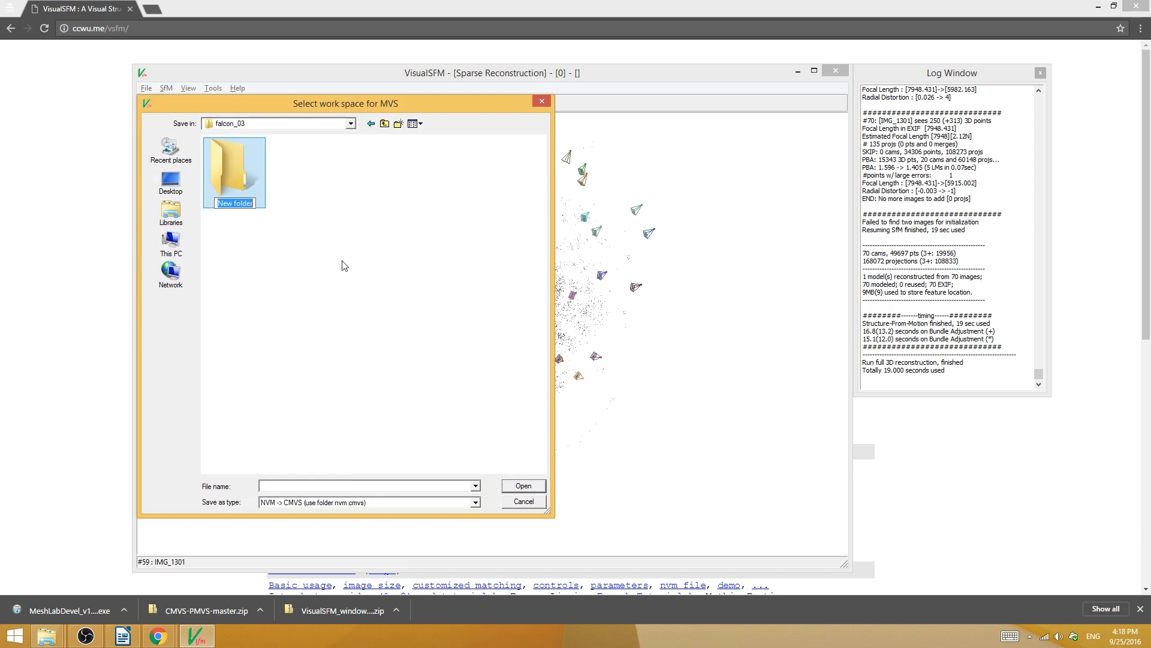
type("reconstruct")
key("Return")
double_click(242, 169)
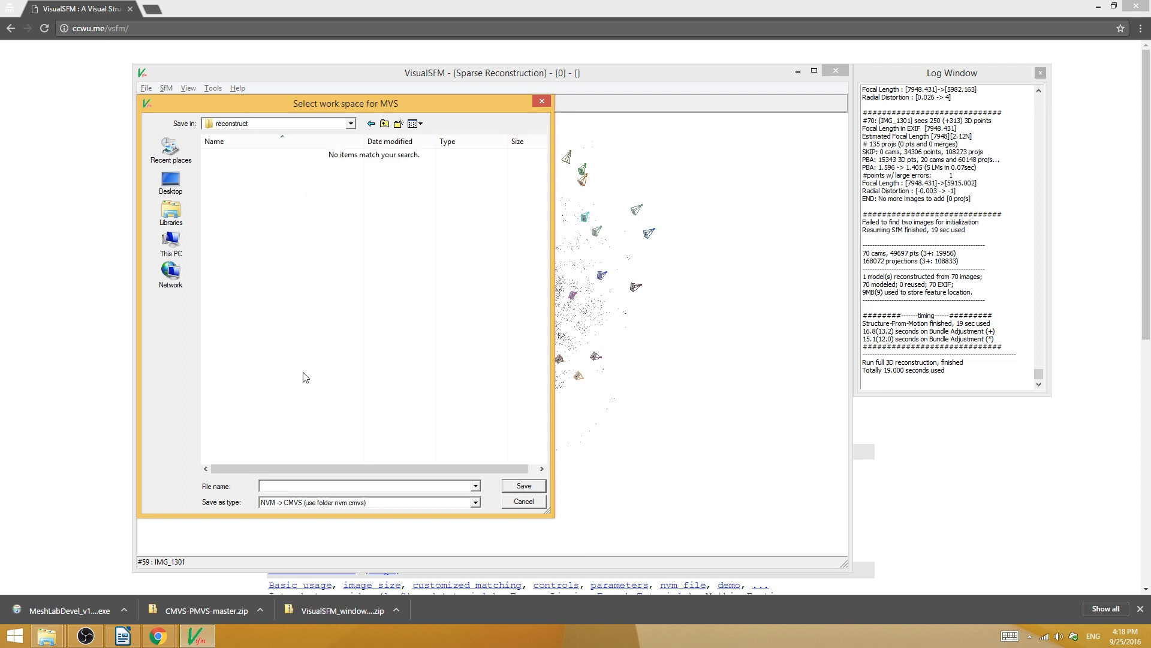
left_click(313, 485)
type("falcon_reconstruct")
left_click(516, 486)
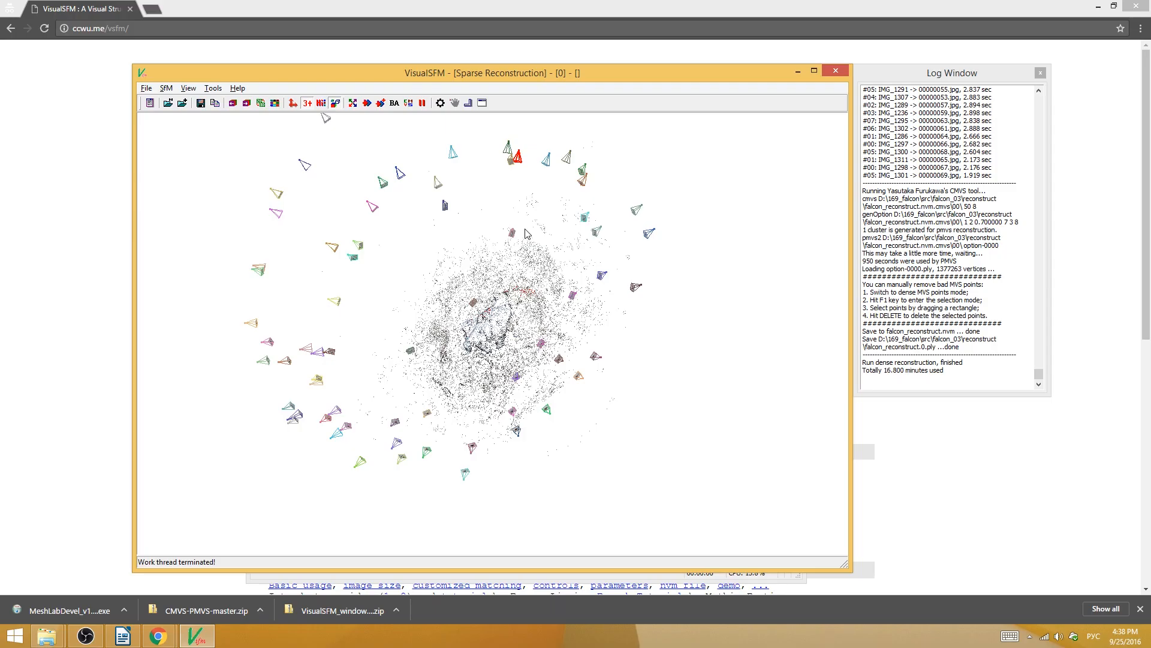
Step: Display the dense 3D points and compare them with the sparse reconstruction
left_click(187, 89)
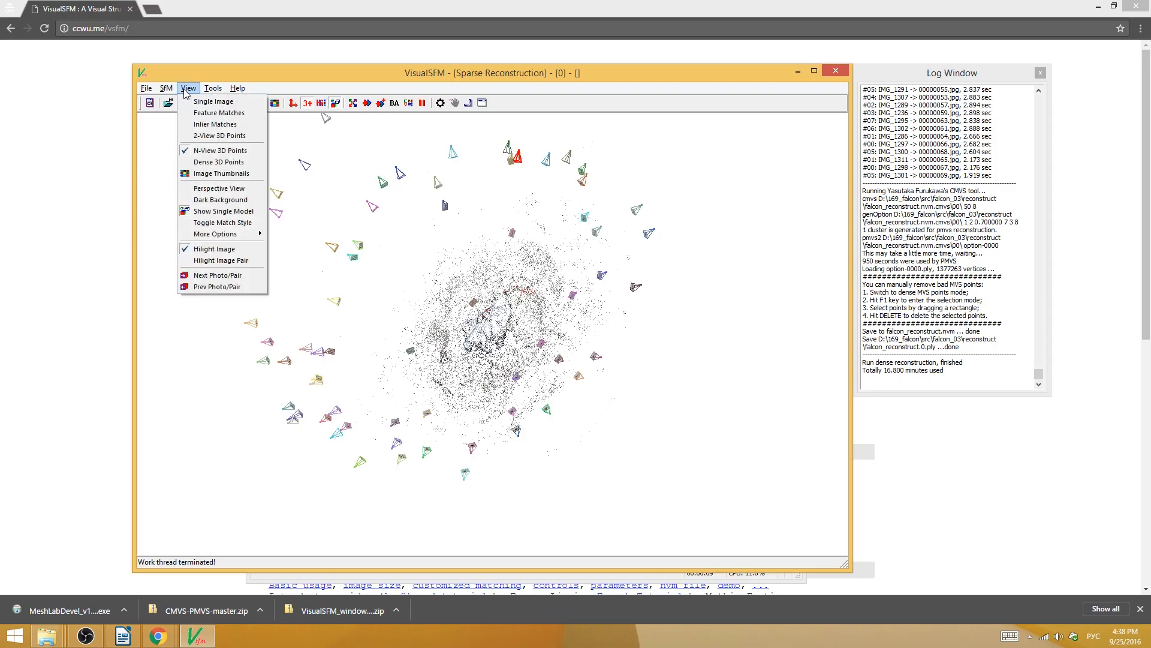
left_click(209, 161)
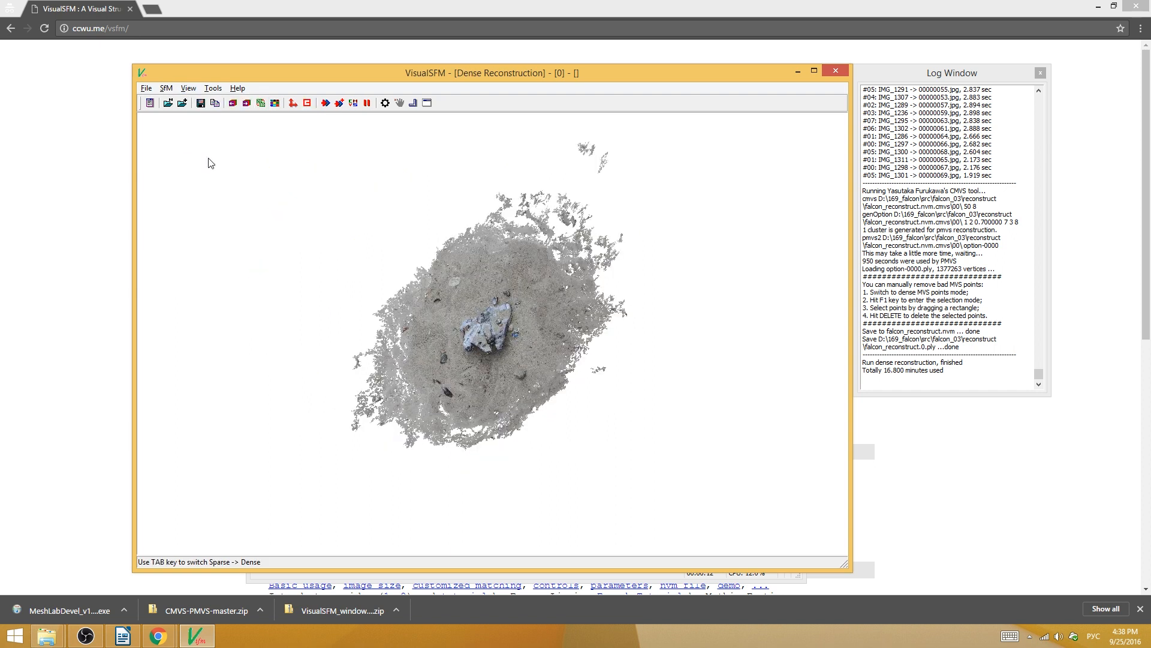
key("Tab")
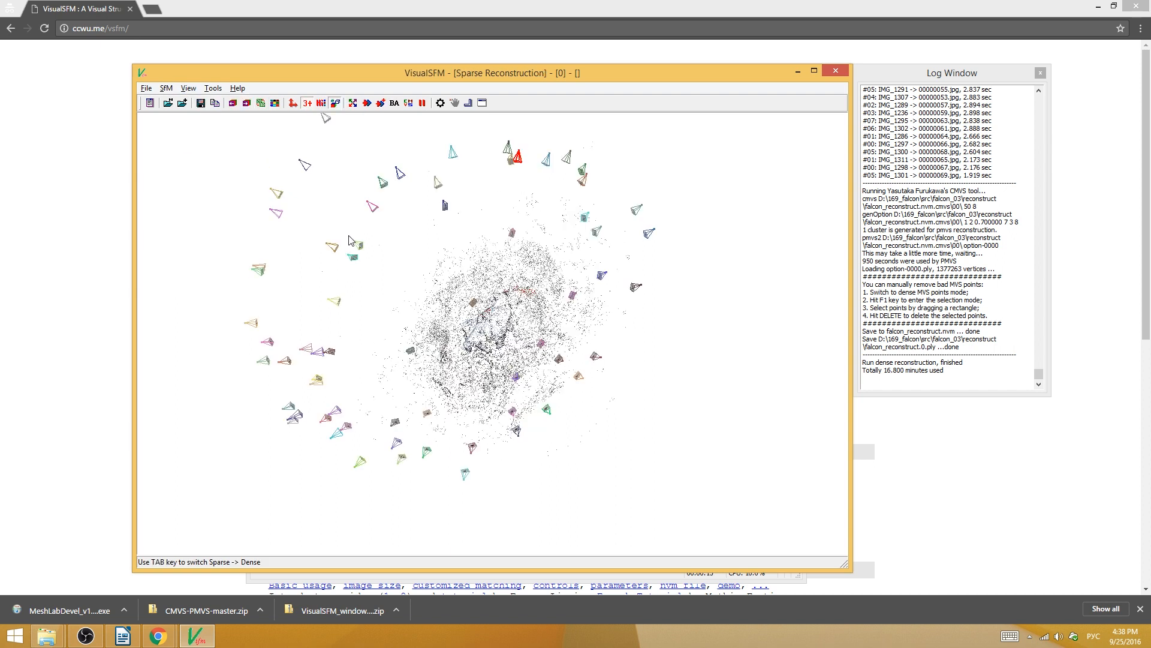
key("Tab")
Step: Examine the dense point cloud of the spaceship and surrounding sand up close and from several angles
right_click_drag(477, 321, 470, 298)
scroll(470, 298, "down", 4)
scroll(472, 302, "up", 10)
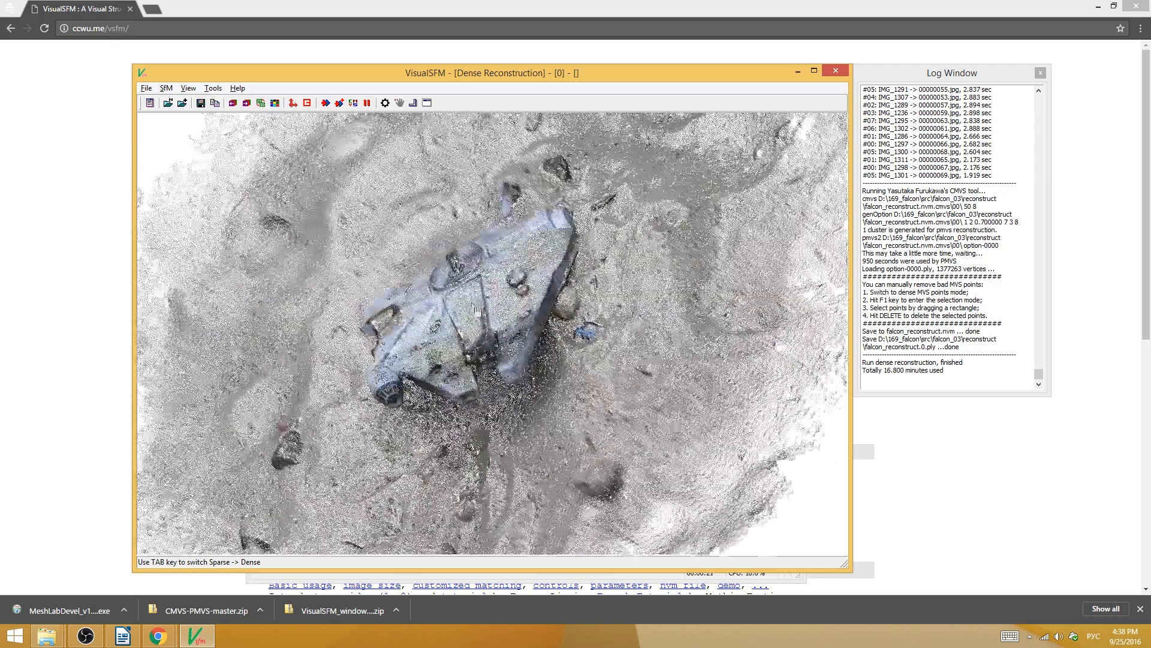
scroll(564, 281, "up", 4)
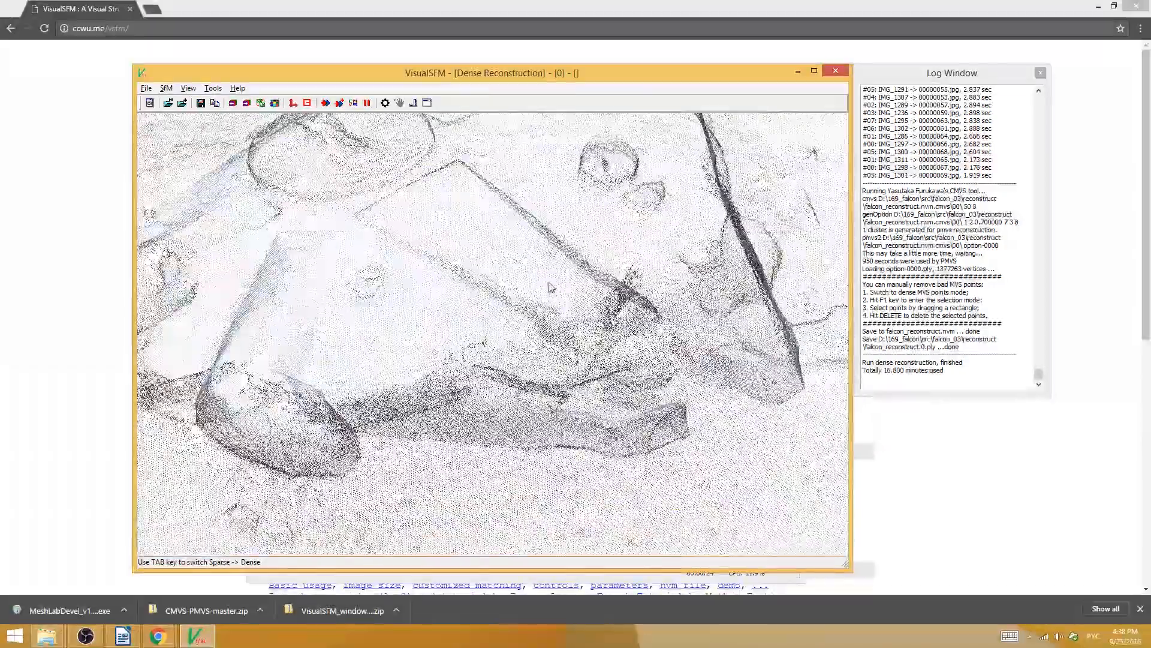
scroll(554, 300, "down", 8)
scroll(504, 358, "up", 2)
right_click_drag(504, 358, 439, 363)
right_click_drag(649, 183, 659, 305)
right_click_drag(632, 229, 505, 177)
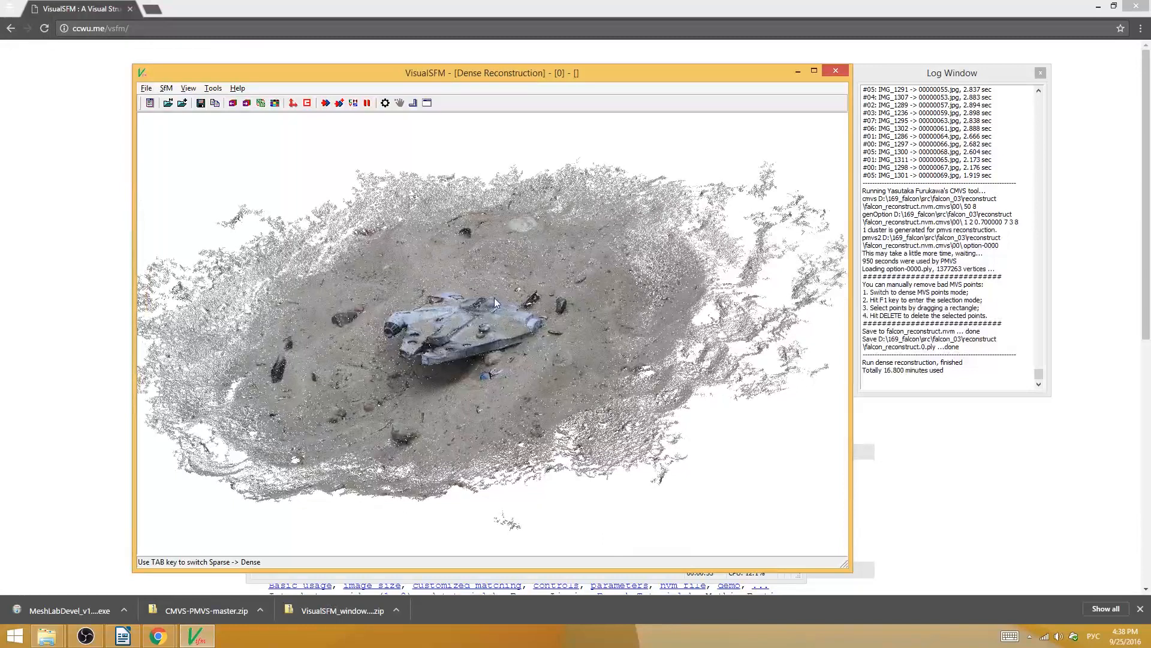
right_click_drag(494, 297, 473, 343)
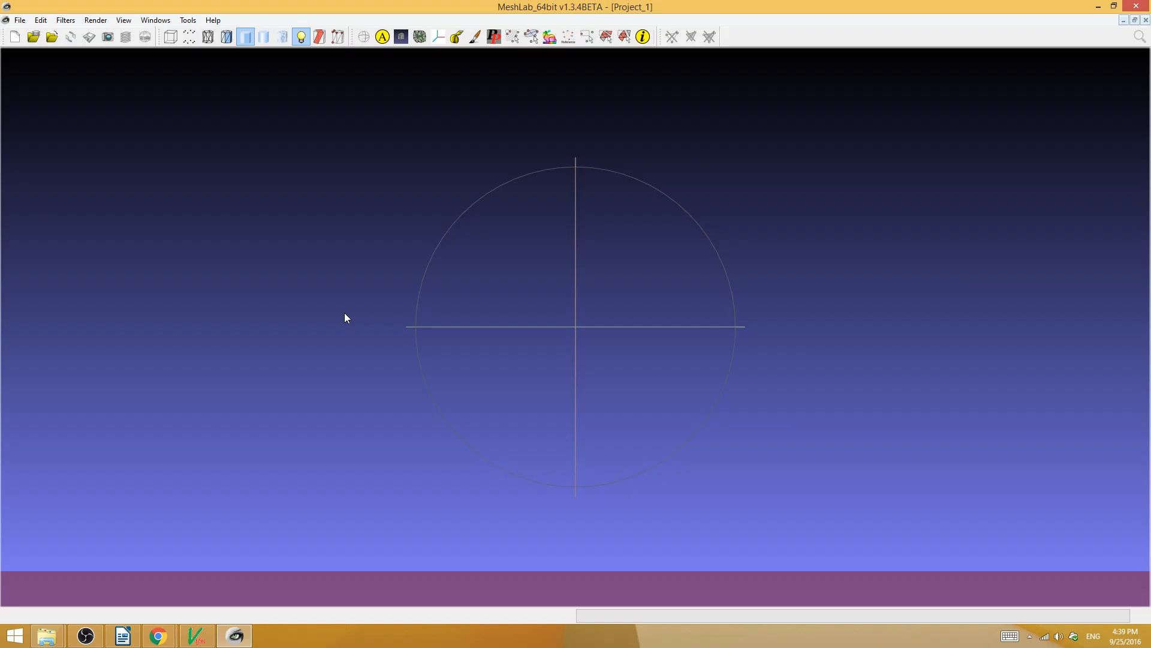
Step: In MeshLab, open the project falcon_reconstruct.nvm from the reconstruct folder inside falcon_03
left_click_drag(344, 312, 459, 321)
left_click(20, 20)
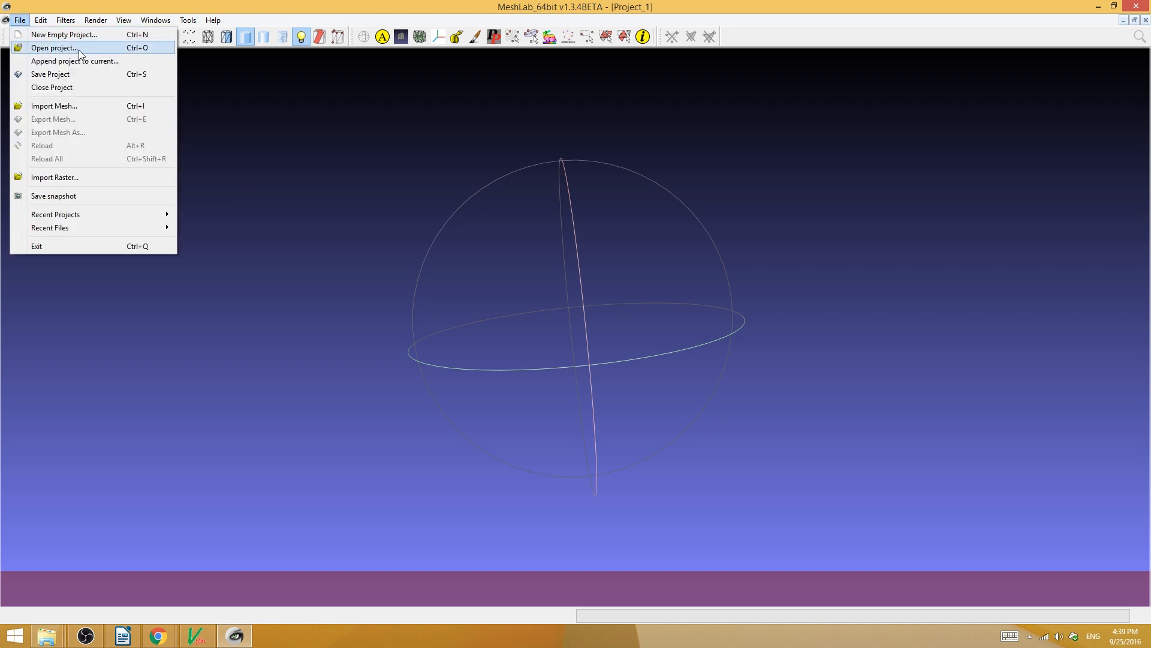
left_click(98, 48)
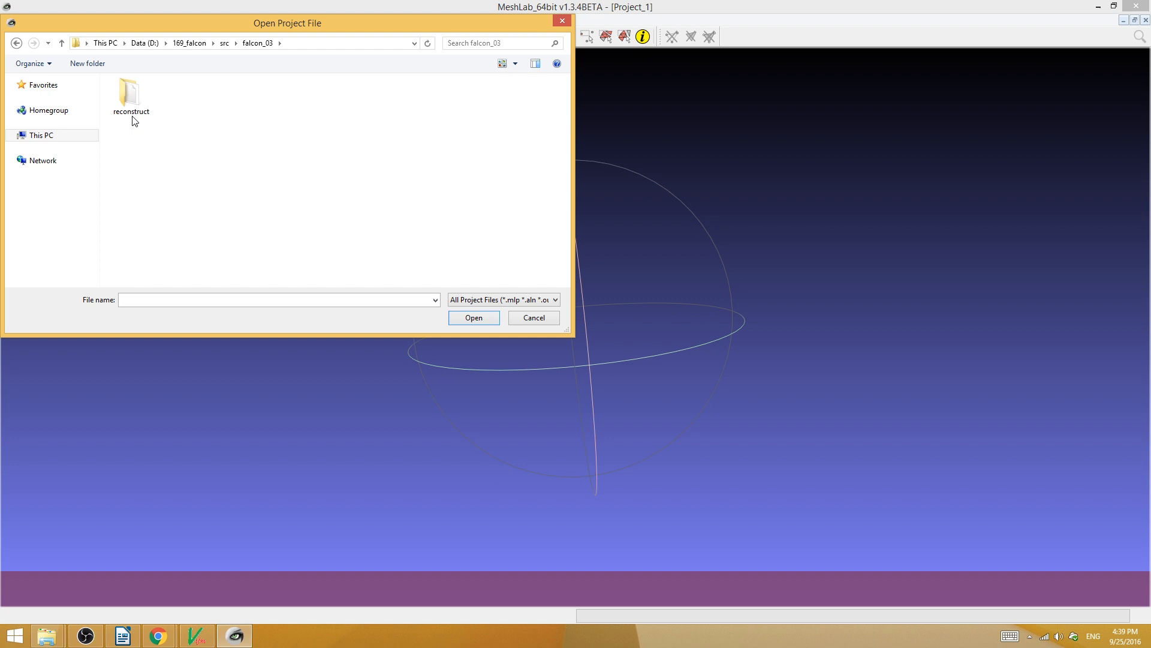
double_click(143, 113)
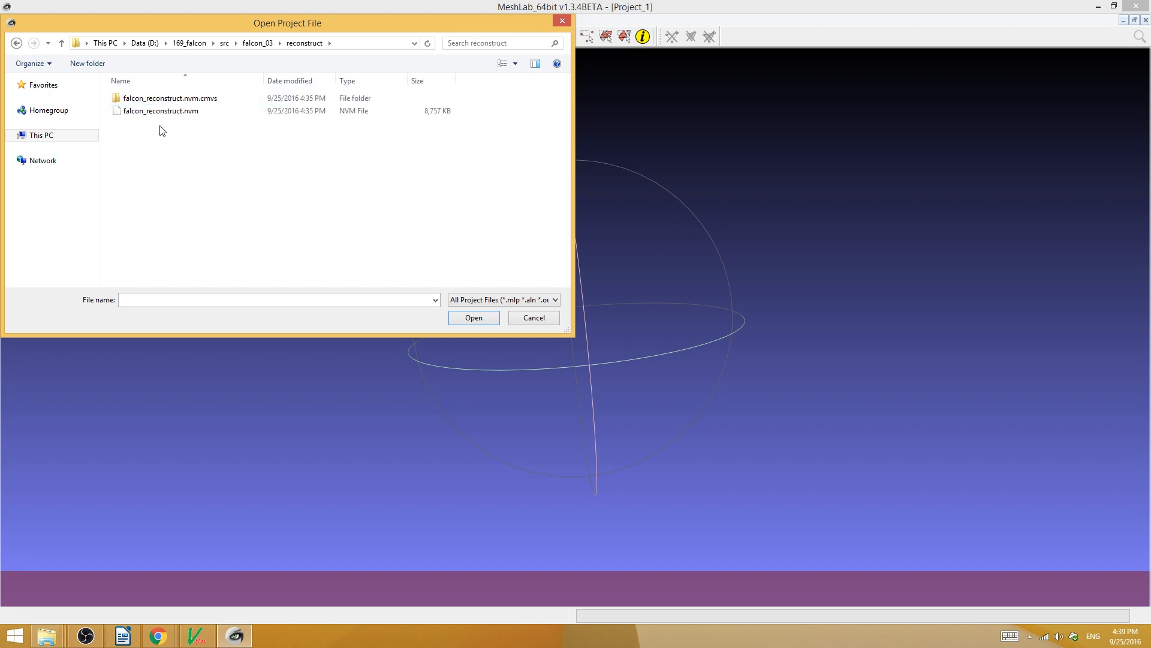
left_click(182, 114)
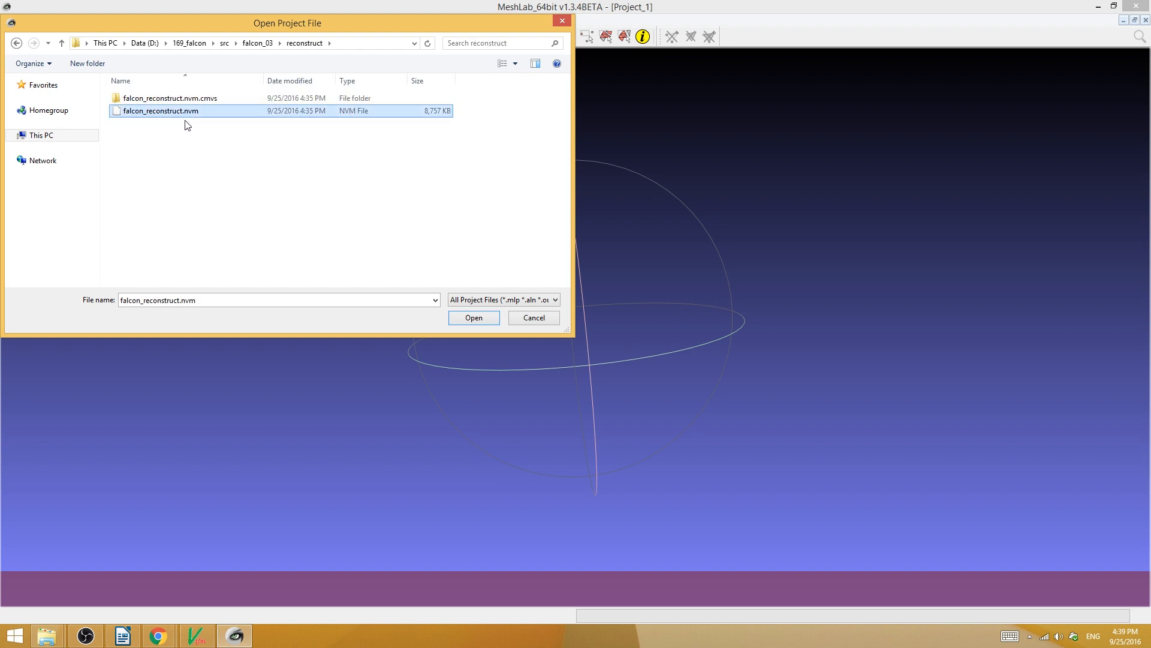
left_click(476, 321)
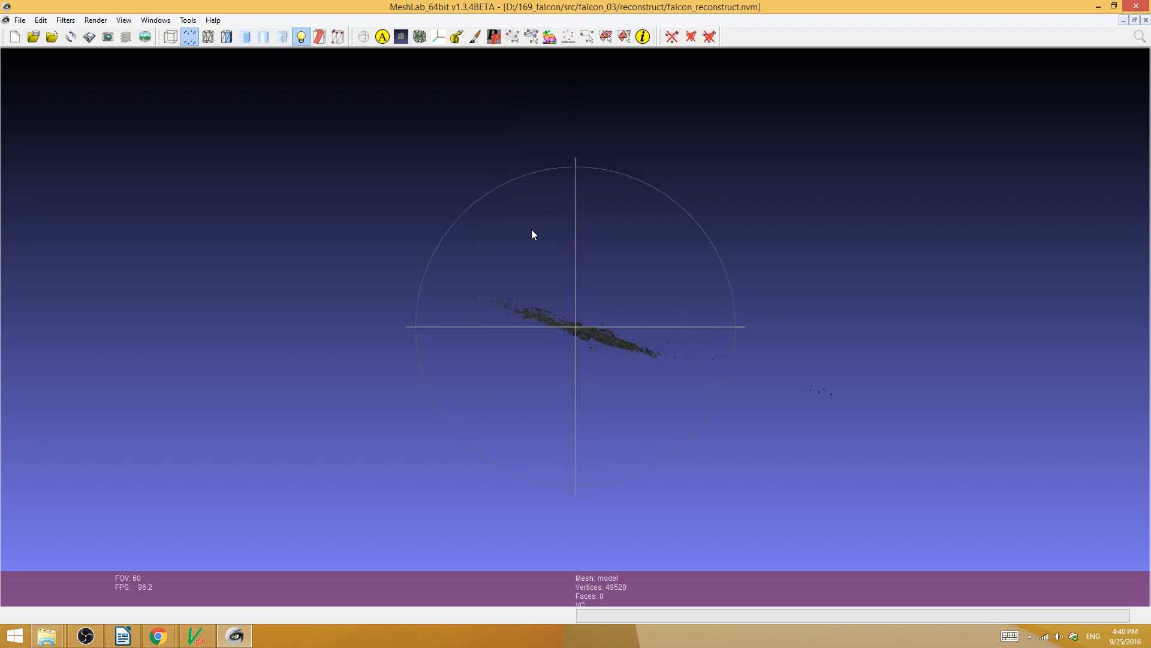
Step: Show the layer dialog listing the sparse model and its raster images
left_click_drag(590, 297, 549, 236)
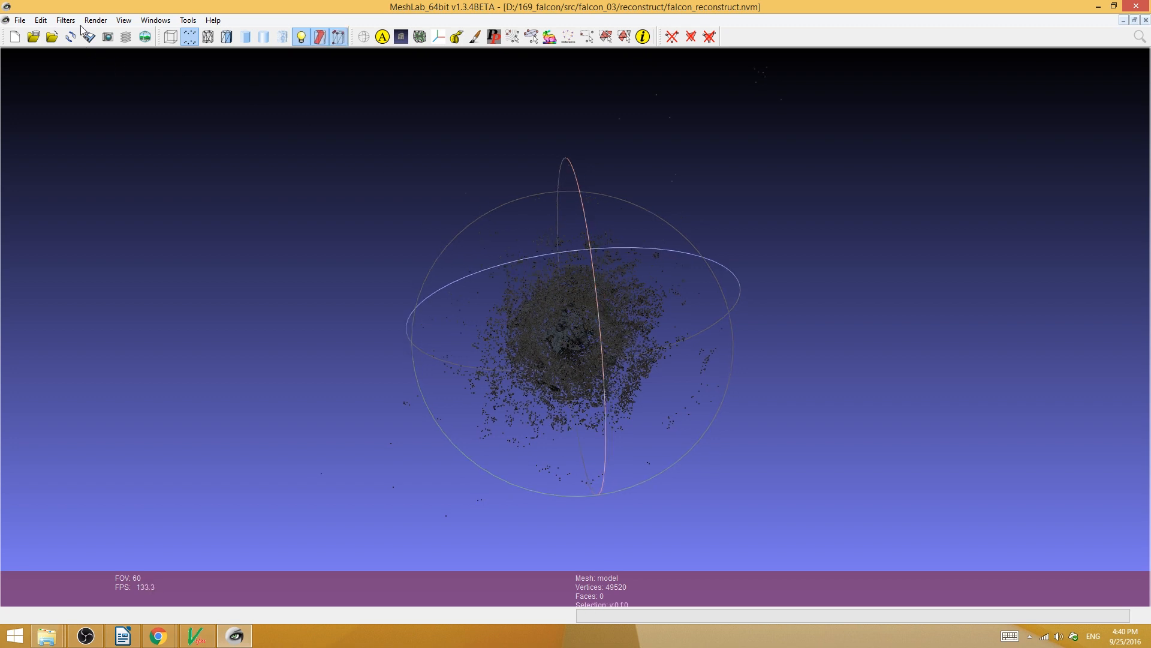
left_click(123, 19)
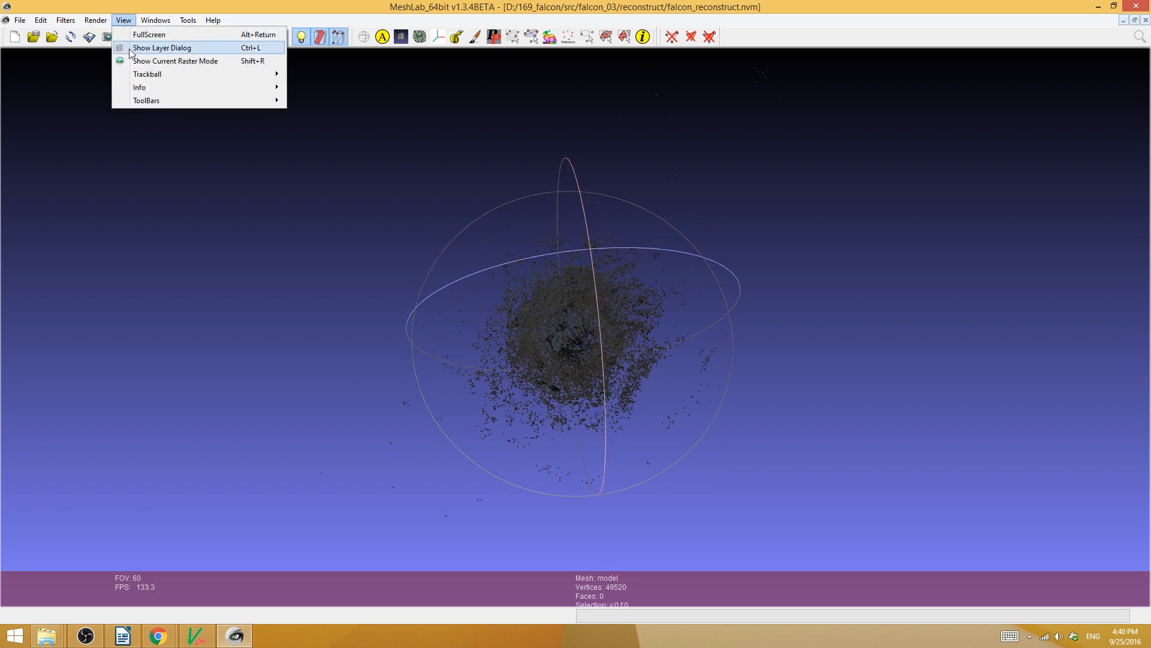
left_click(87, 72)
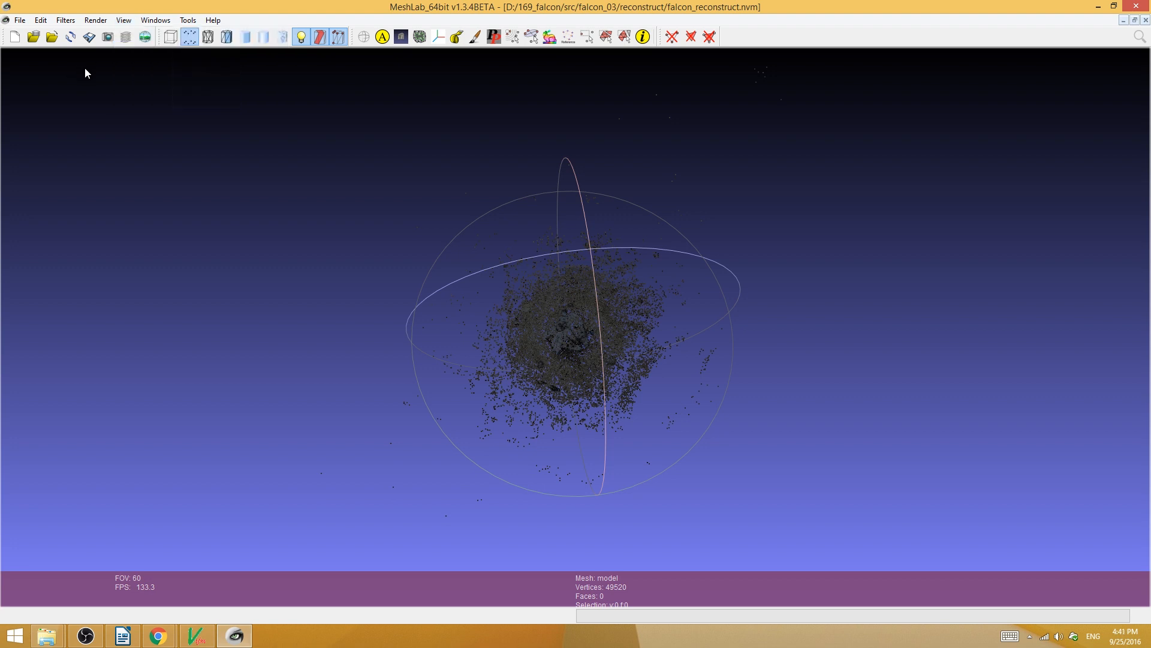
left_click(127, 40)
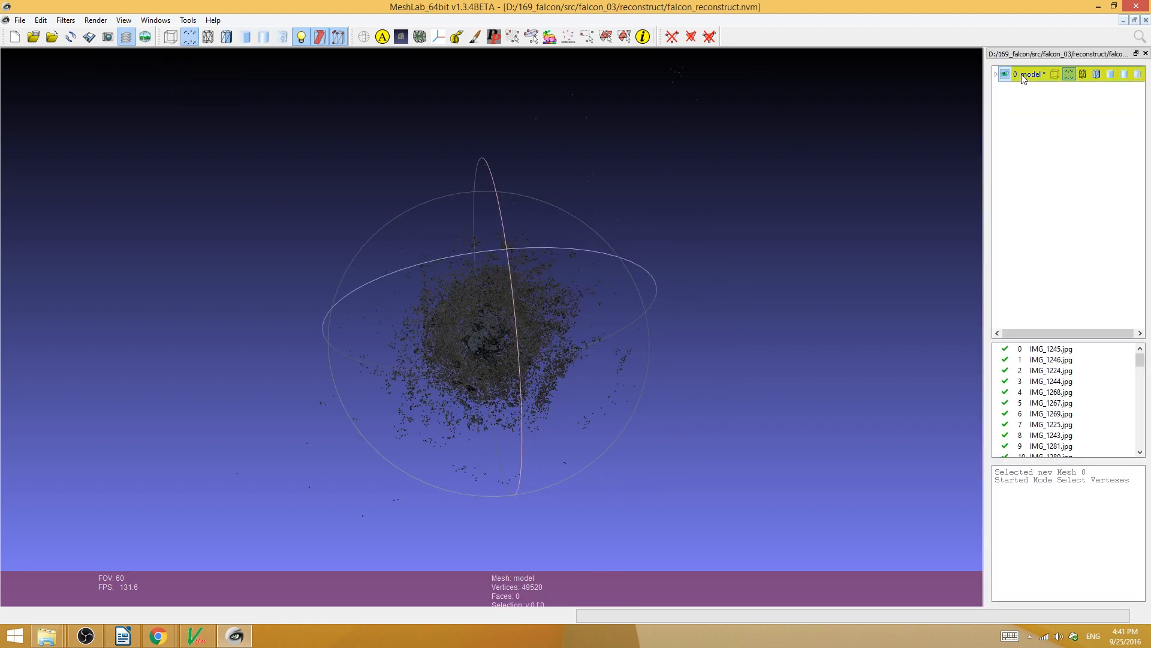
left_click_drag(671, 282, 537, 56)
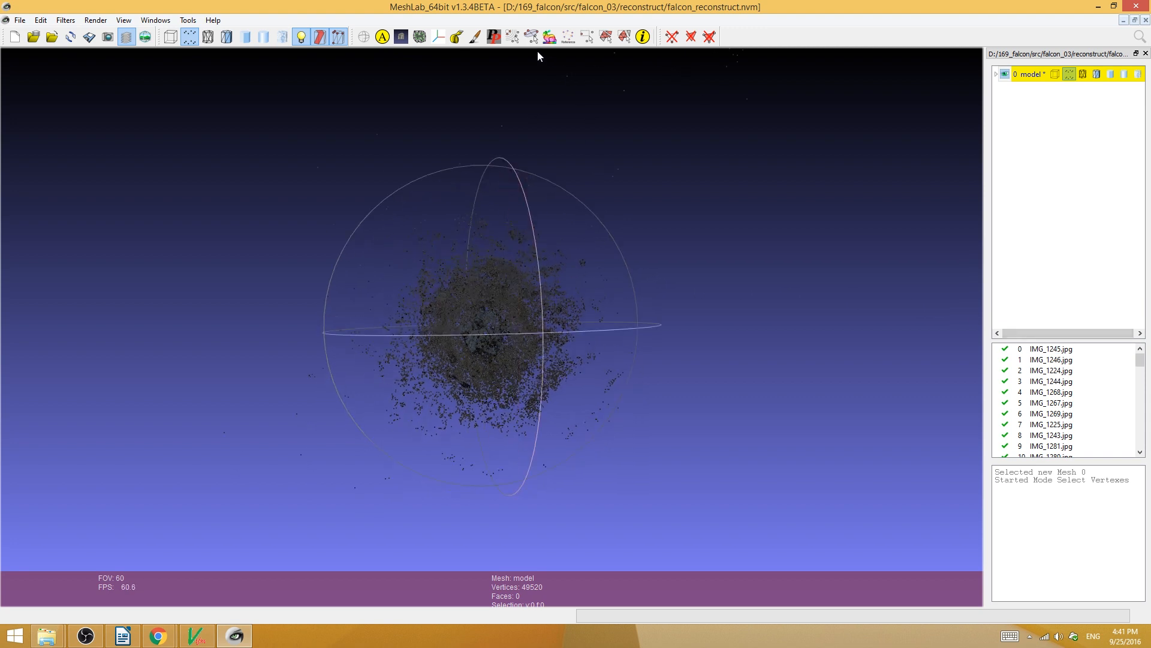
Step: Select the stray vertices around all four sides of the sparse point cloud and delete them
left_click(588, 37)
left_click_drag(568, 196, 719, 506)
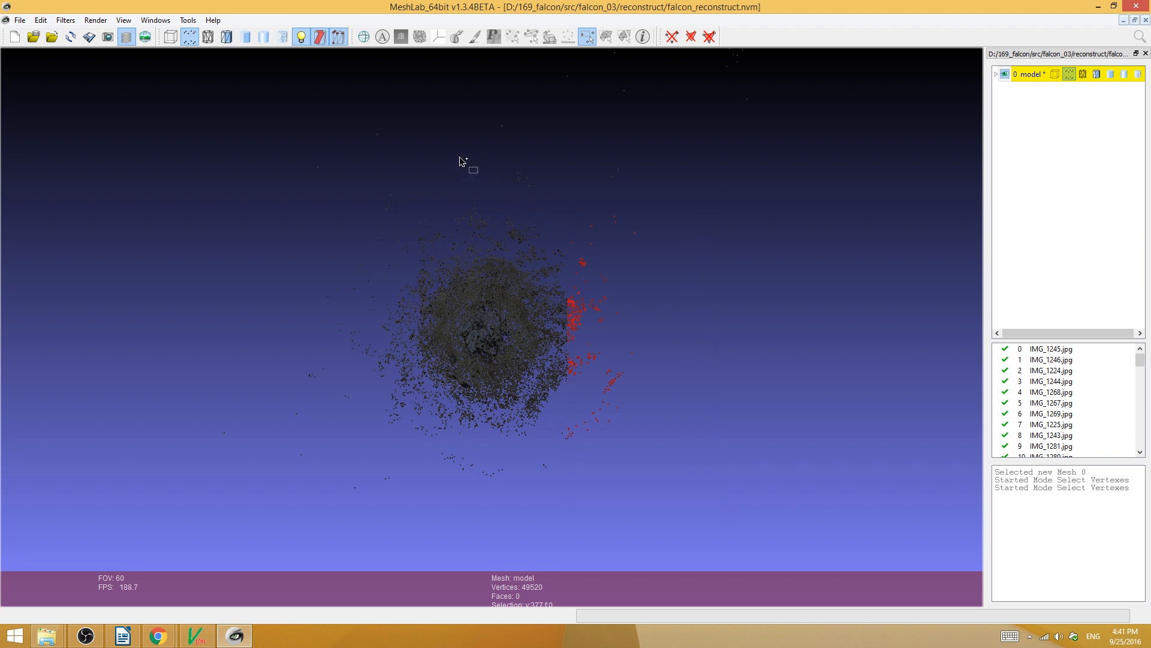
left_click_drag(271, 68, 771, 265)
left_click_drag(198, 128, 386, 569)
left_click_drag(168, 427, 798, 570)
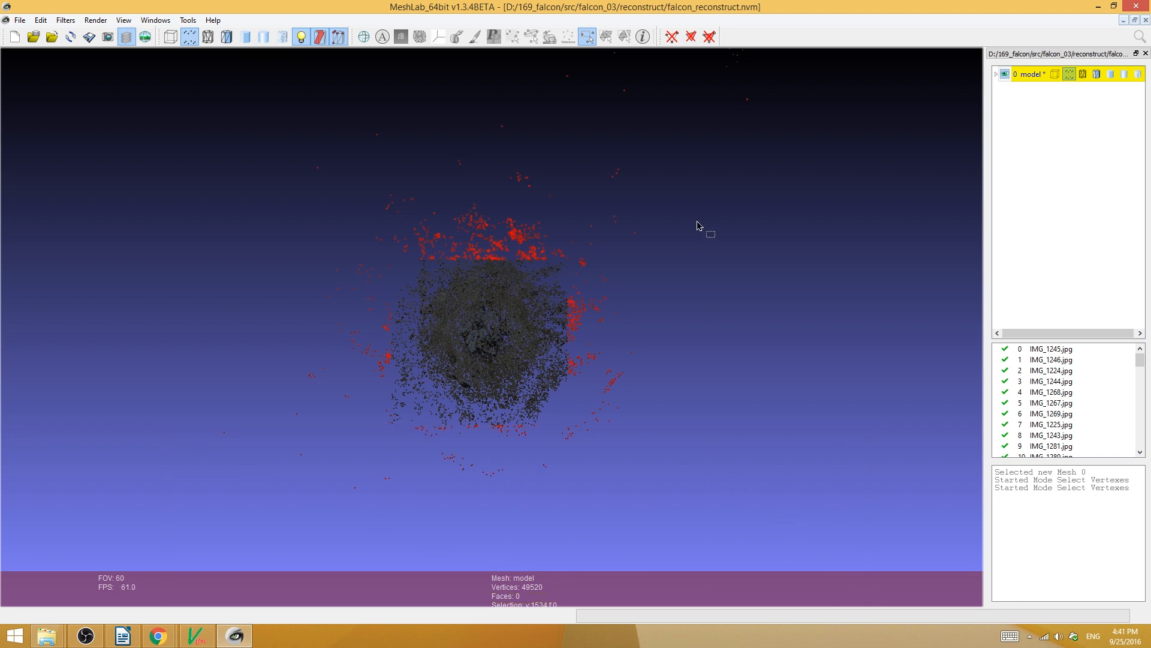
left_click(673, 37)
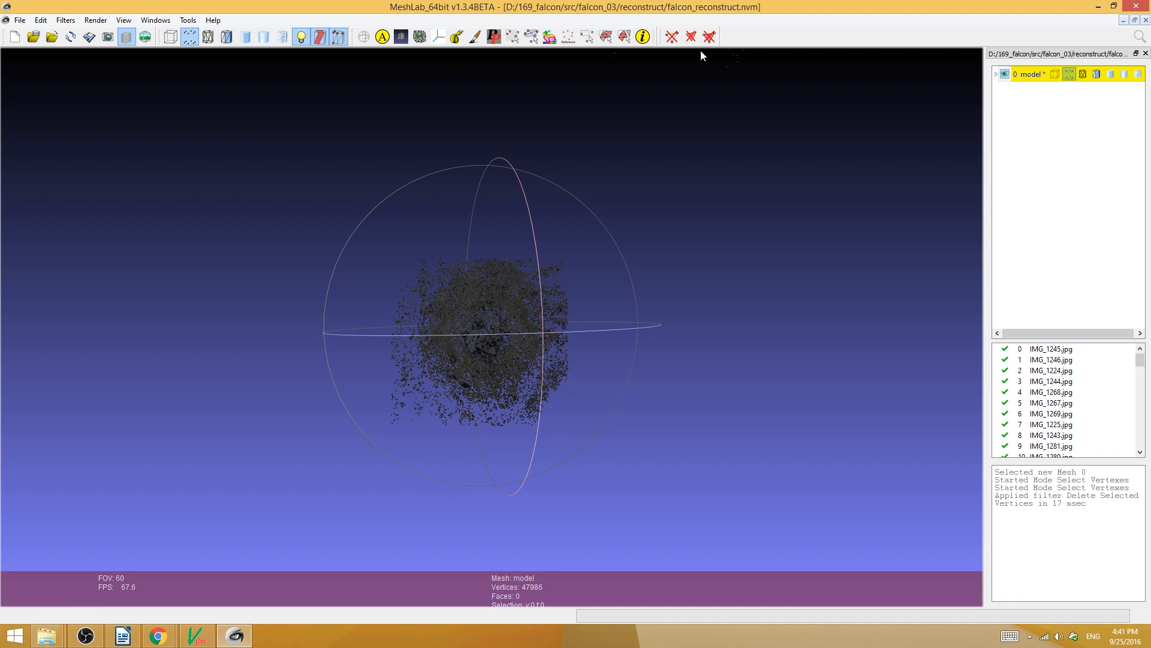
Step: Import the dense point cloud falcon_reconstruct.0.ply from the reconstruct folder as a new mesh layer
left_click(19, 20)
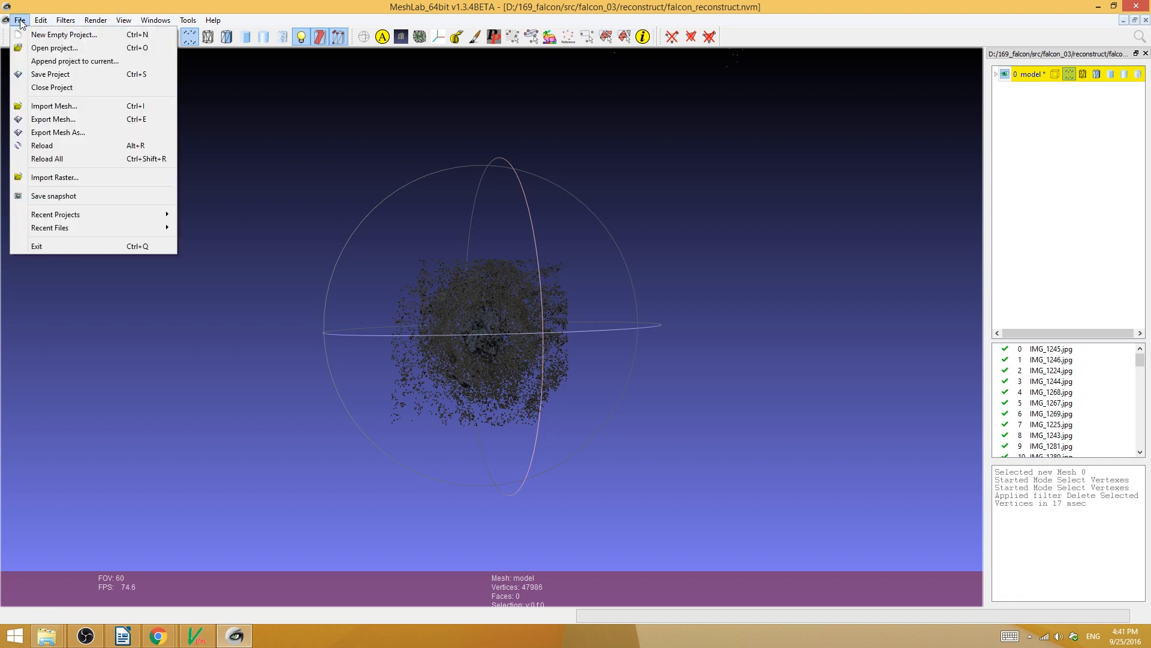
left_click(88, 106)
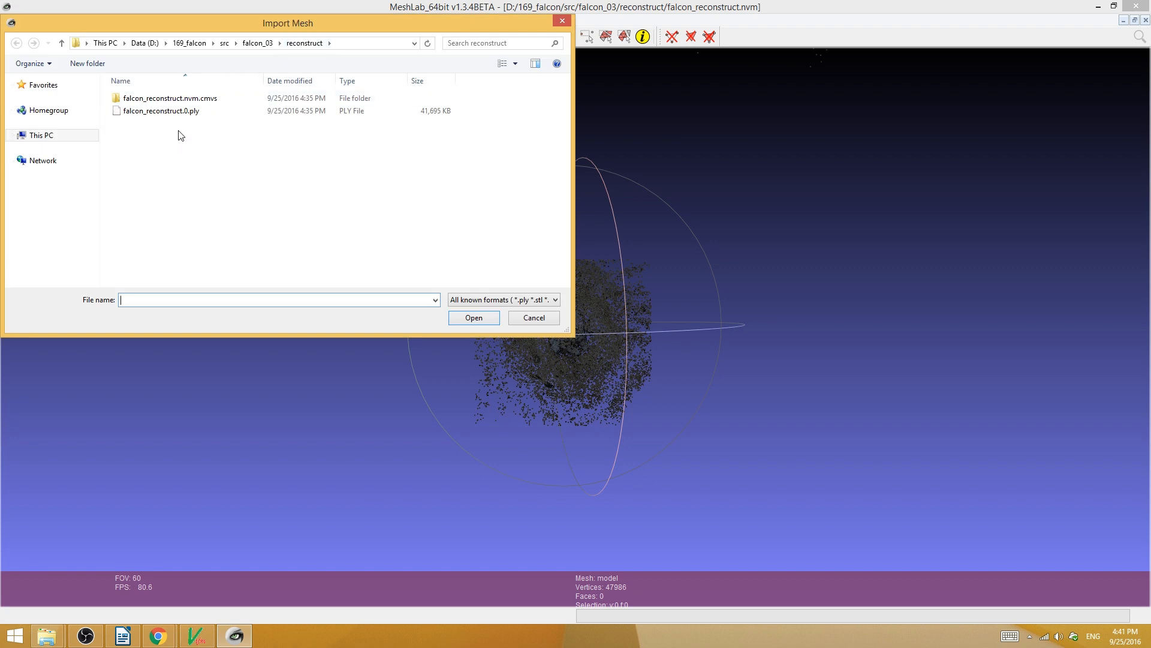
left_click(195, 114)
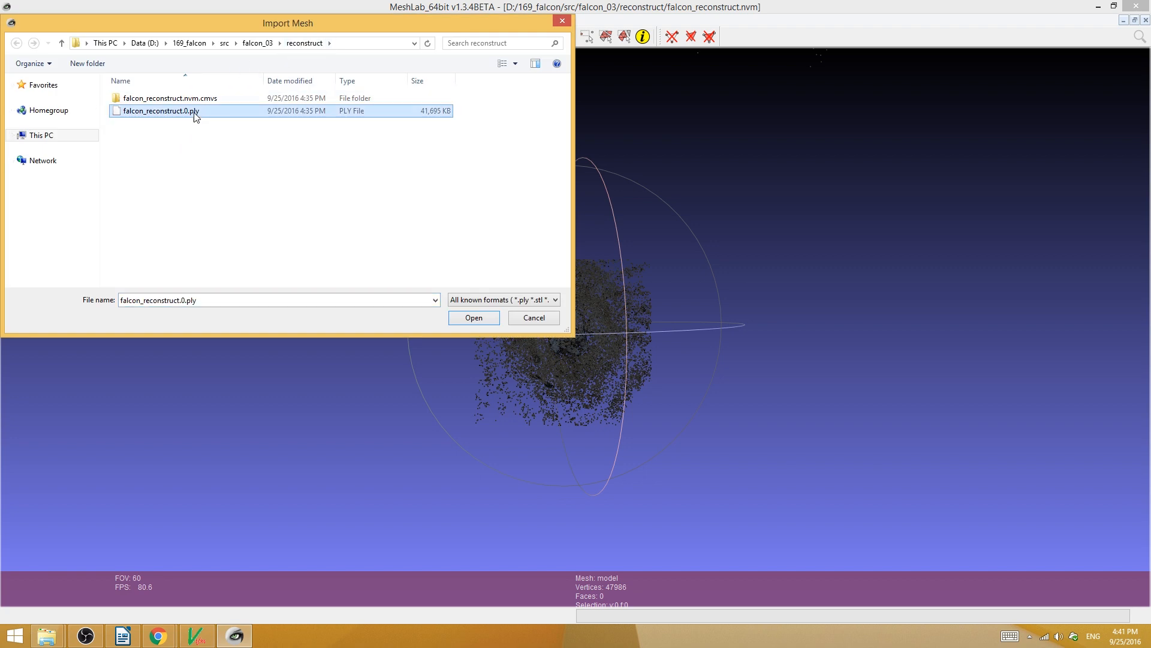
left_click(481, 321)
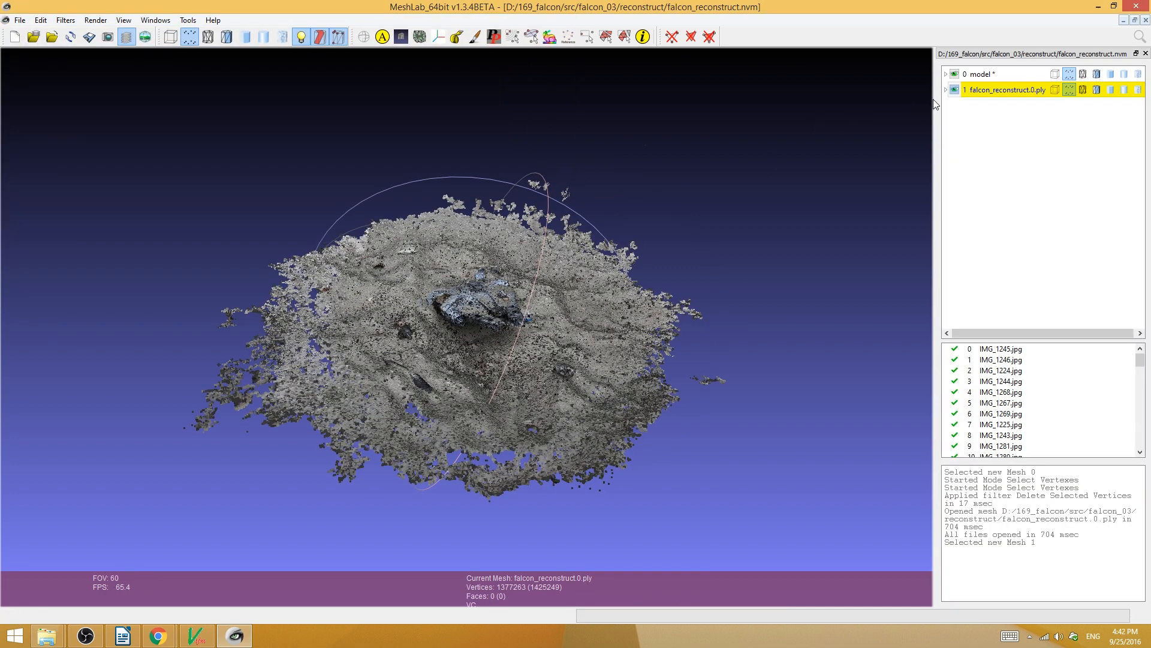
Step: Hide the sparse model layer, keeping the falcon_reconstruct.0.ply layer visible and active
left_click(955, 75)
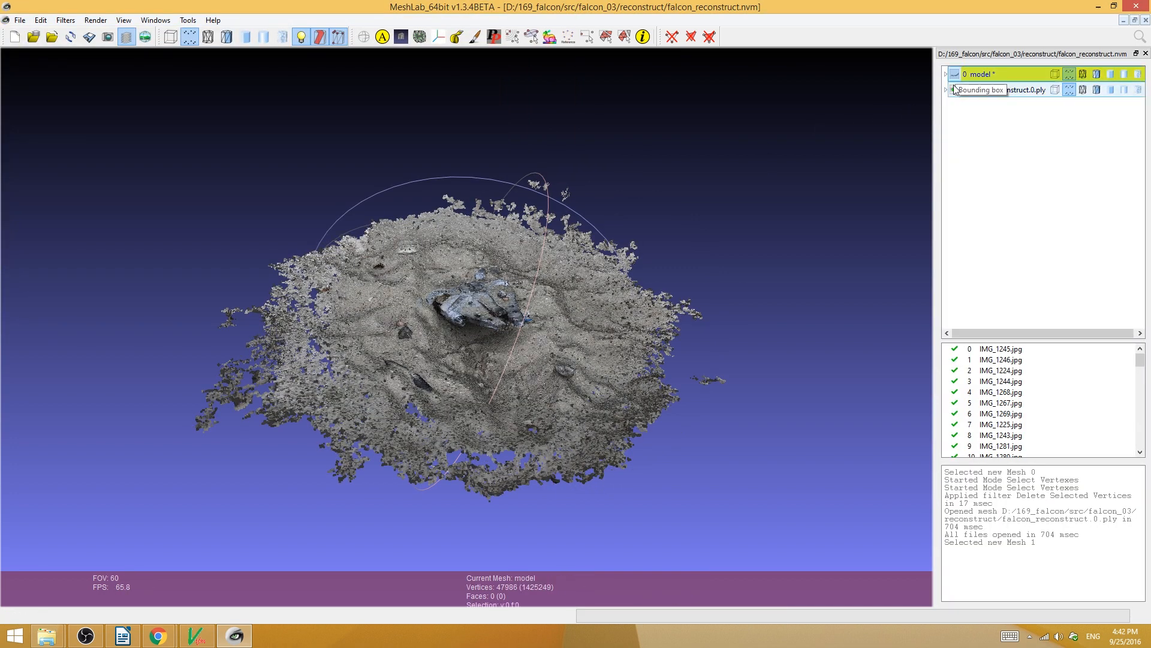
left_click(955, 90)
left_click(954, 90)
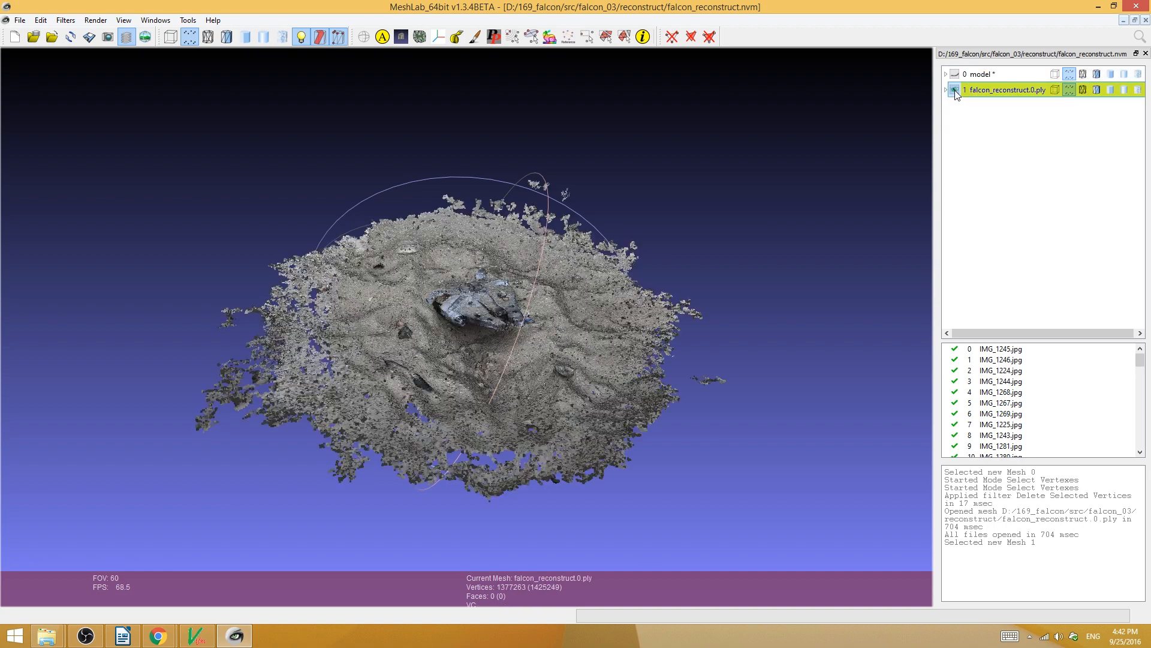
Step: Select the scattered vertices around all four sides of the dense point cloud and delete them
left_click_drag(550, 260, 469, 423)
scroll(483, 407, "up", 5)
scroll(480, 283, "down", 5)
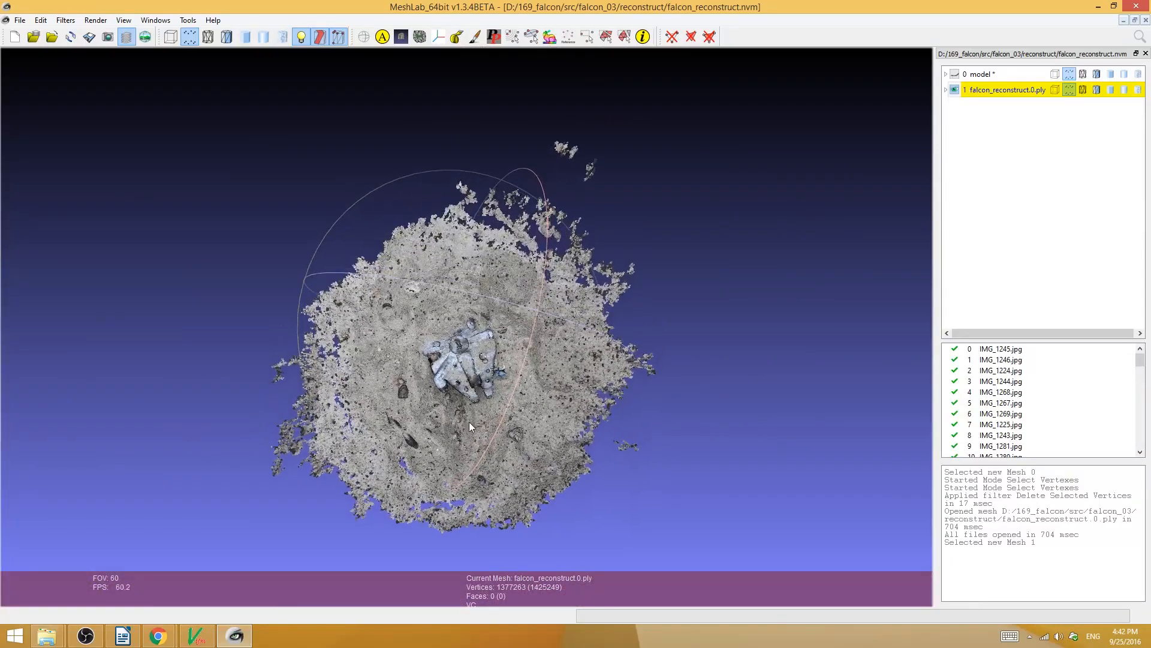
left_click(587, 37)
left_click_drag(527, 116, 646, 235)
left_click_drag(403, 112, 725, 491)
left_click_drag(218, 279, 467, 564, "ctrl")
left_click_drag(647, 601, 646, 600, "ctrl")
left_click_drag(710, 476, 584, 234, "ctrl")
left_click_drag(296, 104, 660, 232, "ctrl")
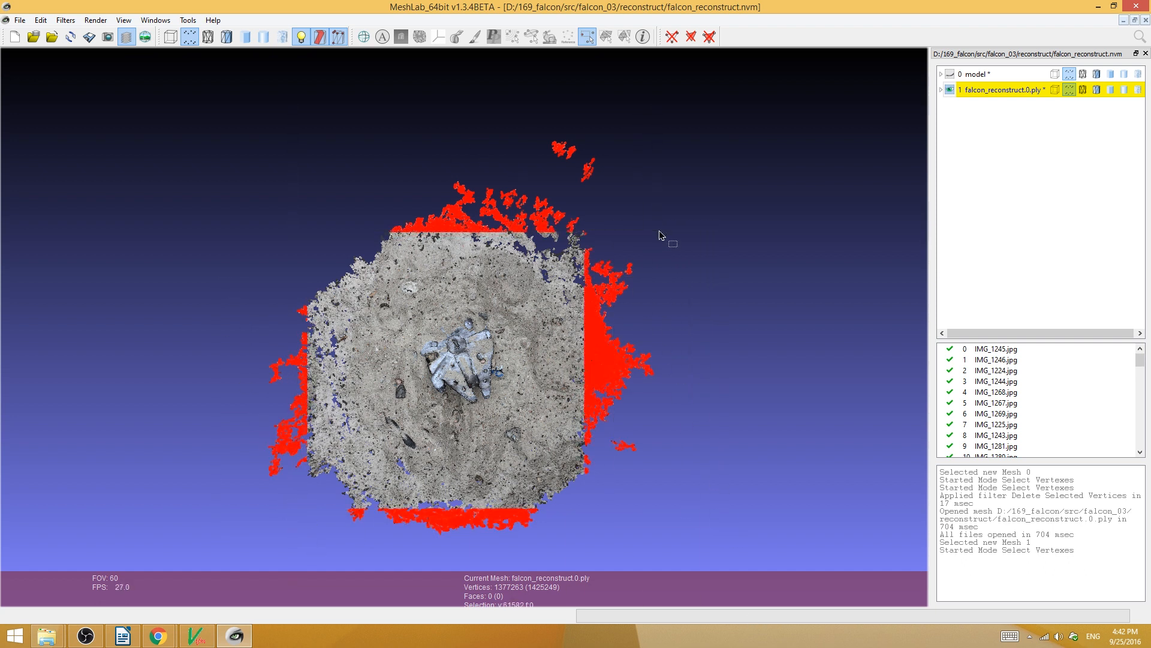
left_click(672, 37)
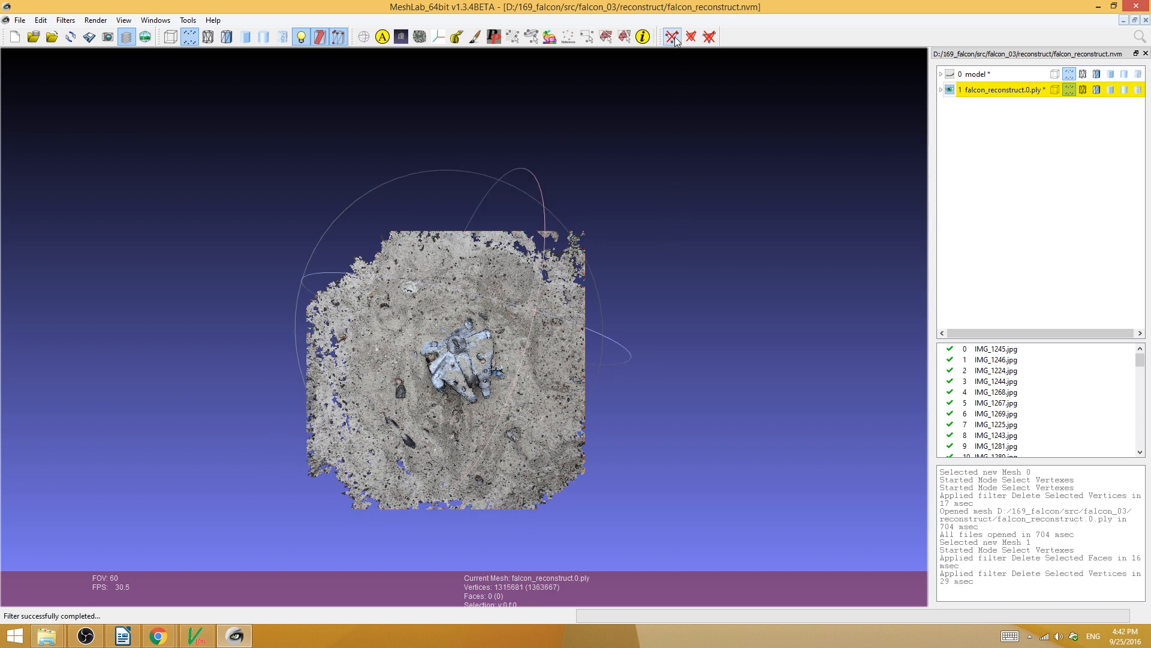
Step: Run a Poisson surface reconstruction on the dense cloud with octree depth 12 and solver divide 7
left_click_drag(517, 327, 481, 237)
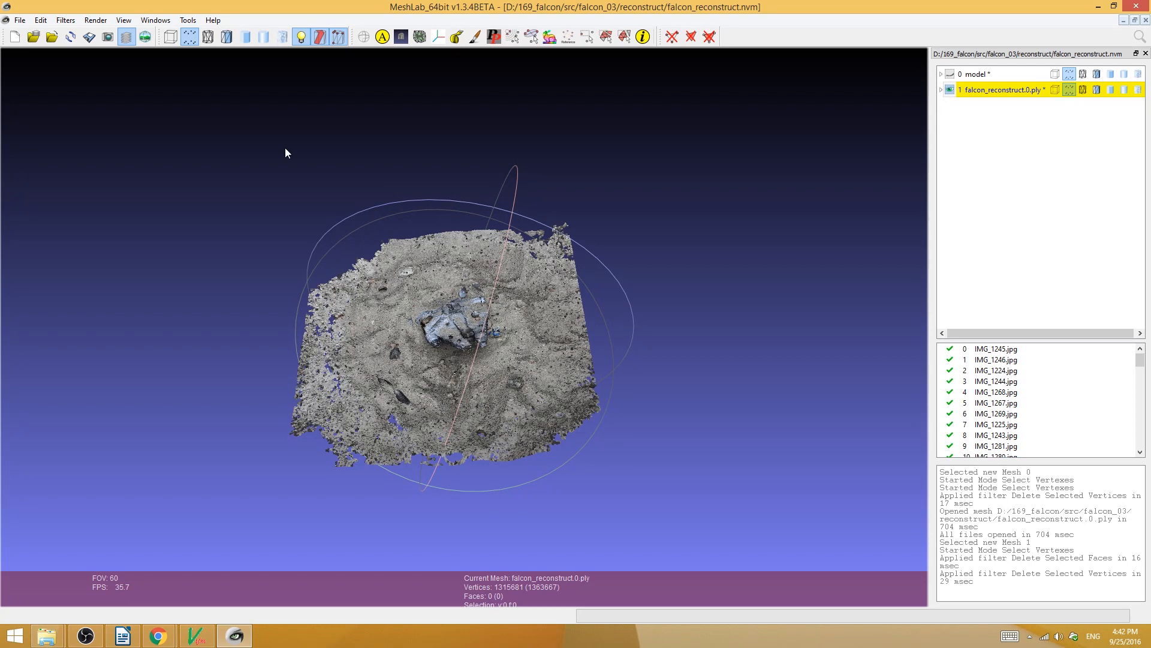
left_click(65, 20)
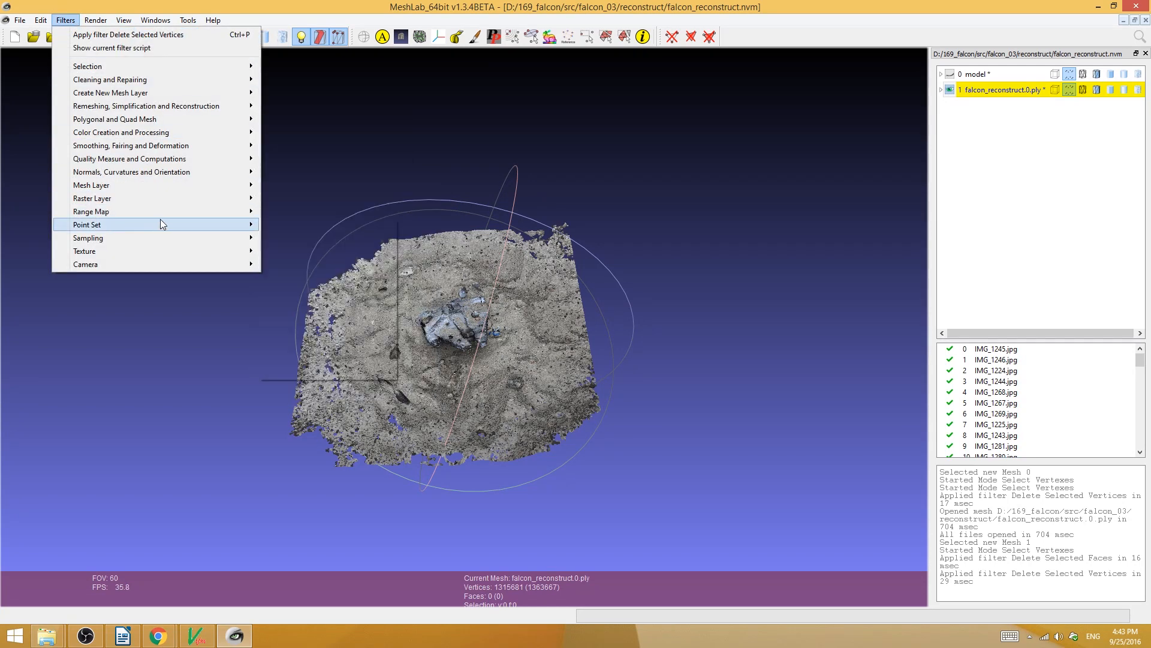
mouse_move(167, 224)
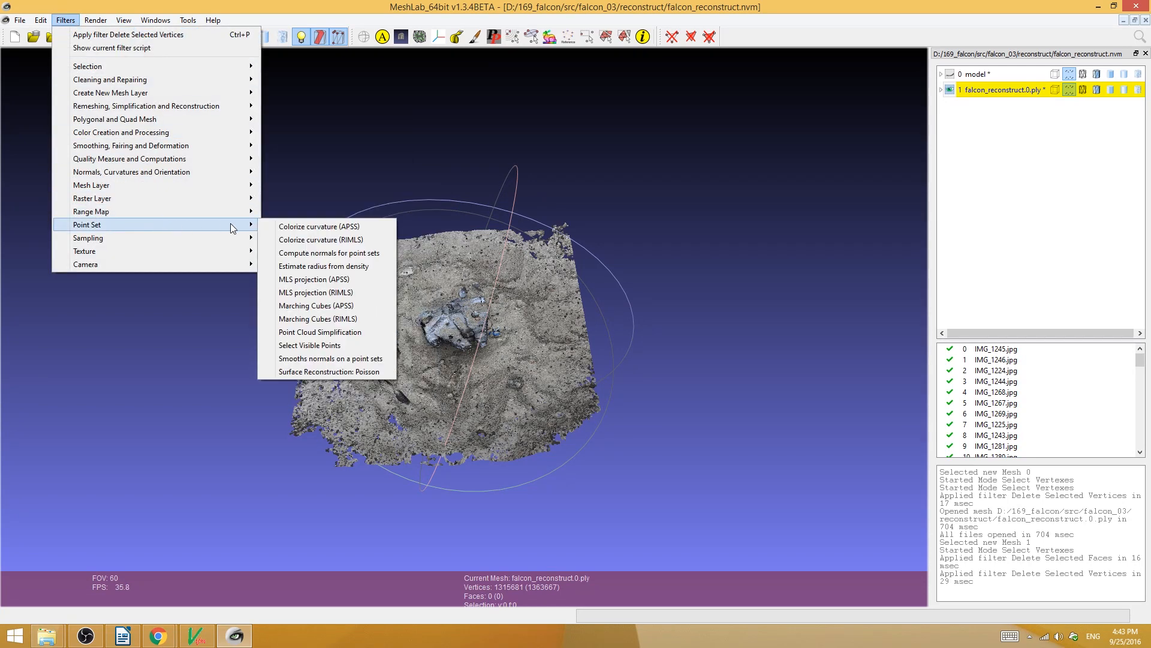
left_click(387, 373)
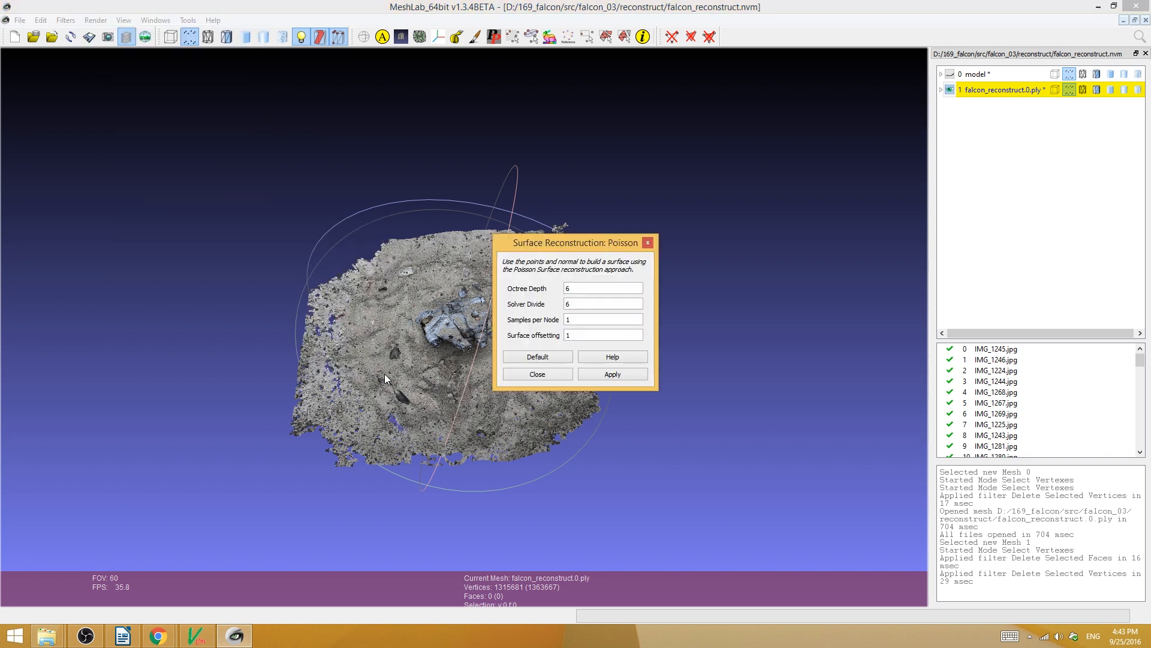
left_click_drag(546, 244, 681, 243)
double_click(703, 287)
left_click(707, 303)
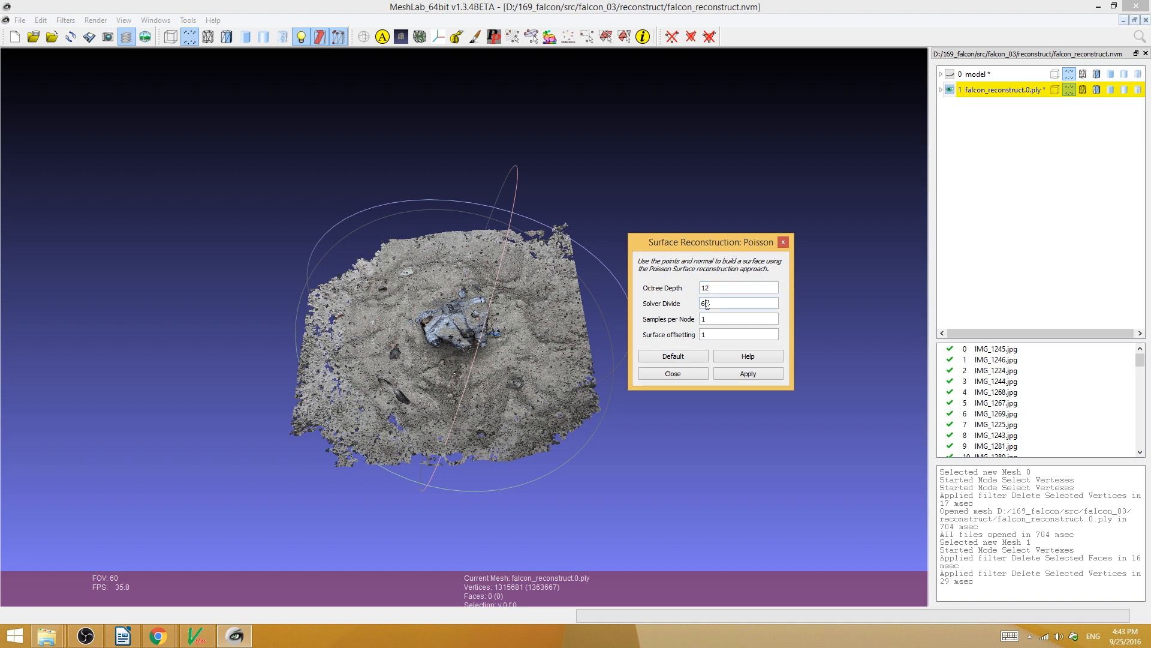
double_click(707, 303)
type("7")
left_click(739, 372)
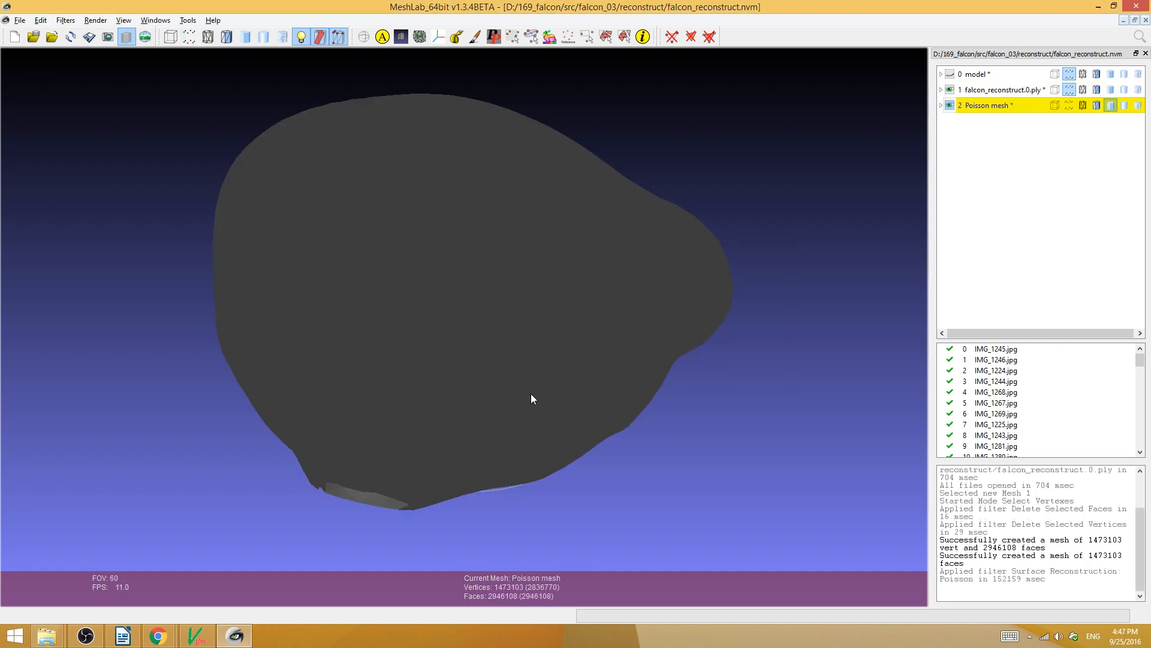
Step: Examine how the Poisson mesh encloses the scene and hide the falcon_reconstruct.0.ply layer
left_click_drag(644, 427, 527, 411)
left_click_drag(469, 463, 478, 278)
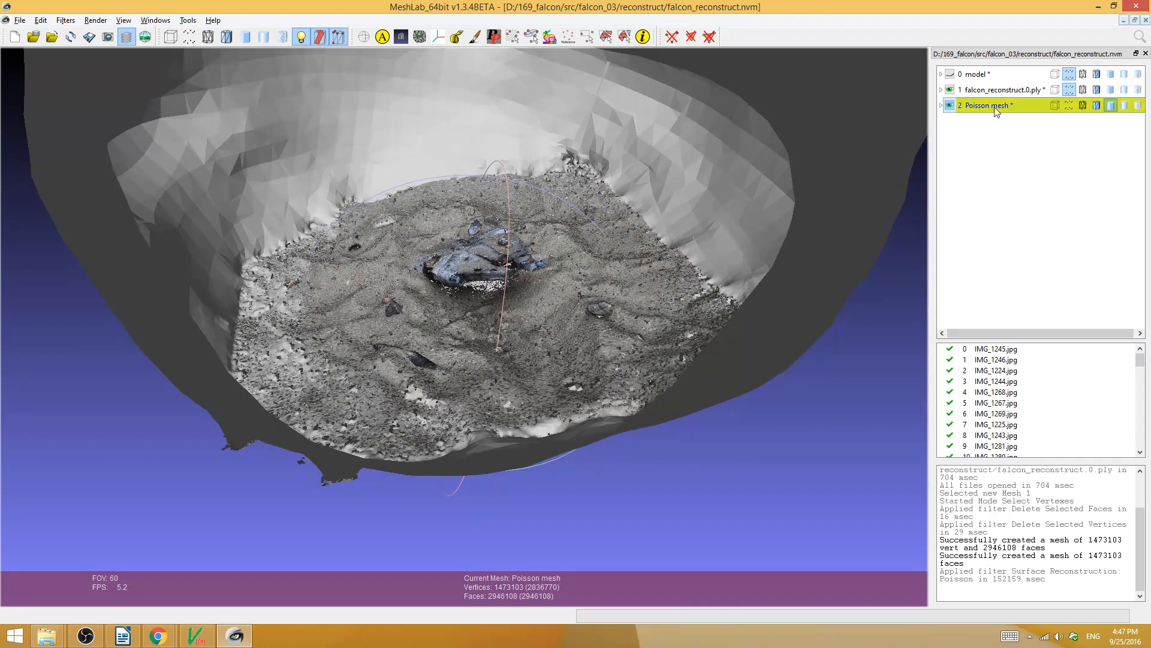
left_click(952, 92)
left_click_drag(438, 253, 508, 52)
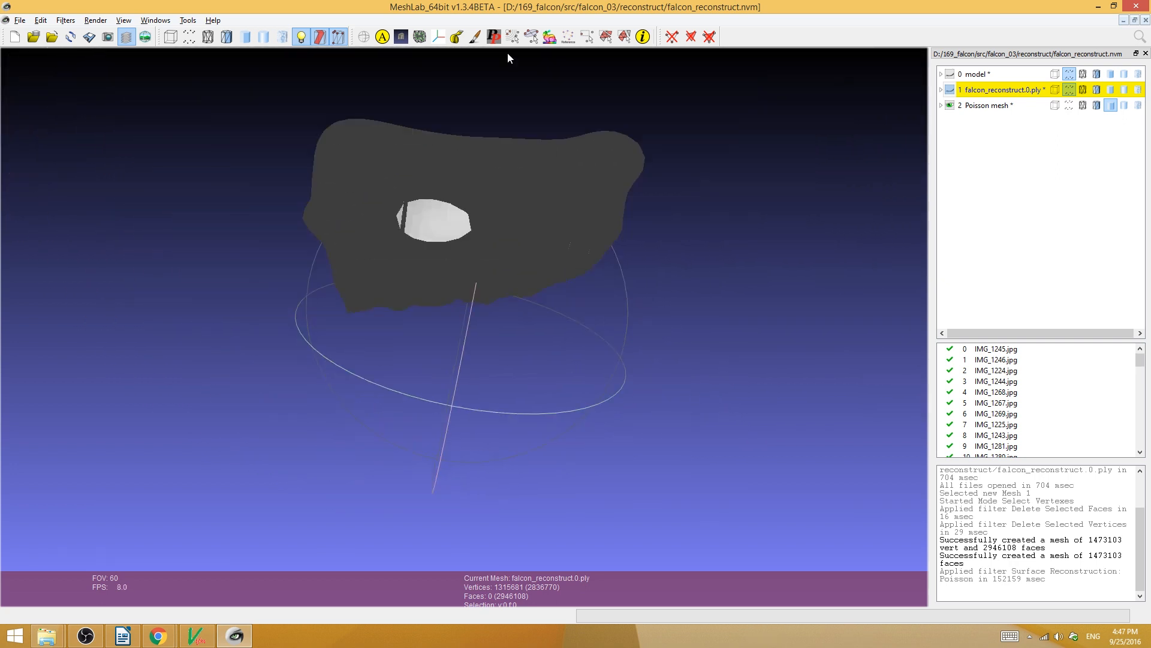
Step: Make the Poisson mesh layer active, select the faces of its surplus dome above the sand surface, and delete them
left_click(585, 40)
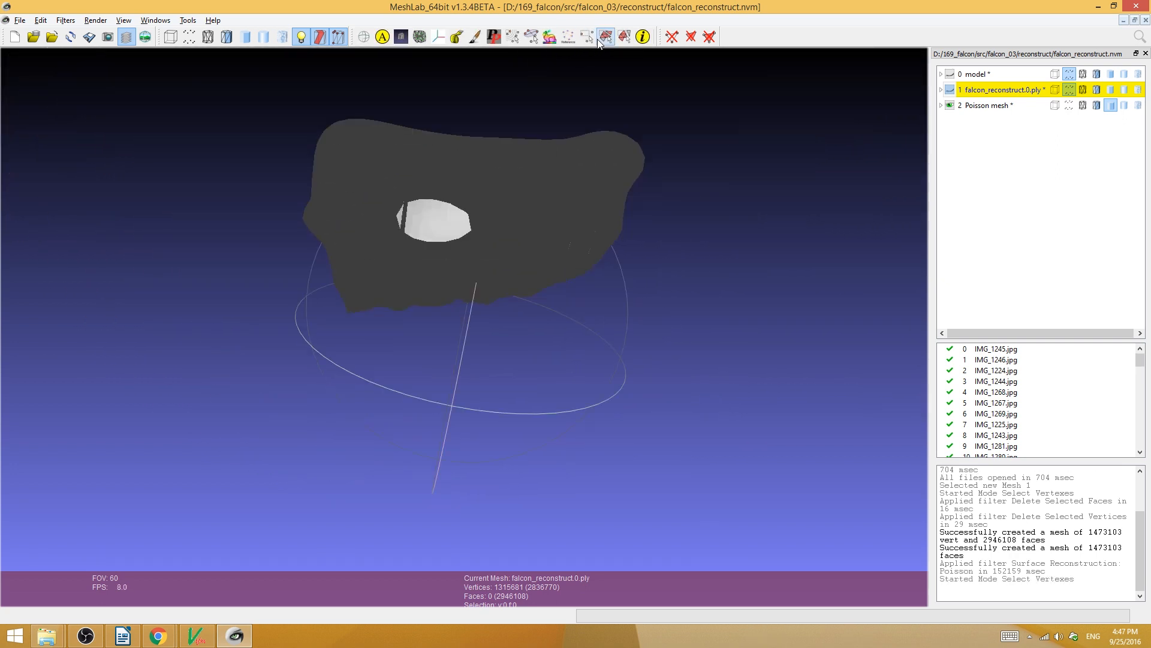
left_click(606, 37)
left_click(967, 107)
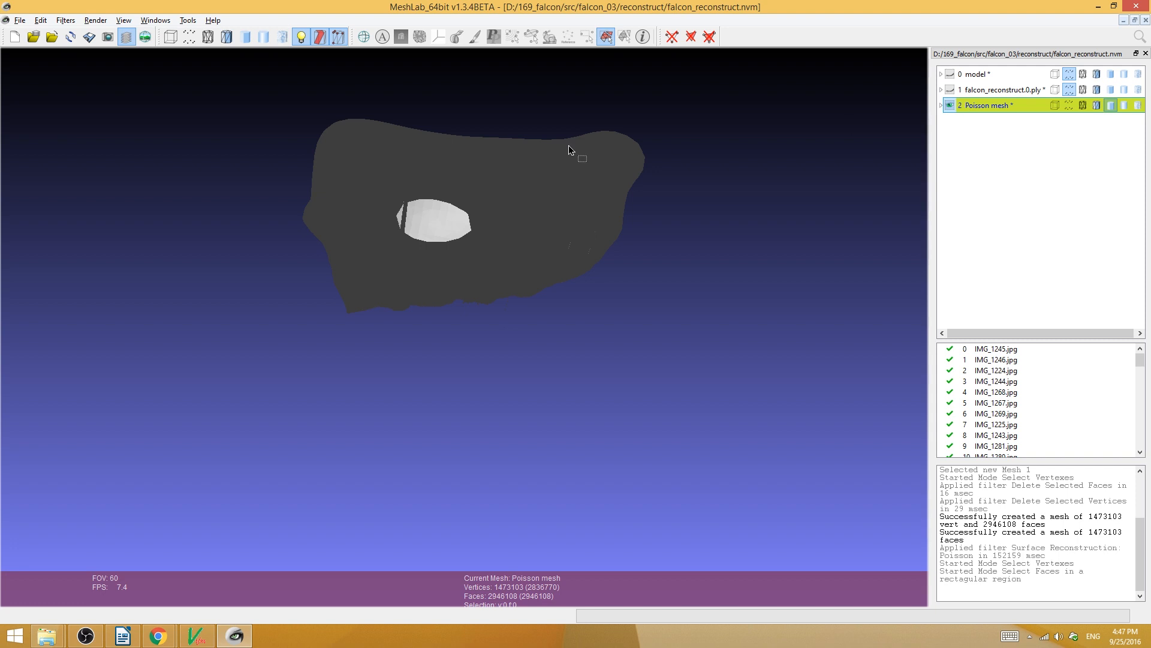
left_click_drag(216, 90, 348, 158)
left_click_drag(431, 196, 678, 228)
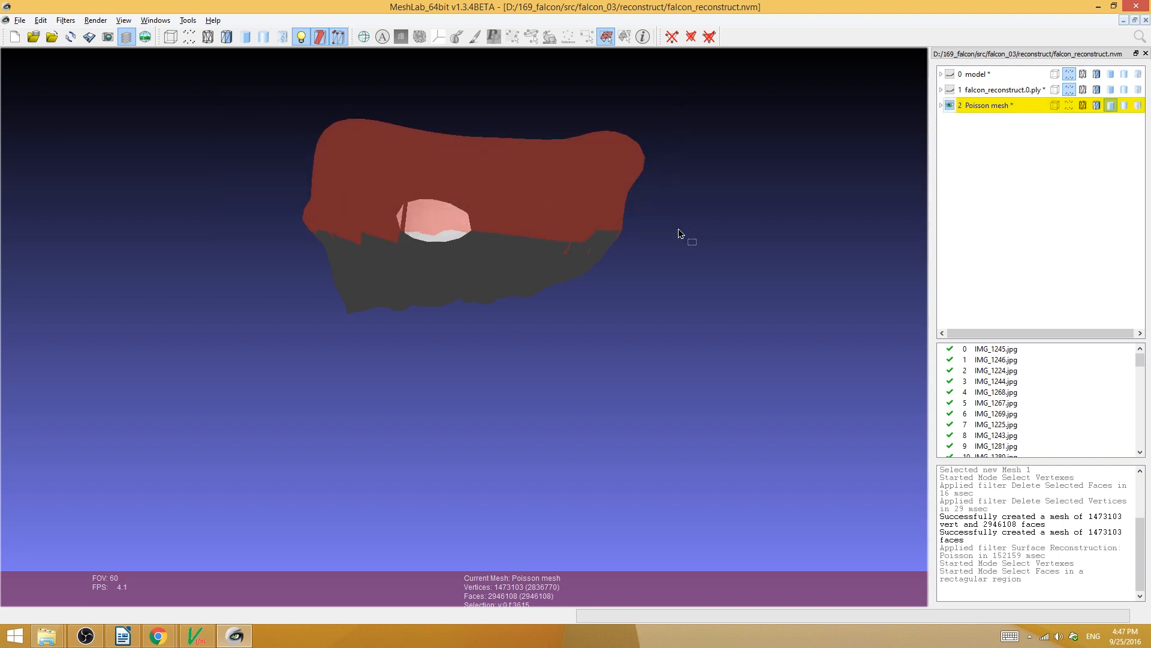
Step: Select the smooth surplus faces surrounding the square sand area in top view and delete them
left_click_drag(525, 238, 564, 446)
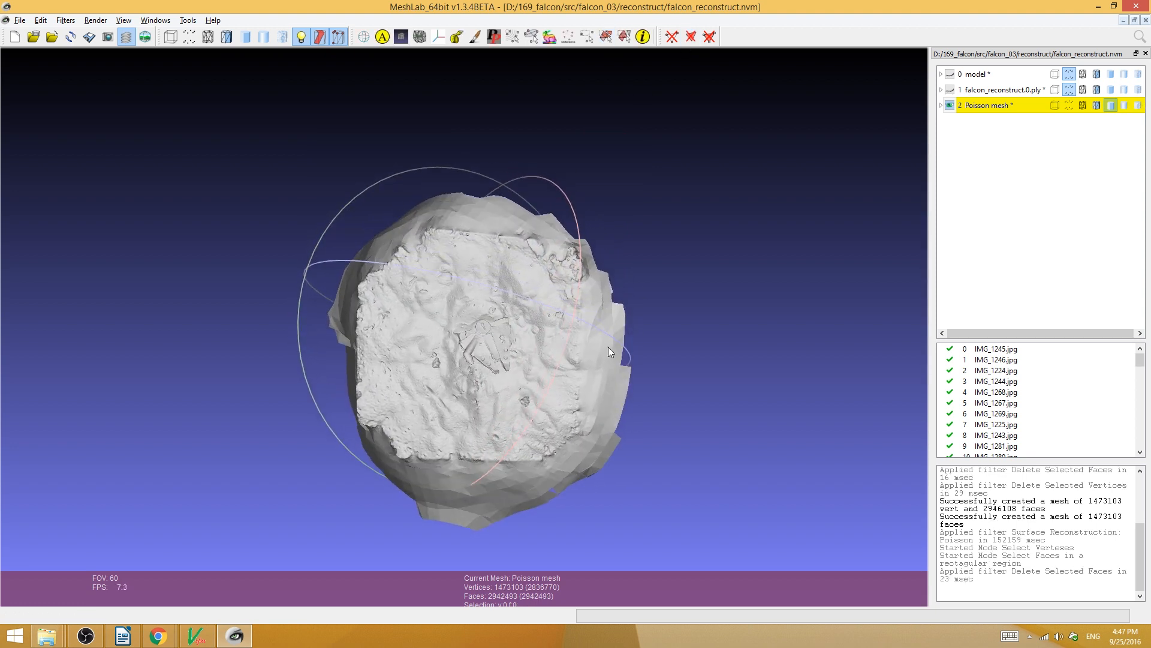
left_click_drag(591, 289, 563, 298)
left_click(606, 37)
left_click_drag(209, 134, 574, 507)
left_click_drag(291, 465, 522, 541, "ctrl")
left_click_drag(257, 195, 345, 547, "ctrl")
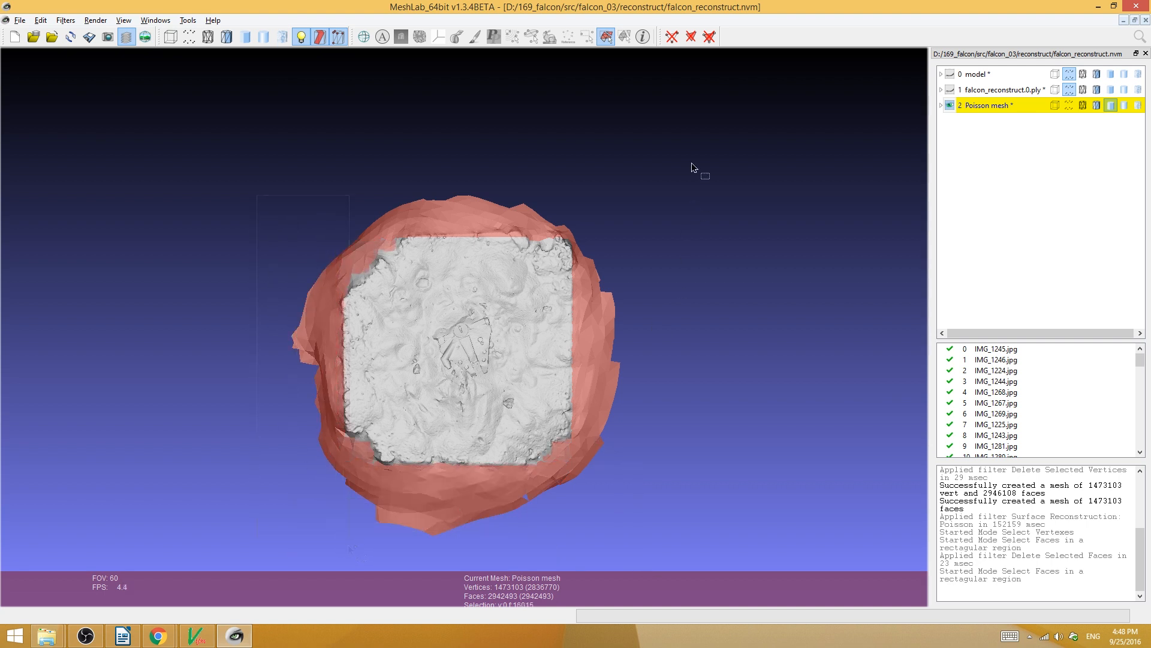
left_click(691, 37)
Step: Trim further surplus faces along the edges of the Poisson mesh by selecting and deleting them from several angles
left_click_drag(462, 312, 485, 251)
key("Escape")
left_click(604, 39)
left_click(691, 37)
left_click_drag(522, 294, 582, 268)
left_click(606, 37)
key("Delete")
key("Escape")
Step: Select and delete the spikes at the mesh's far edge and other leftover surplus faces
left_click_drag(616, 414, 468, 264)
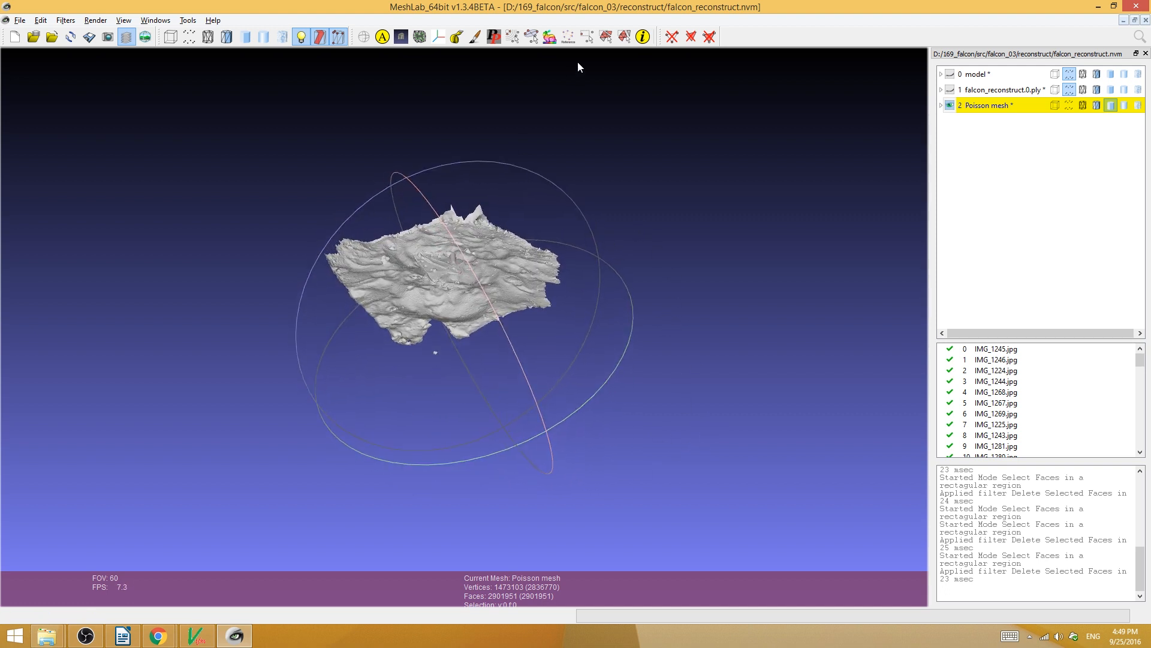
left_click(606, 36)
left_click_drag(415, 187, 499, 220)
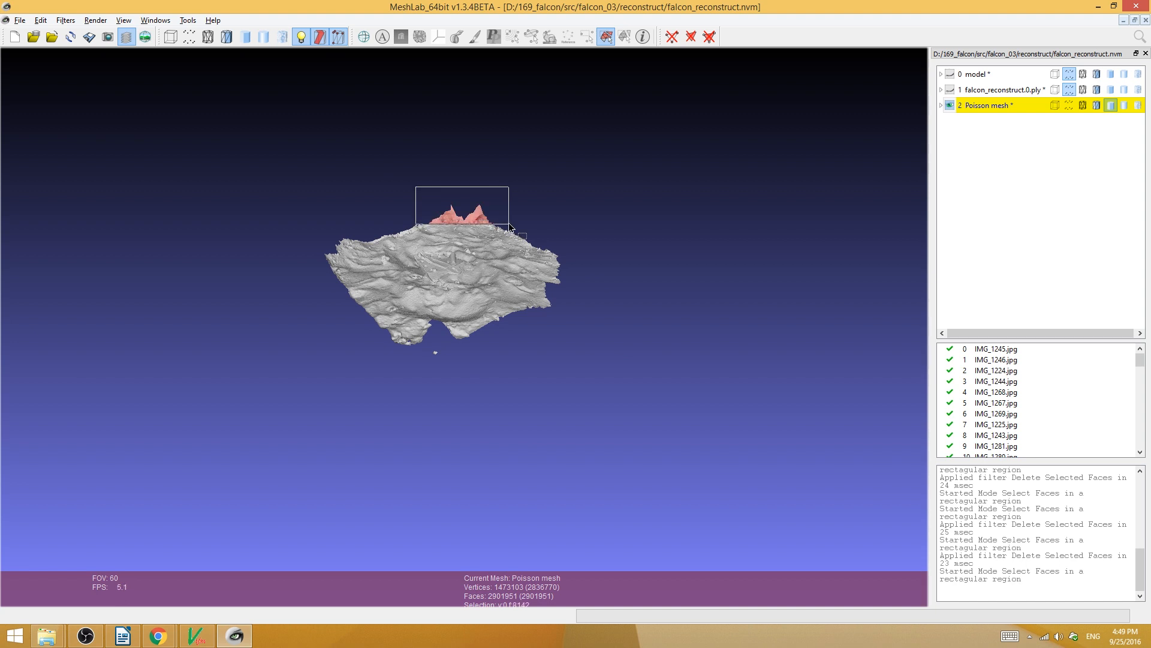
left_click(691, 36)
left_click_drag(430, 408, 505, 239)
left_click(689, 37)
left_click(606, 37)
left_click(691, 36)
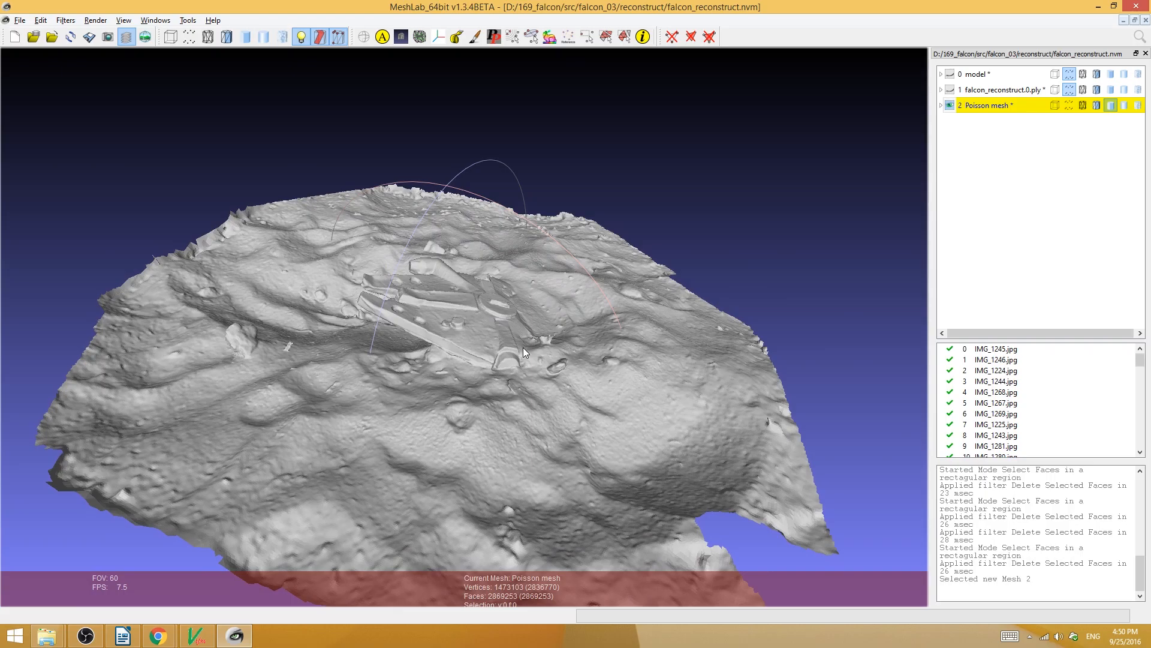
Step: Switch the mesh display to wireframe and examine the triangle density around the spaceship
left_click(208, 37)
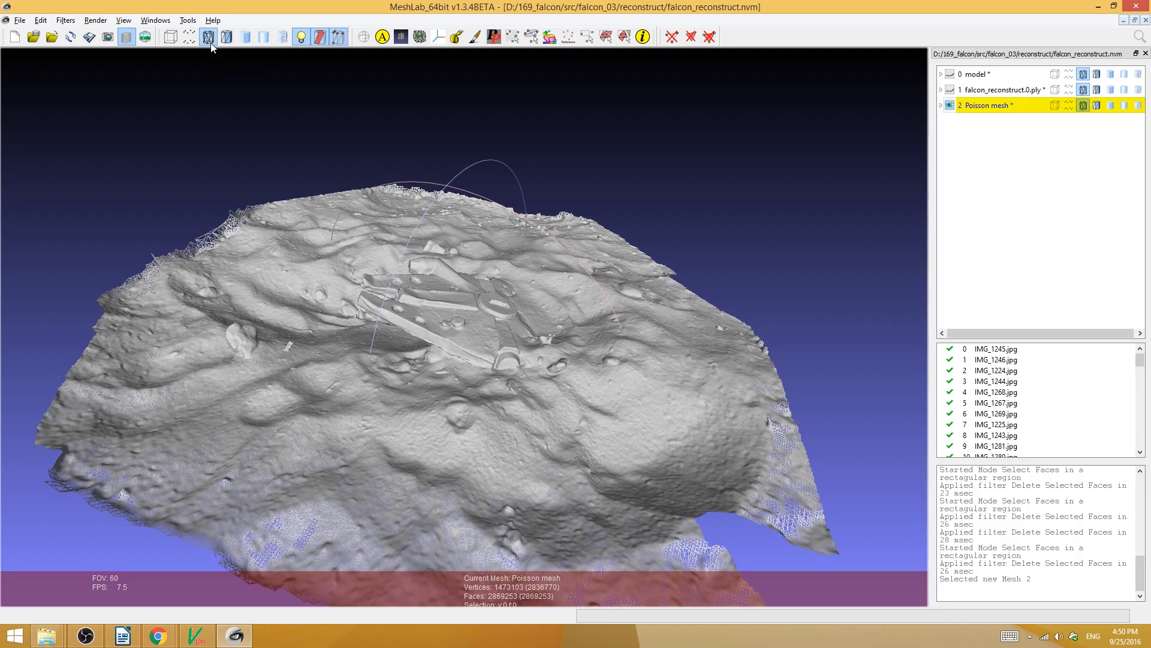
scroll(473, 309, "up", 5)
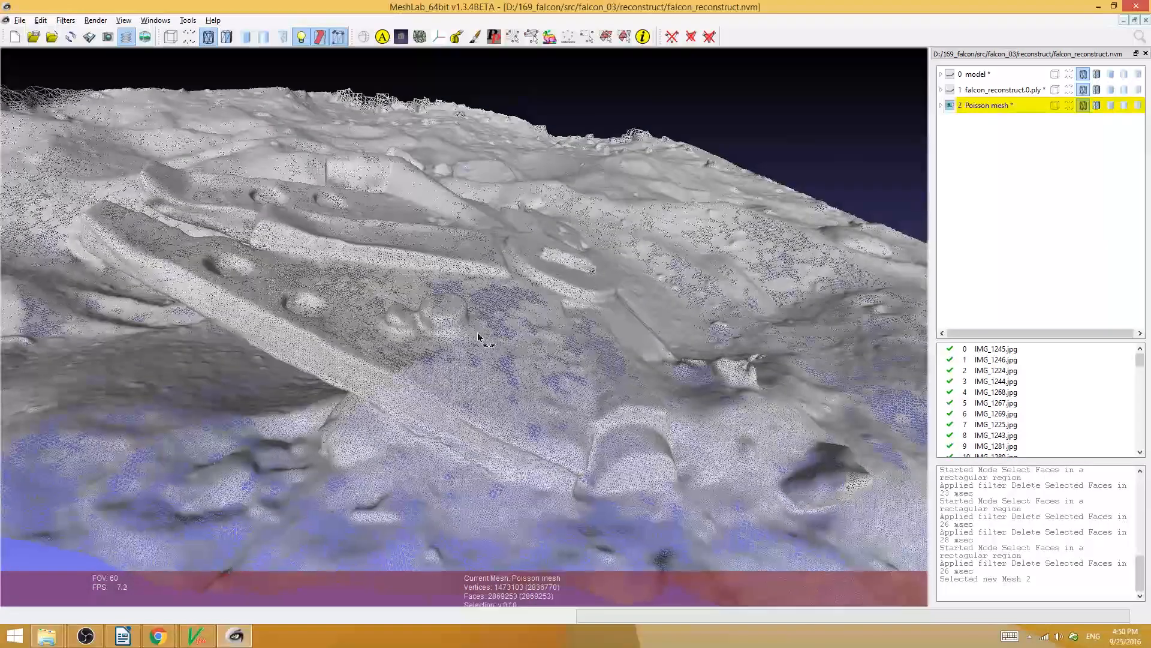
scroll(478, 337, "down", 8)
left_click_drag(506, 318, 499, 290)
Step: Simplify the Poisson mesh with Quadric Edge Collapse Decimation to a target of 704626 faces
left_click(65, 19)
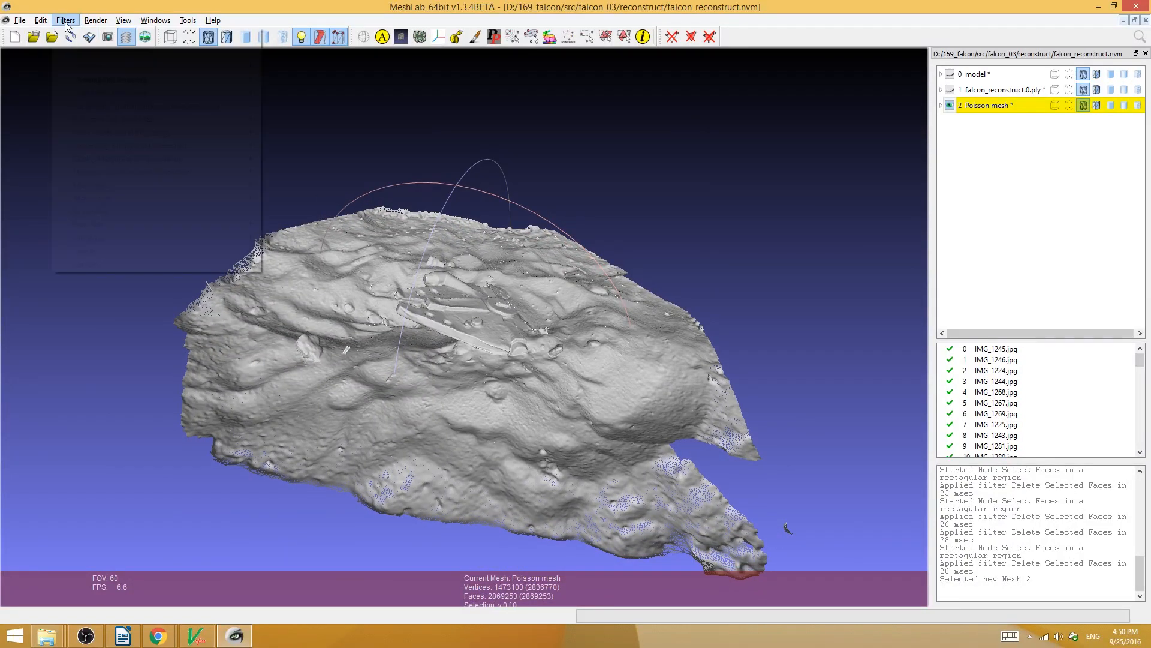
mouse_move(160, 107)
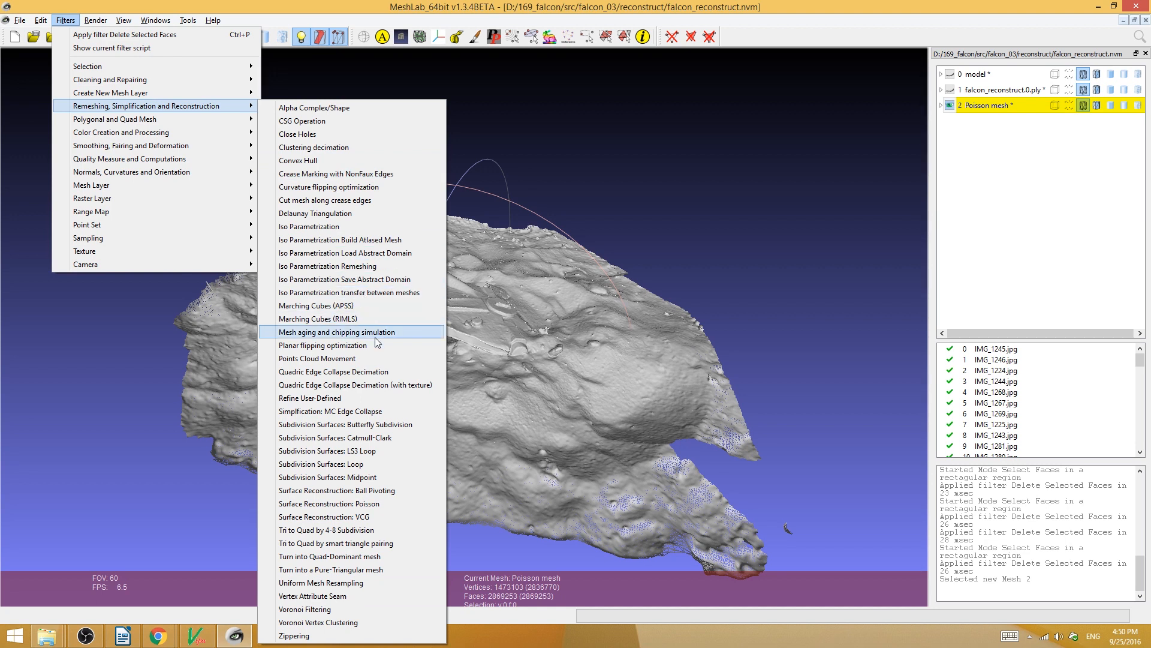
left_click(397, 372)
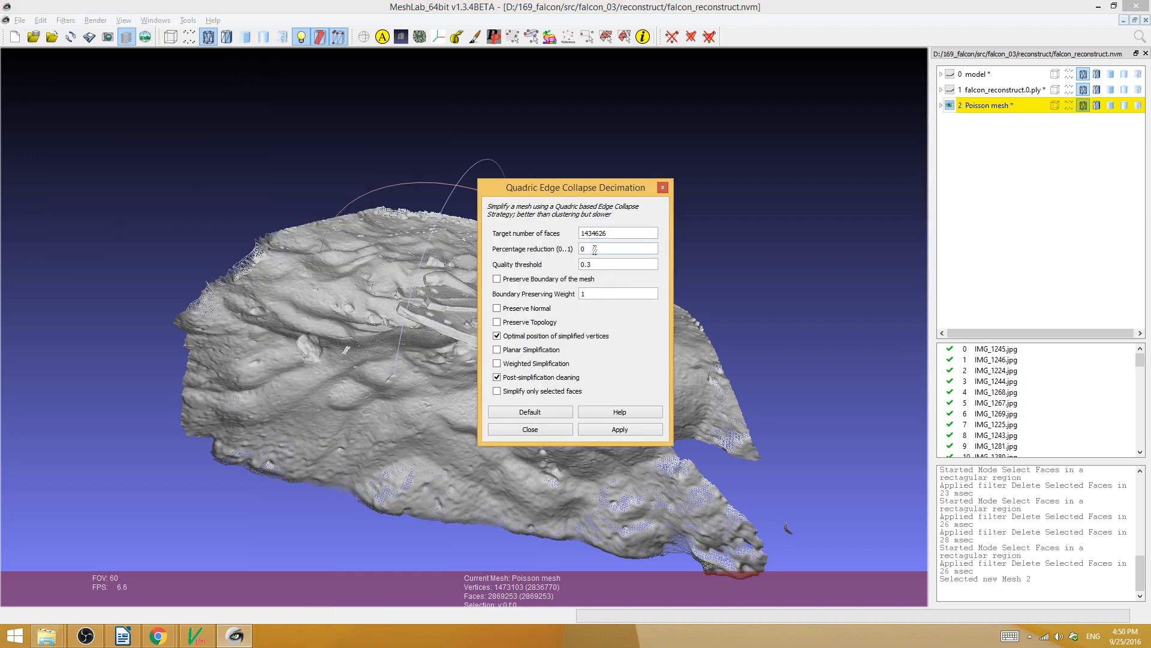
left_click_drag(593, 233, 576, 237)
type("50")
left_click_drag(586, 233, 580, 234)
type("7")
left_click(612, 430)
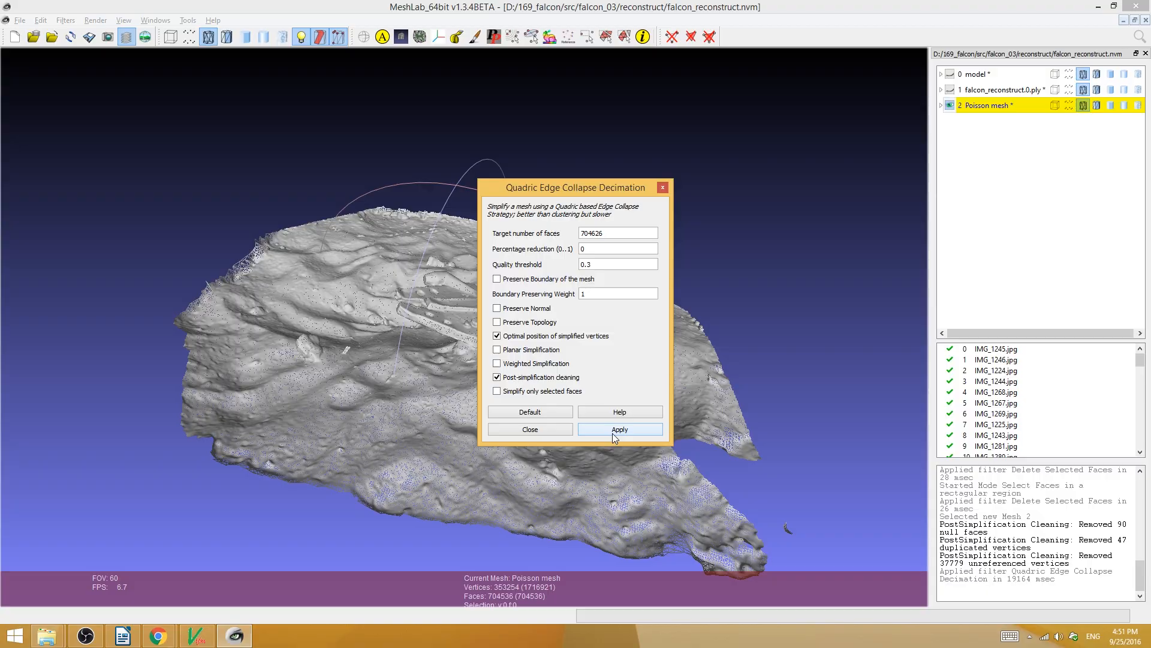
left_click(545, 431)
Step: Examine the simplified mesh's wireframe around the spaceship
scroll(539, 293, "down", 8)
mouse_move(512, 300)
left_mouse_down()
mouse_move(499, 360)
mouse_move(528, 354)
mouse_move(515, 341)
left_mouse_up()
scroll(546, 358, "up", 10)
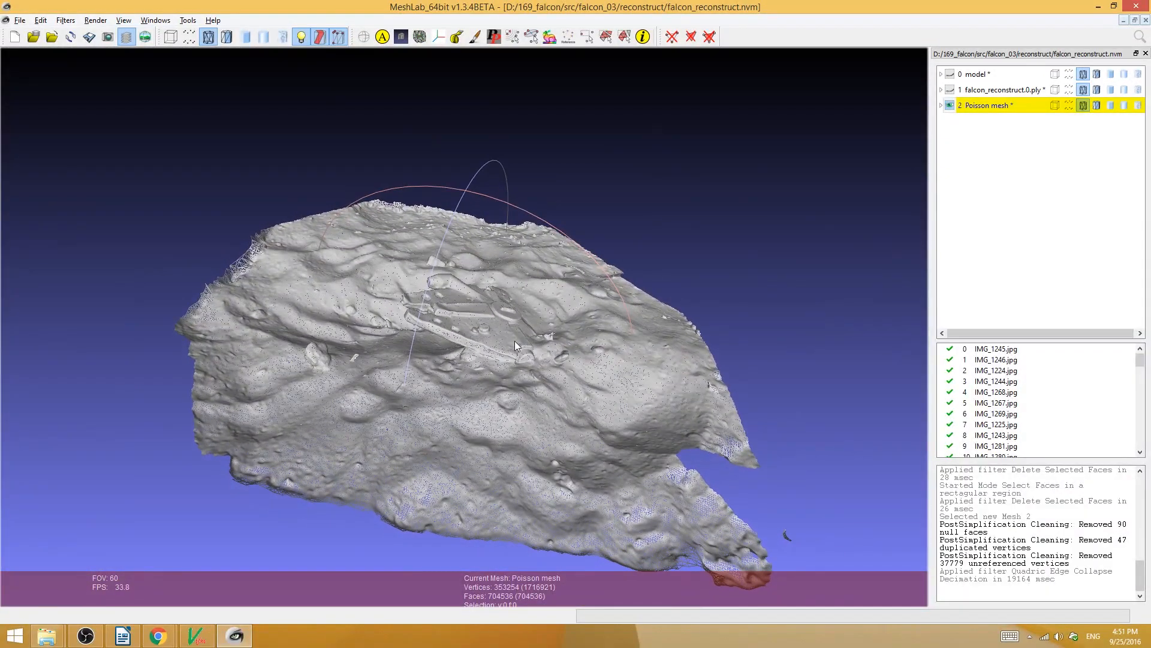
Step: Clean the simplified Poisson mesh with the Remove Faces from Non Manifold Edges filter
left_click(67, 21)
mouse_move(133, 80)
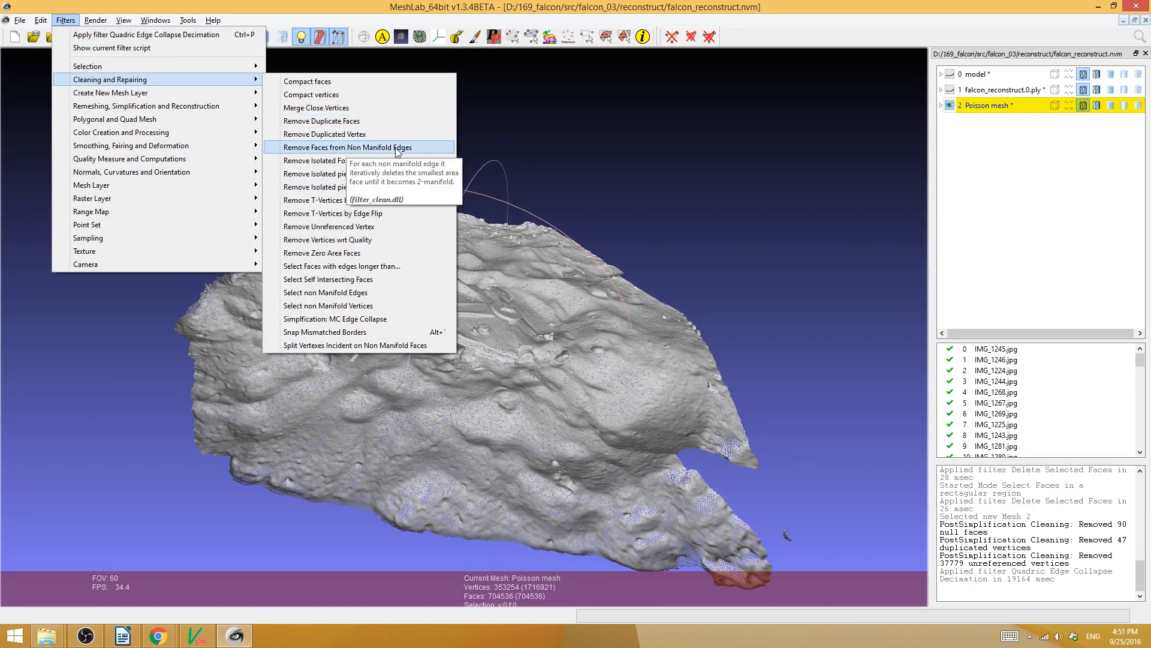
left_click(423, 148)
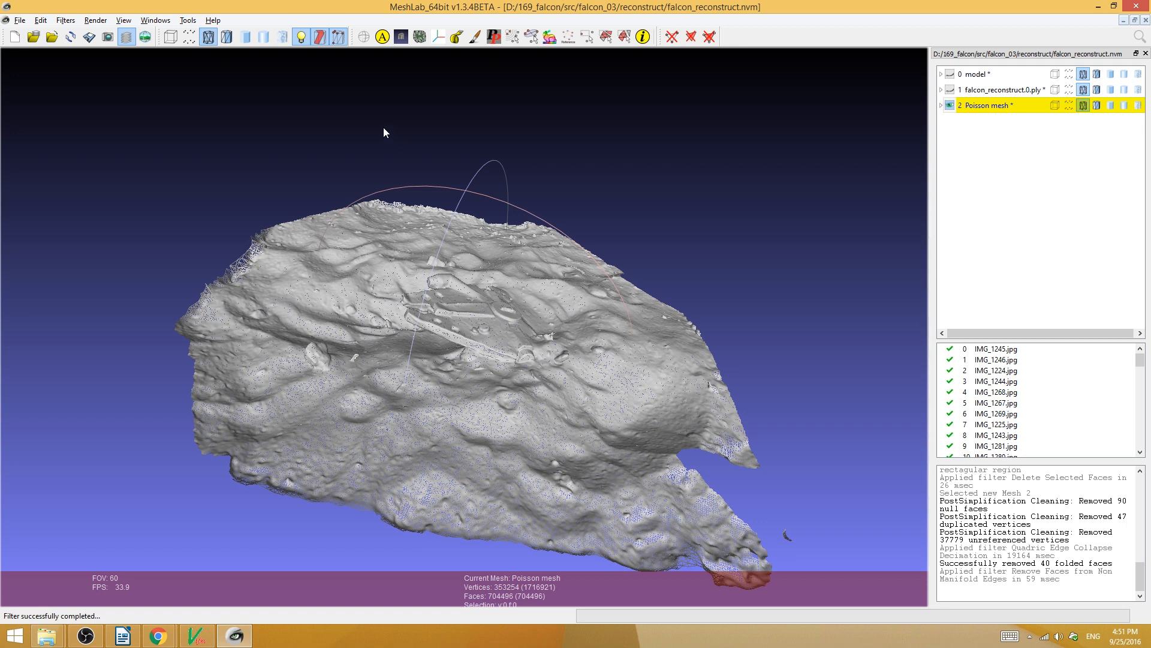
Step: Run Parameterization + texturing from registered rasters on the Poisson mesh with texture size 8192 and texture name falcon_texture_01.png
left_click(65, 19)
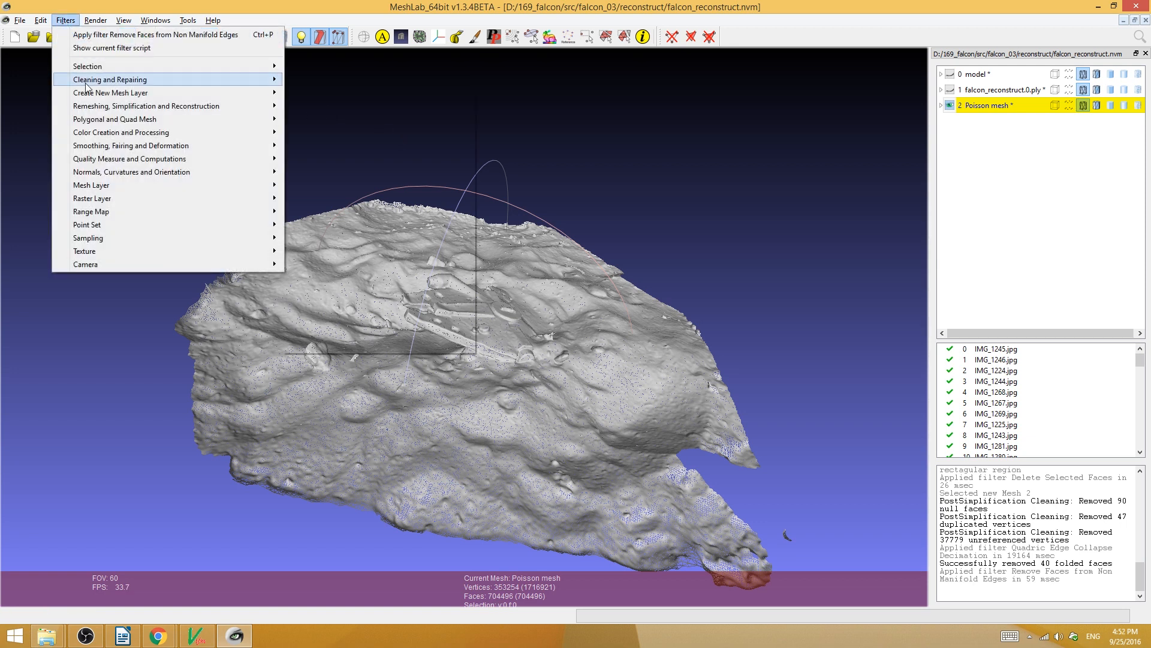
mouse_move(136, 249)
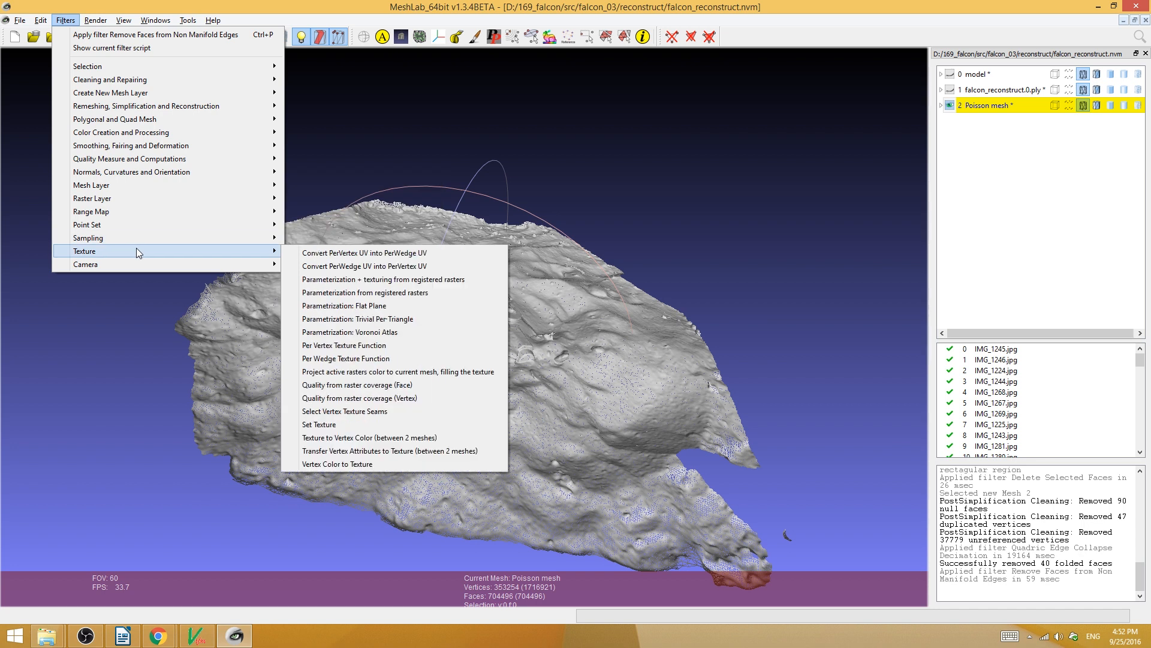
left_click(481, 282)
left_click_drag(609, 193, 723, 190)
double_click(751, 248)
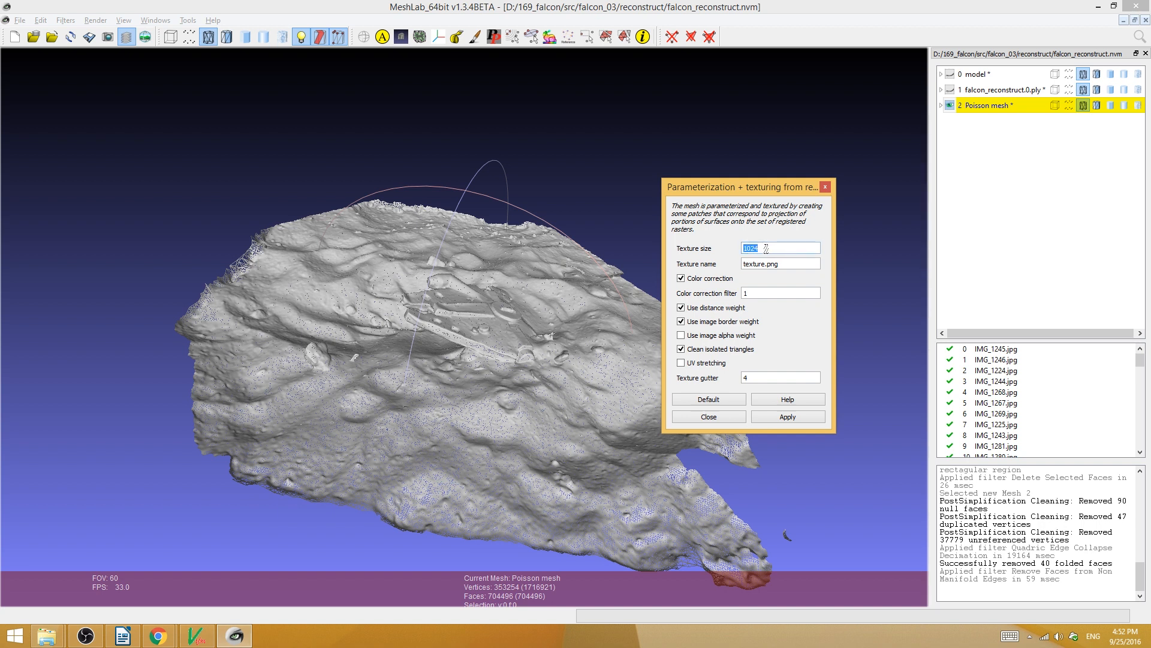
type("8192")
double_click(755, 264)
type("falcon_texture_01")
left_click(768, 418)
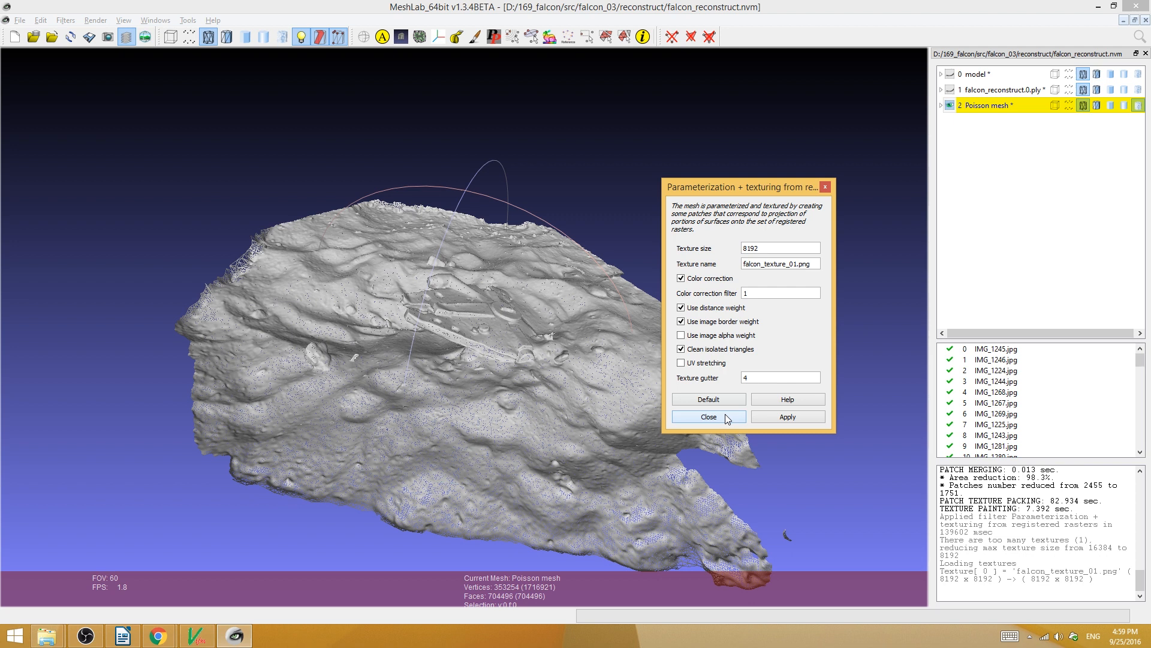
left_click(725, 416)
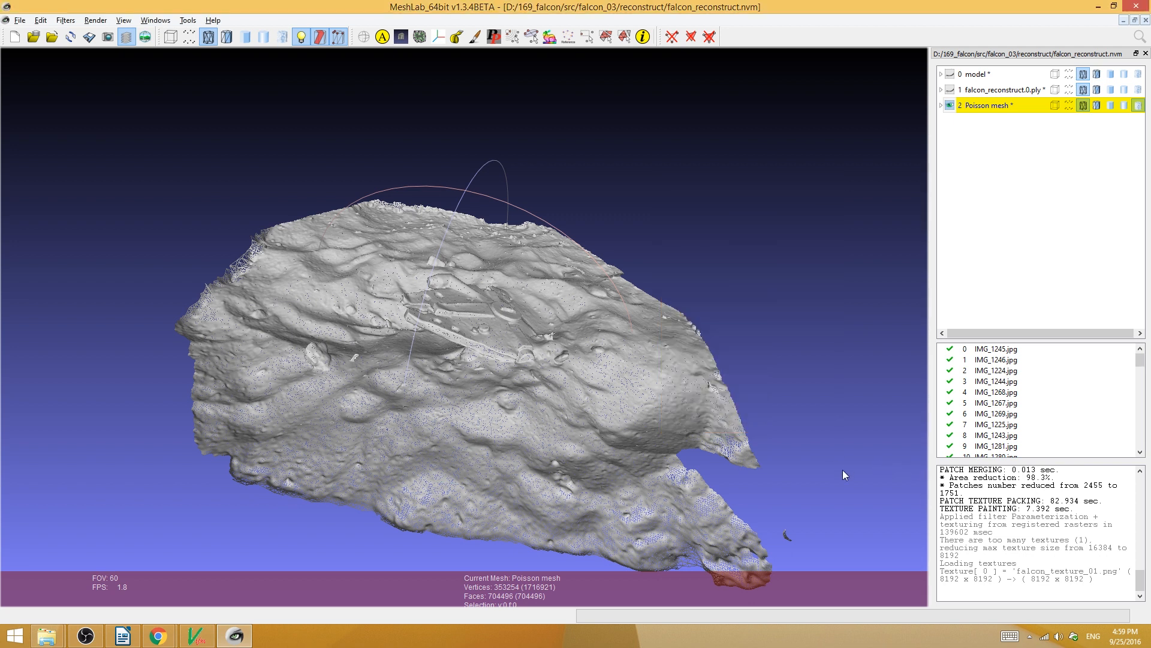
Step: Display the mesh as a shaded surface with its texture and examine the spaceship up close
left_click(245, 37)
left_click(278, 39)
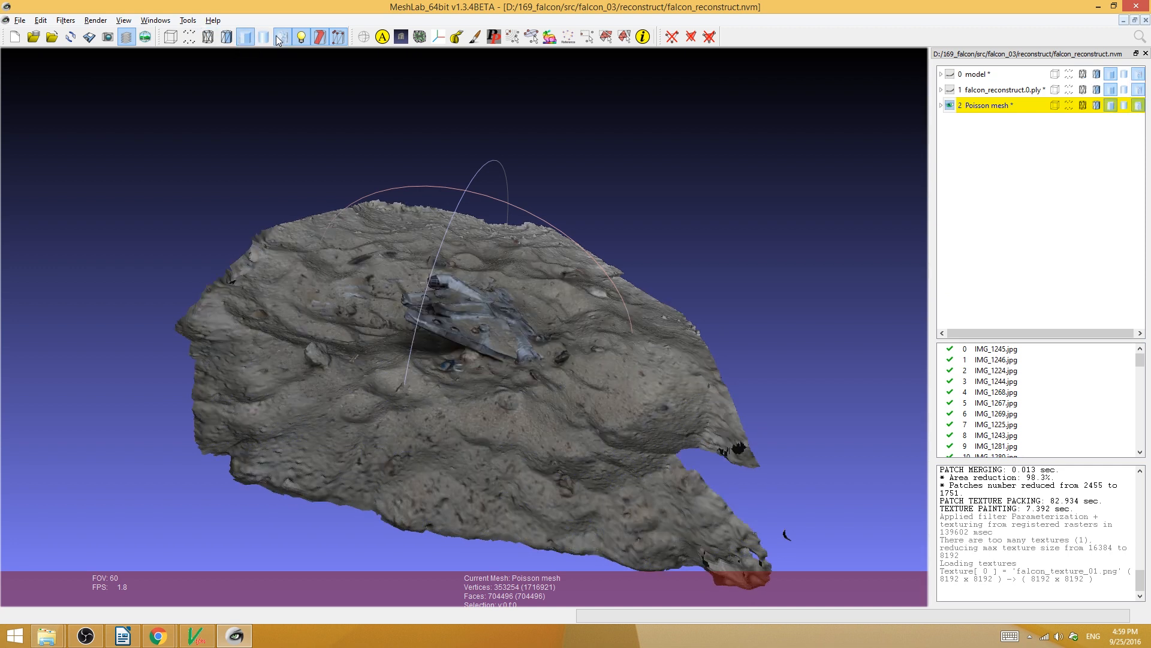
left_click_drag(503, 259, 476, 339)
scroll(467, 304, "up", 5)
scroll(457, 325, "up", 4)
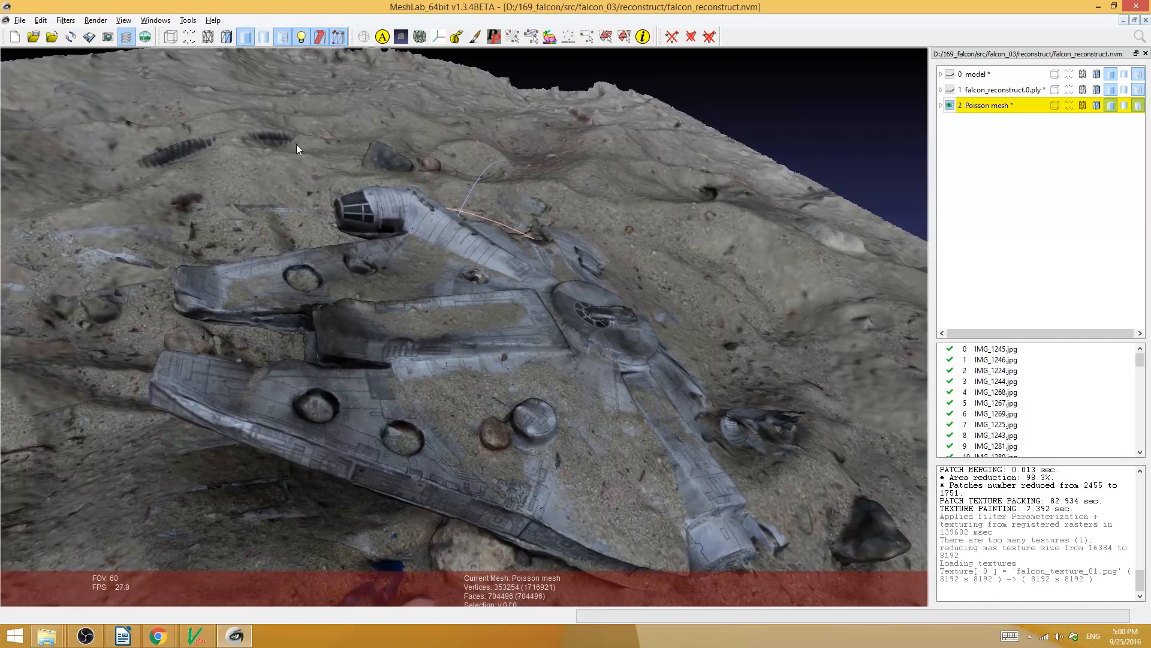
Step: Turn off the scene lighting and examine the unlit texture on the spaceship and surrounding sand
left_click(301, 38)
left_click(301, 38)
left_click(301, 39)
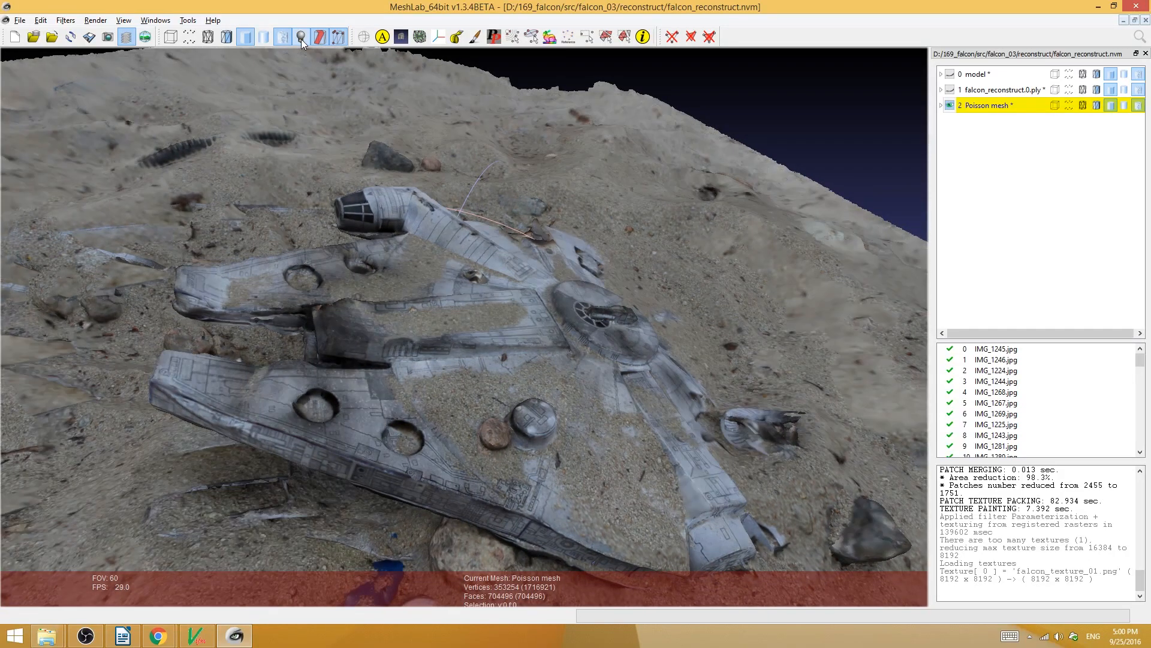
scroll(525, 278, "up", 5)
left_click_drag(526, 278, 491, 301)
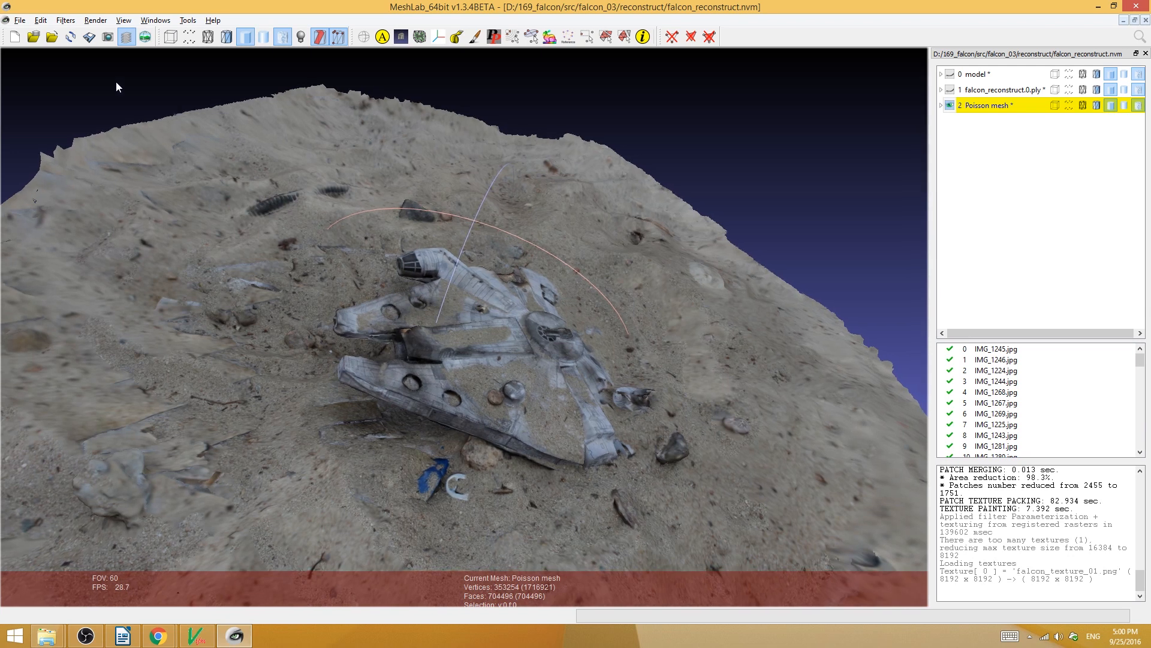
Step: Export the Poisson mesh in Alias Wavefront Object format as falcon_model.obj, excluding vertex normals and keeping the wedge texture coordinates
left_click(21, 21)
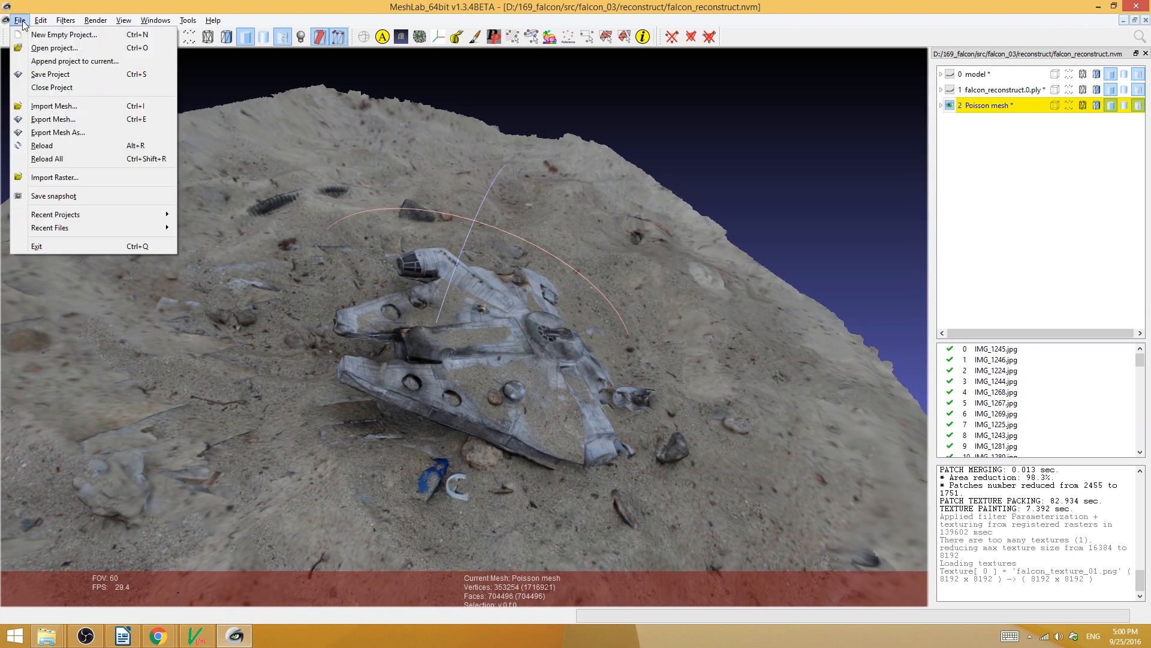
left_click(80, 132)
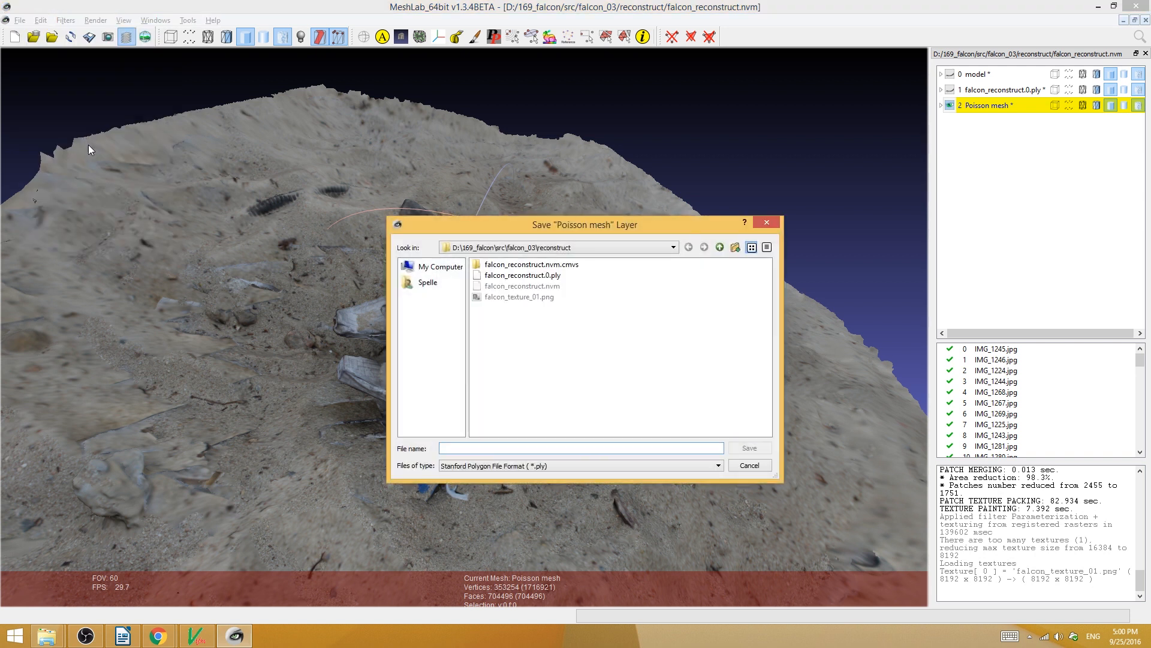
left_click(527, 467)
left_click(523, 498)
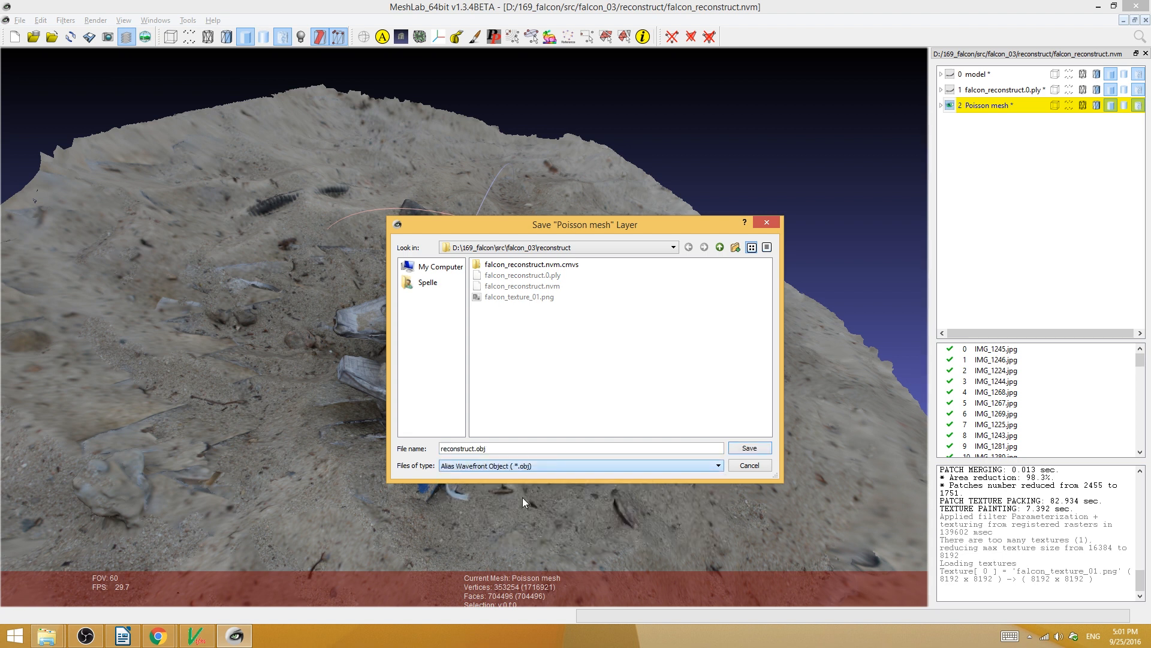
key("ctrl+a")
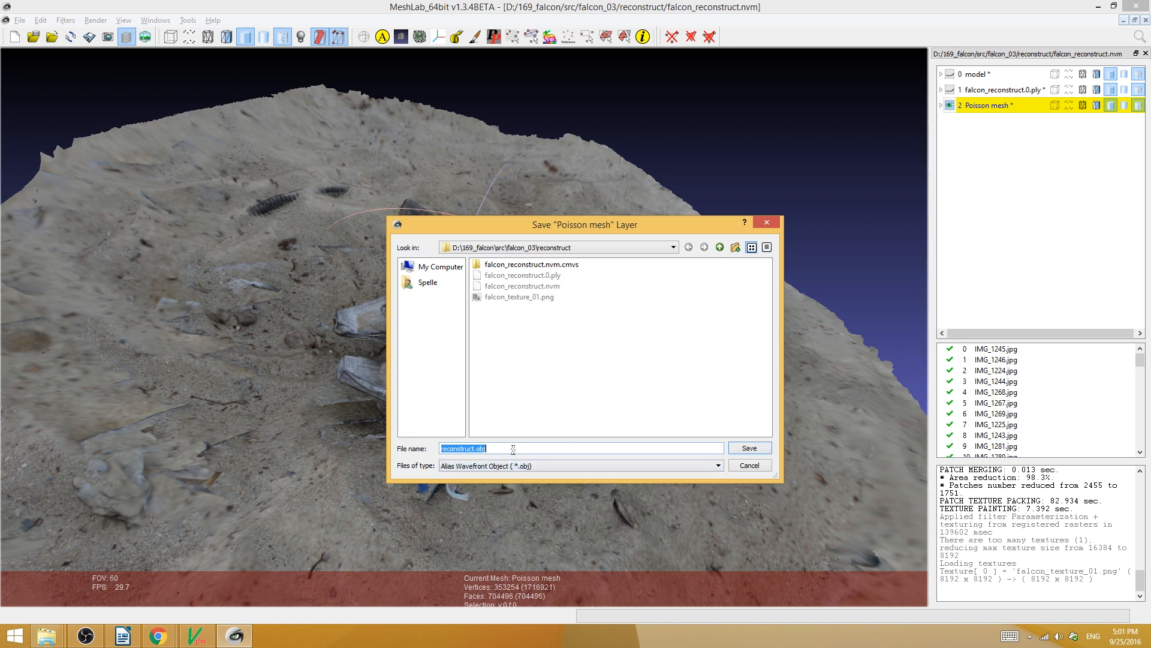
type("falcon_")
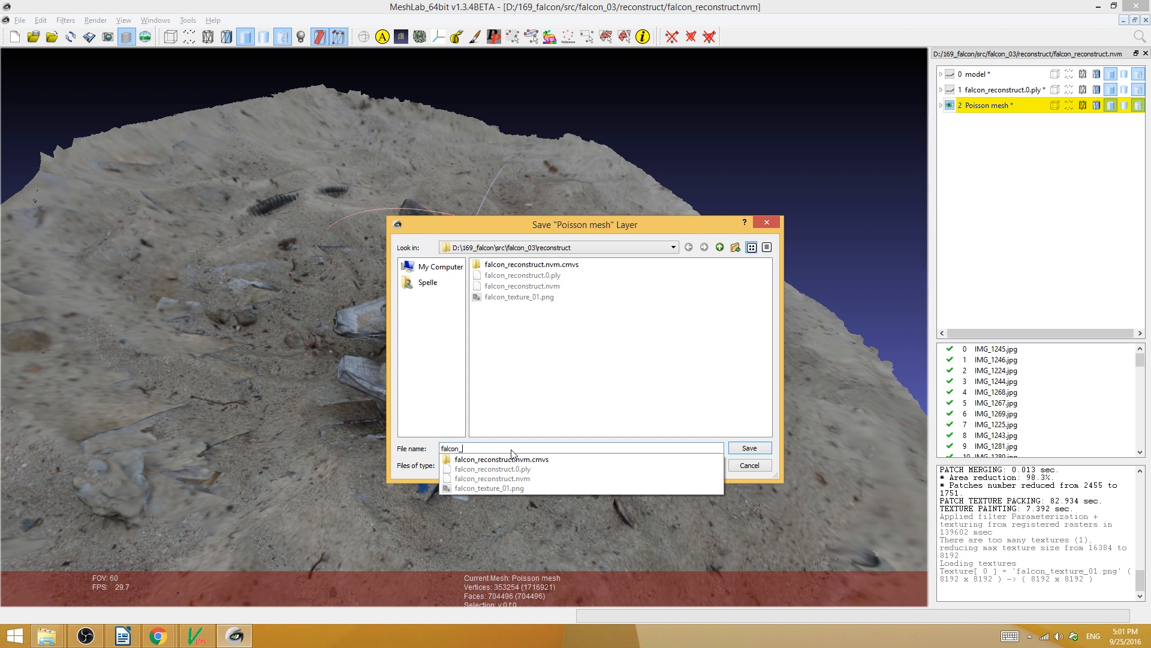
type("model.obj")
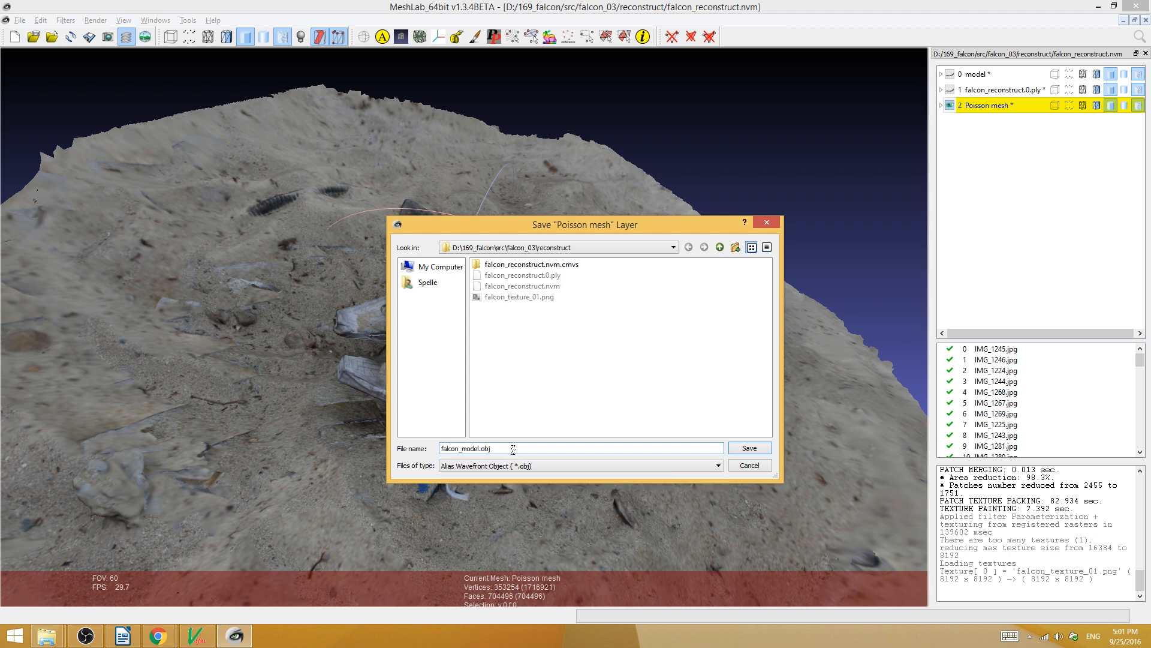
left_click(748, 450)
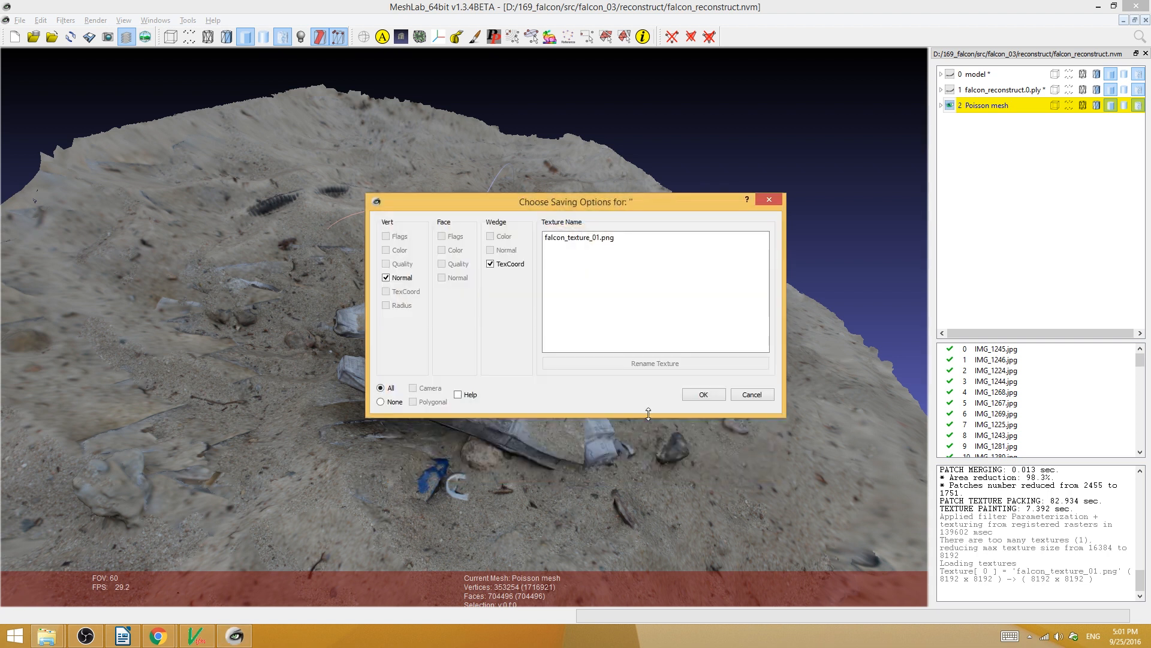
left_click(391, 278)
left_click(700, 394)
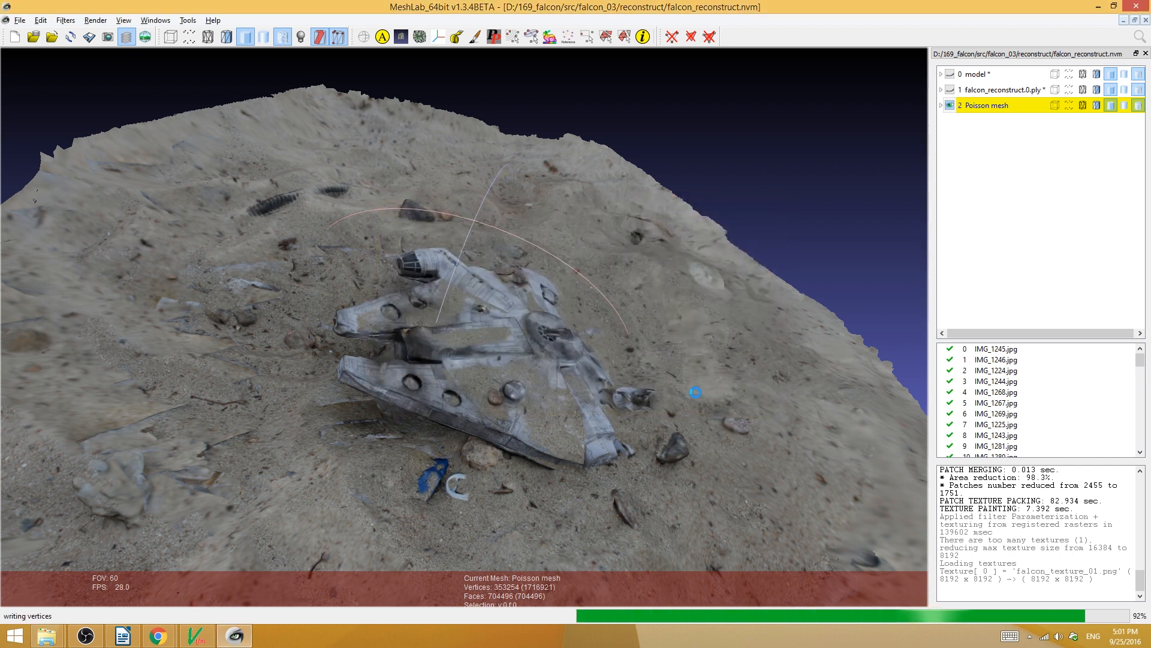
Step: Switch to the reconstruct folder in File Explorer and copy falcon_model.obj and falcon_texture_01.png
mouse_move(46, 636)
left_click(209, 569)
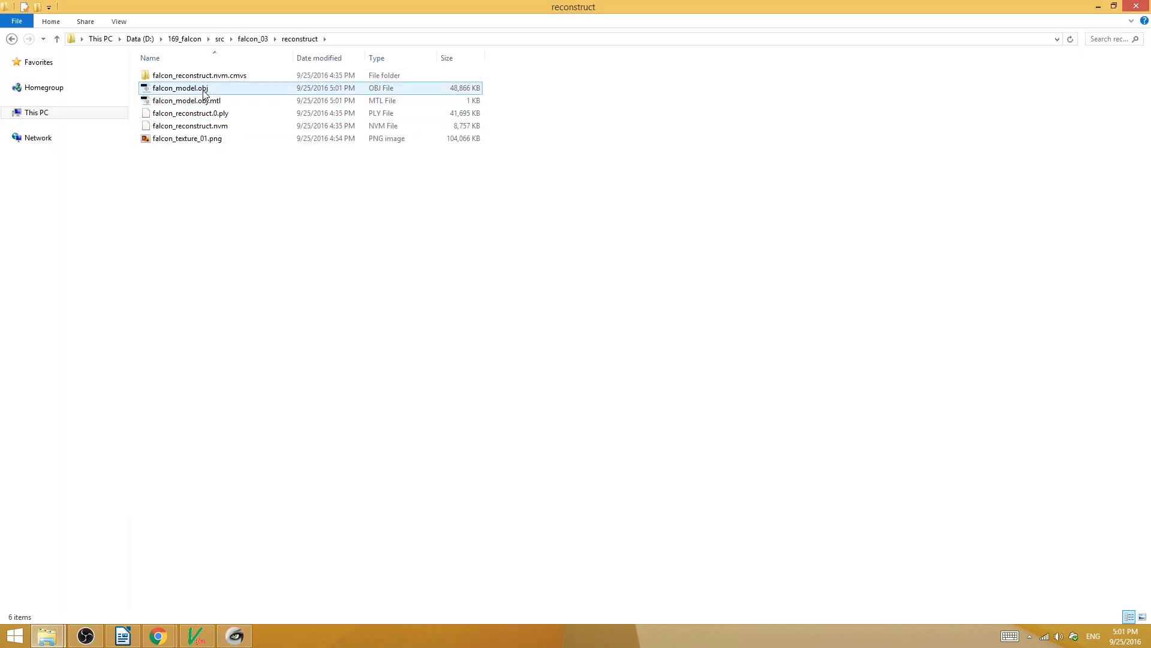
left_click(187, 138)
left_click(207, 88, "ctrl")
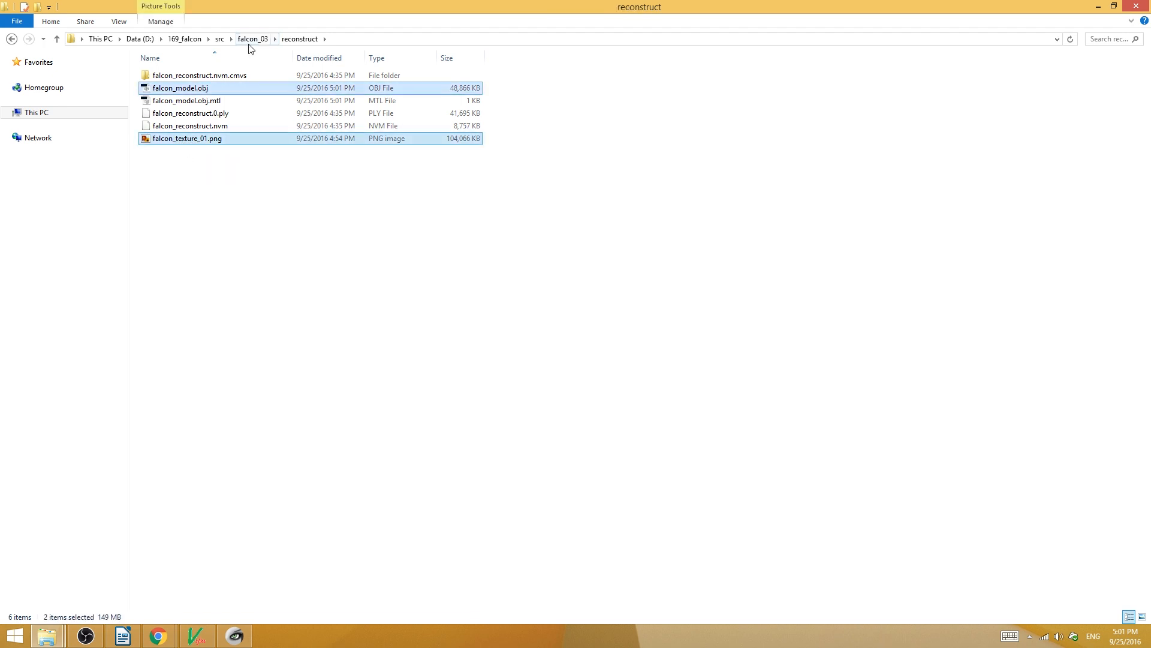
Step: Create a folder named falcon_03_model inside src and paste the copied model and texture files into it
left_click(247, 40)
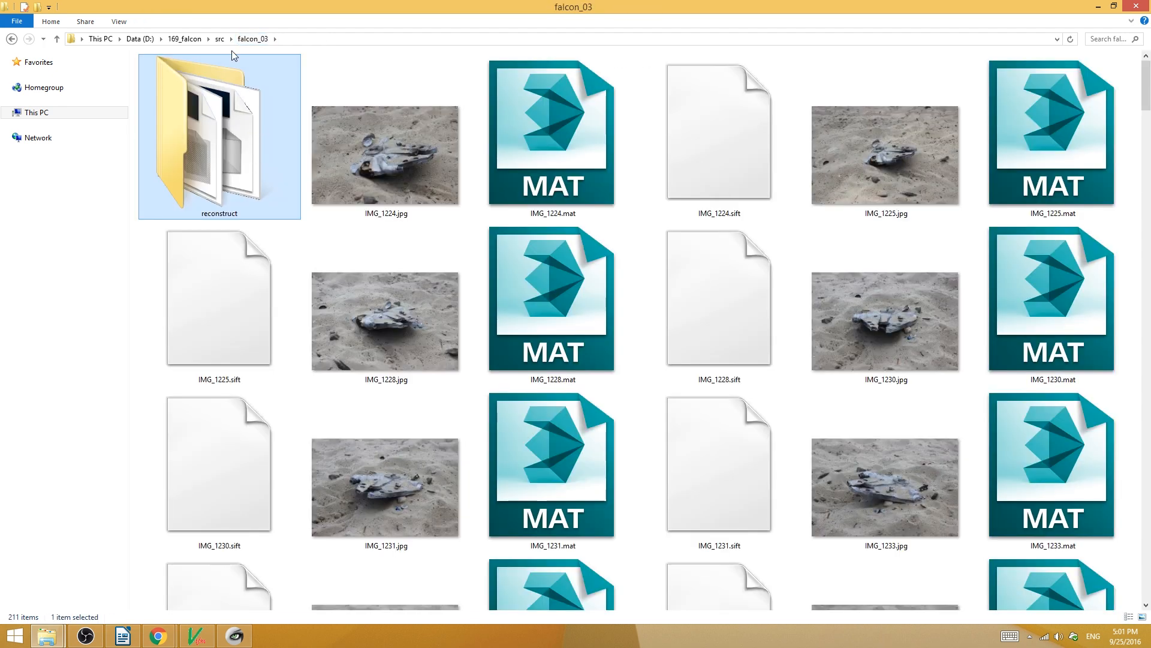
left_click(219, 39)
key("ctrl+shift+n")
type("f")
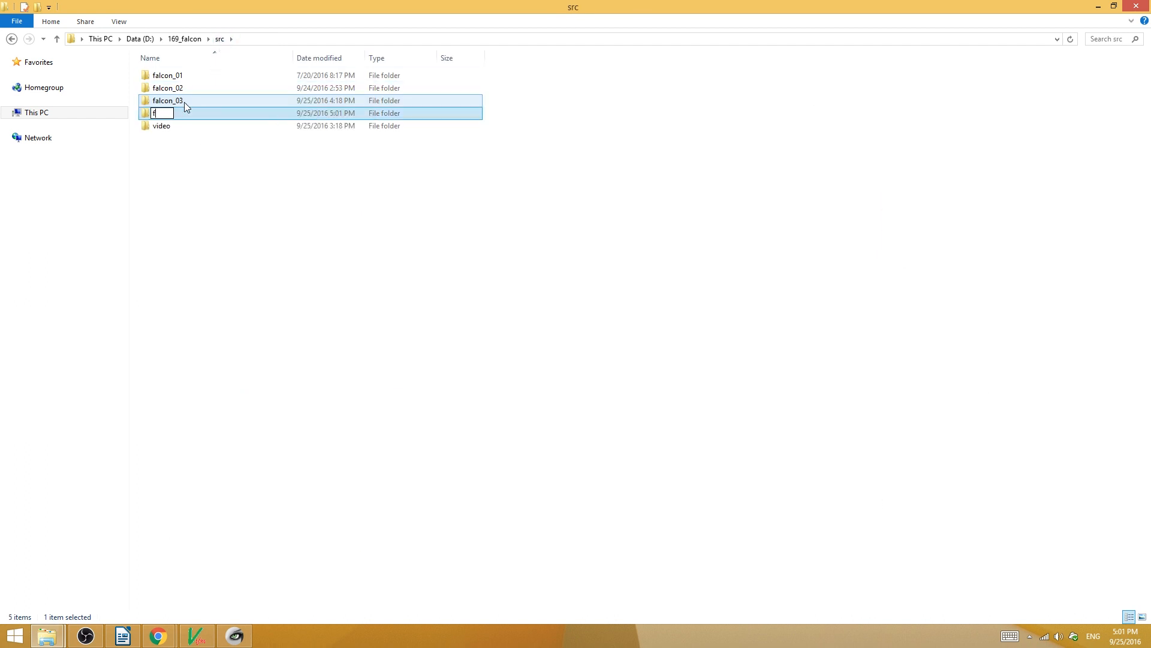
type("alcon_03_model")
key("Return")
key("Return")
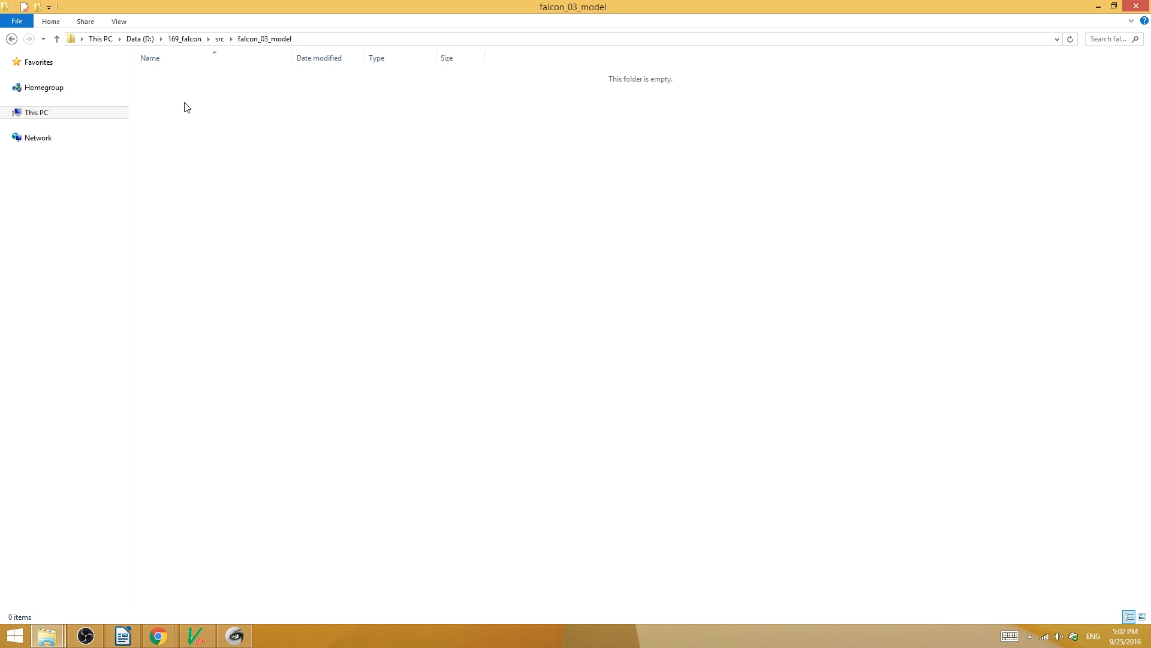
key("ctrl+v")
left_click(187, 107)
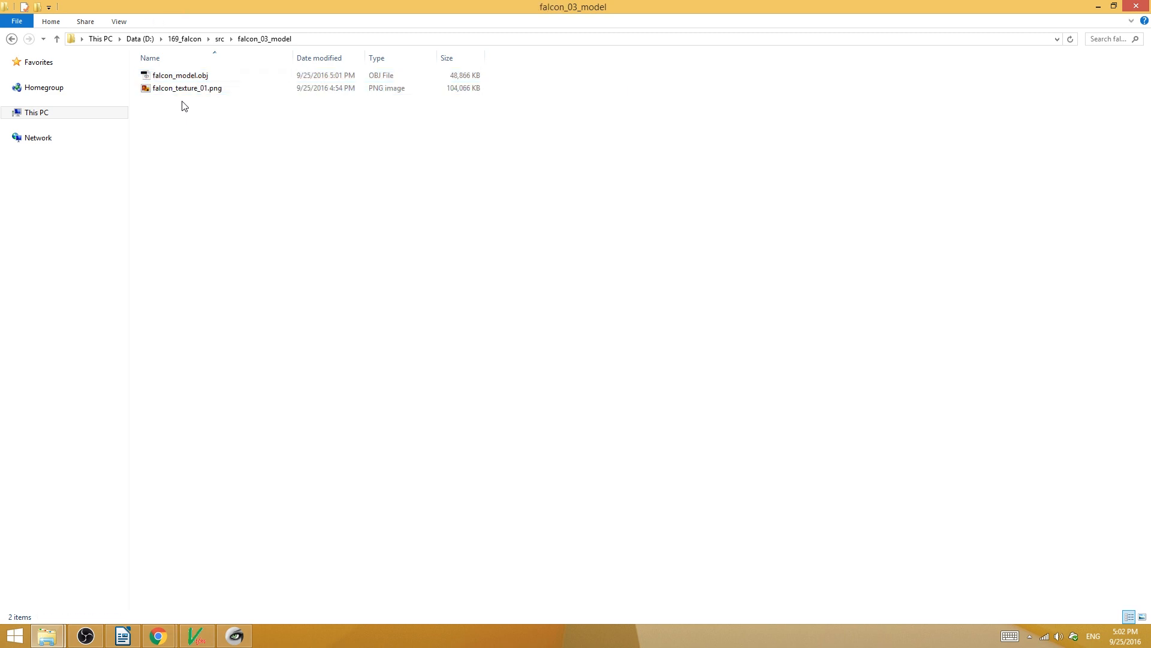
Step: Open falcon_texture_01.png, examine its texture patches up close and close the image viewer
double_click(177, 88)
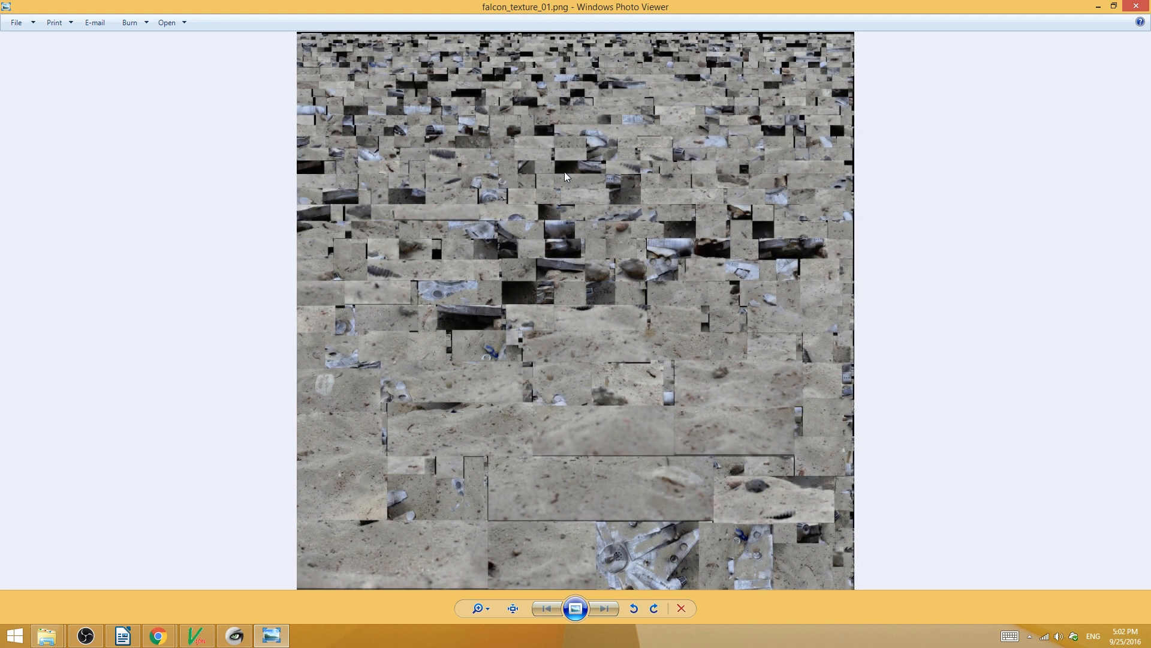
scroll(564, 171, "up", 5)
left_click_drag(563, 173, 690, 337)
left_click(1136, 6)
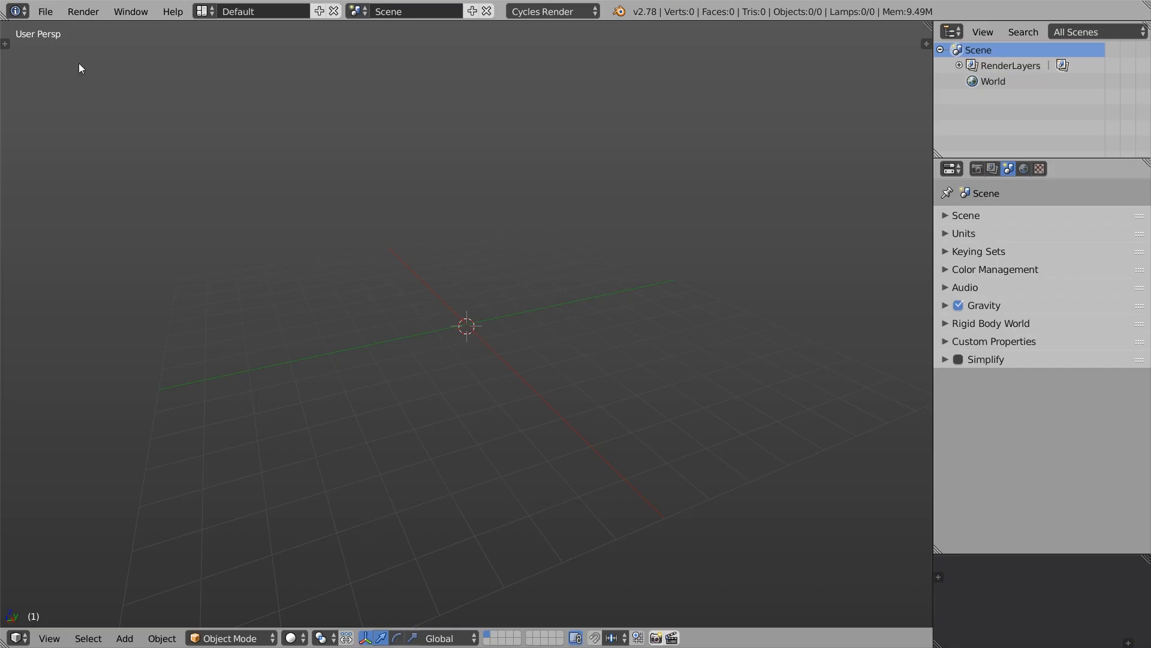
Step: Switch to Blender and import the Wavefront file falcon_model.obj from D:\169_falcon\src\falcon_03_model with the default import options
left_click(51, 14)
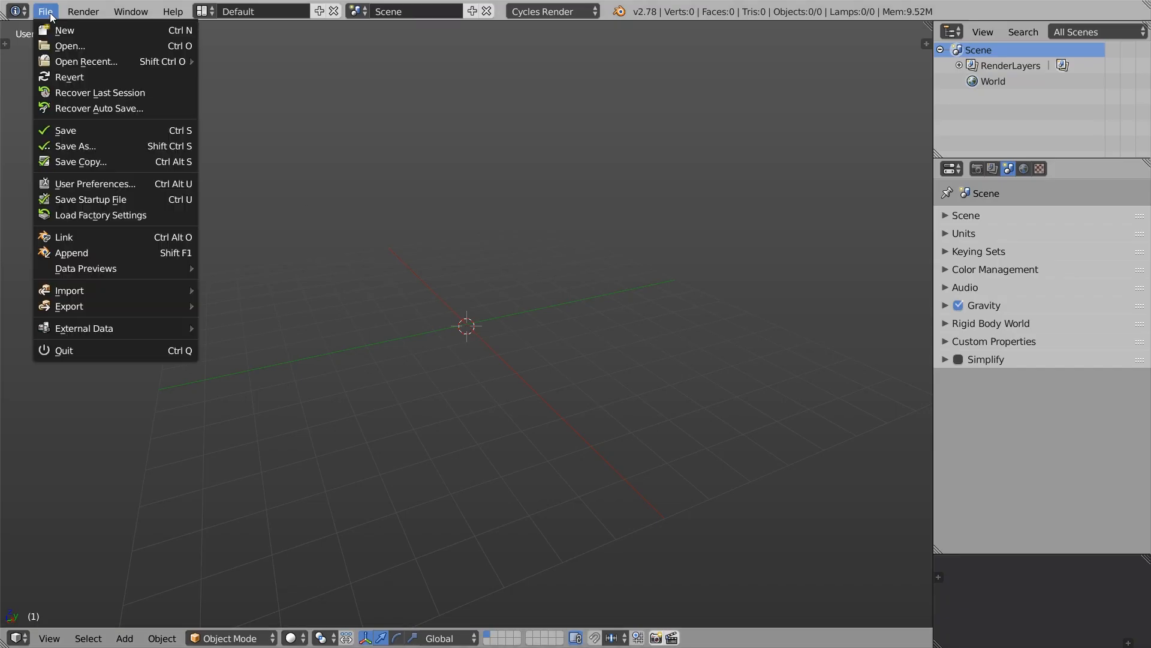
mouse_move(124, 286)
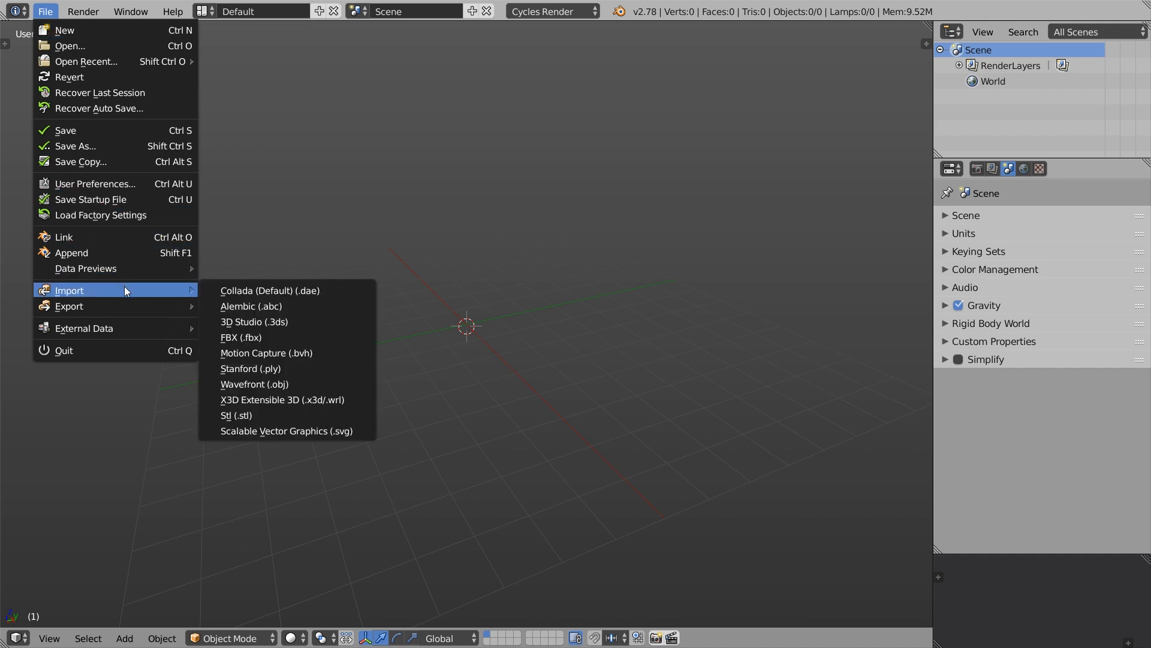
left_click(293, 383)
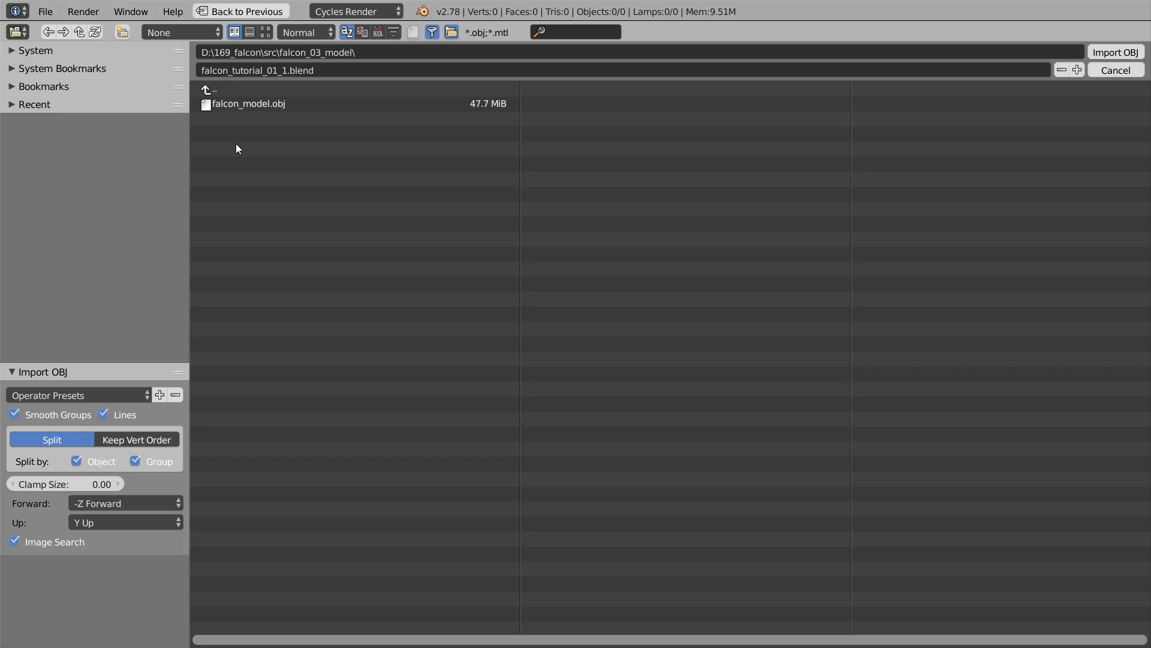
left_click(252, 103)
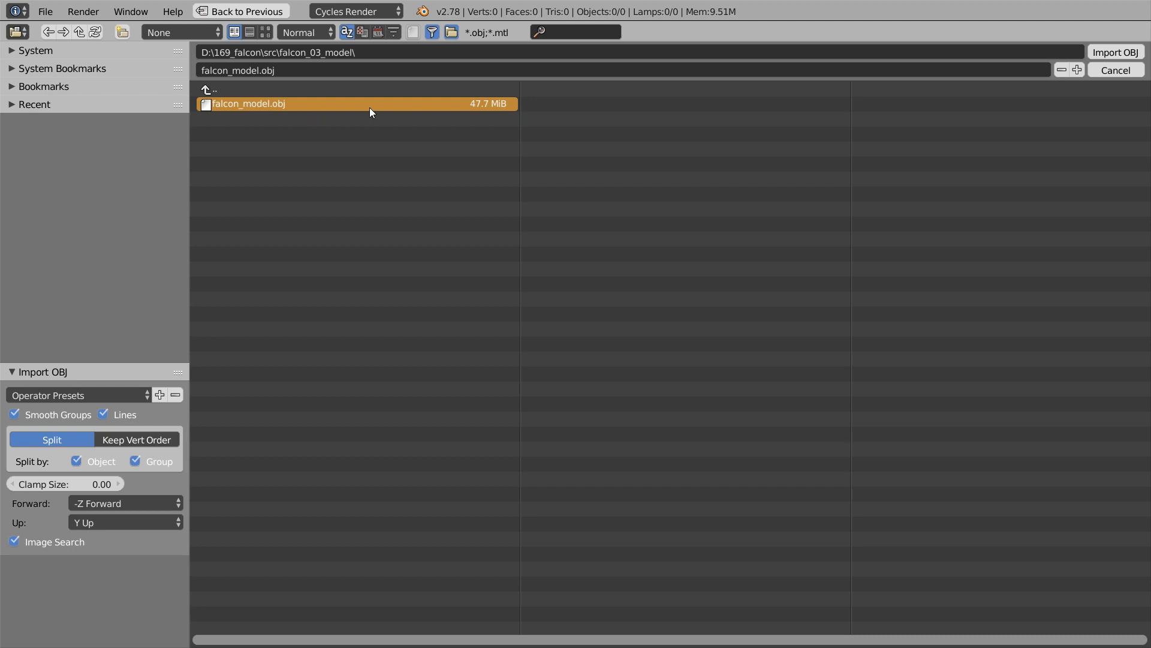
left_click(1116, 51)
scroll(468, 330, "up", 5)
middle_click_drag(435, 338, 435, 337)
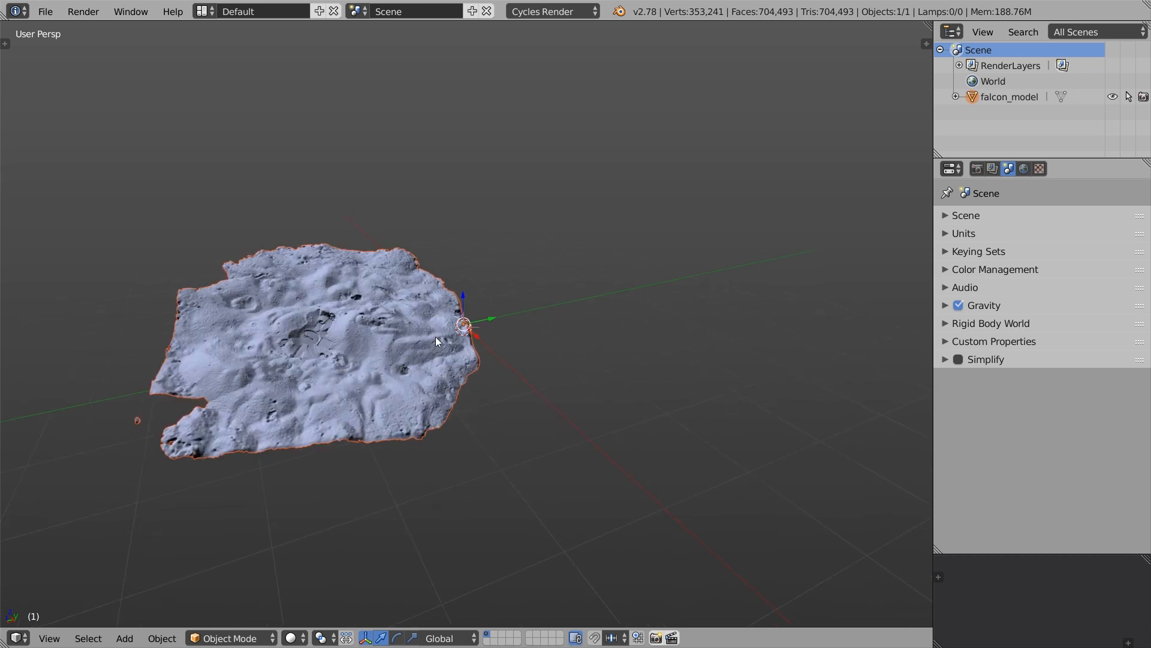
Step: Set the falcon model's origin to its geometry and freely rotate the model until the terrain lies roughly level and upright
key("ctrl+shift+alt+c")
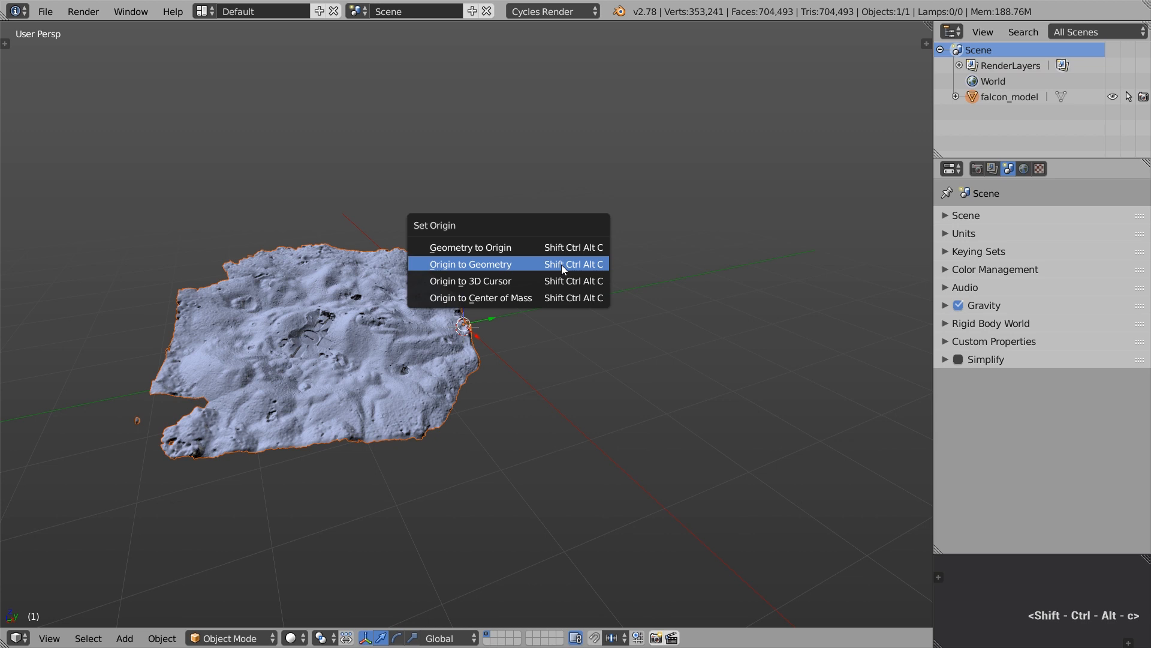
left_click(562, 264)
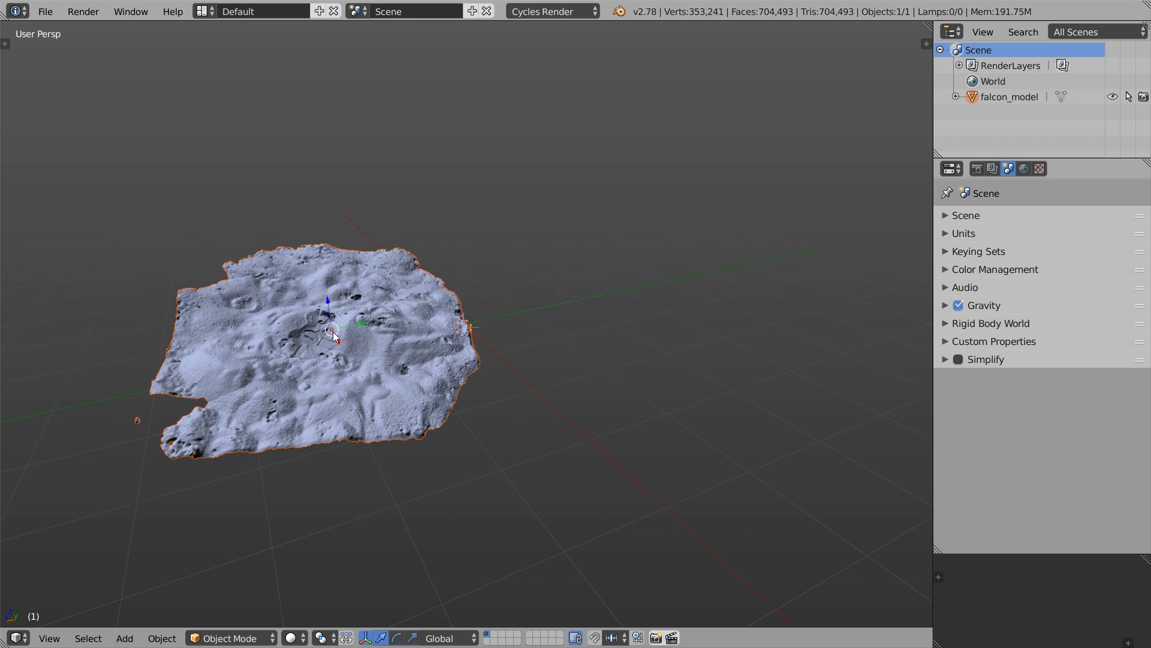
key("r")
key("r")
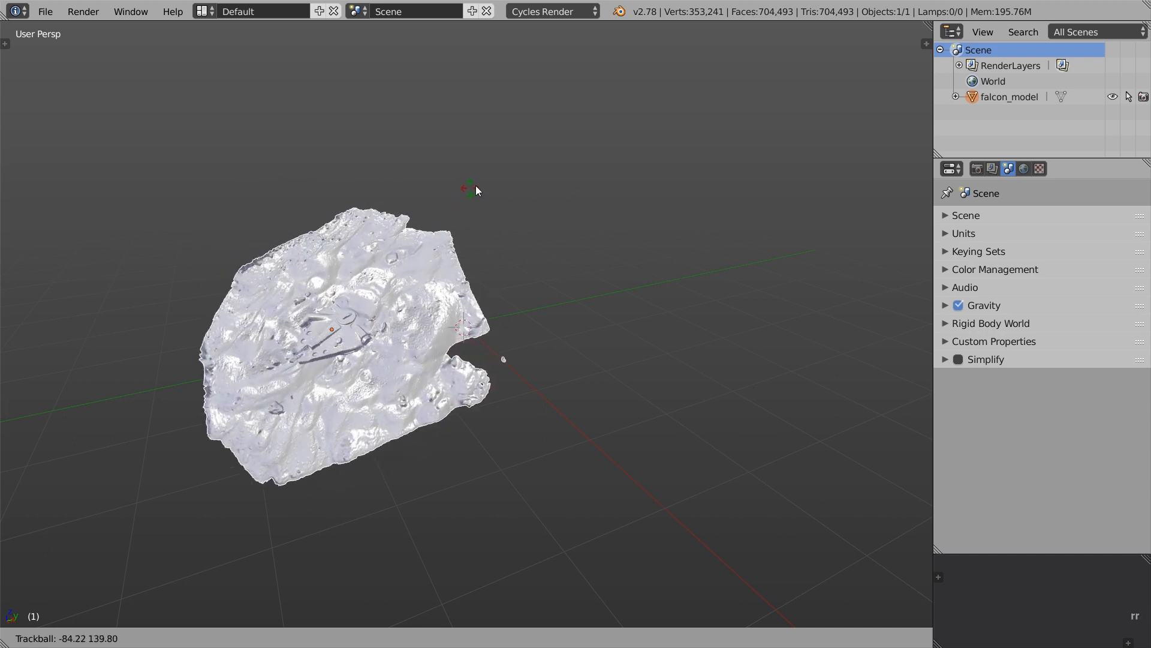
left_click(498, 157)
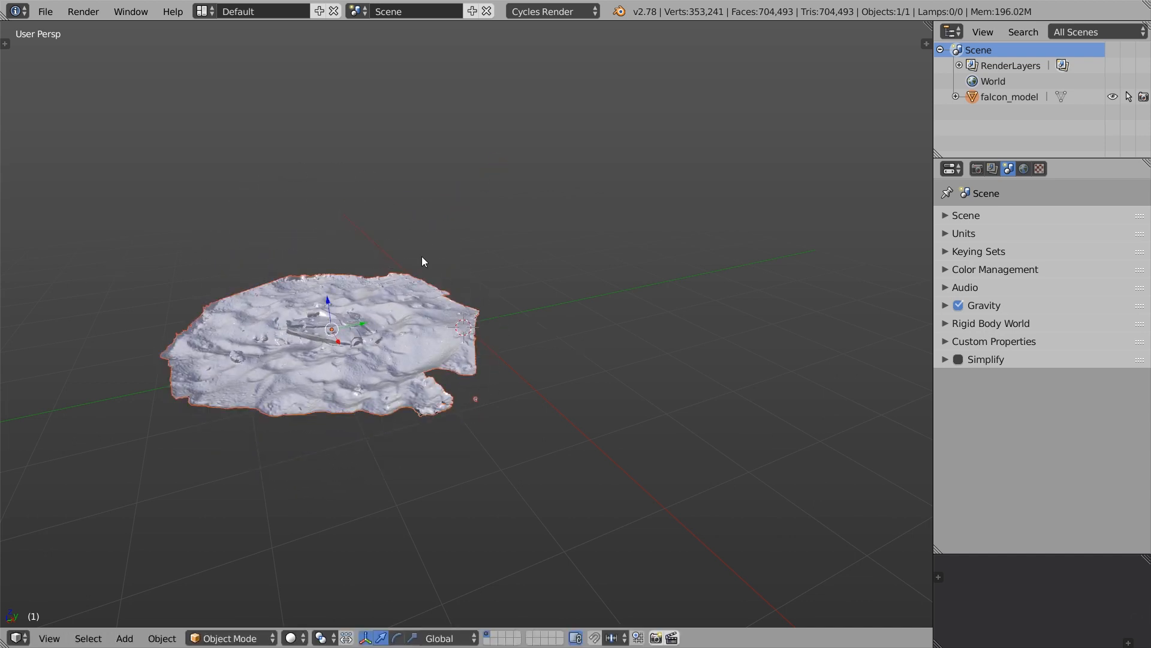
Step: Move the falcon model to the ground plane's height and centre it on the scene origin with the global Z axis locked
middle_click_drag(298, 355, 512, 289)
key("g")
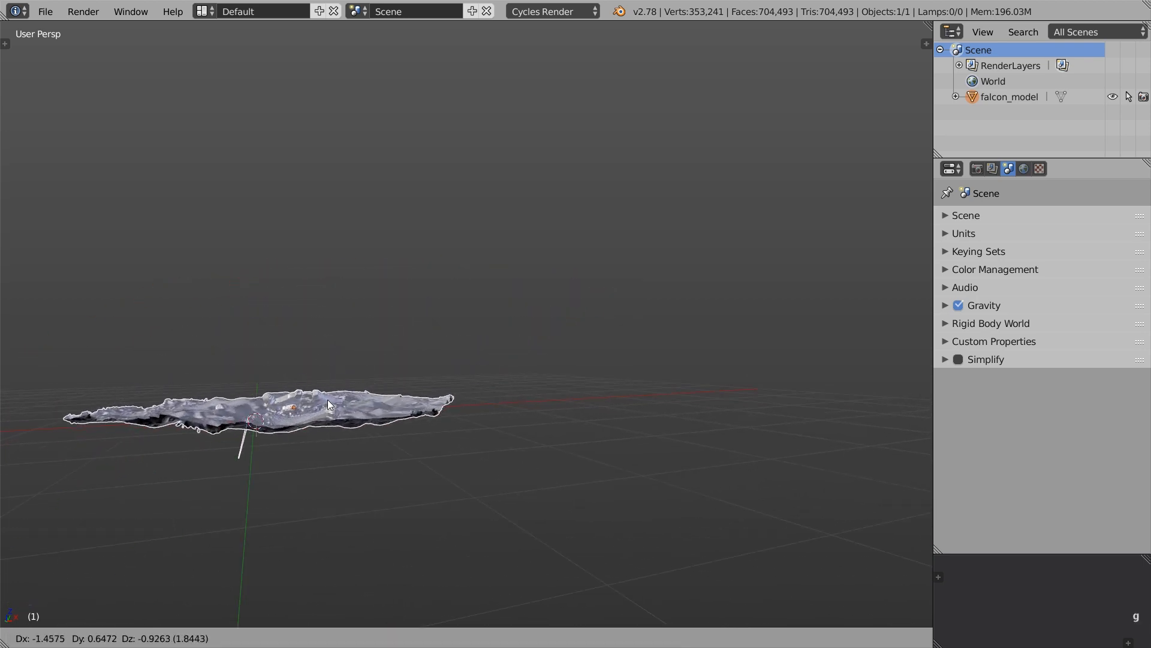
left_click(314, 406)
middle_click_drag(314, 407, 199, 491)
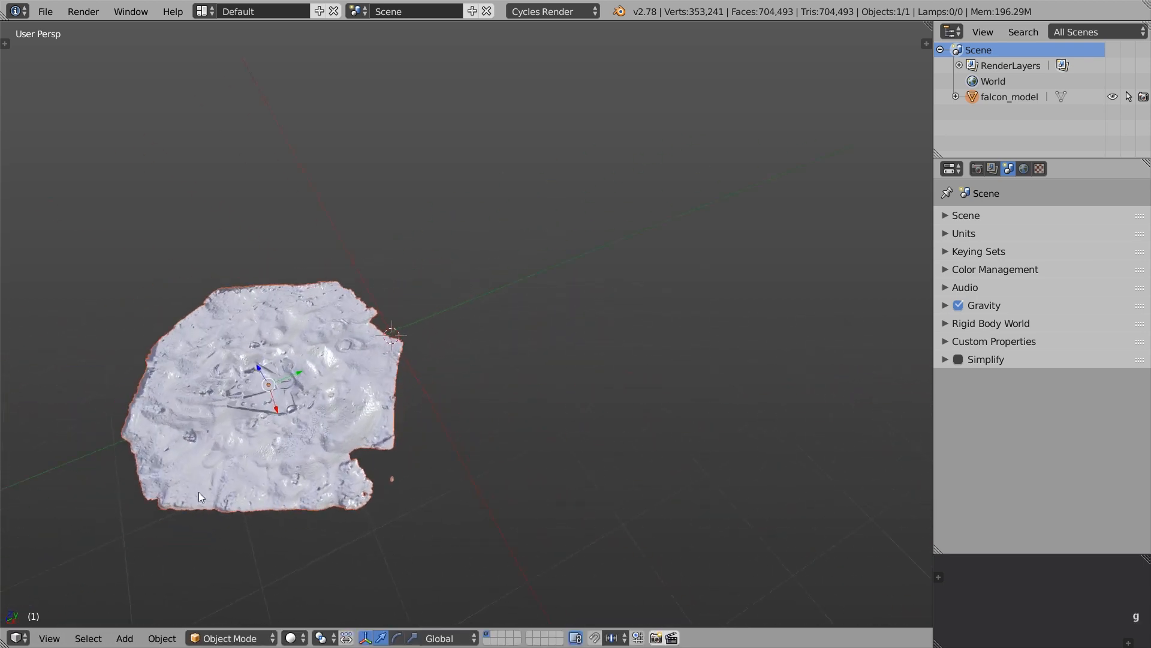
key("g")
key("shift+z")
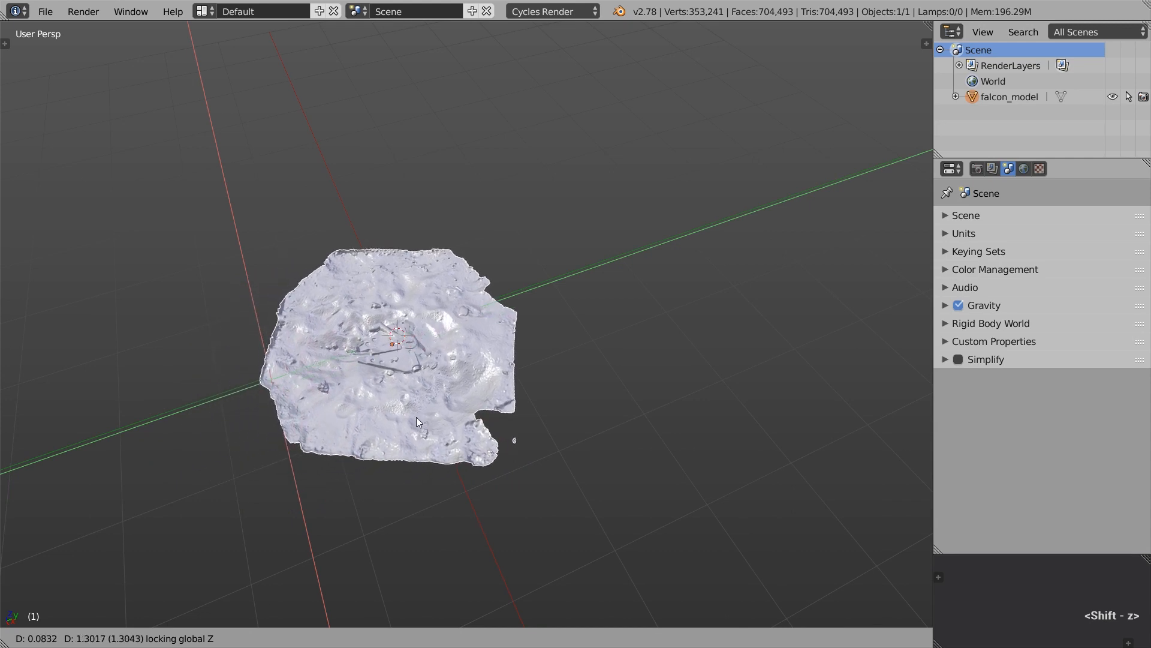
left_click(510, 404)
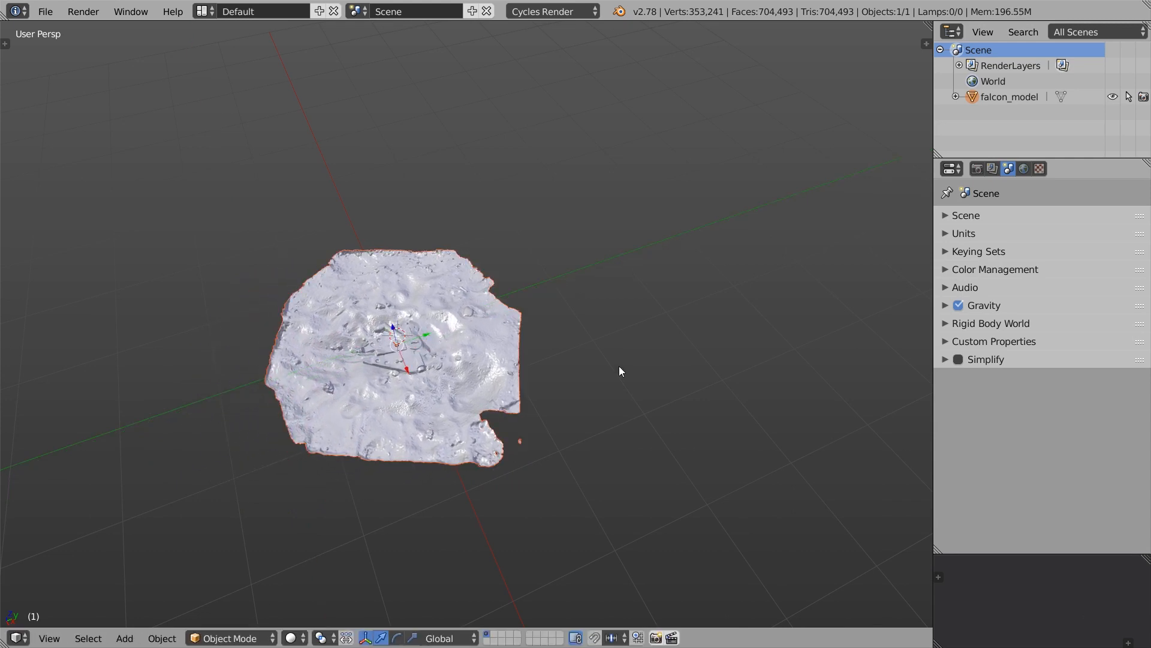
Step: Rotate the falcon model about the global Z axis to adjust its heading
key("r")
key("z")
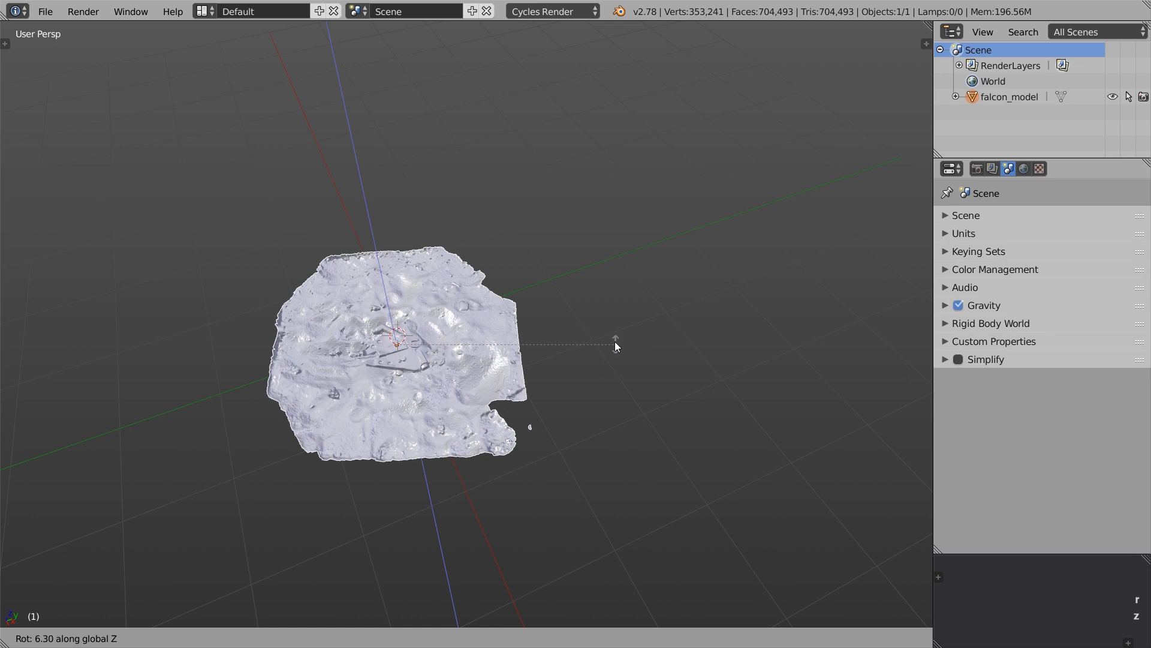
left_click(566, 275)
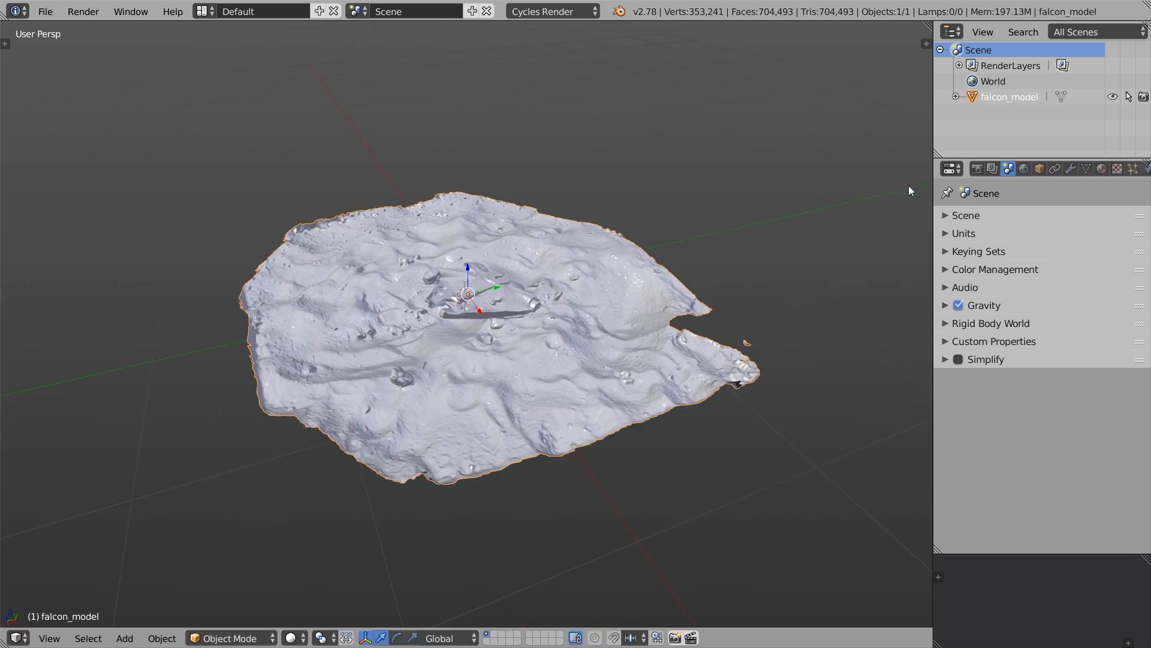
Step: Rename the falcon model's material to falcon_01
left_click(1102, 168)
double_click(1010, 228)
type("falcon_01")
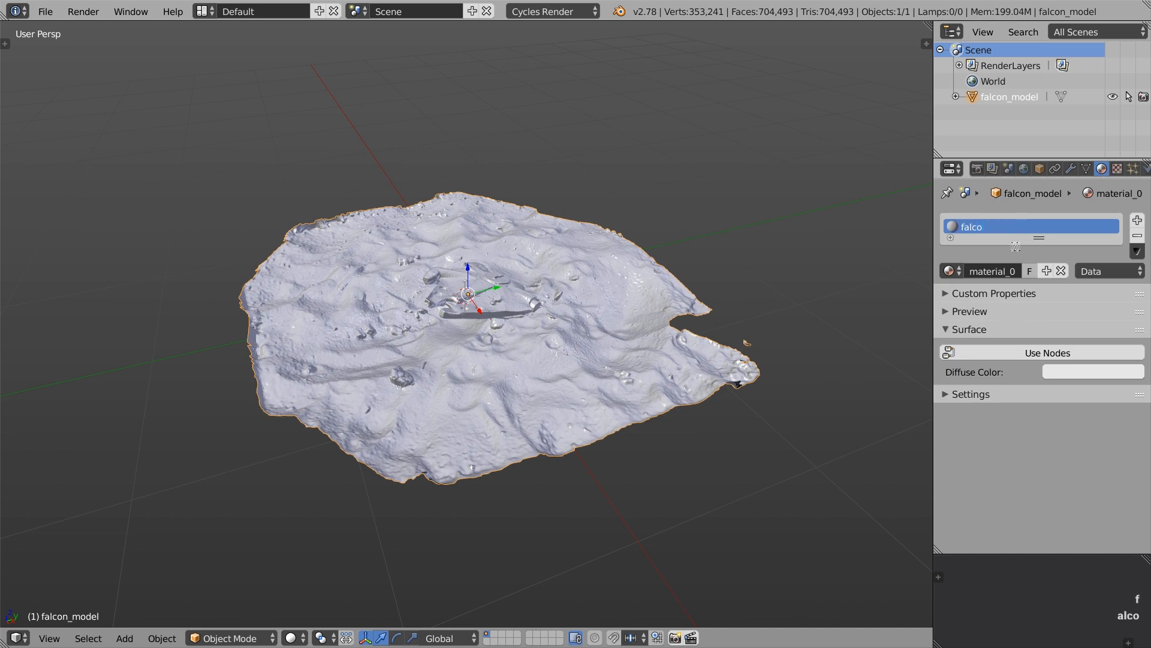
key("Return")
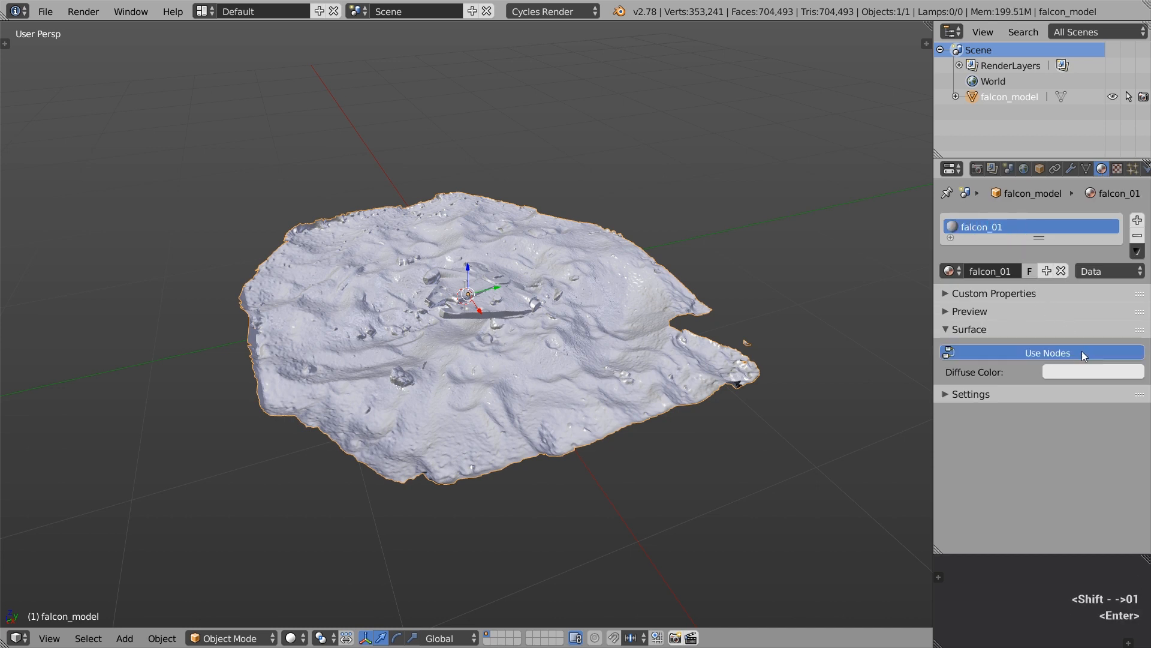
Step: Enable nodes for the falcon_01 material and assign falcon_texture_01.png as an Image Texture for the Diffuse BSDF color
left_click(1082, 352)
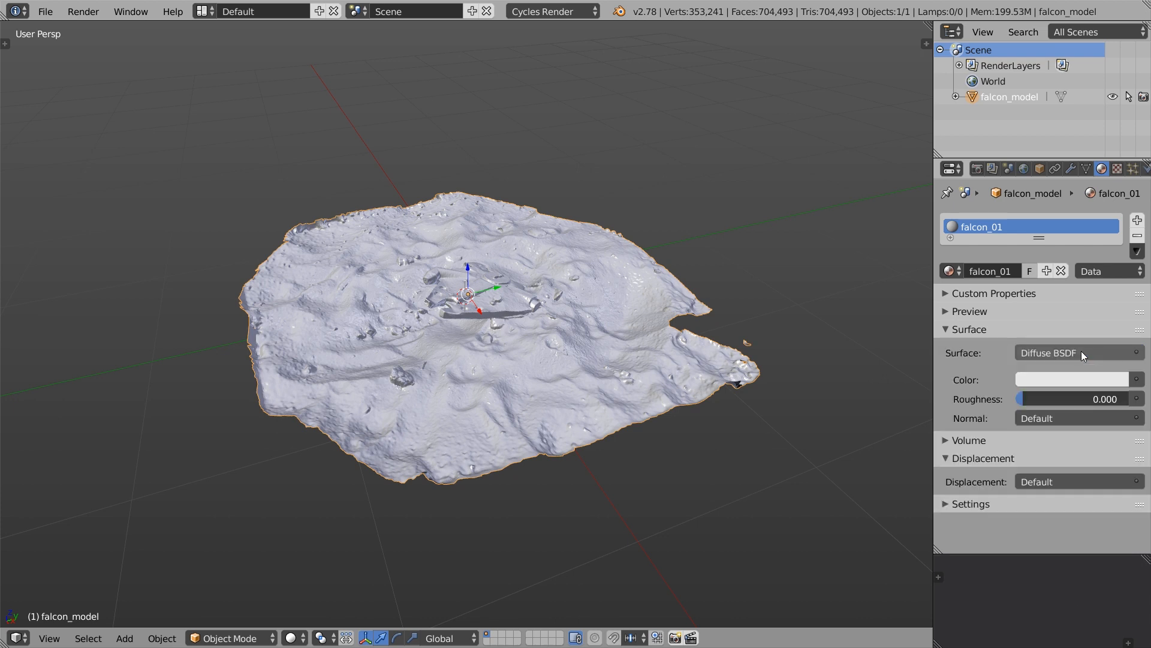
left_click(1136, 379)
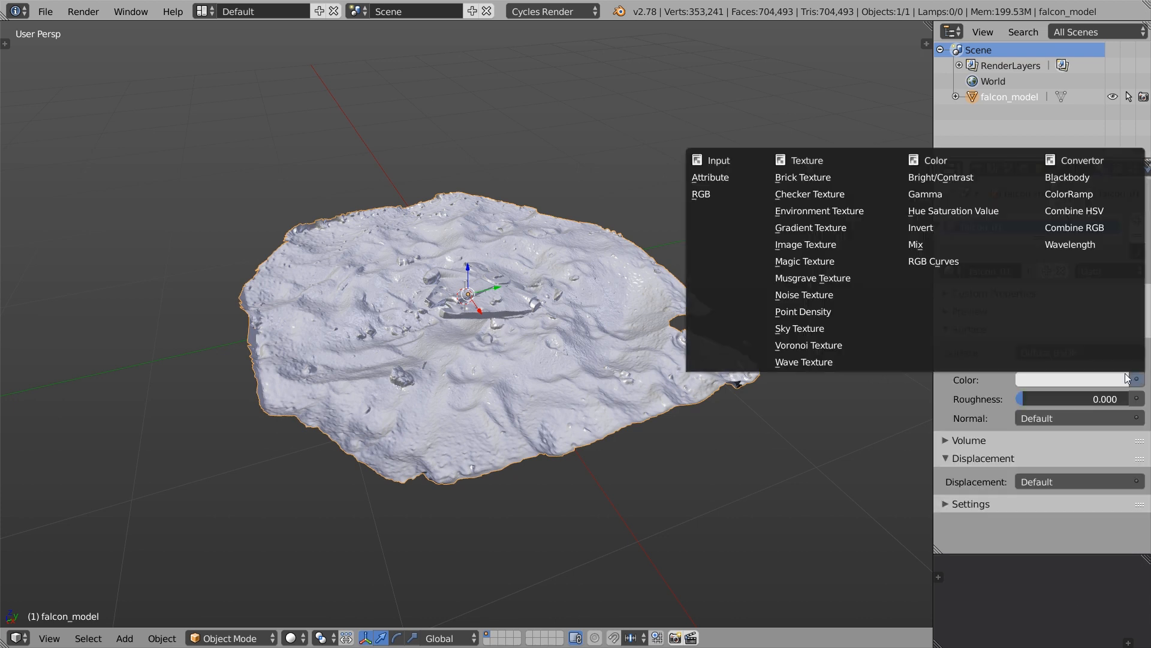
left_click(855, 246)
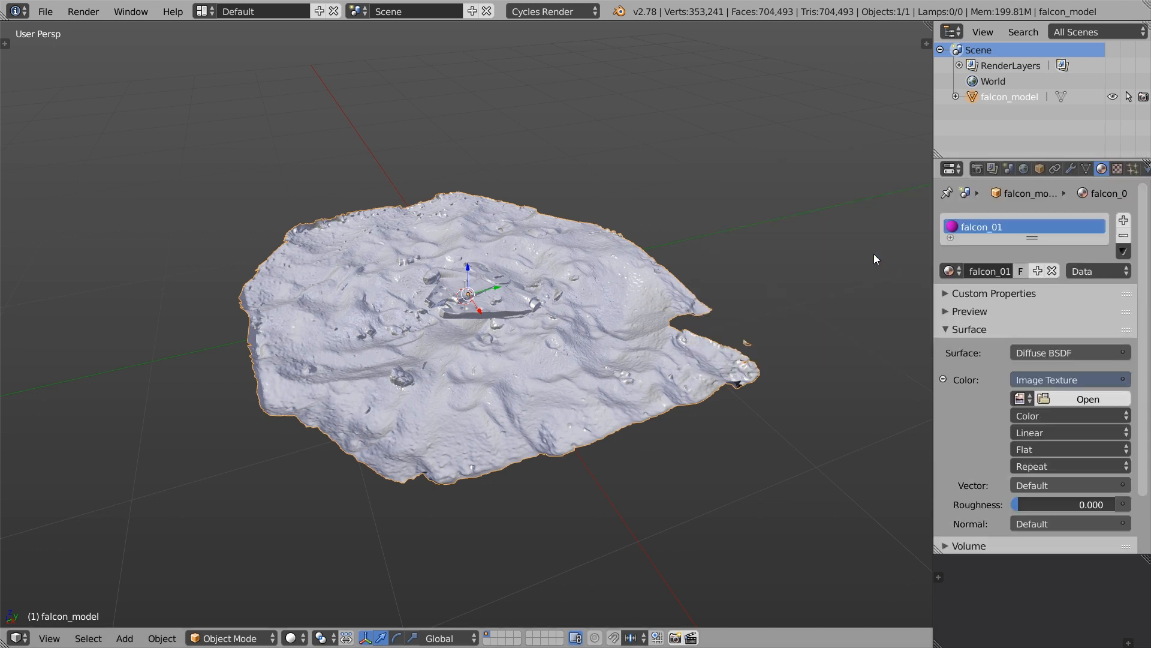
left_click(1055, 399)
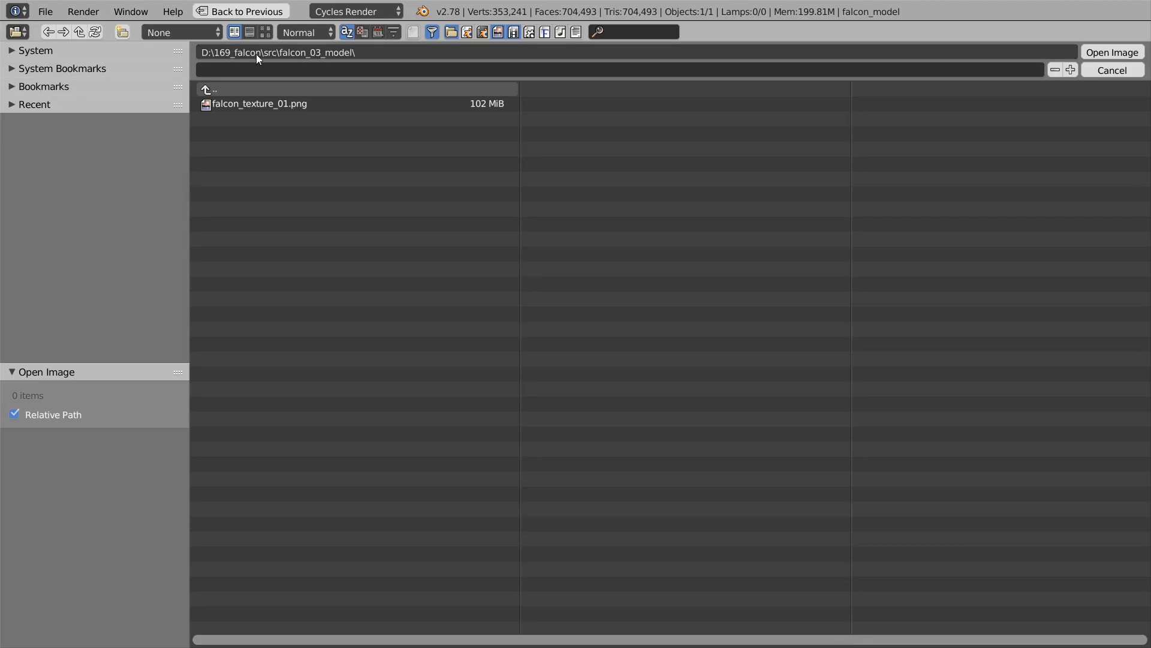
left_click(249, 103)
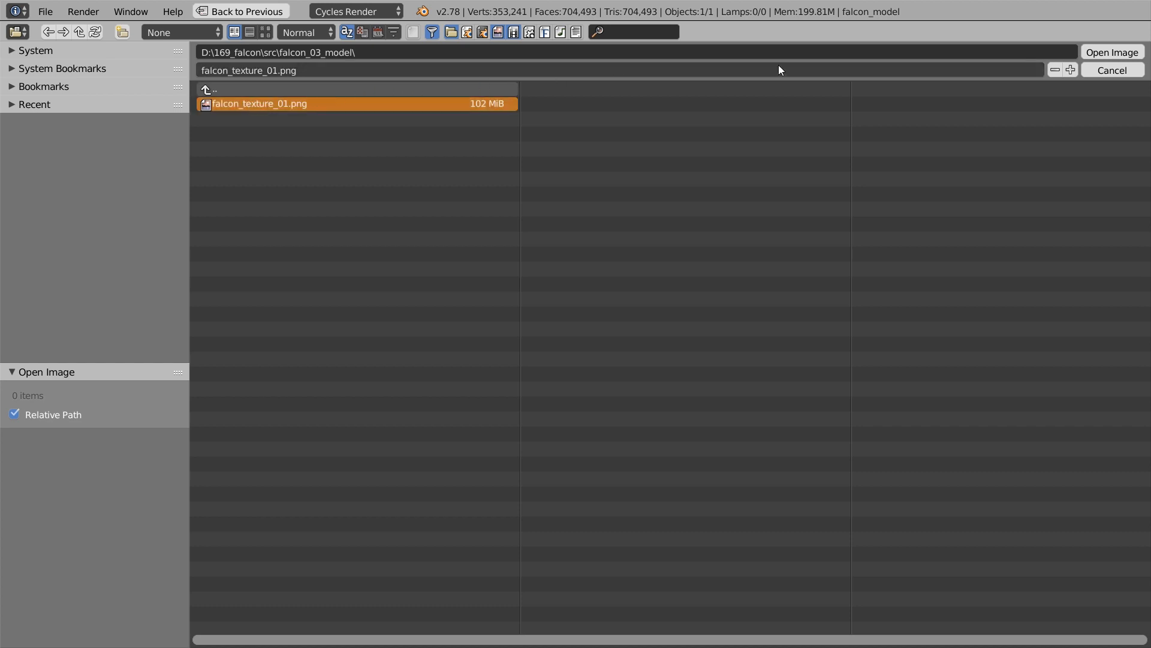
left_click(1112, 53)
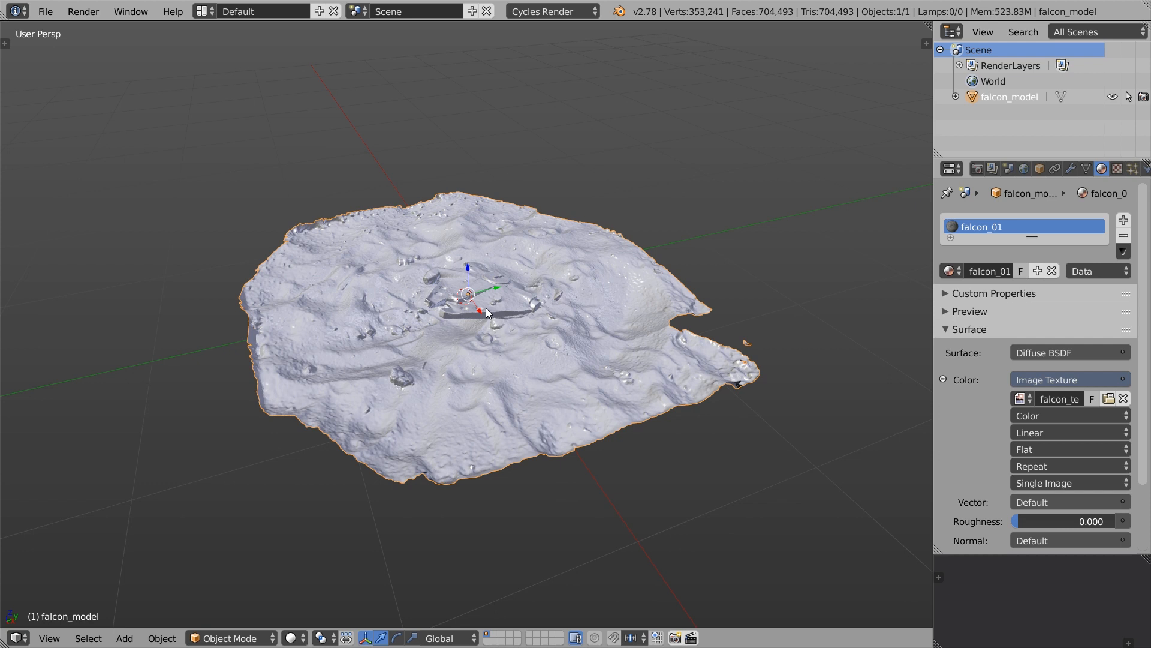
Step: Switch the viewport shading to Material and inspect the textured falcon up close
left_click(298, 637)
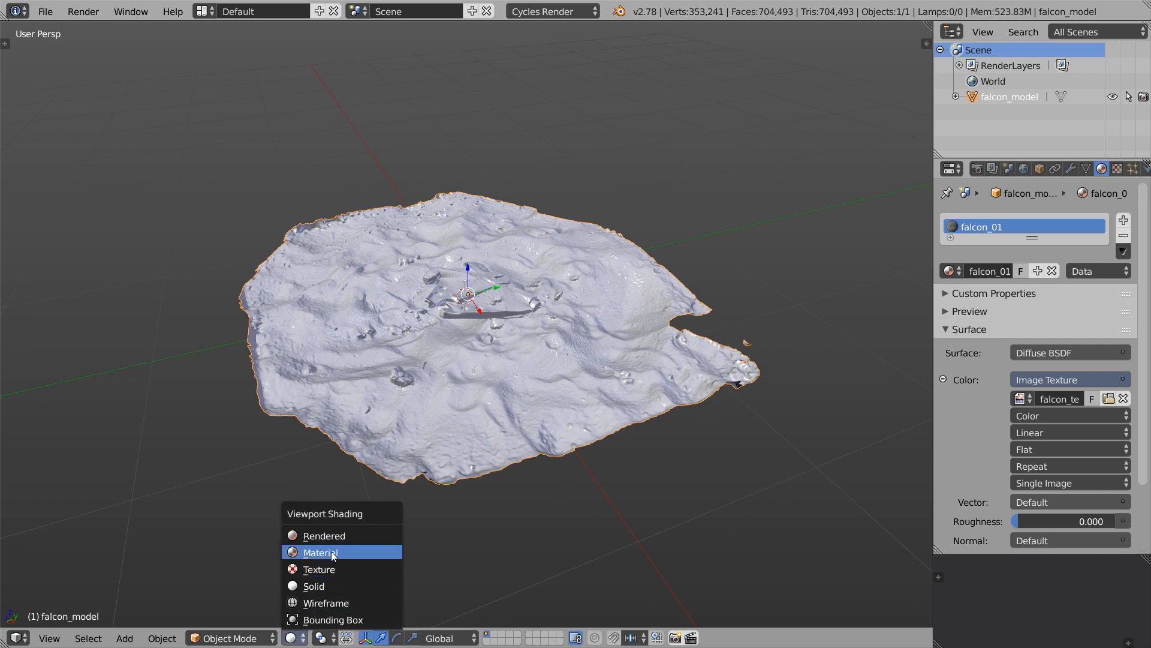
left_click(352, 550)
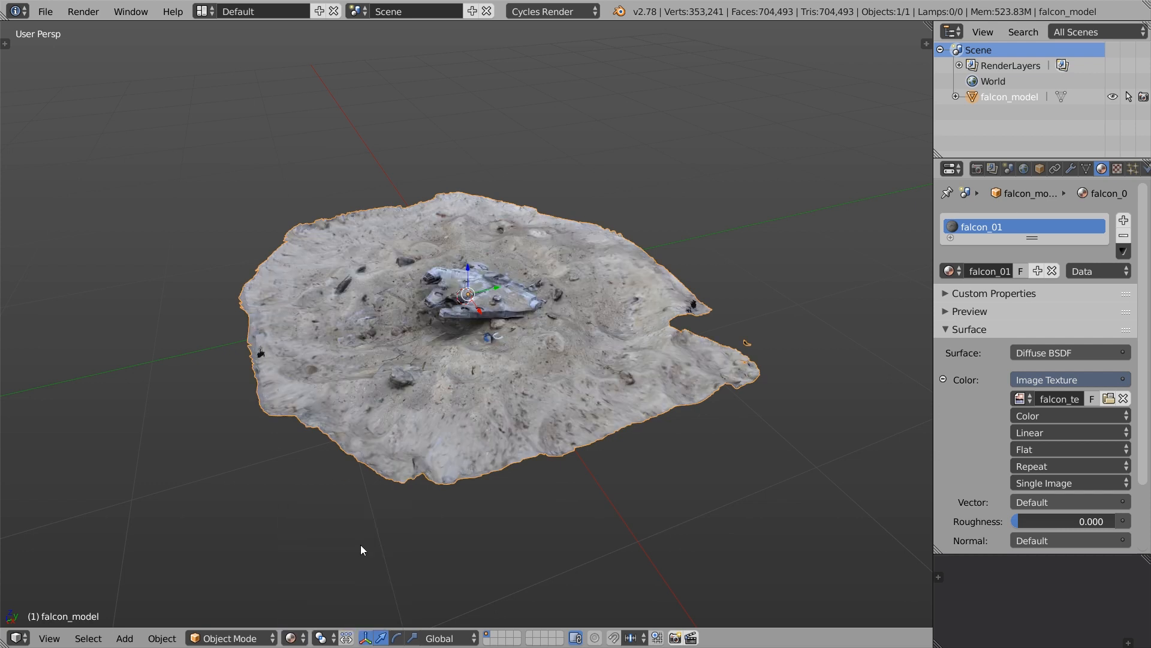
scroll(502, 300, "up", 4)
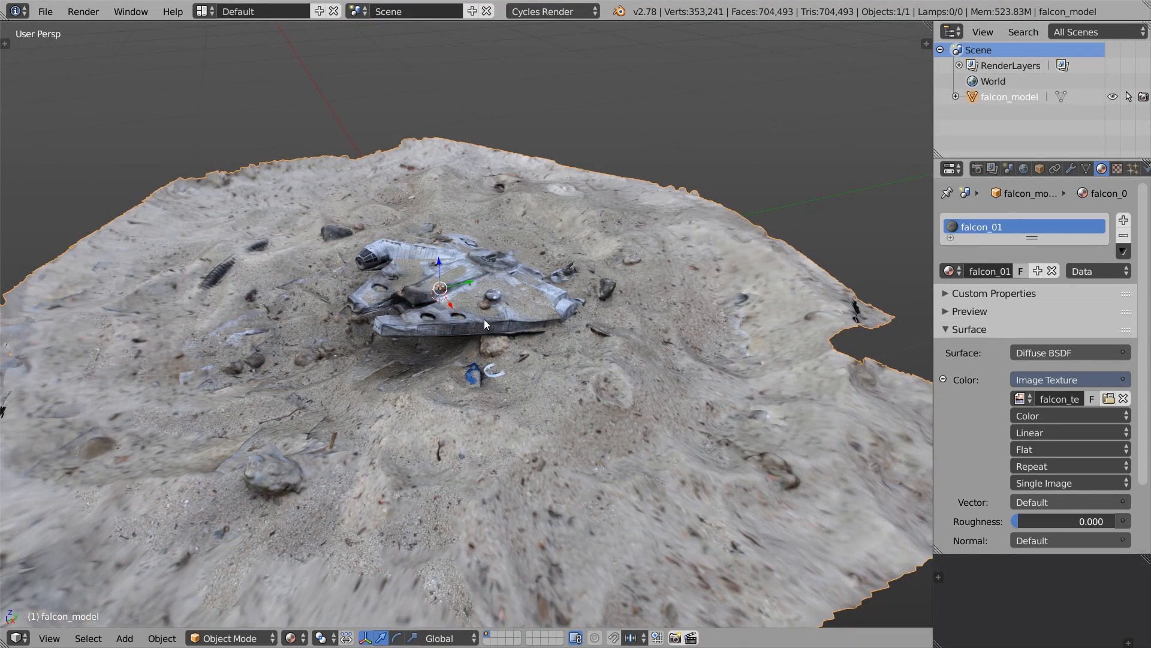
mouse_move(484, 319)
middle_mouse_down()
mouse_move(460, 327)
mouse_move(474, 322)
middle_mouse_up()
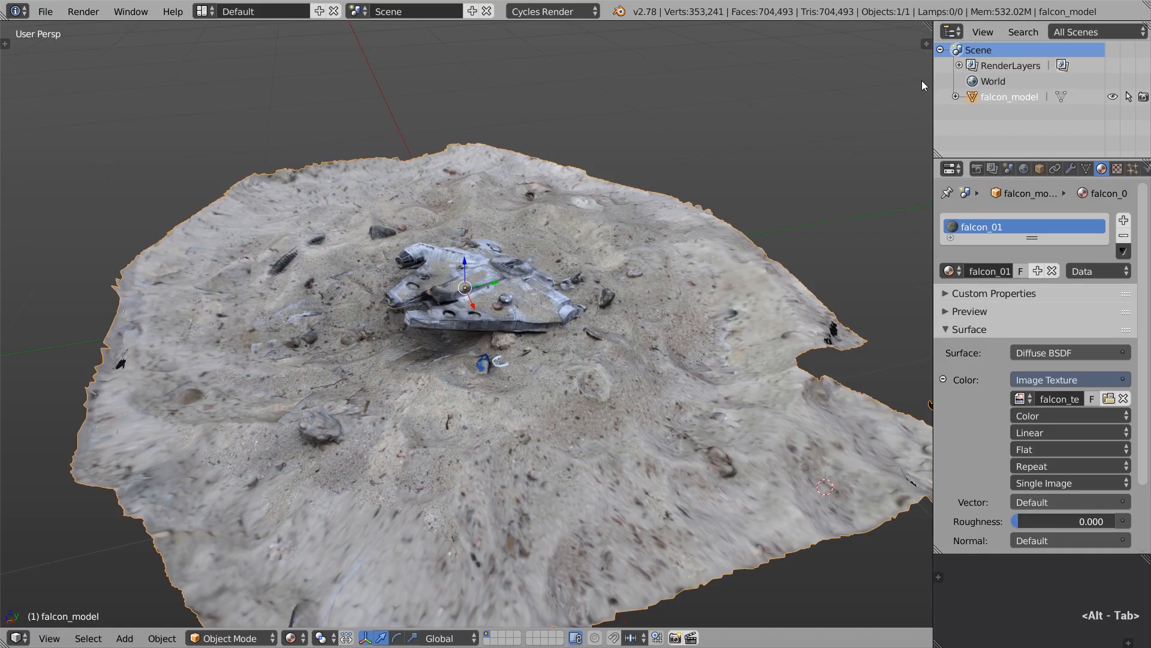
Step: Split the 3D view to arrange a Node Editor above two side-by-side 3D views
left_click_drag(930, 25, 915, 307)
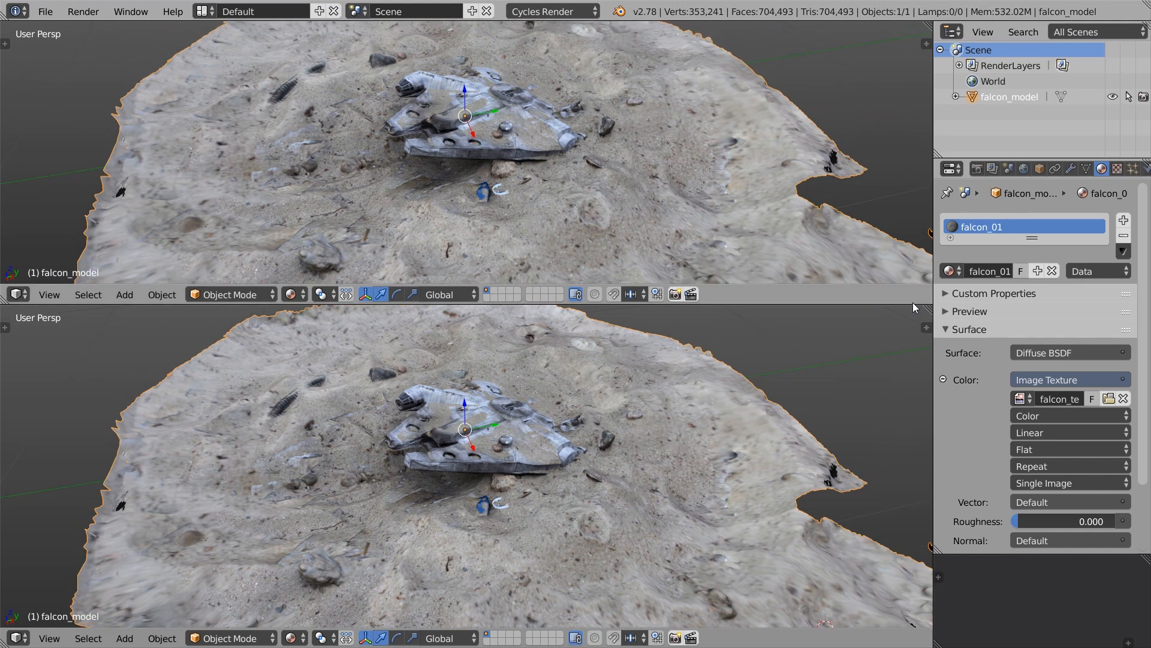
left_click(18, 294)
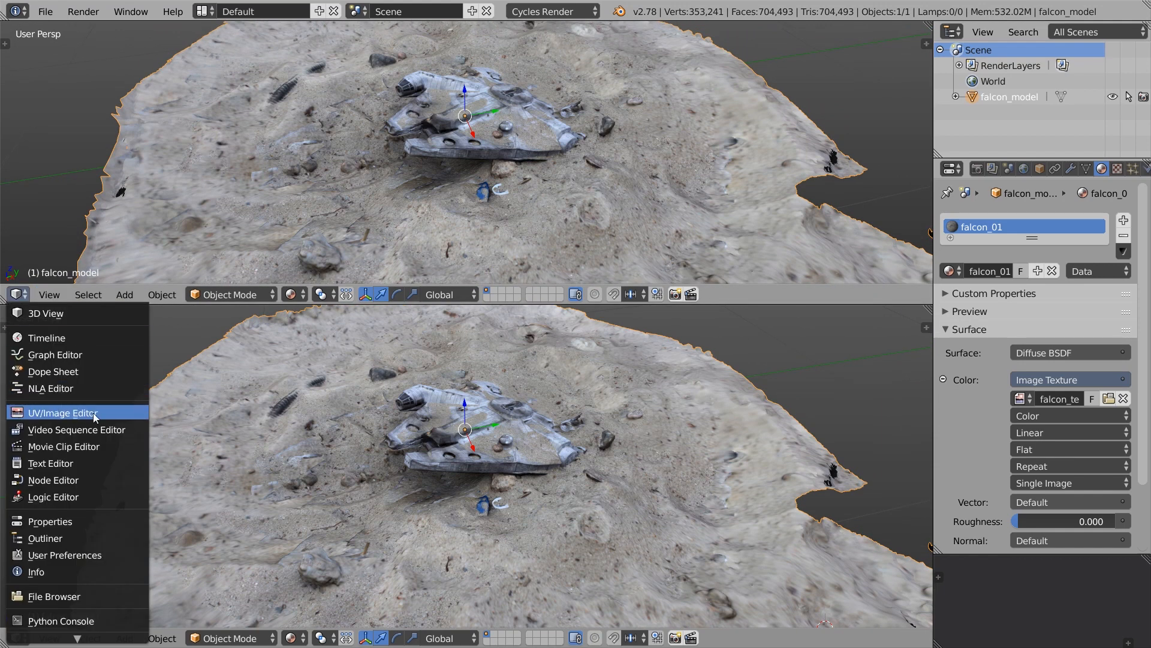
left_click(108, 479)
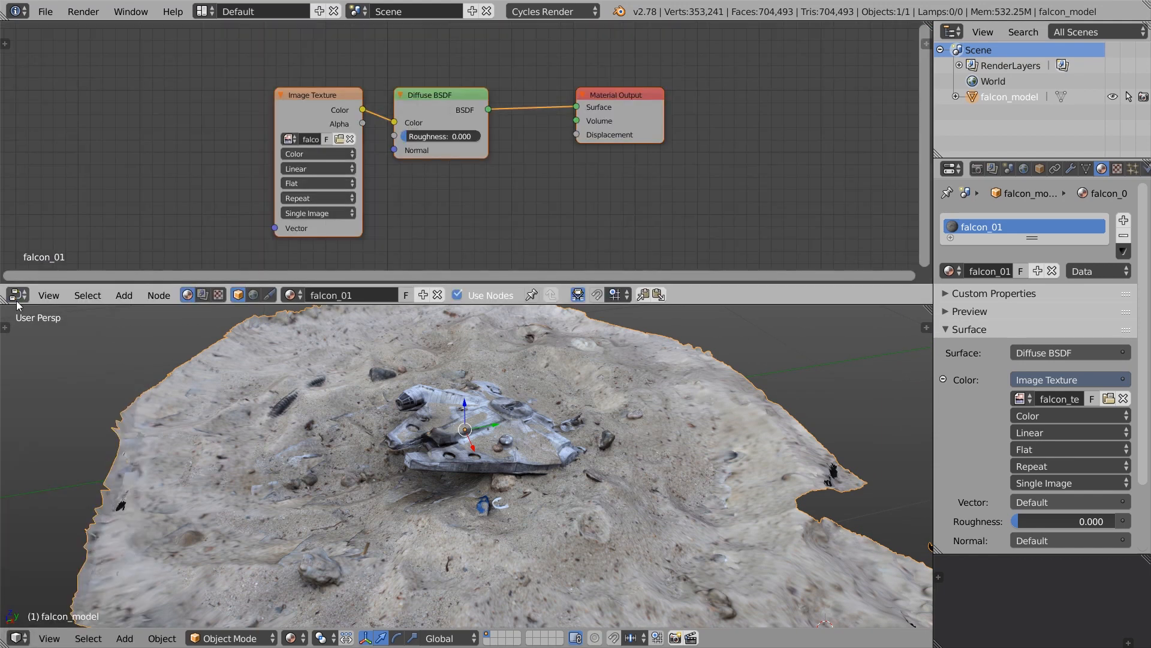
left_click_drag(926, 307, 496, 324)
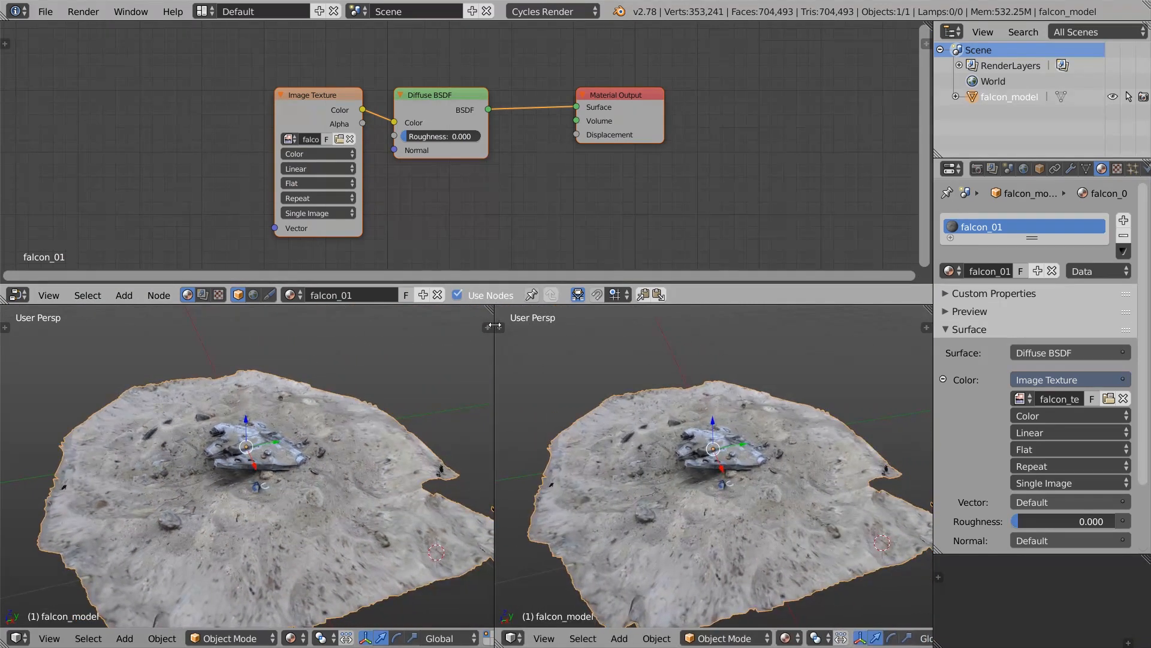
Step: Add a camera and move it to the terrain's near edge, raising it along the global Z axis
left_click(125, 638)
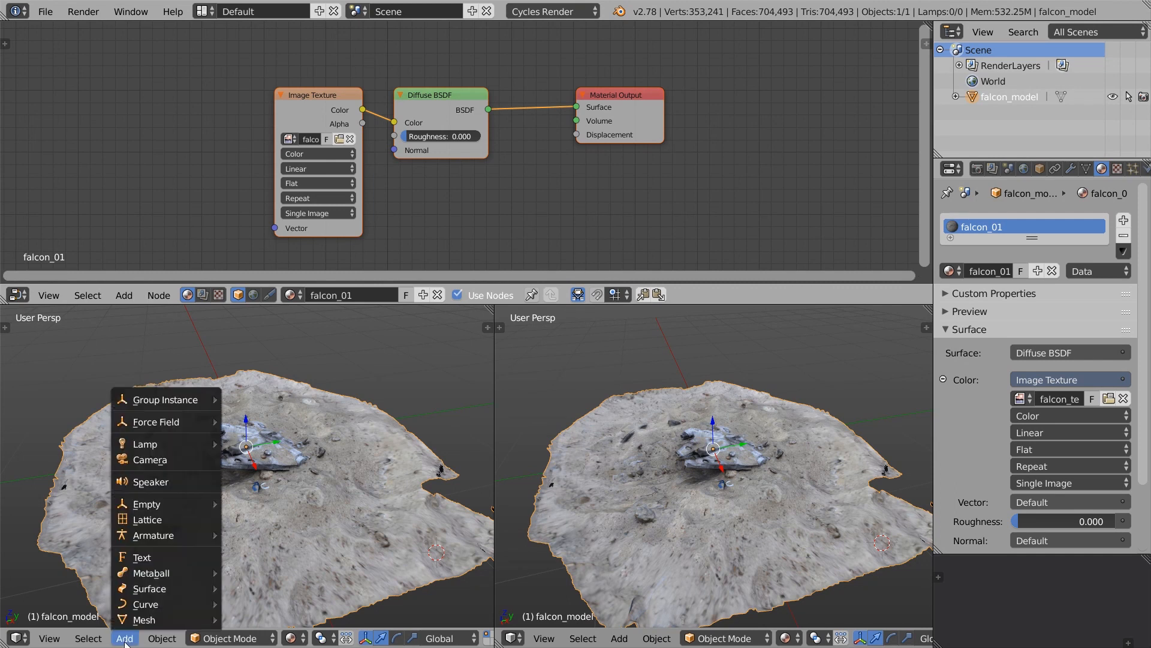
left_click(205, 459)
key("g")
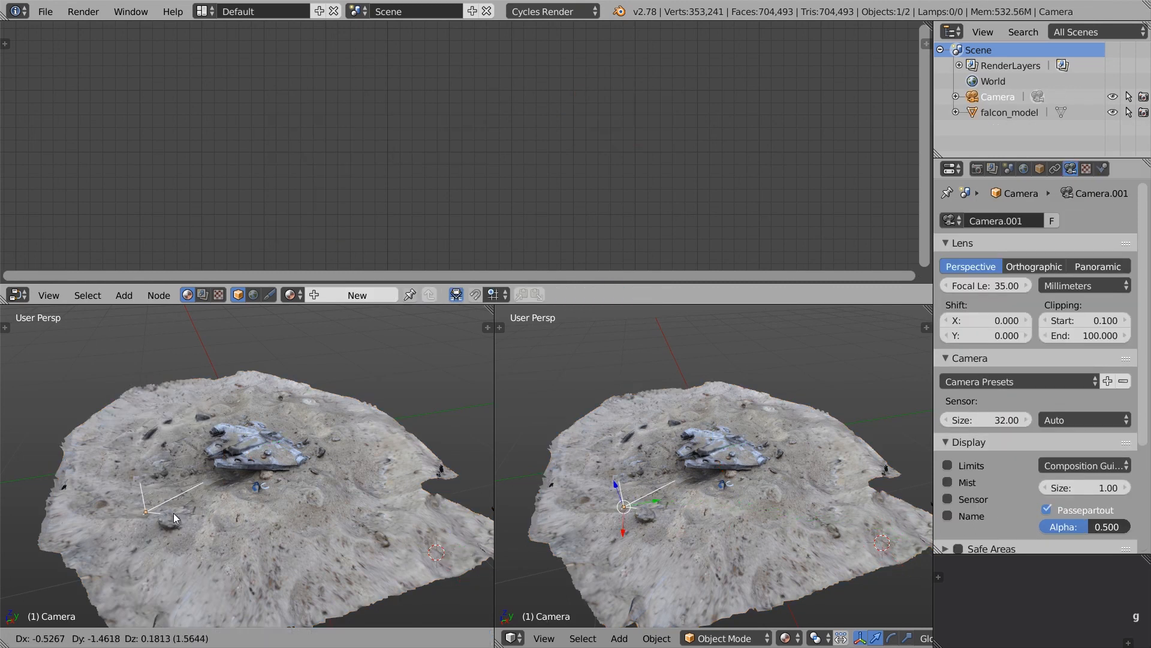
left_click(160, 534)
key("g")
key("z")
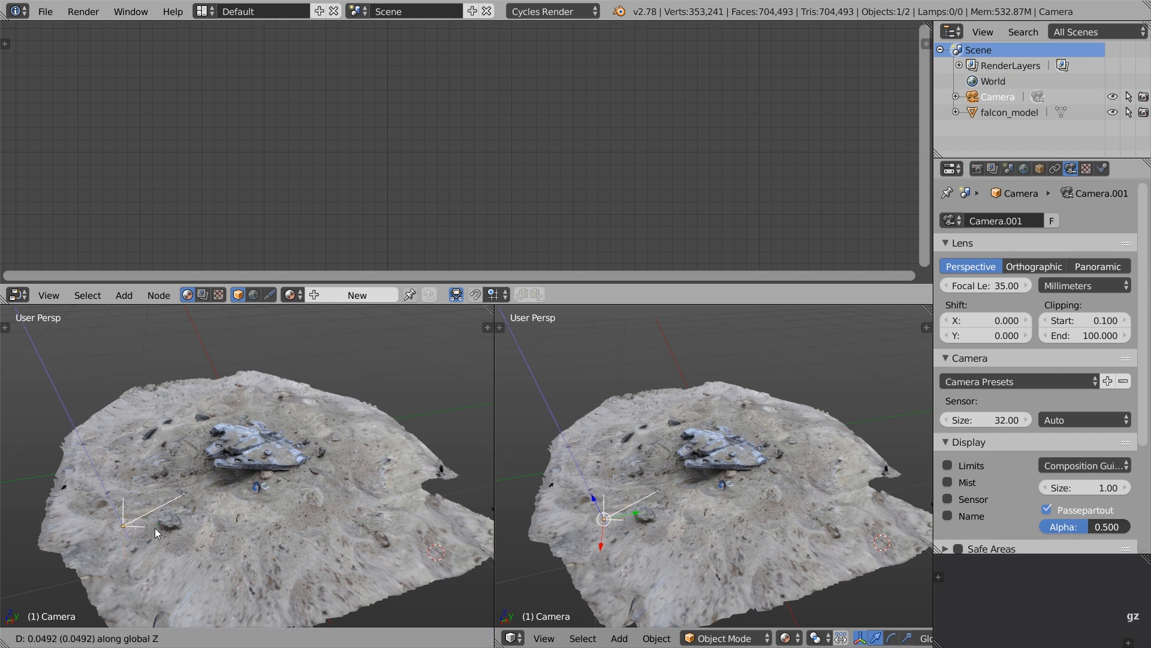
left_click(152, 441)
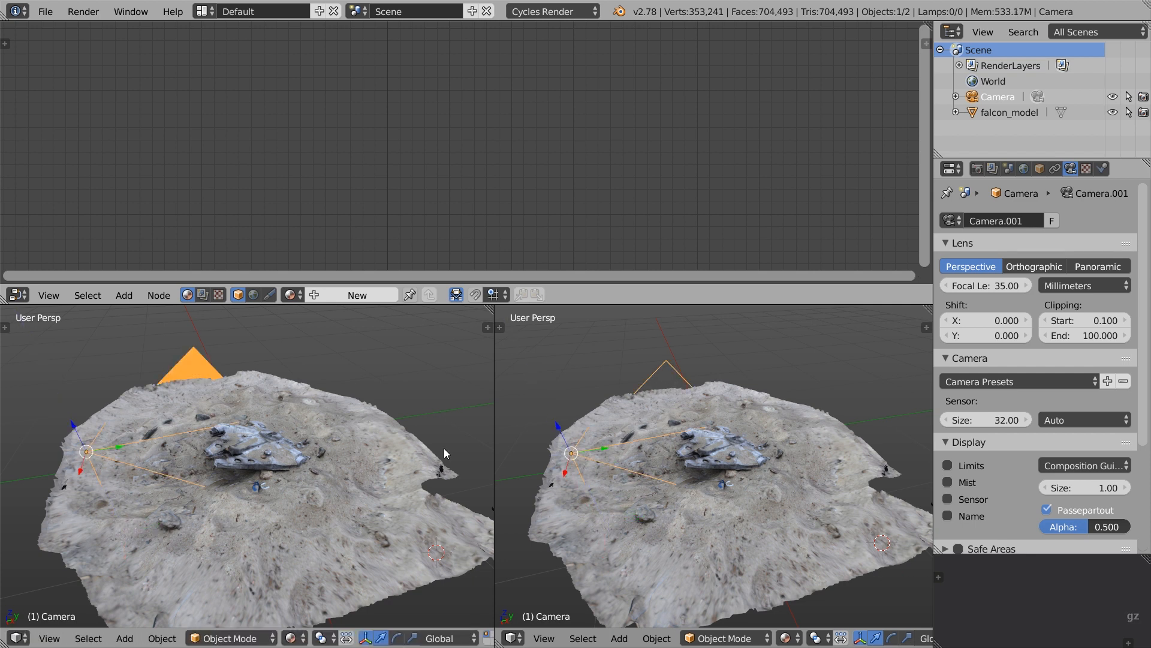
Step: Look through the camera and fly it around the terrain's near side to frame the falcon from a low angle
key("ctrl+KP_0")
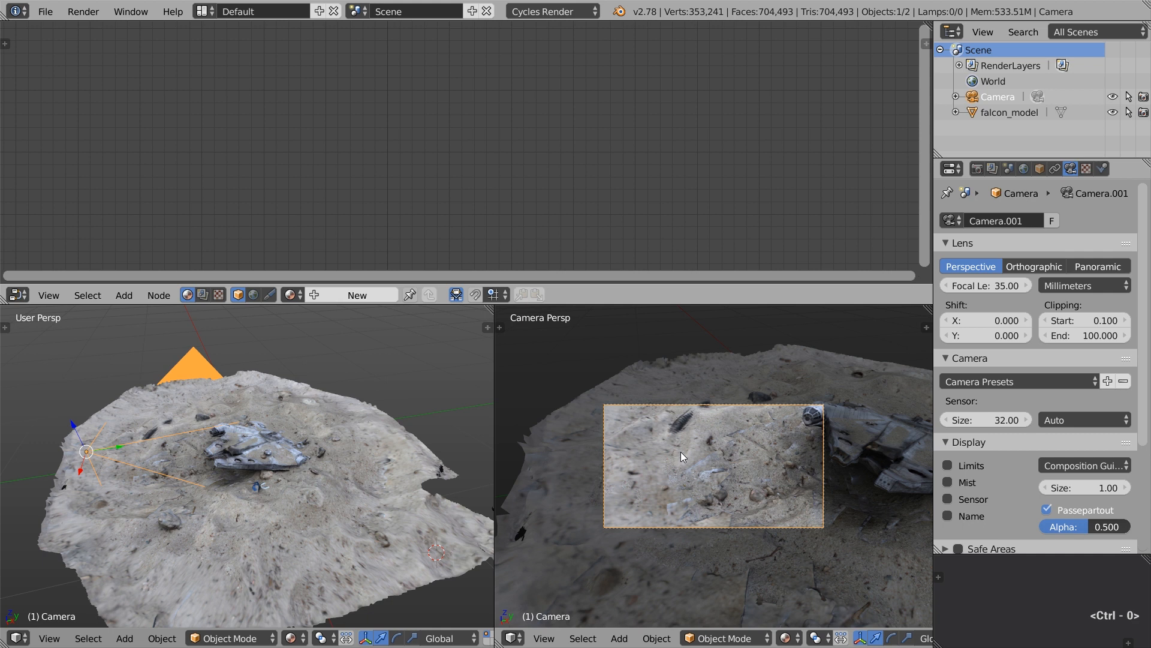
key("shift+f")
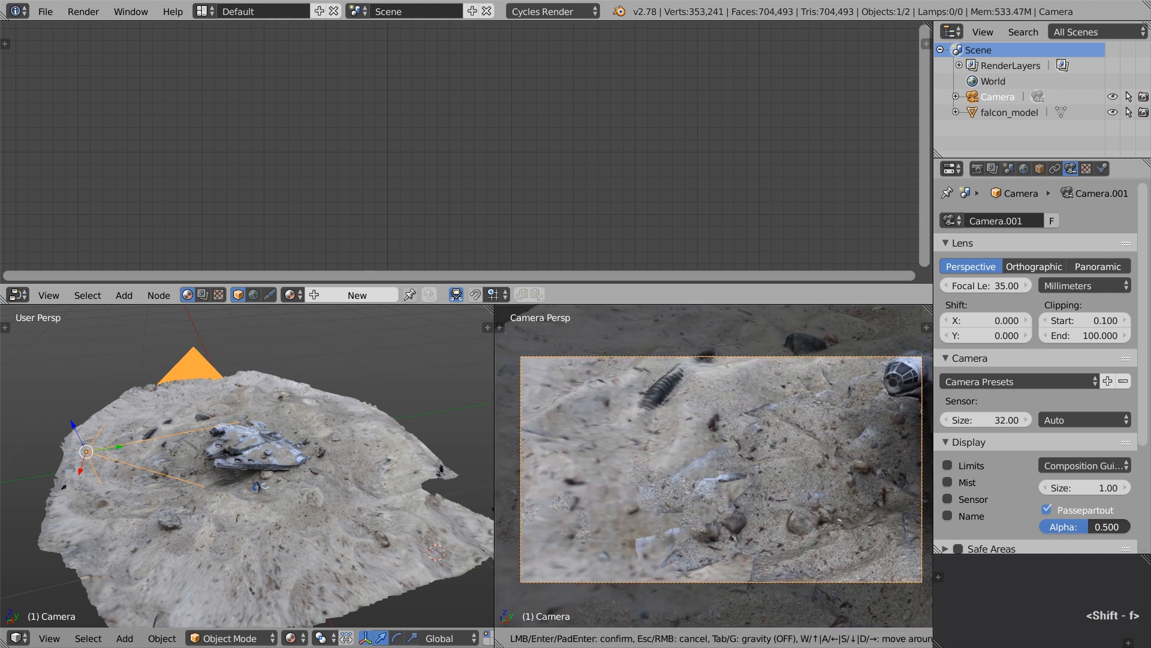
key("d")
key("a")
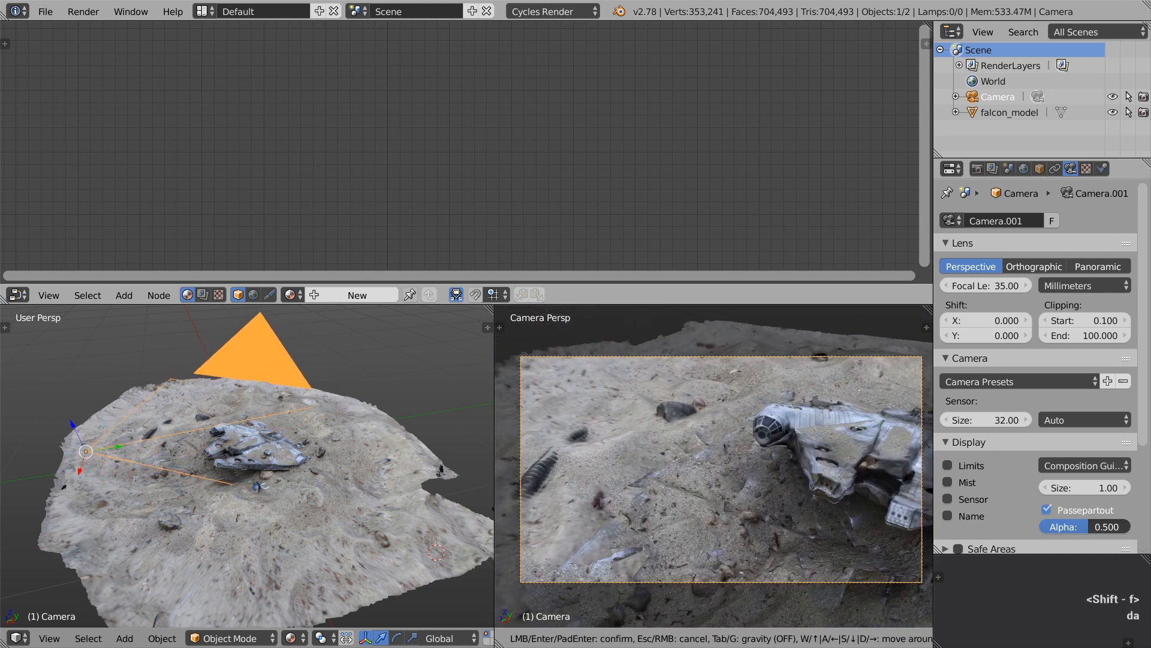
key("d")
key("d")
key("d")
key("d")
key("s")
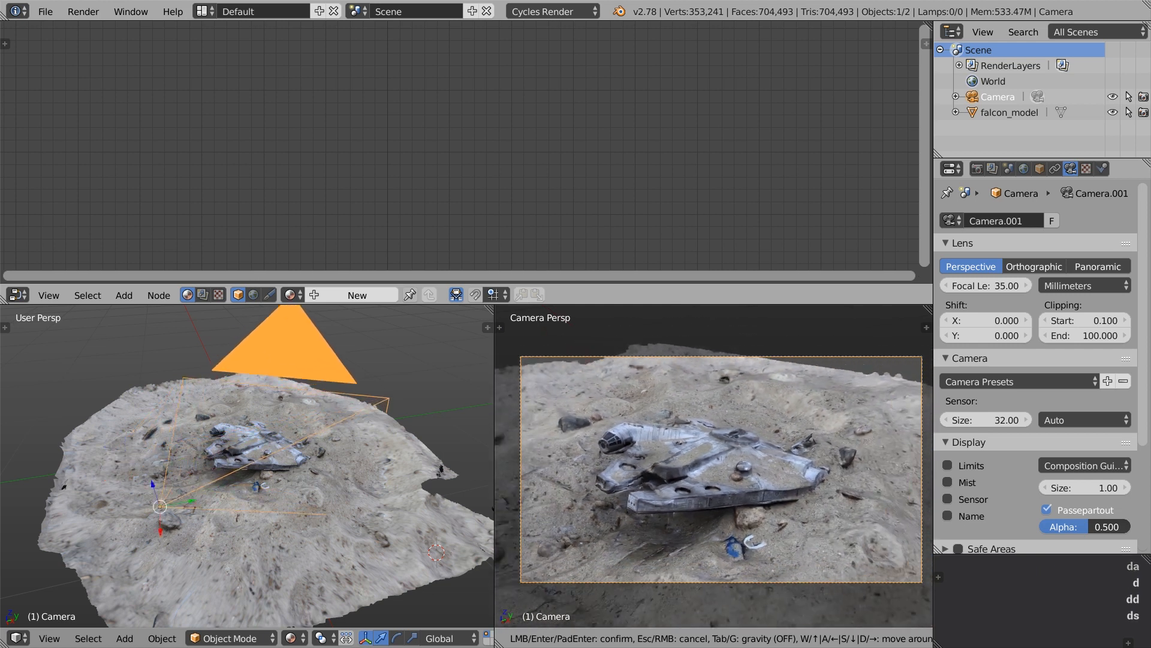
key("s")
key("e")
key("q")
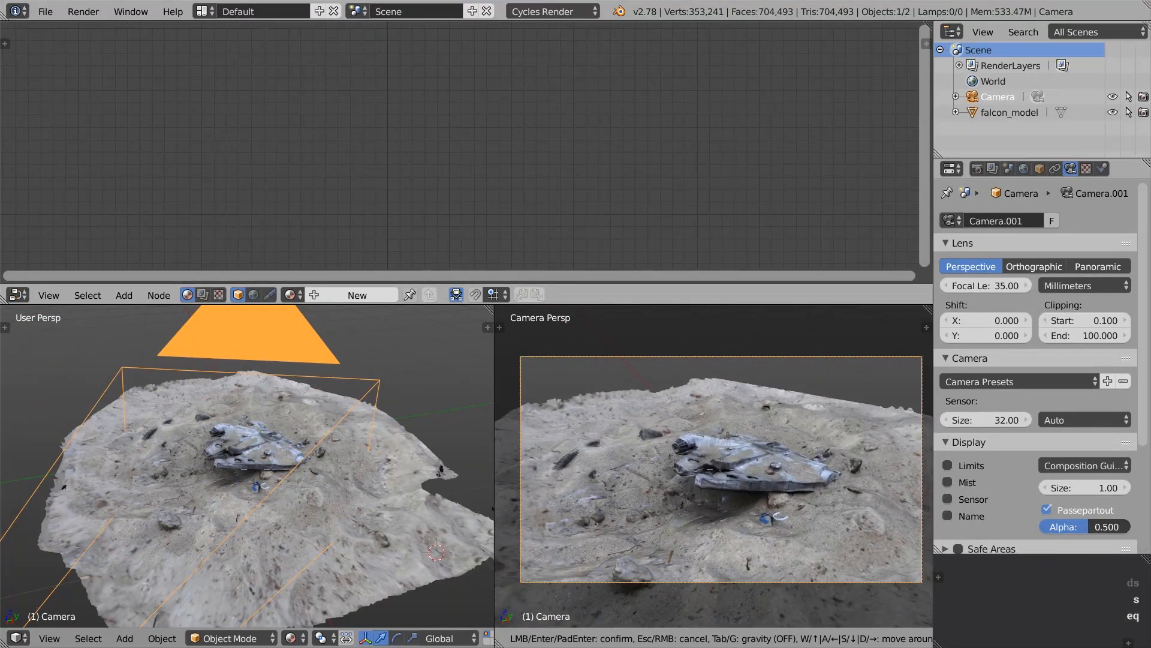
key("a")
left_click(714, 466)
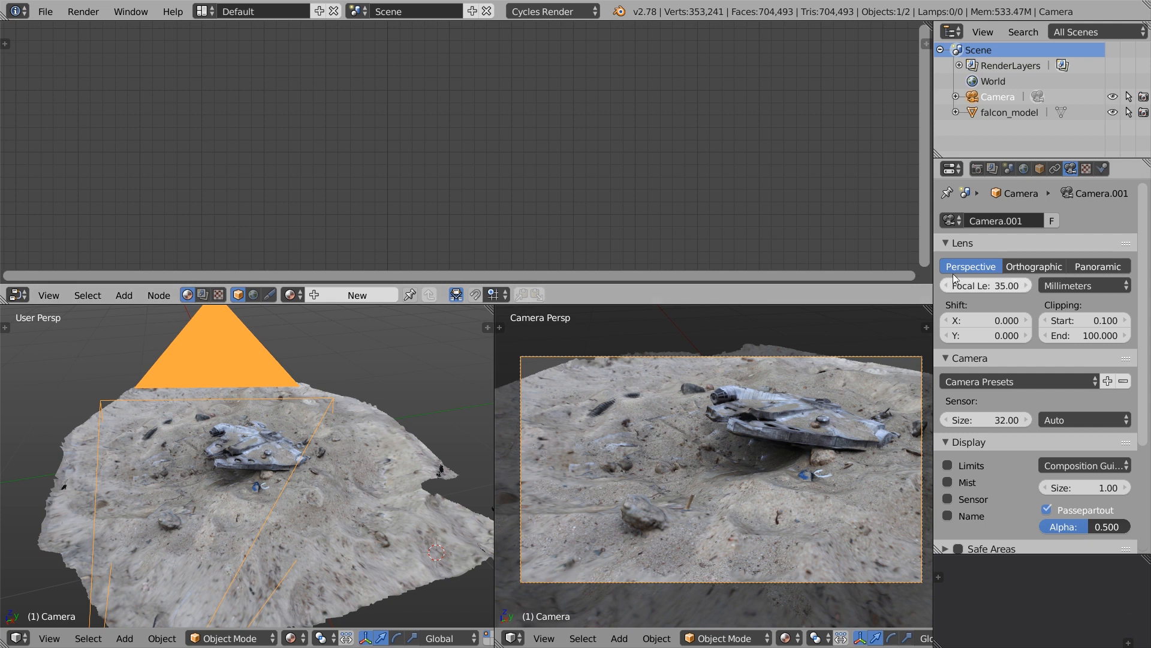
Step: Set the camera's focal length to 24 mm
left_click(994, 290)
left_click(994, 296)
left_click_drag(993, 289, 934, 301)
left_click(969, 290)
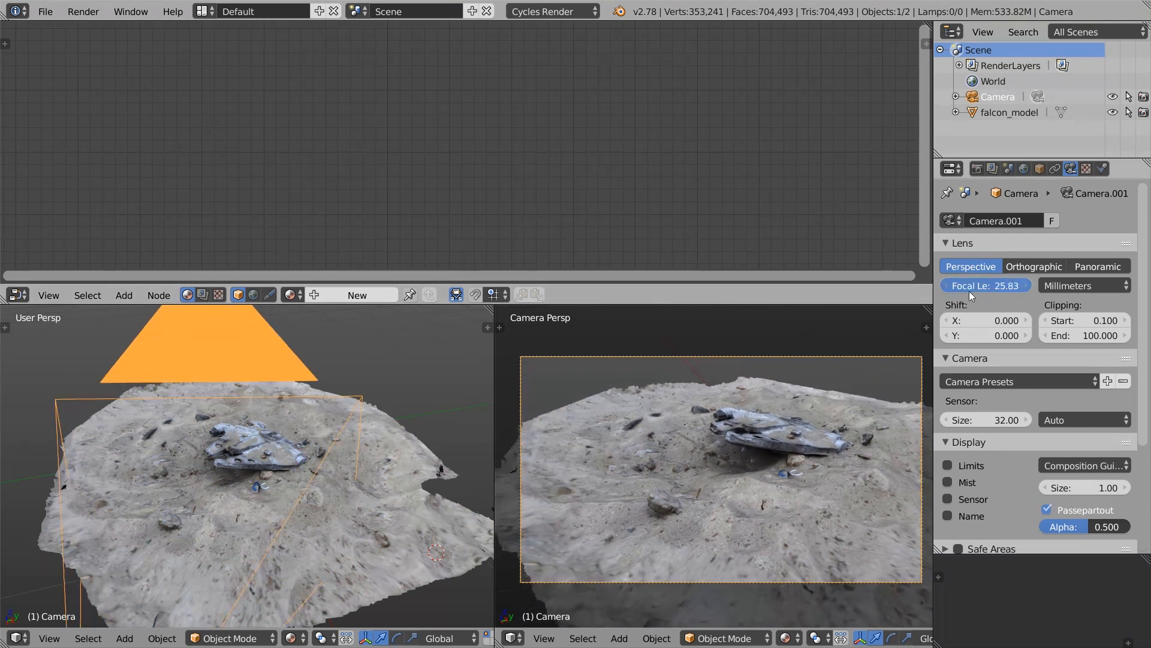
type("24")
key("Return")
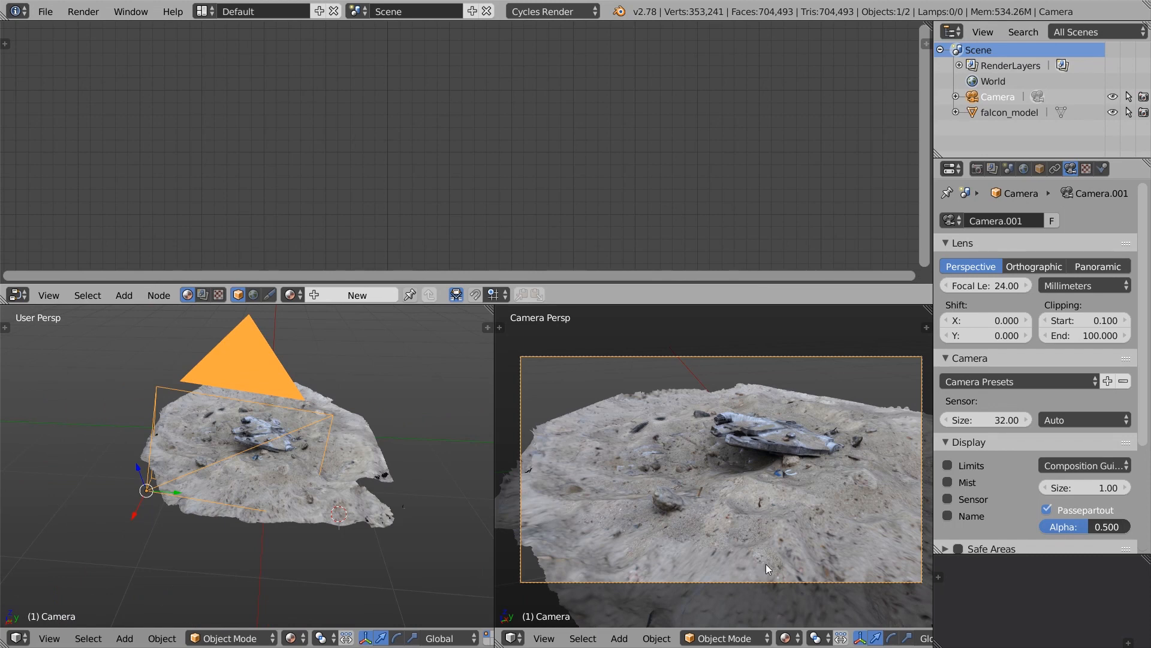
Step: Preview the camera view in Rendered shading and enable nodes for the World surface
left_click(786, 638)
left_click(834, 537)
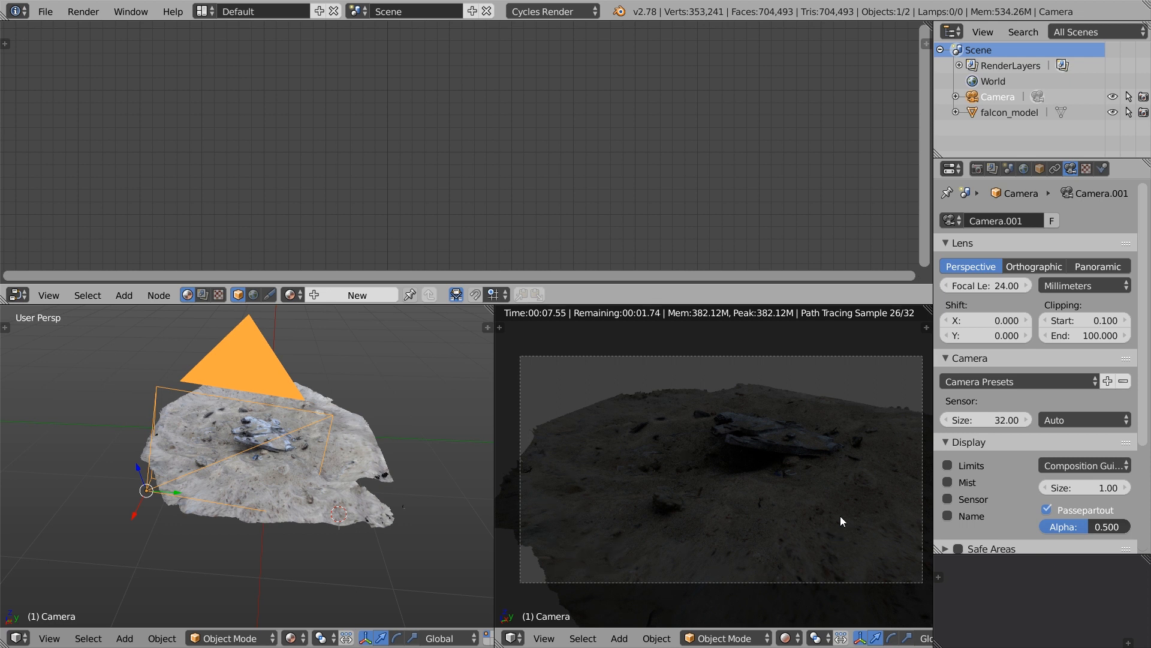
left_click(1023, 170)
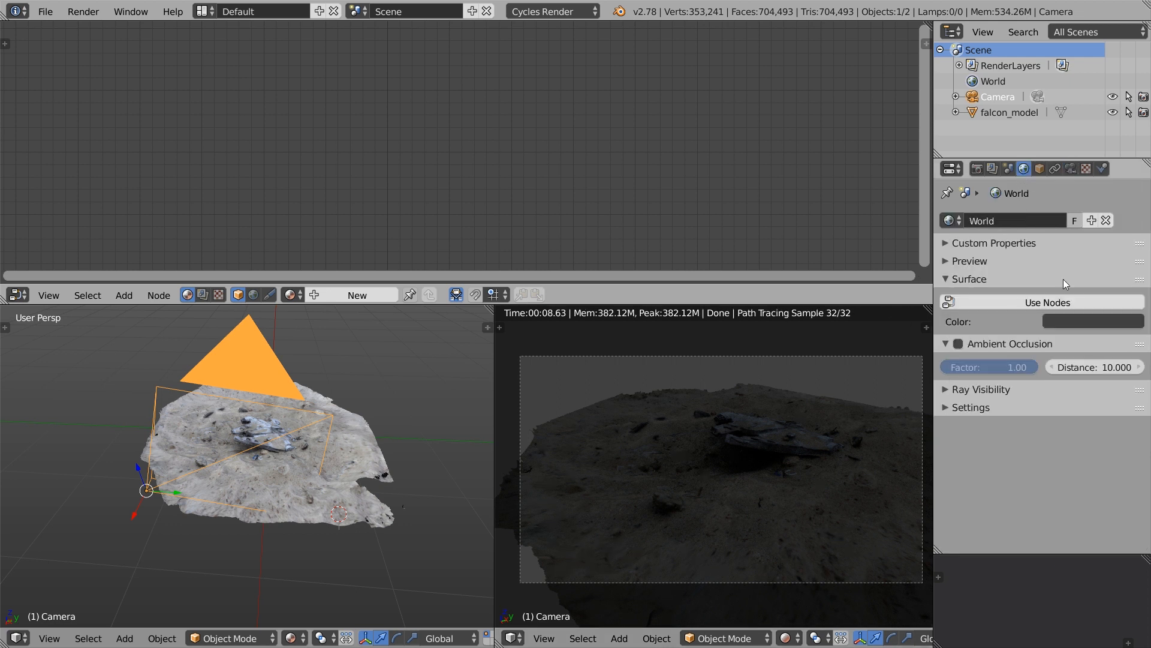
left_click(1075, 304)
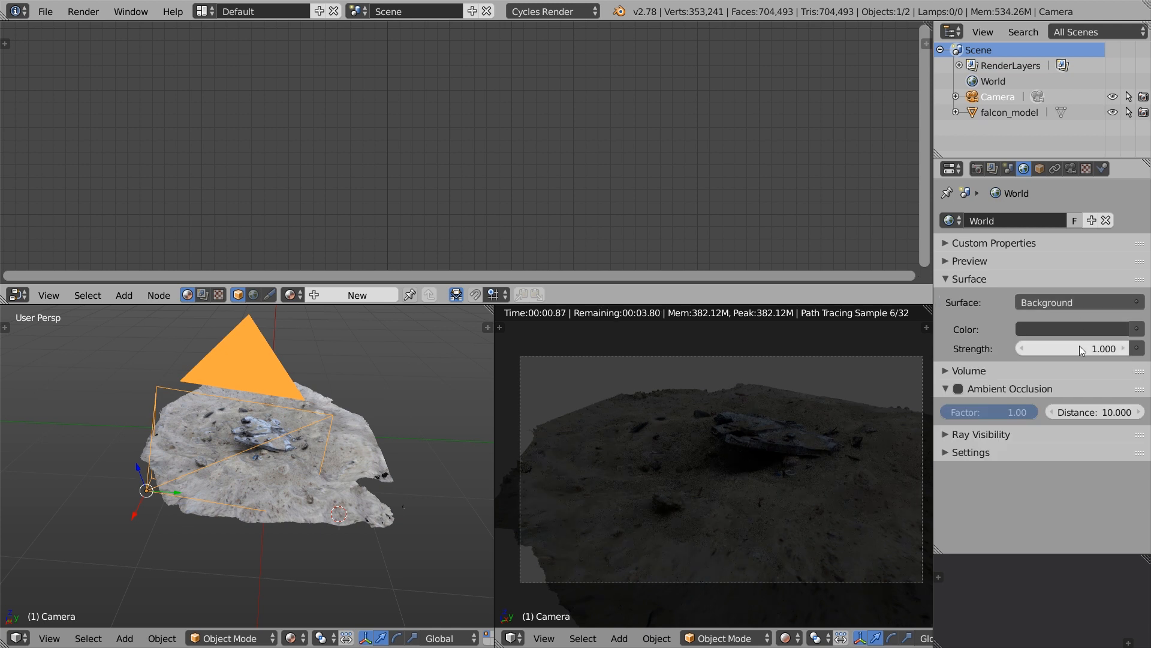
Step: Raise the World background strength to 12
left_click(1120, 349)
left_click(1120, 349)
left_click(1121, 349)
left_click(1121, 349)
left_click(1121, 349)
left_click(1121, 349)
left_click(1121, 349)
left_click(1121, 349)
left_click_drag(1080, 351, 1080, 351)
middle_click_drag(253, 415, 248, 456)
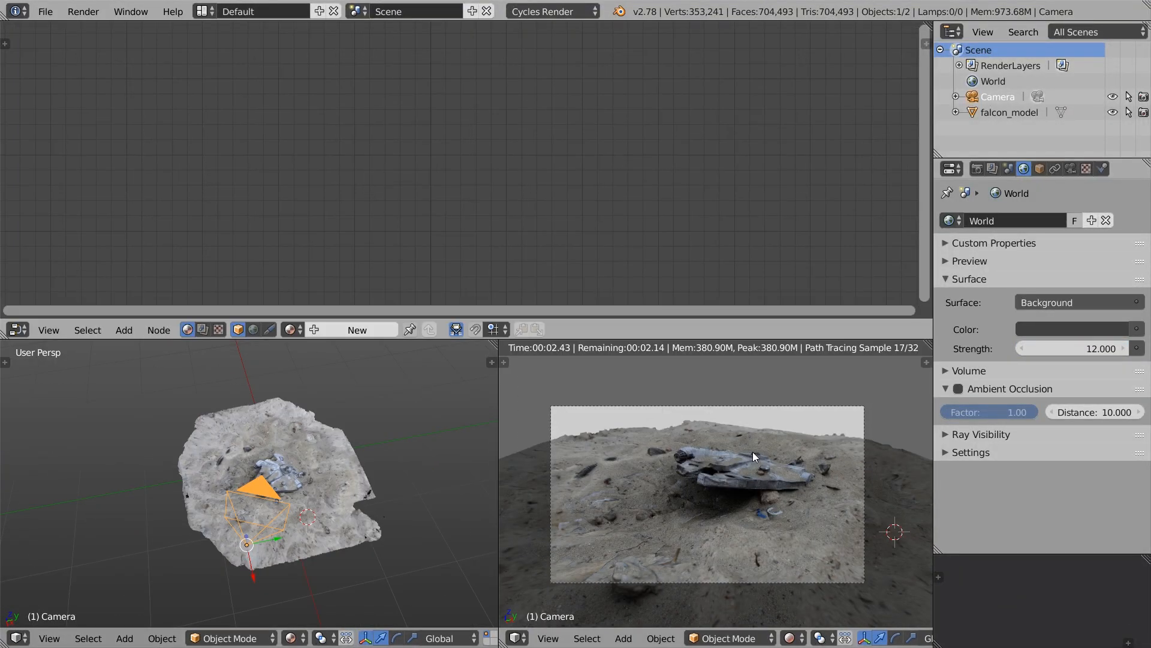
Step: Set the Cycles render device to GPU Compute
left_click(977, 169)
left_click(978, 215)
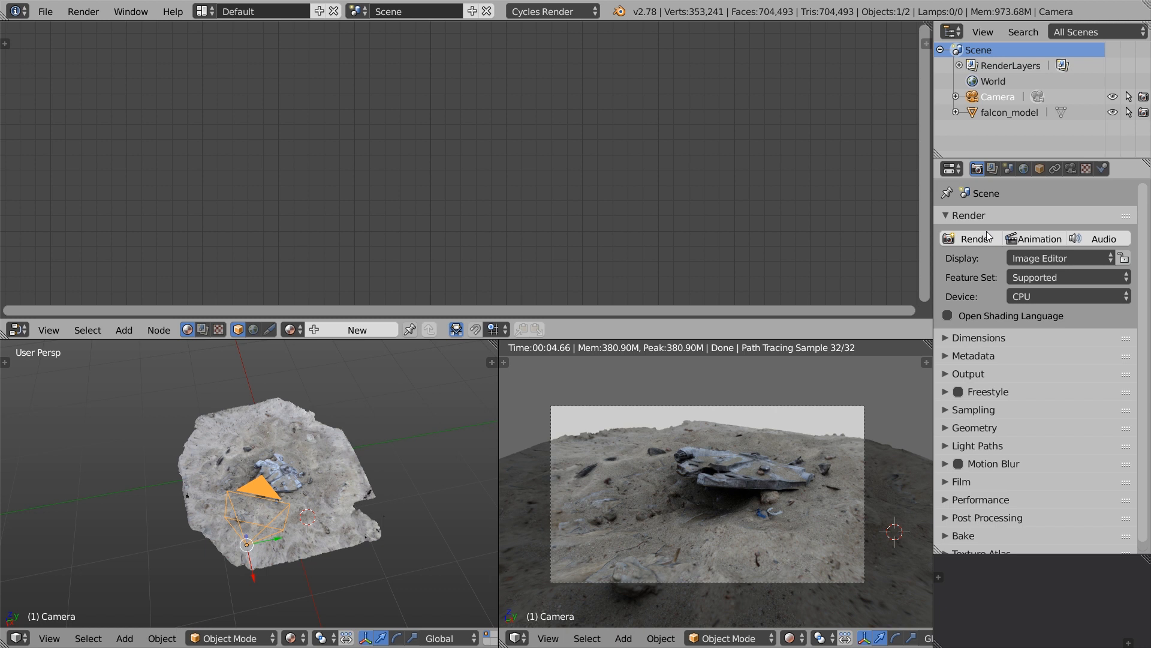
left_click(1025, 297)
left_click(1085, 261)
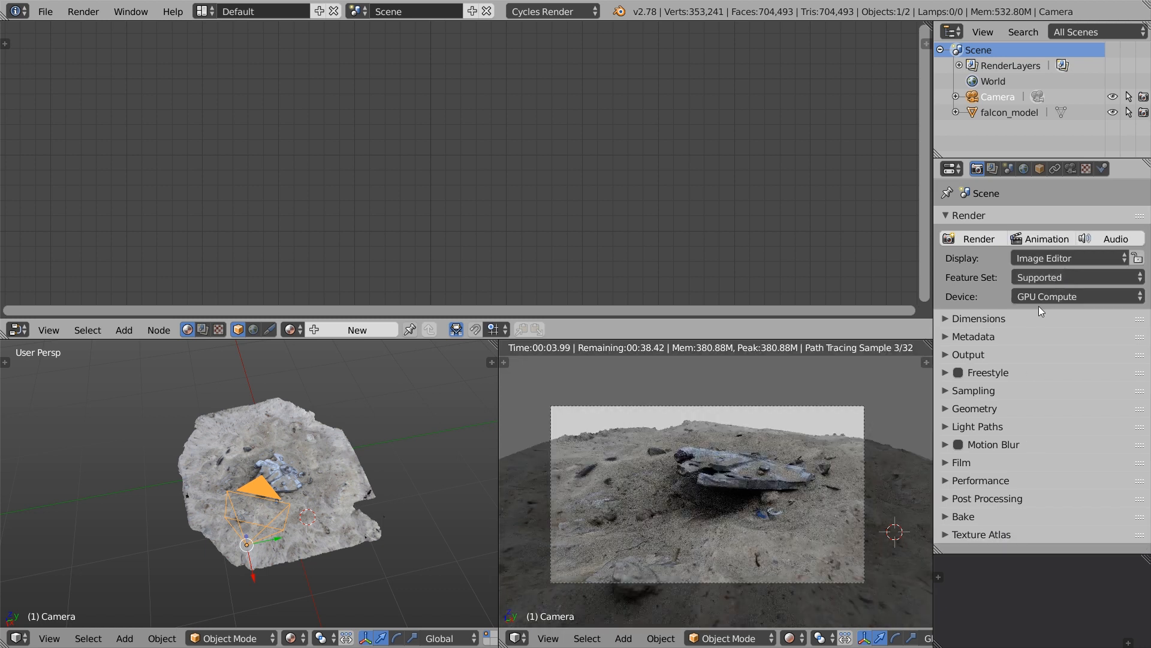
Step: Set the maximum and minimum Light Paths bounces to 0
left_click(991, 423)
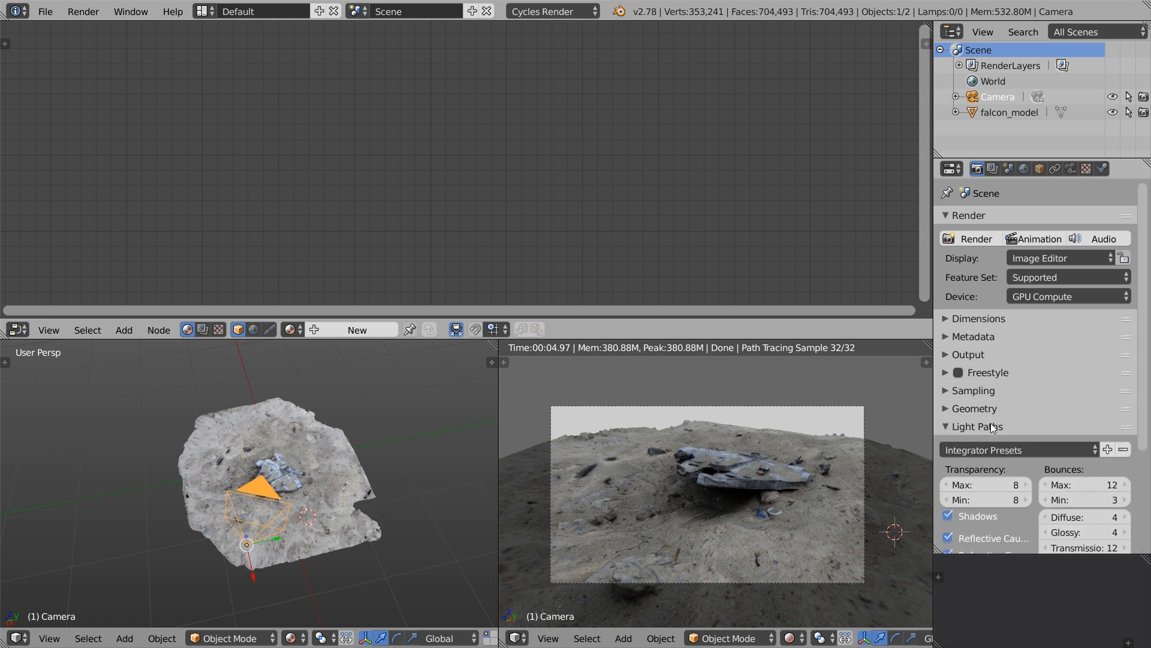
scroll(990, 423, "down", 3)
left_click(1053, 414)
left_click(1059, 411)
type("0")
key("Tab")
type("0")
key("Return")
scroll(1068, 394, "down", 3)
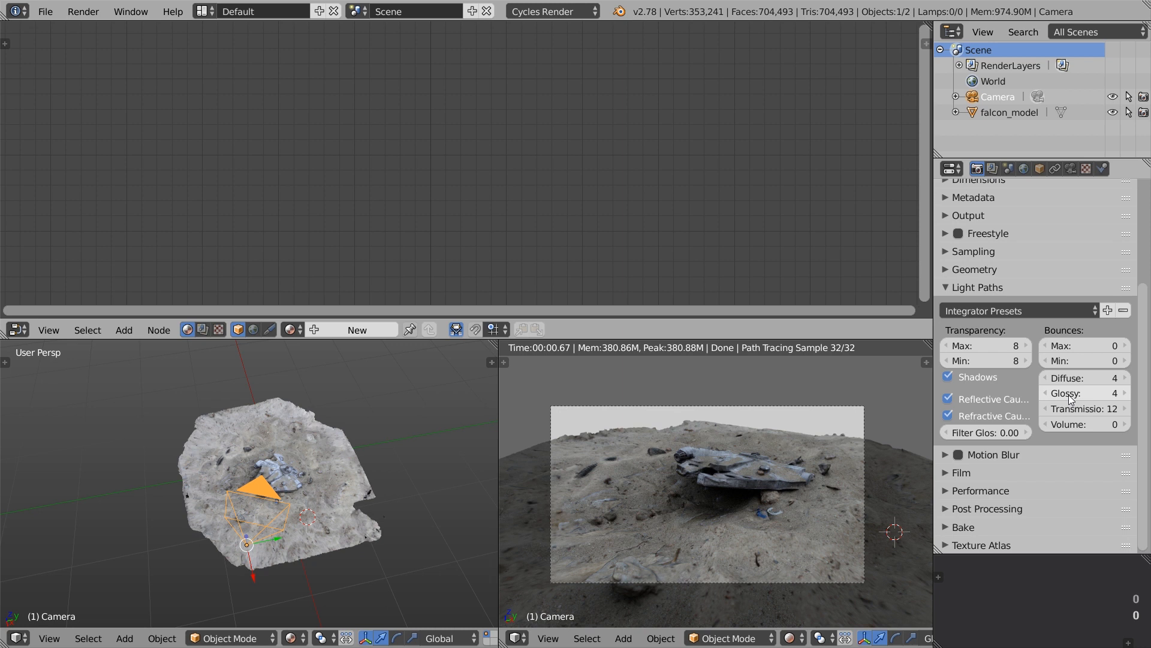
Step: Set the viewport start resolution to 512 in the render performance settings
left_click(995, 490)
scroll(997, 483, "down", 5)
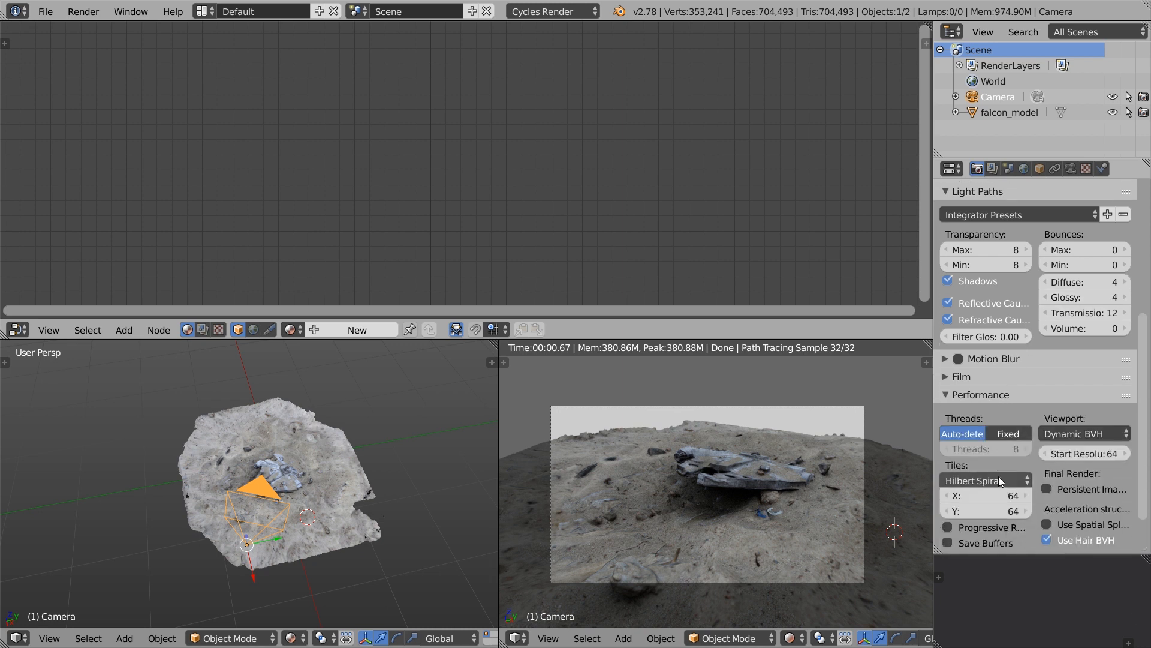
left_click(1077, 407)
type("512")
key("Return")
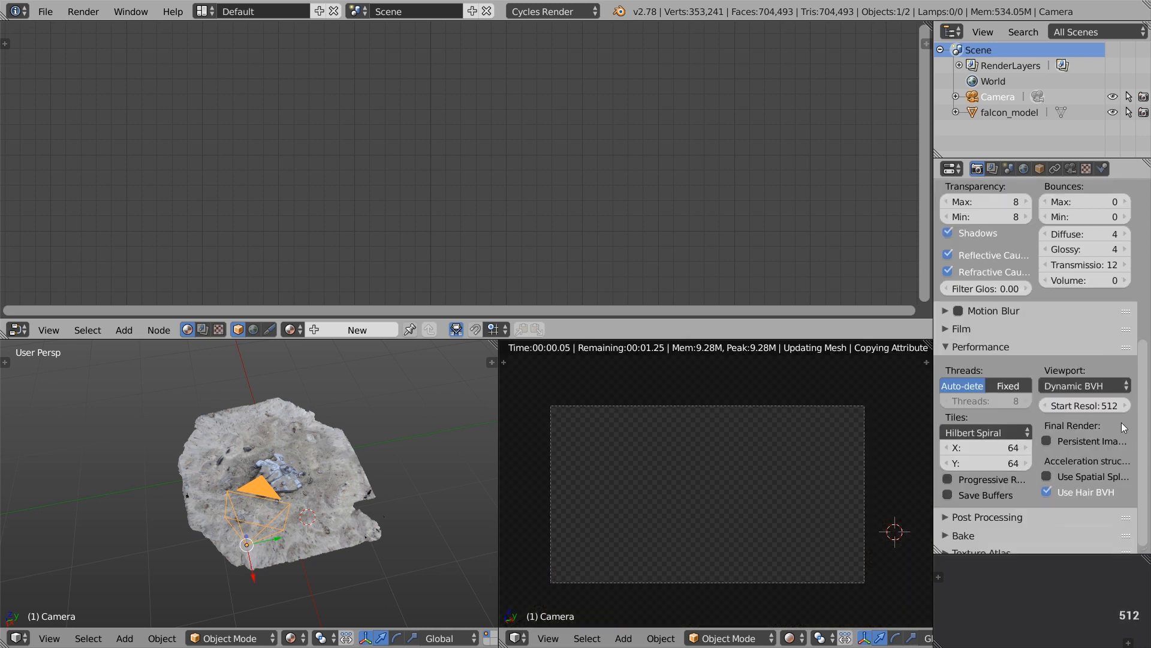
Step: Set the render tile size to 256 by 256 and disable Use Hair BVH
left_click(977, 445)
type("256")
key("Return")
left_click(980, 463)
type("256")
key("Return")
left_click(1047, 492)
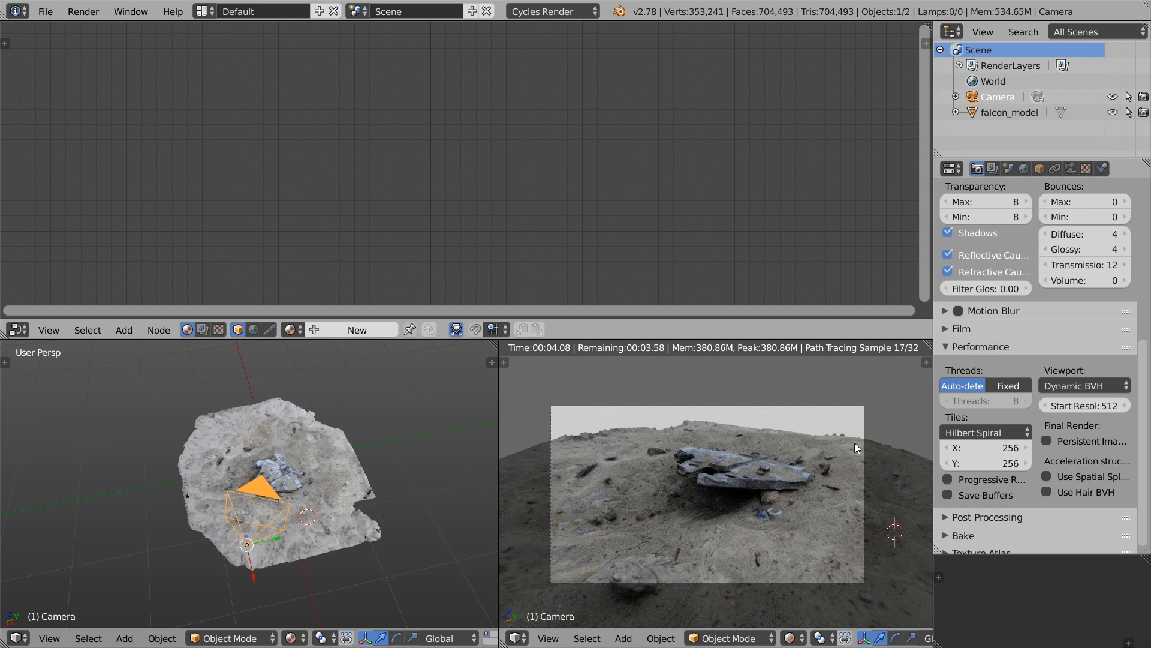
Step: Fly the camera around the falcon to try out closer framings in the rendered preview
key("shift+f")
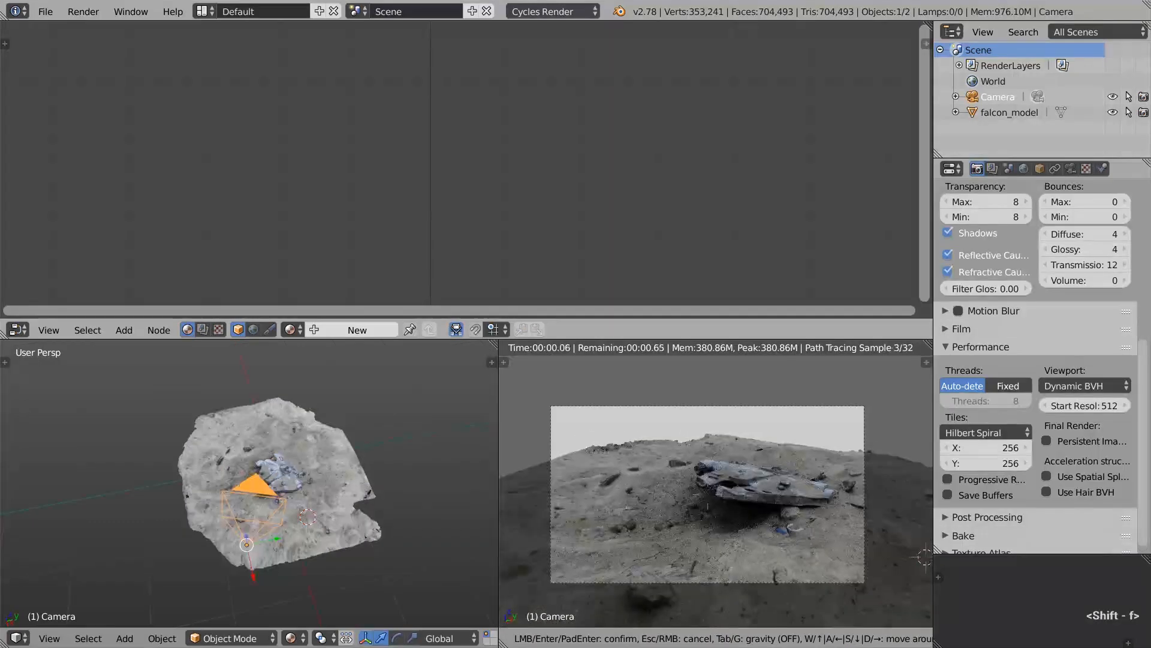
key("w")
key("s")
key("w")
key("s")
key("d")
key("d")
key("w")
key("d")
key("a")
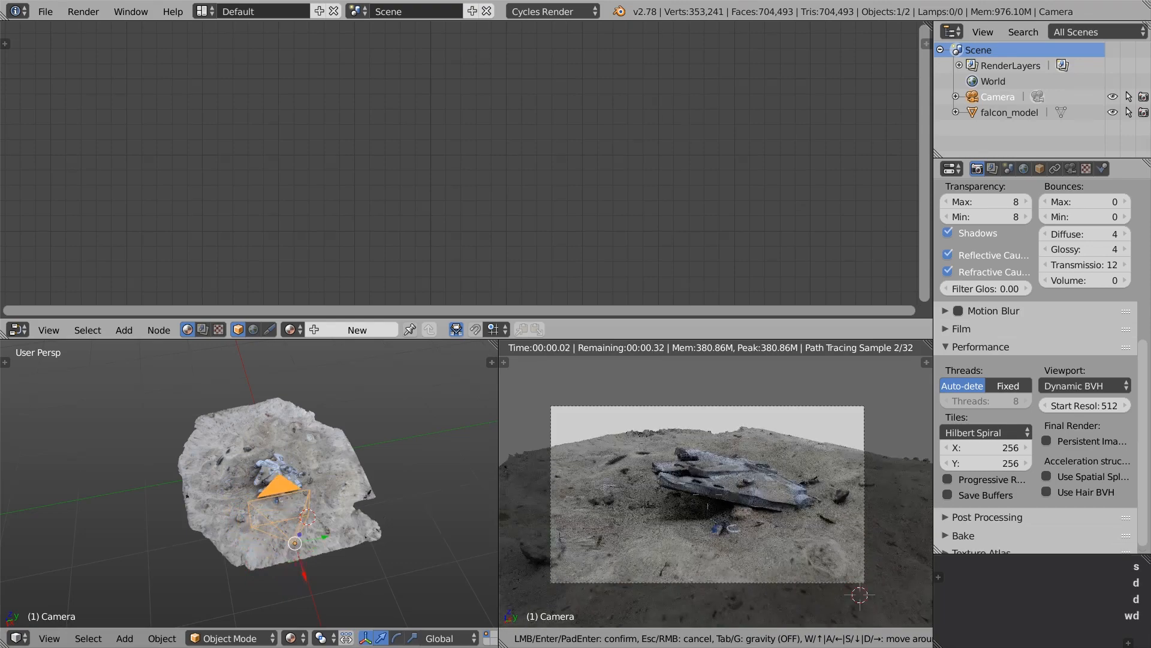
key("w")
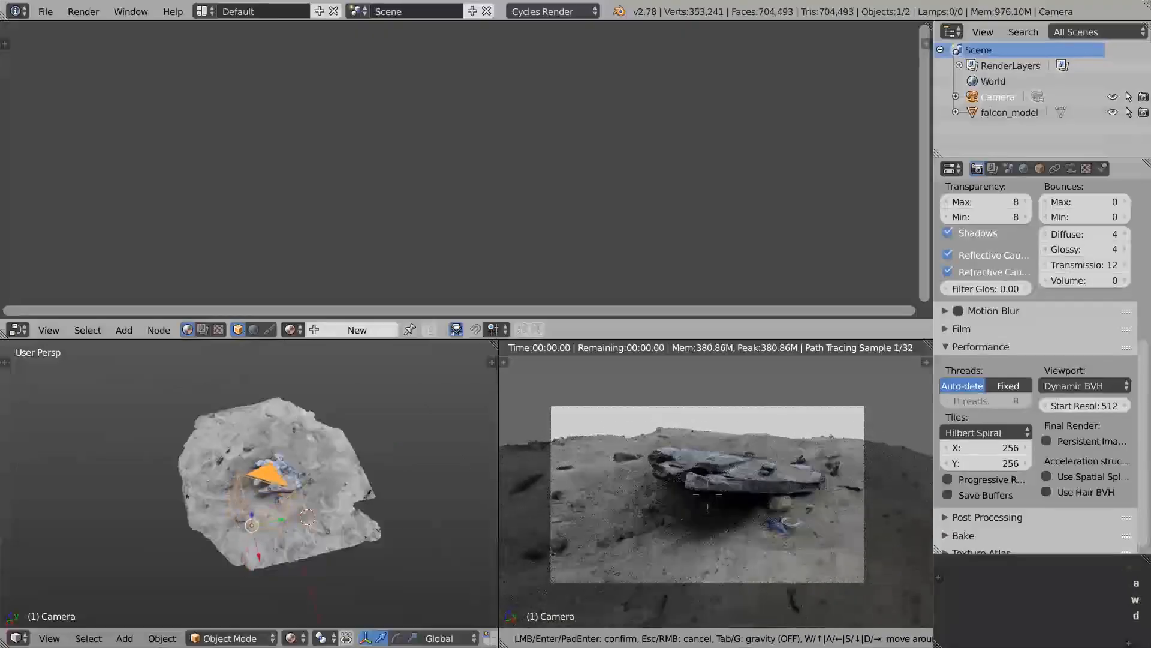
key("d")
key("w")
key("s")
key("s")
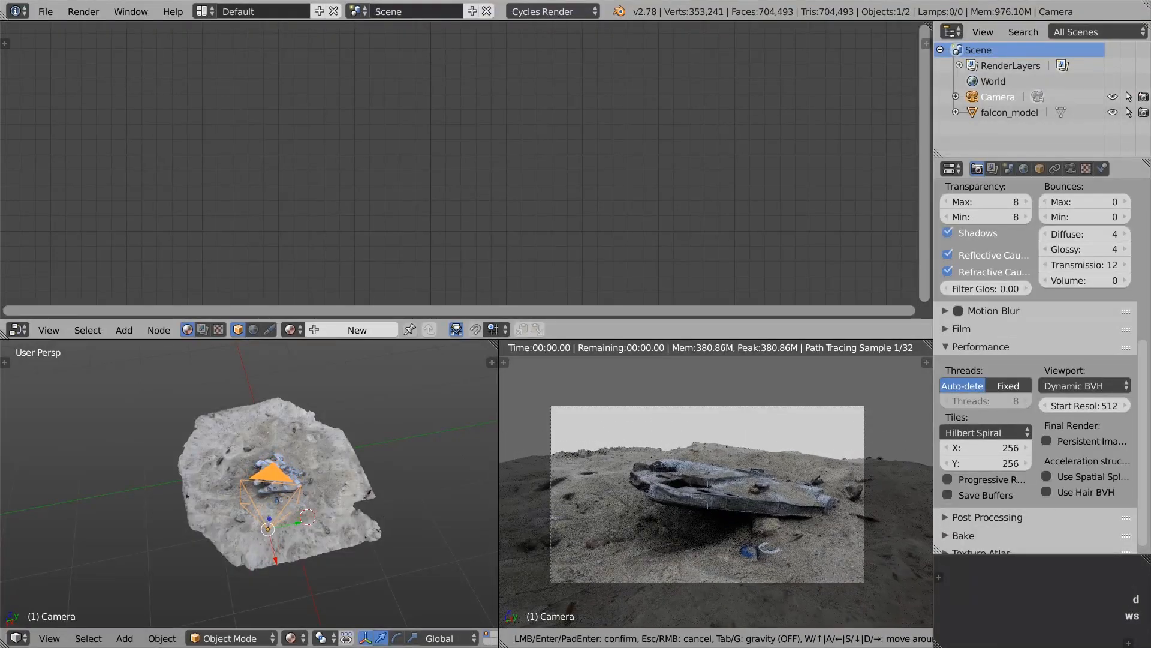
left_click(716, 484)
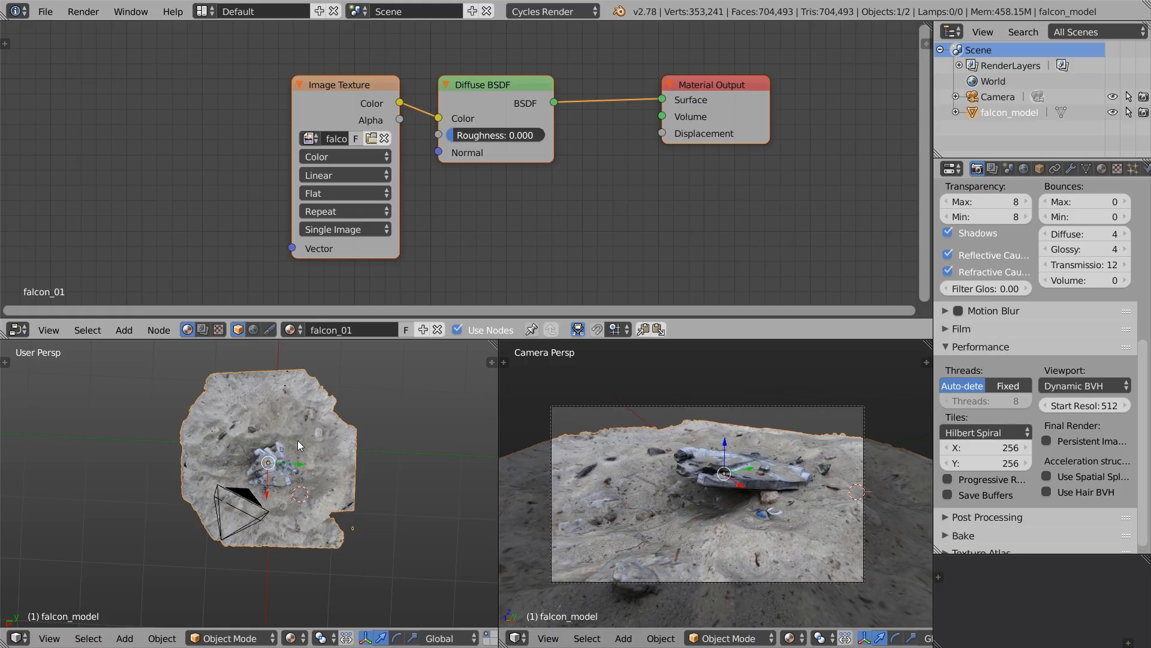
Step: In Edit Mode with wireframe display, box-select the part of the falcon_model terrain behind the falcon
key("Tab")
key("a")
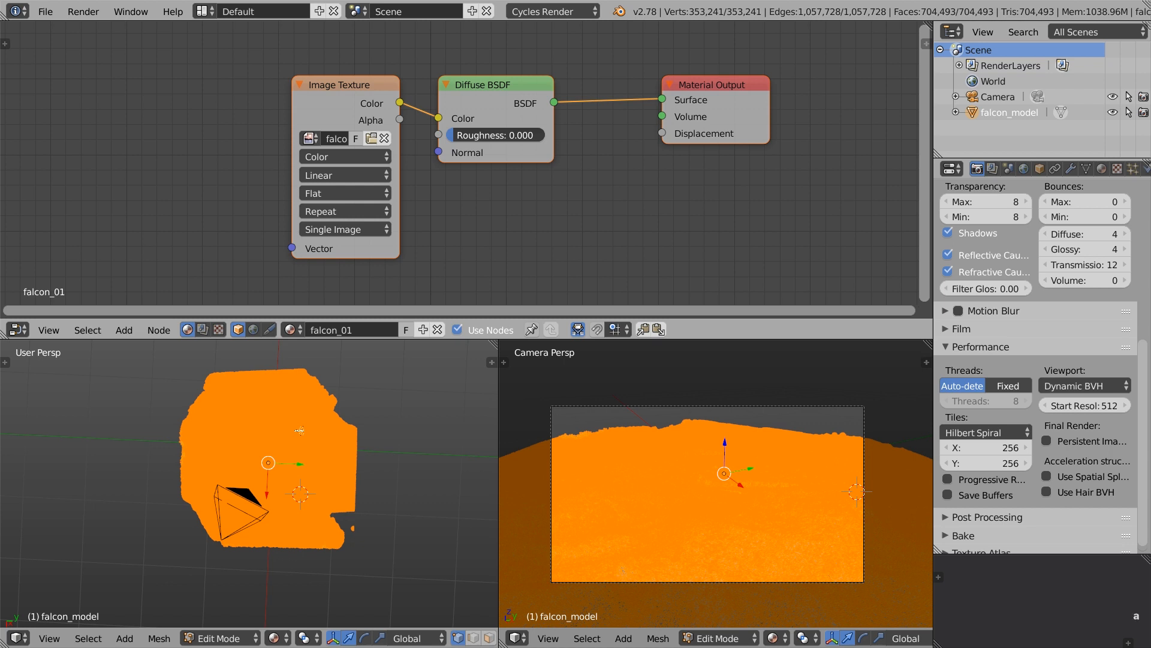
scroll(299, 430, "up", 8)
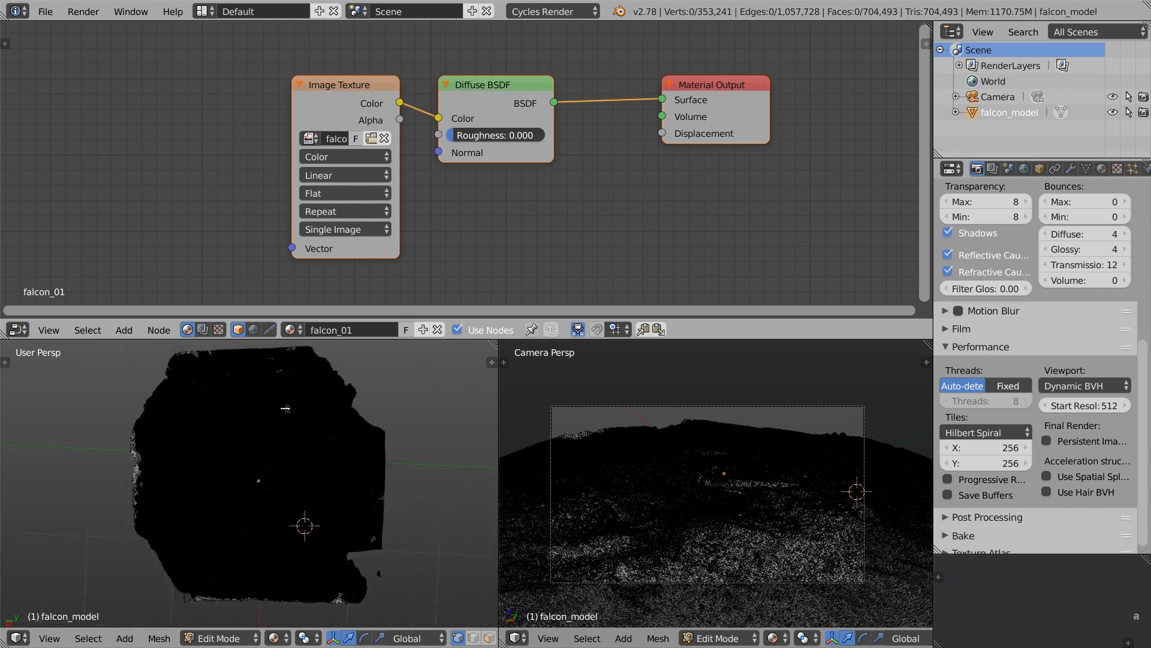
scroll(276, 437, "up", 2)
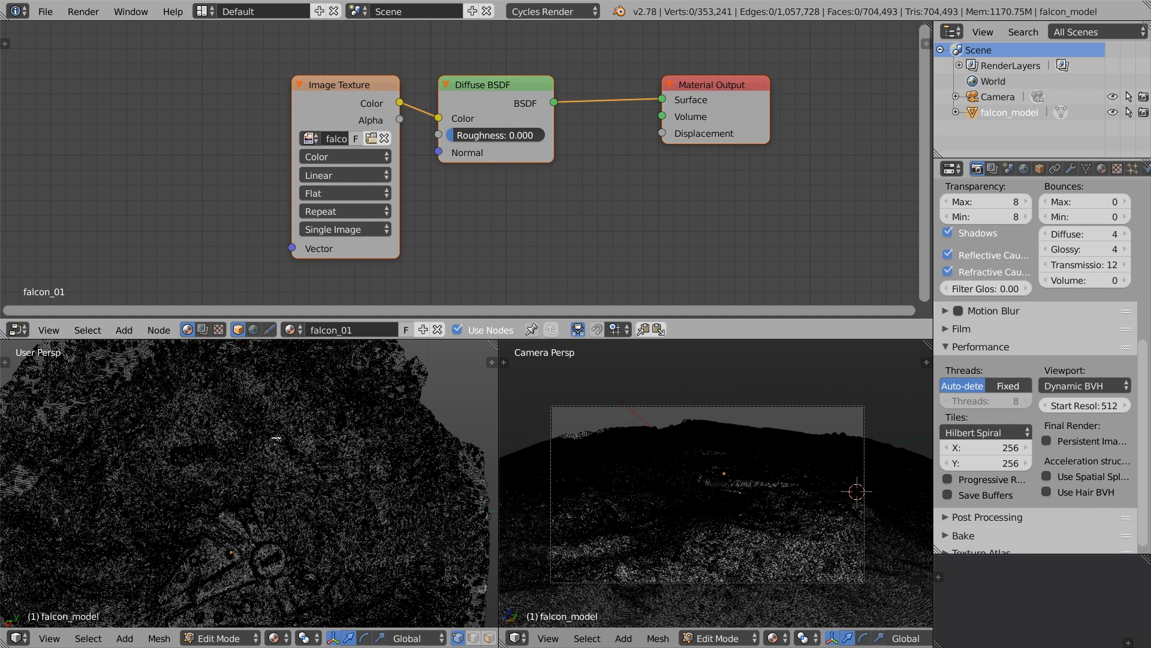
scroll(276, 438, "down", 6)
key("z")
key("b")
left_click_drag(108, 353, 418, 452)
middle_click_drag(765, 477, 800, 485)
scroll(750, 450, "up", 2)
scroll(750, 450, "up", 3)
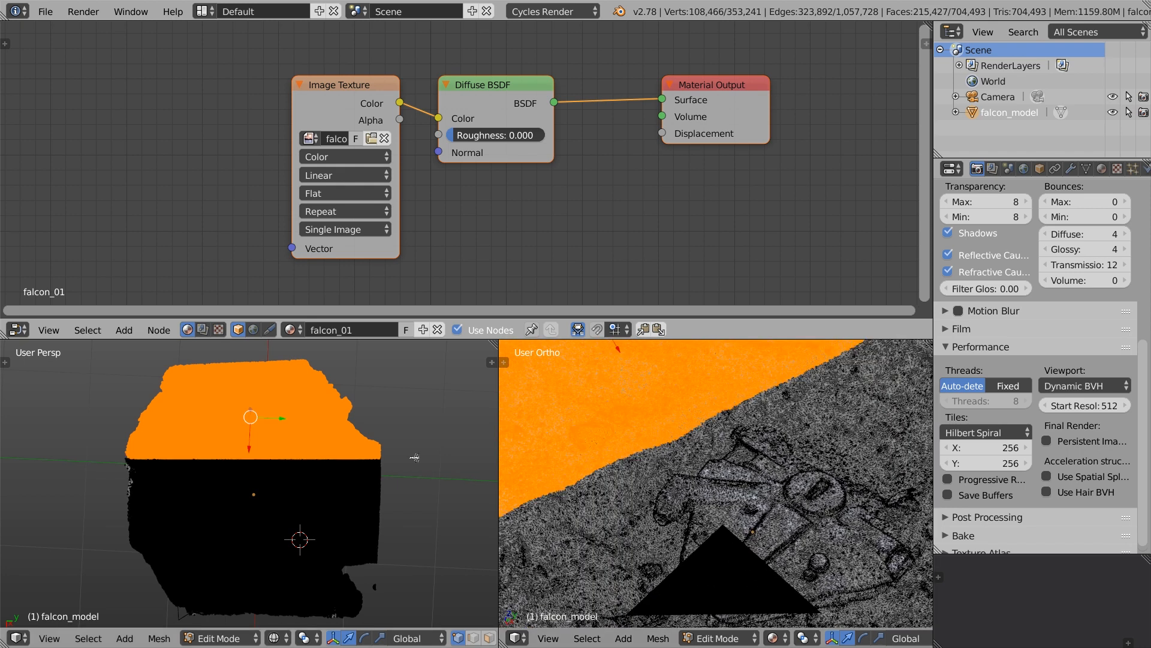
Step: Duplicate the selected terrain portion, separate the selection into its own object and return to Object Mode
key("shift+d")
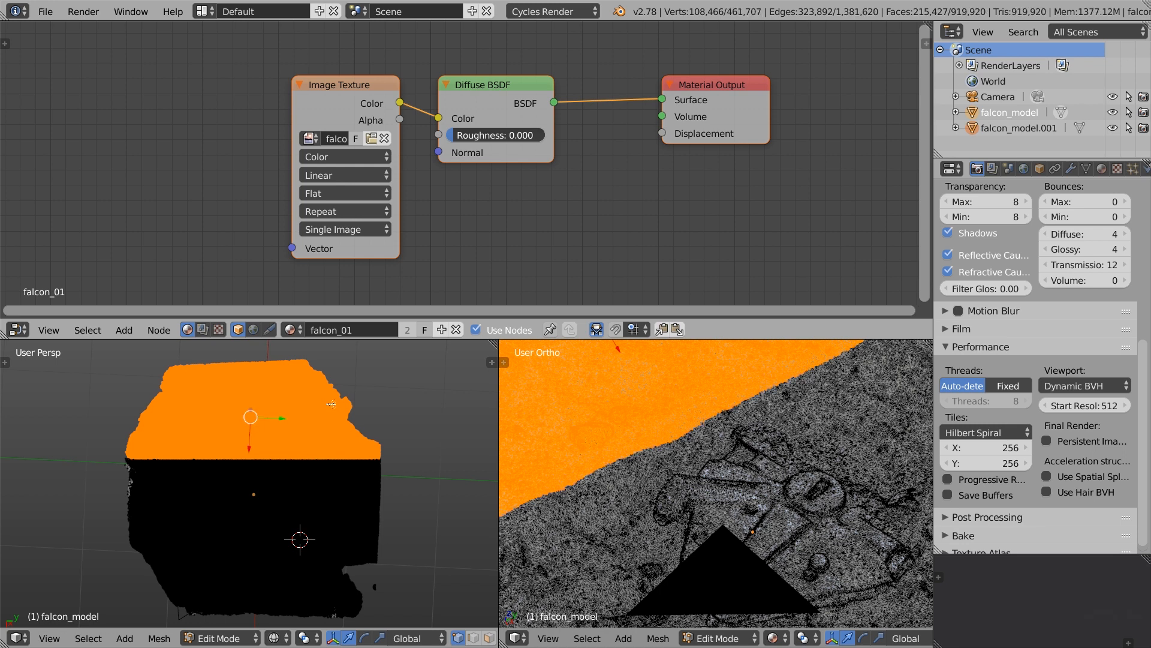
key("p")
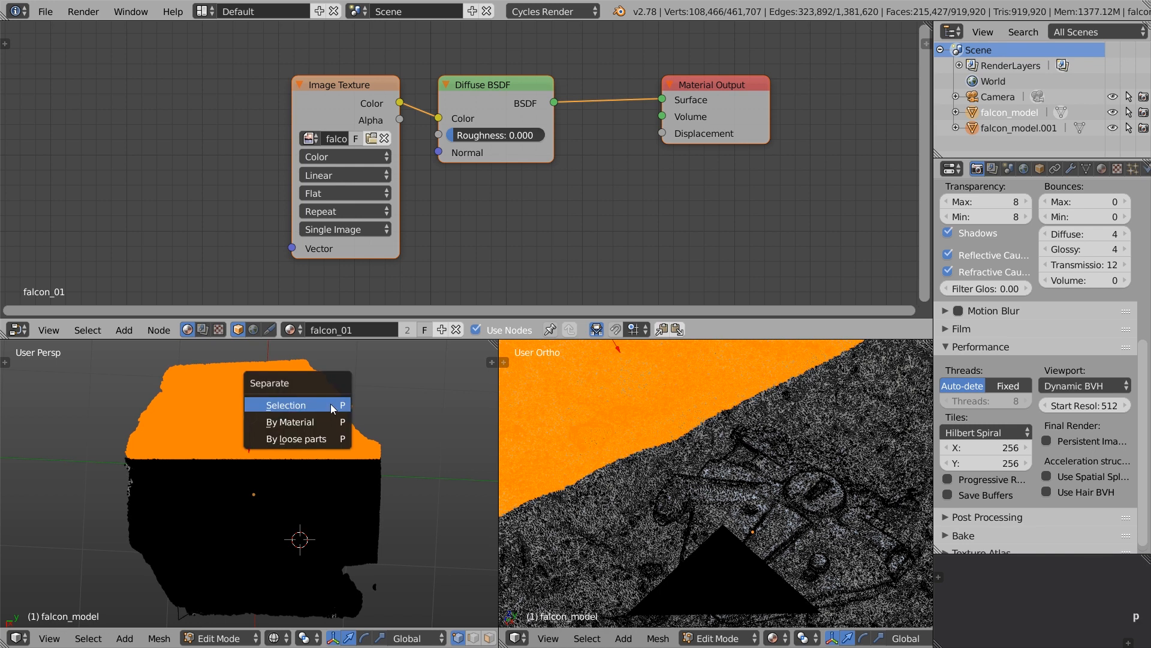
left_click(331, 406)
key("Tab")
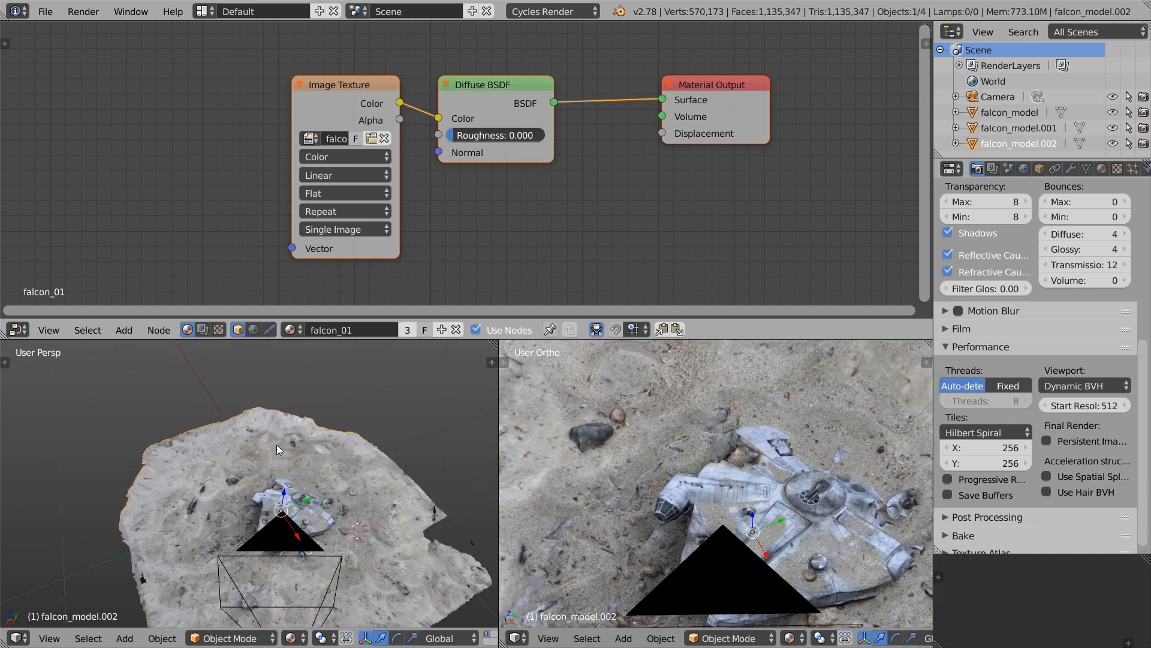
Step: Raise the separated terrain piece about 0.27 units along the global Z axis
key("g")
key("z")
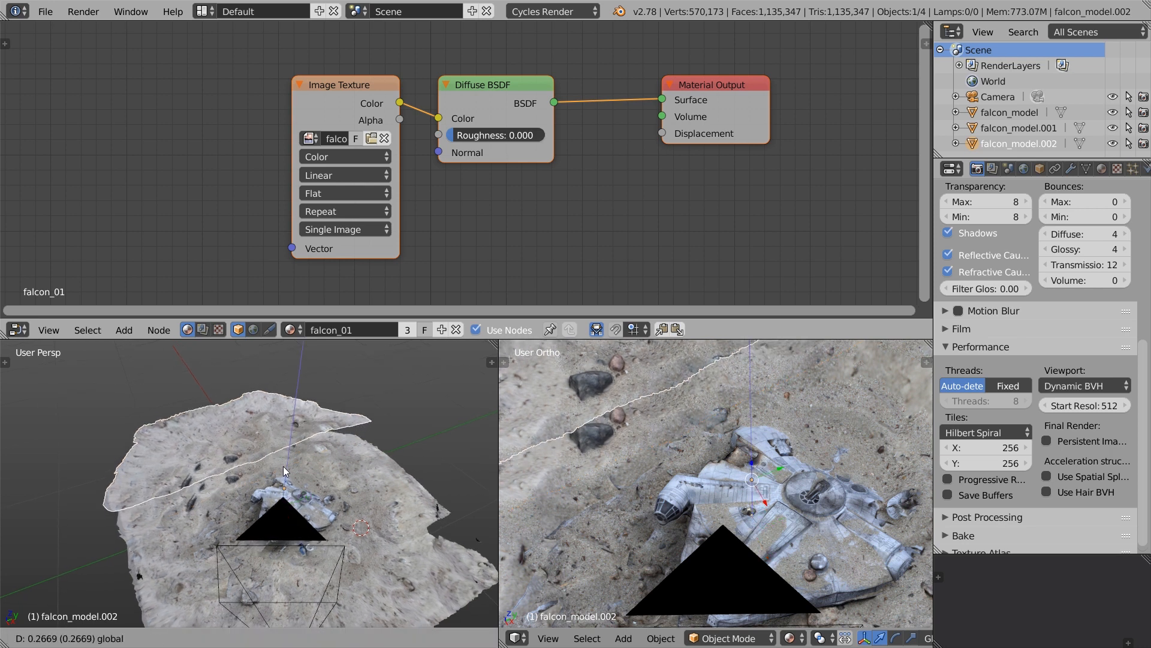
left_click(284, 473)
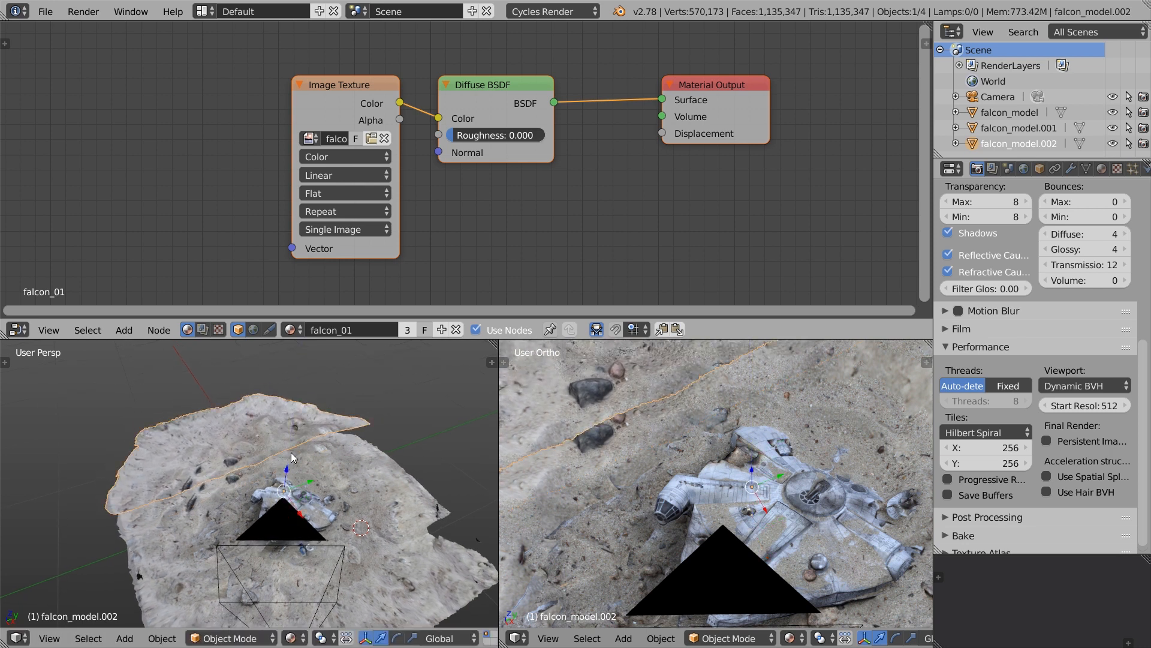
Step: Look through the camera and preview the raised background terrain in Rendered shading
key("KP_0")
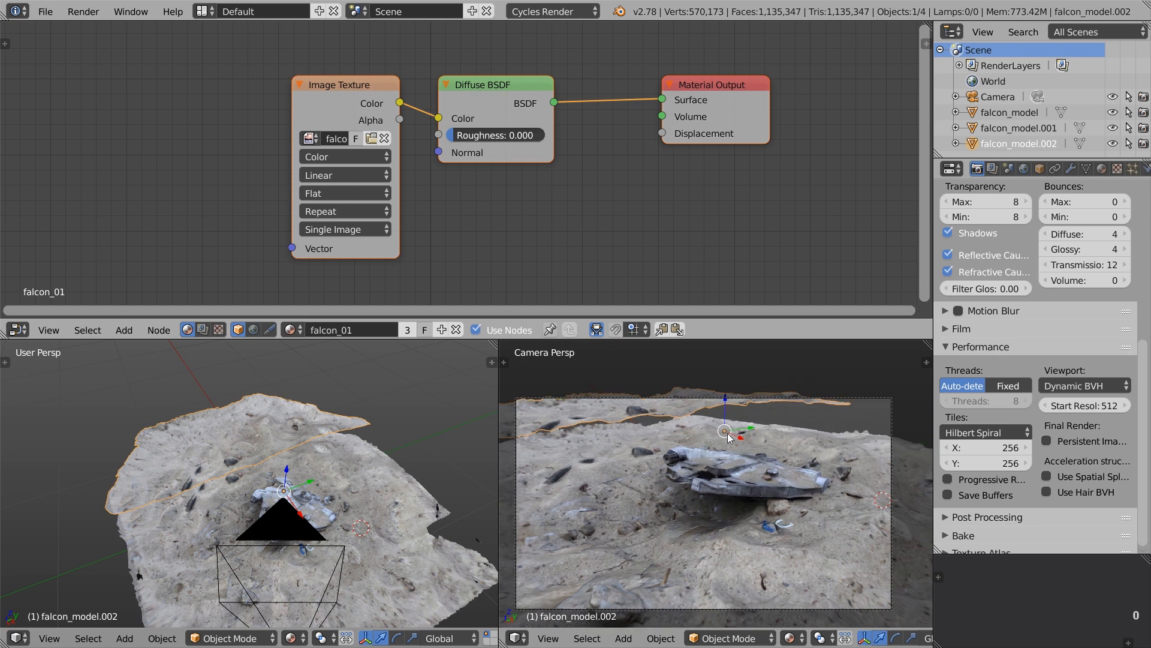
left_click(790, 638)
left_click(829, 529)
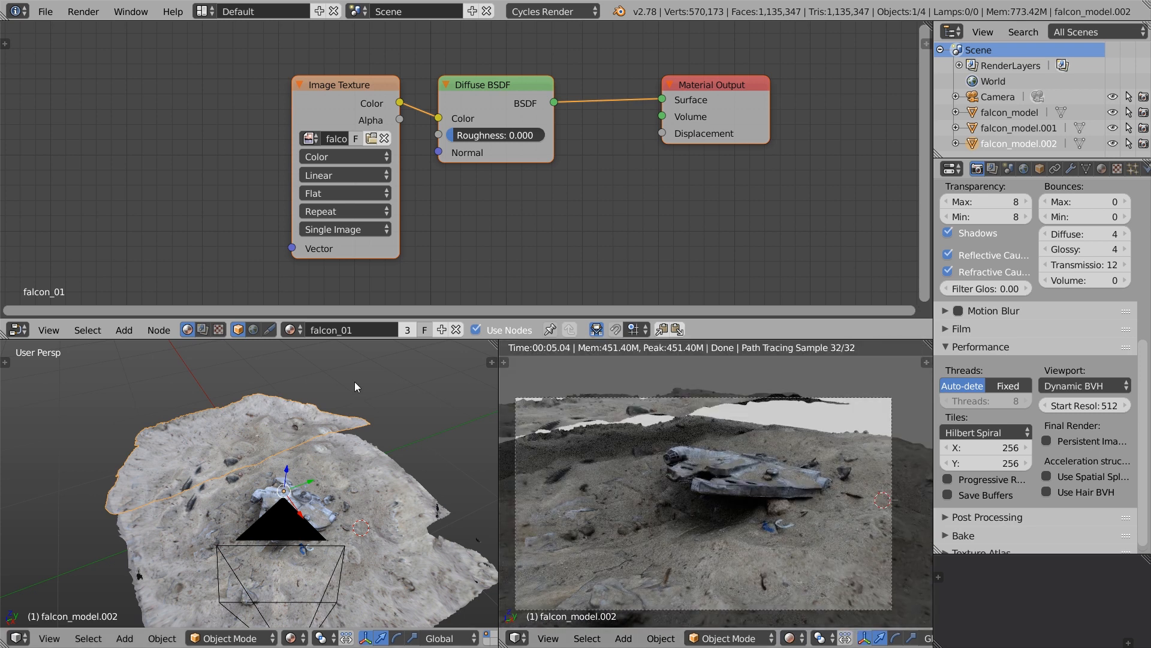
Step: Adjust the separated terrain piece's height and move it horizontally away from the falcon, keeping the global Z position locked for the horizontal move
middle_click_drag(329, 430, 333, 427)
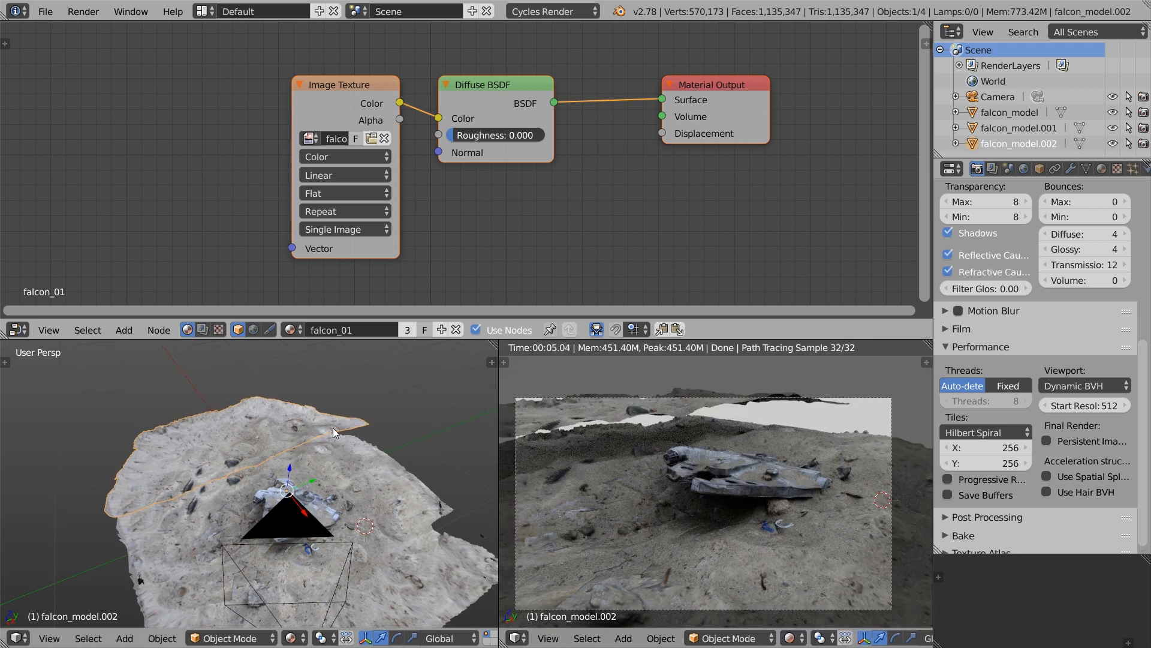
key("g")
key("z")
left_click(305, 458)
key("g")
key("shift+z")
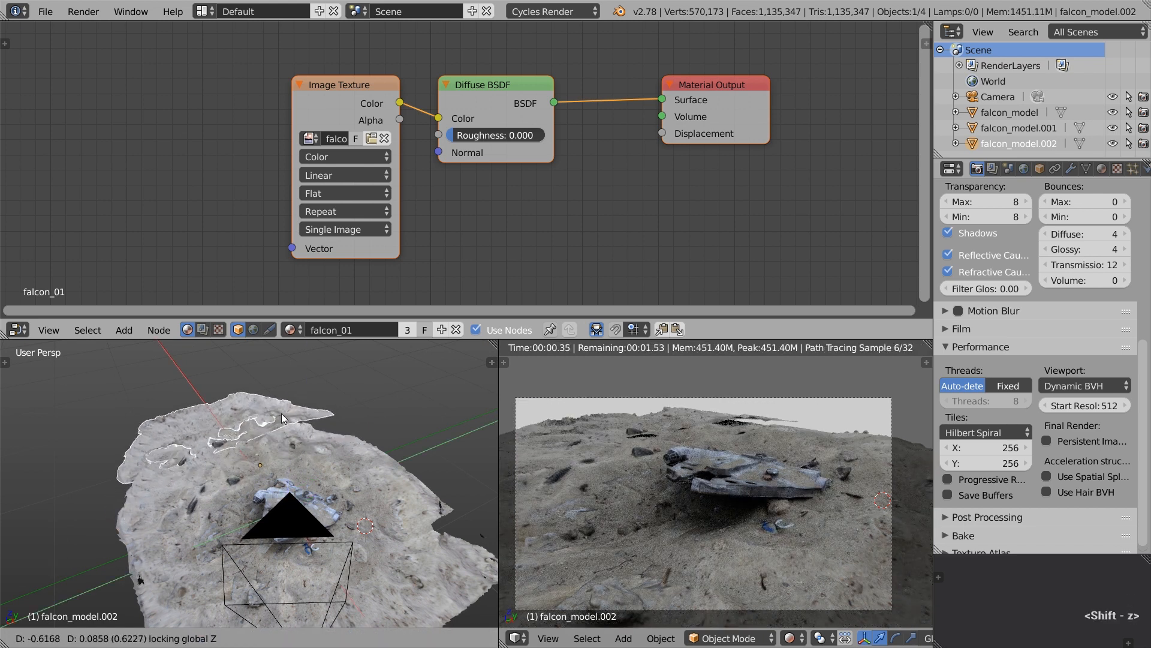
left_click(254, 401)
Step: Duplicate the background terrain piece in place and rotate the copy about -58° around the global Z axis
key("shift+d")
right_click(231, 412)
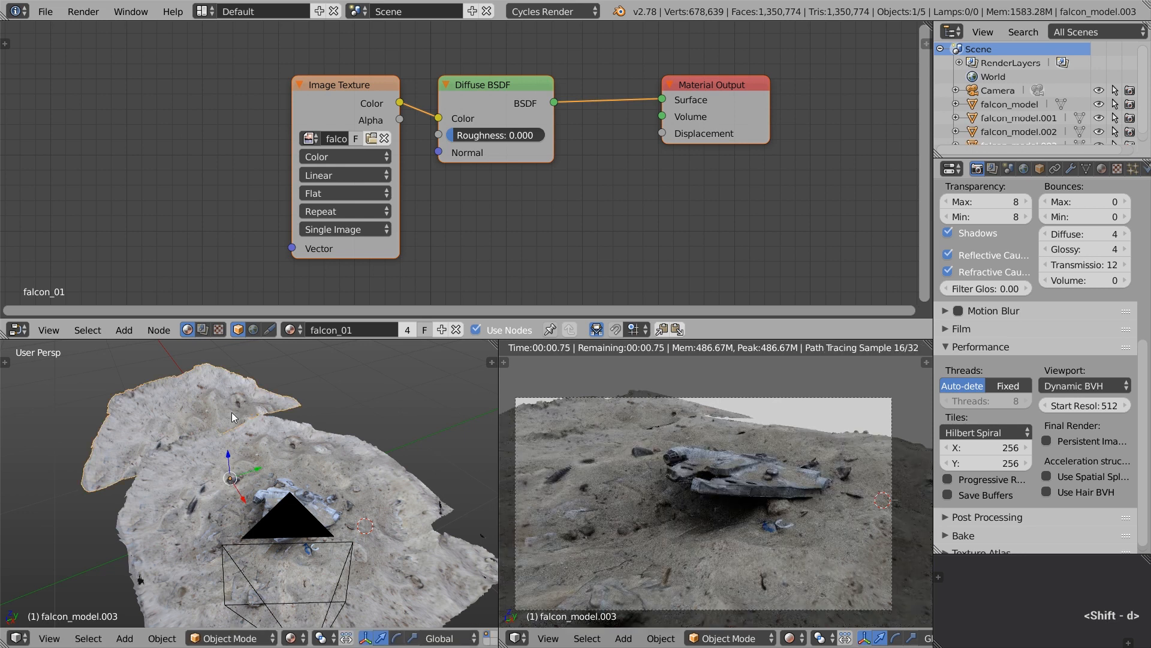
key("r")
key("z")
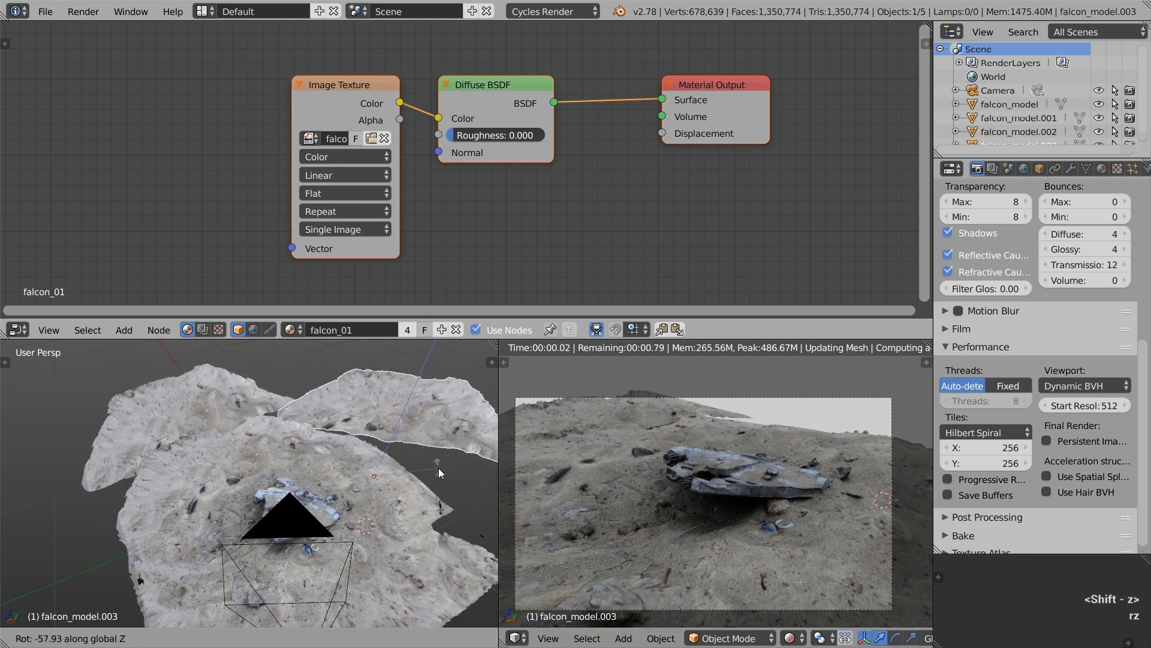
left_click(439, 469)
Step: Shift the terrain copy about 0.75 units in the horizontal plane and rotate it slightly to fill the gap in the skyline
key("g")
key("shift+z")
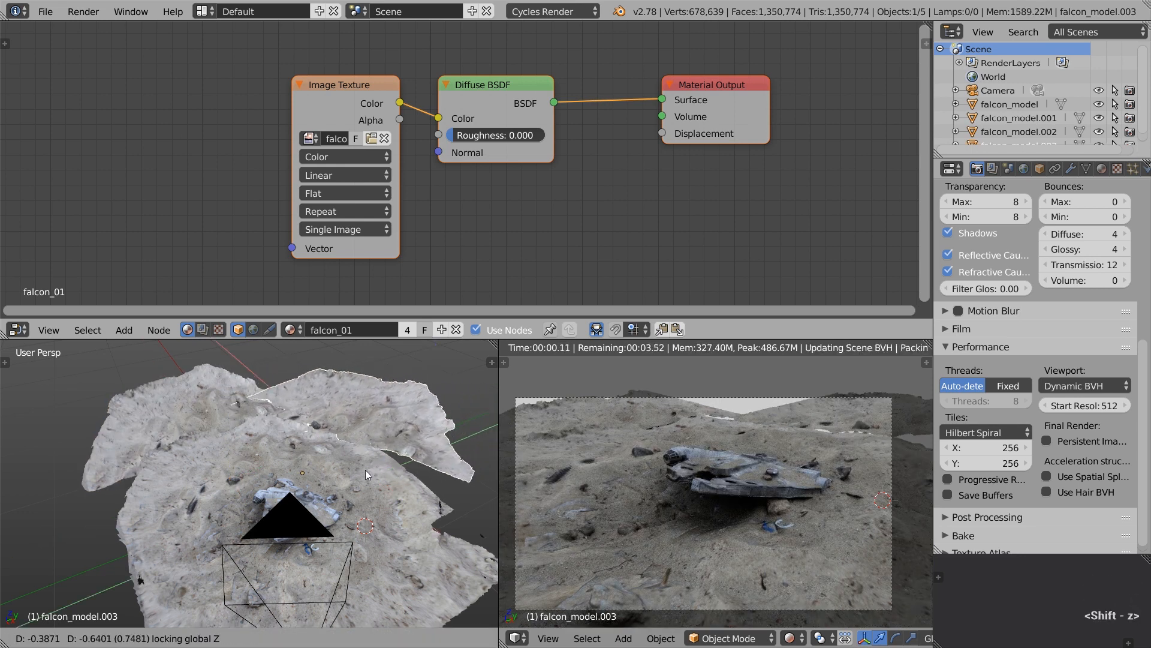
left_click(365, 470)
middle_click_drag(412, 424, 397, 417)
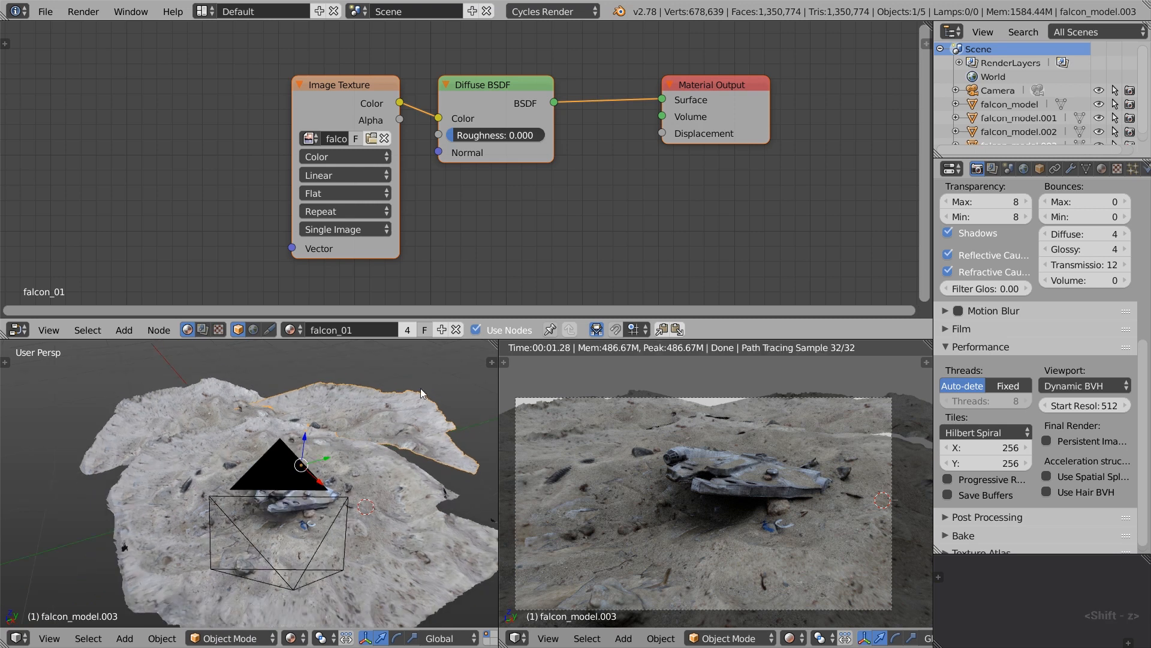
key("r")
left_click(444, 373)
middle_click_drag(860, 469, 855, 469)
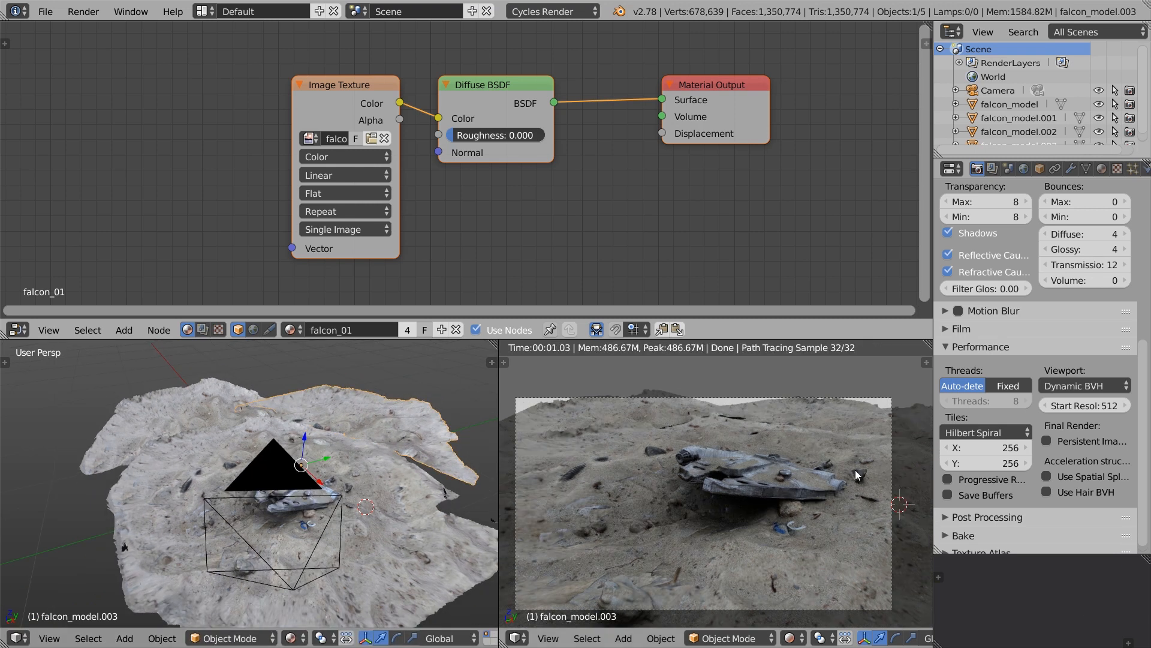
Step: Place the 3D cursor on top of the falcon and add a point lamp there
mouse_move(343, 498)
middle_mouse_down()
mouse_move(319, 495)
mouse_move(355, 498)
mouse_move(329, 483)
middle_mouse_up()
left_click(332, 477)
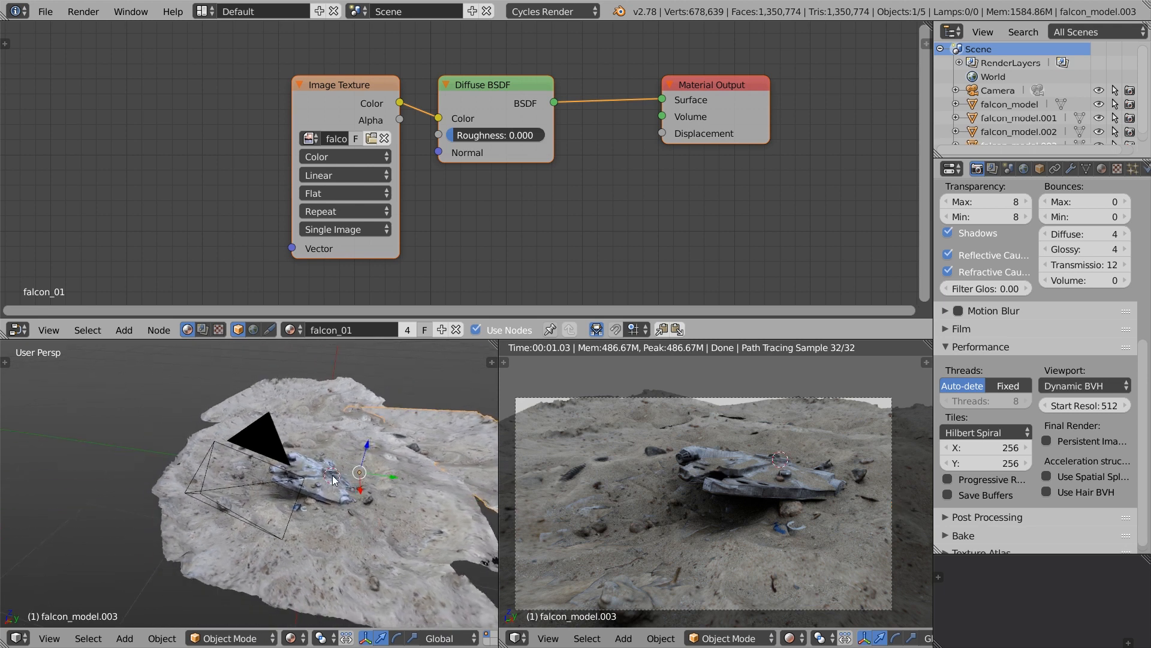
key("shift+a")
mouse_move(325, 493)
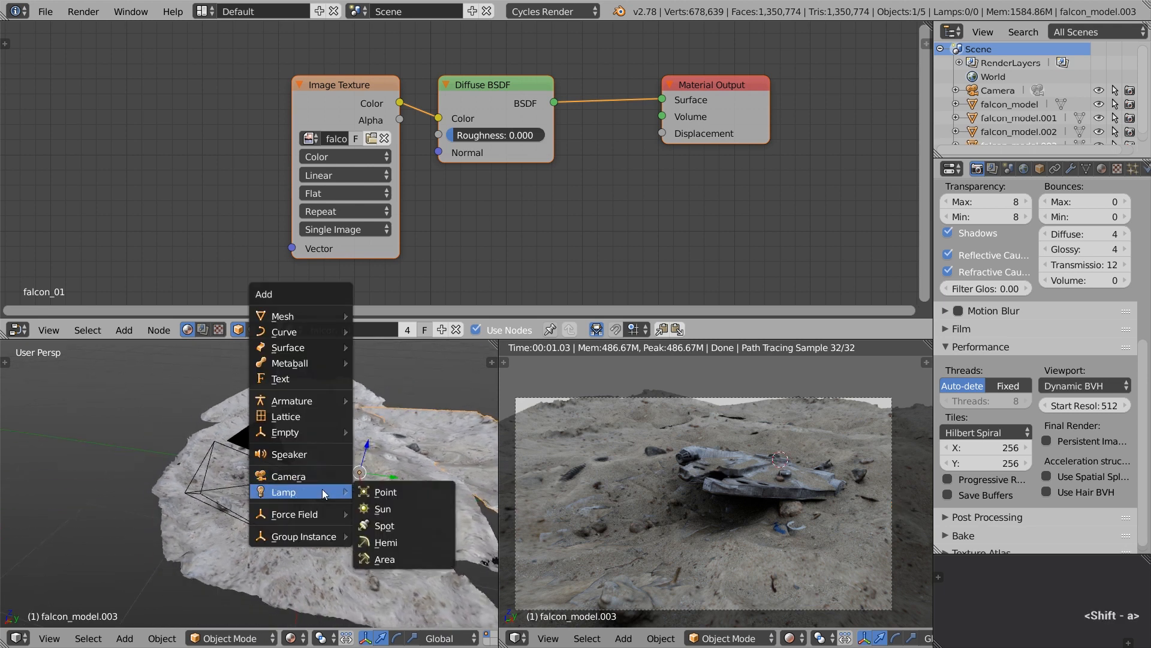
left_click(408, 490)
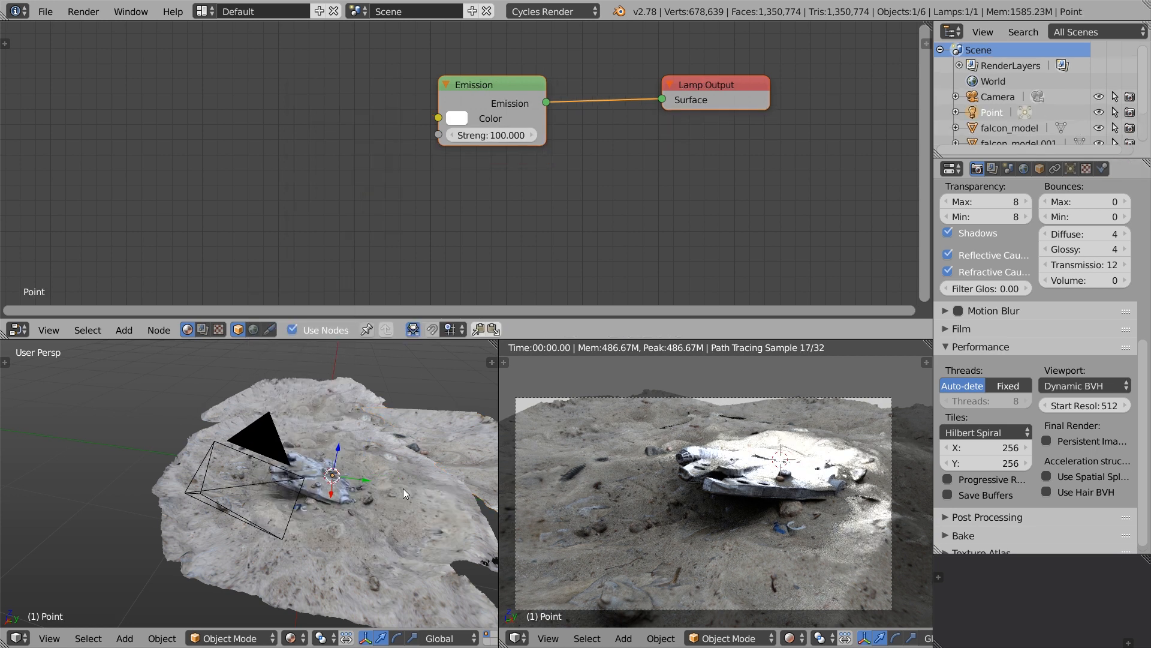
Step: Raise the point lamp about 0.11 units along the global Z axis above the falcon
scroll(344, 486, "up", 4)
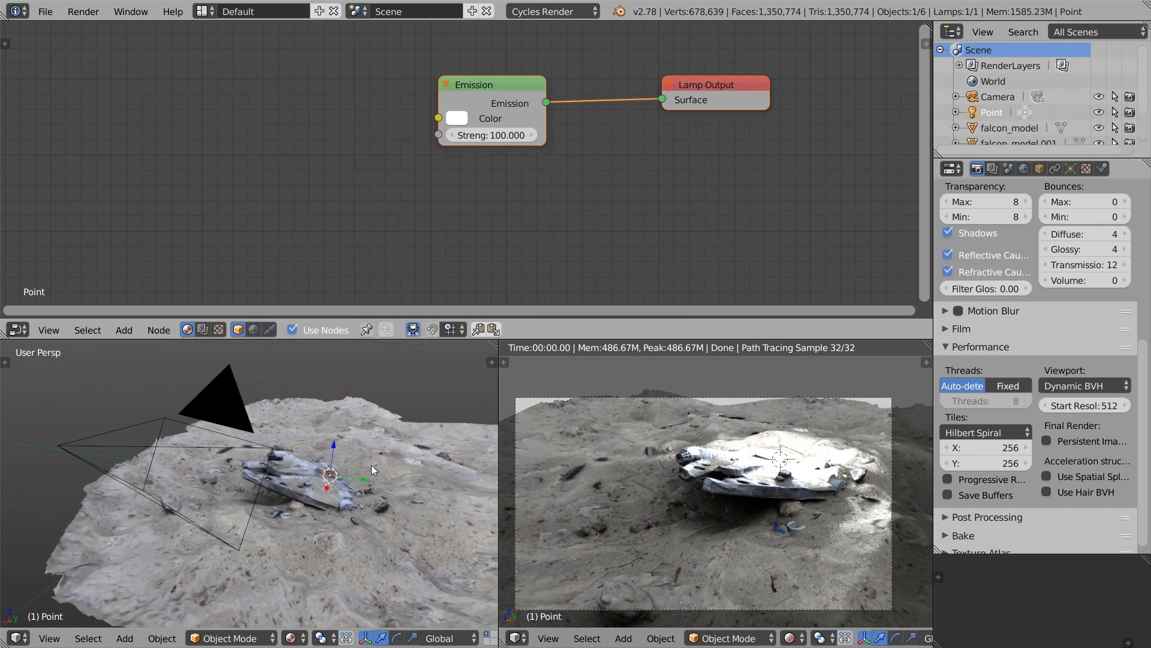
key("g")
key("z")
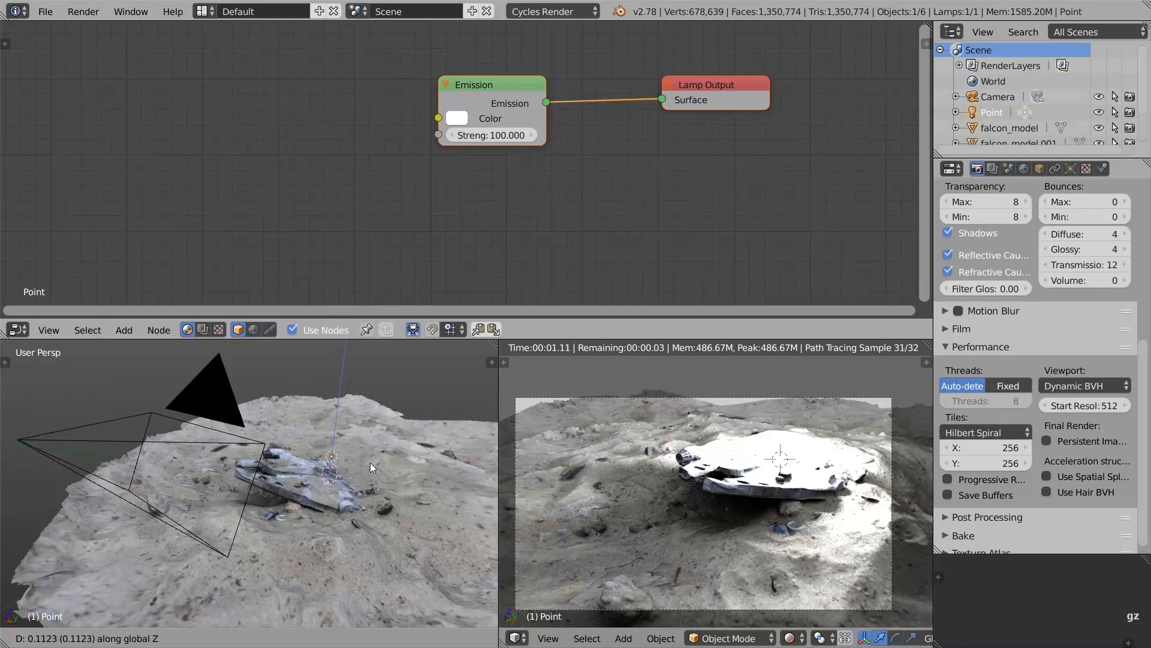
left_click(369, 463)
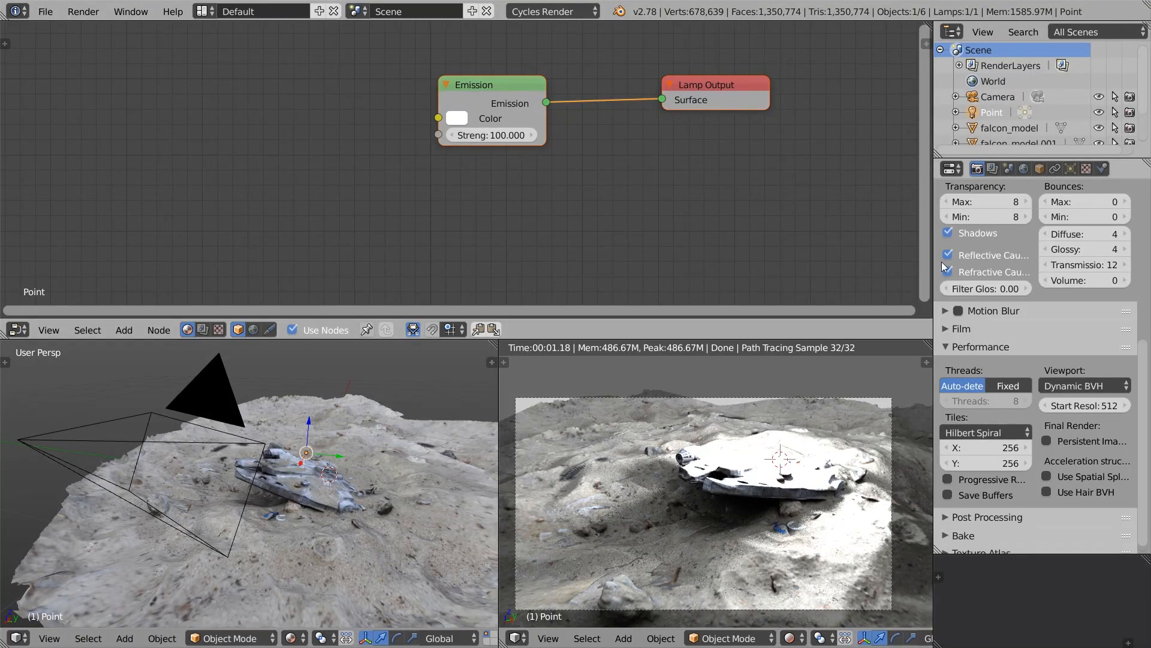
Step: Set the point lamp's size to 0.5 and its emission strength to 9.6
left_click(1071, 169)
left_click(992, 324)
type(".5")
key("Return")
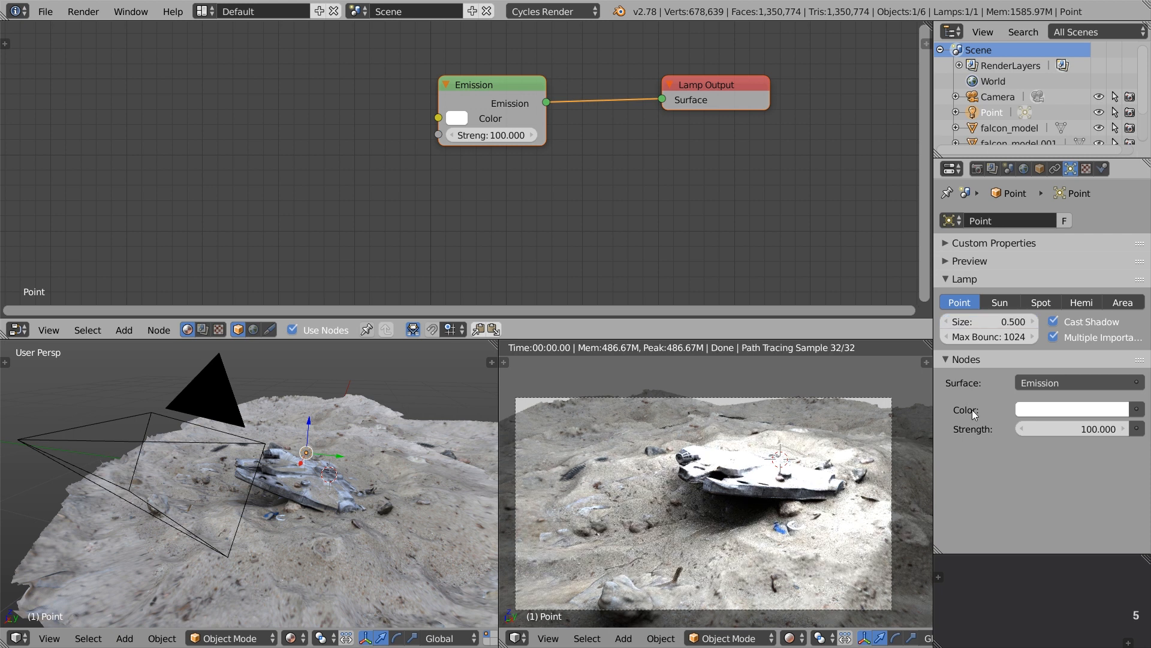
left_click(1062, 431)
type("8")
key("Return")
left_click_drag(1056, 432, 1057, 432)
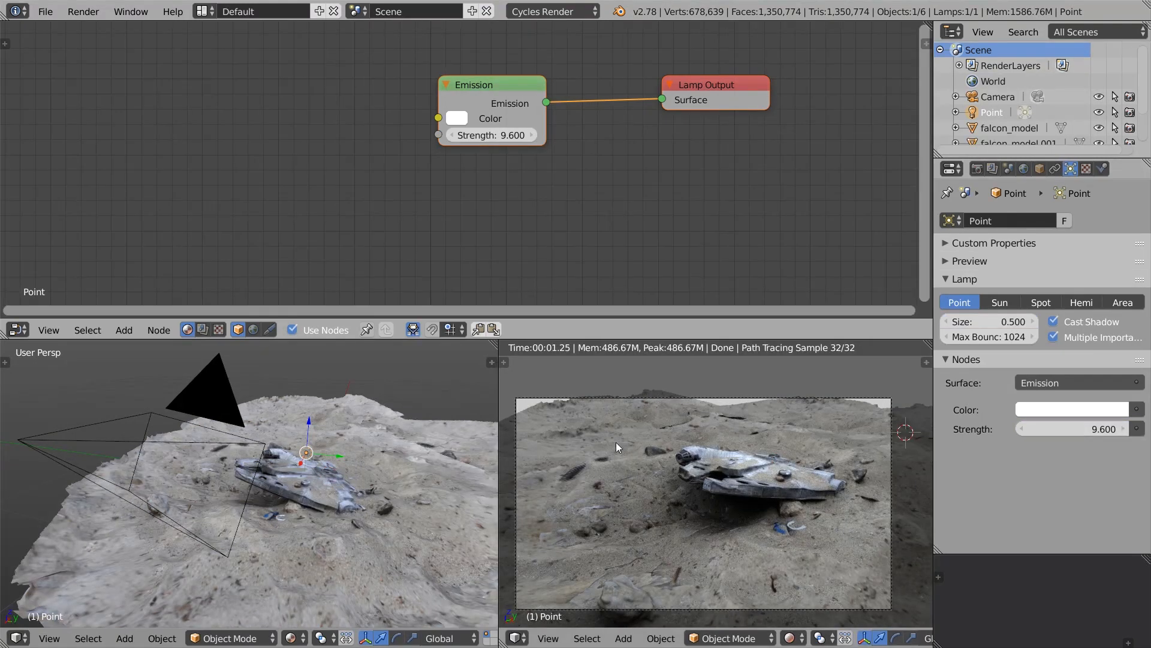
Step: Shift the point lamp toward the camera-side end of the falcon and raise it slightly along Z
key("g")
left_click(384, 441)
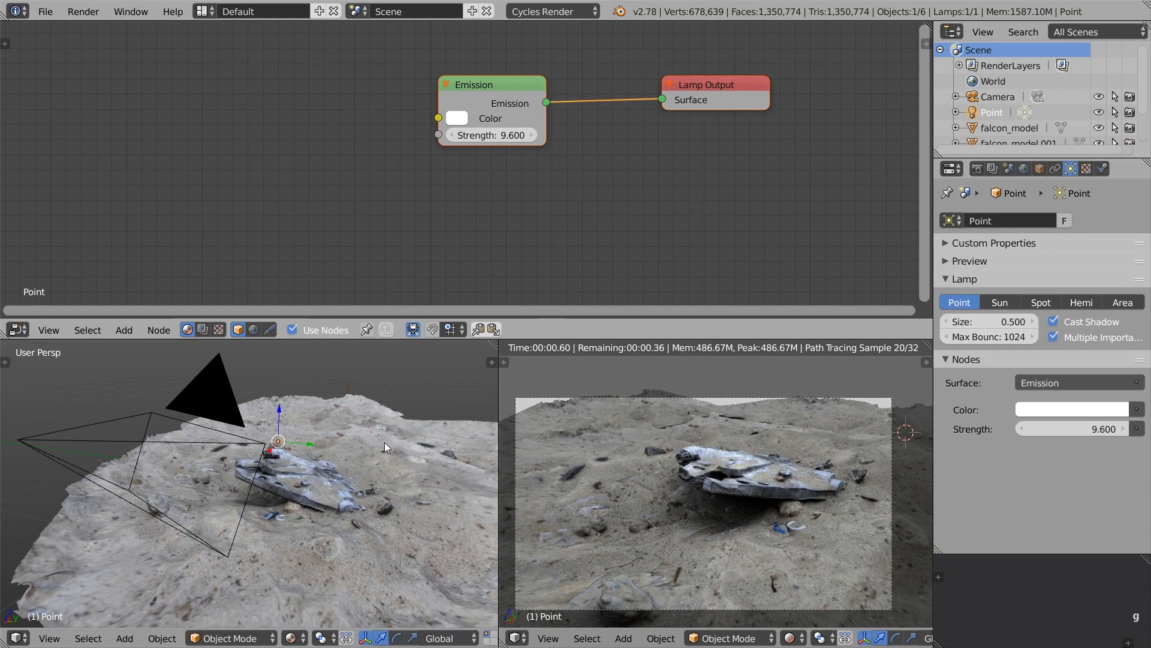
left_click_drag(279, 424, 279, 414)
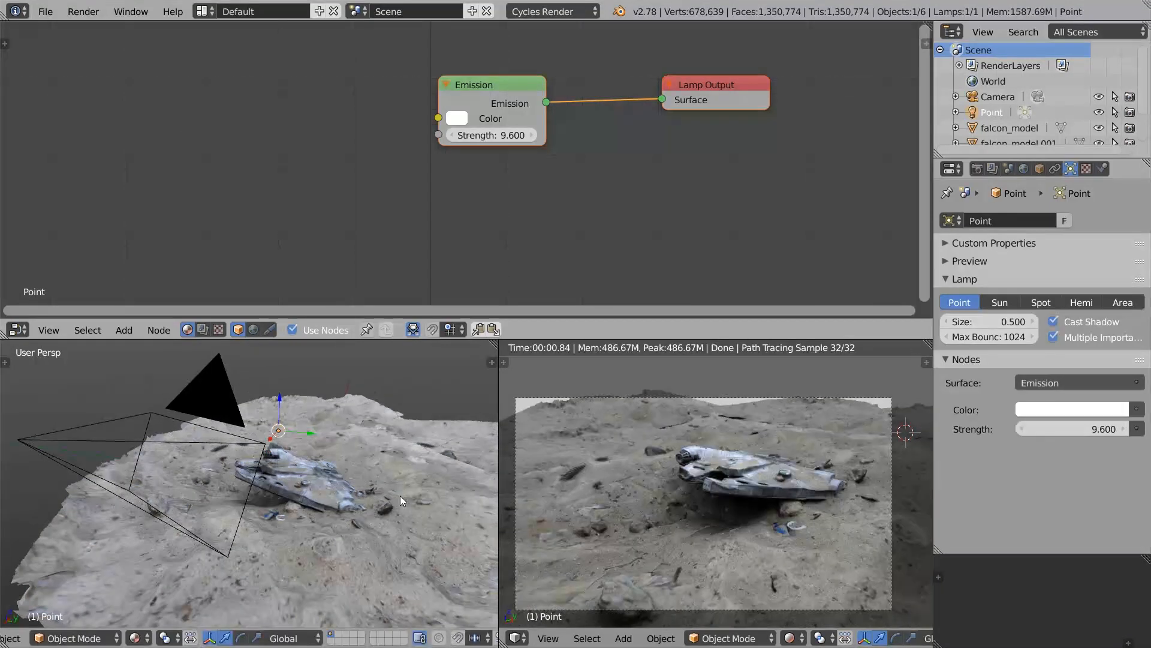
Step: Add an Emission shader below the Diffuse BSDF in falcon_model's material and link the Image Texture color to its Color input
right_click(603, 487)
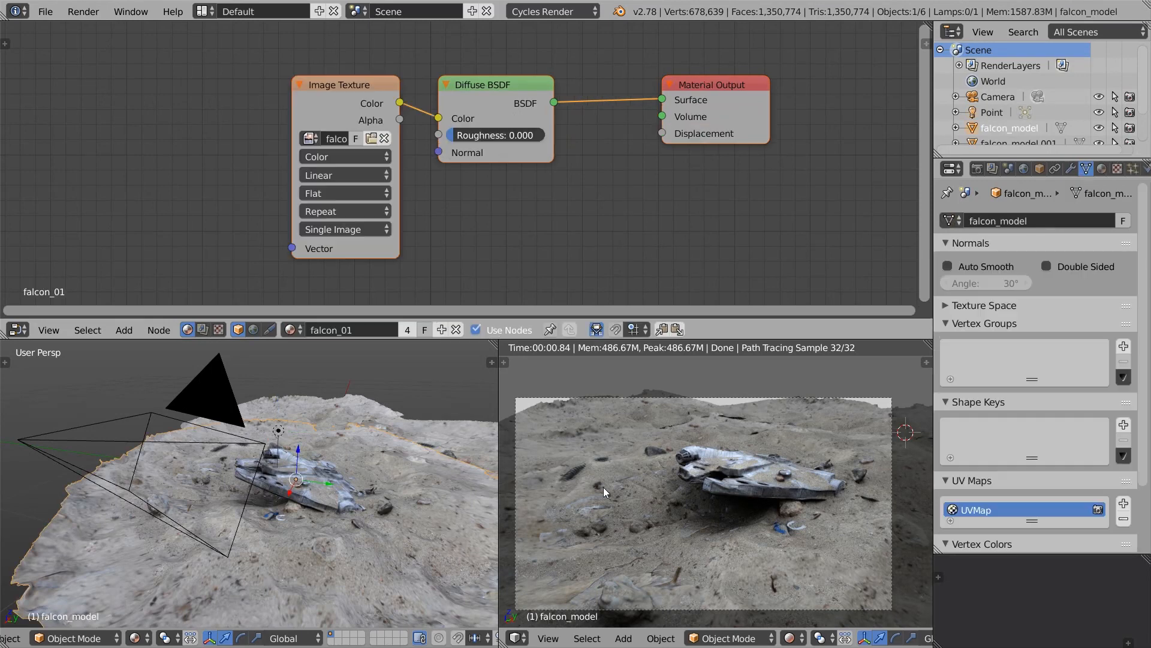
key("shift+a")
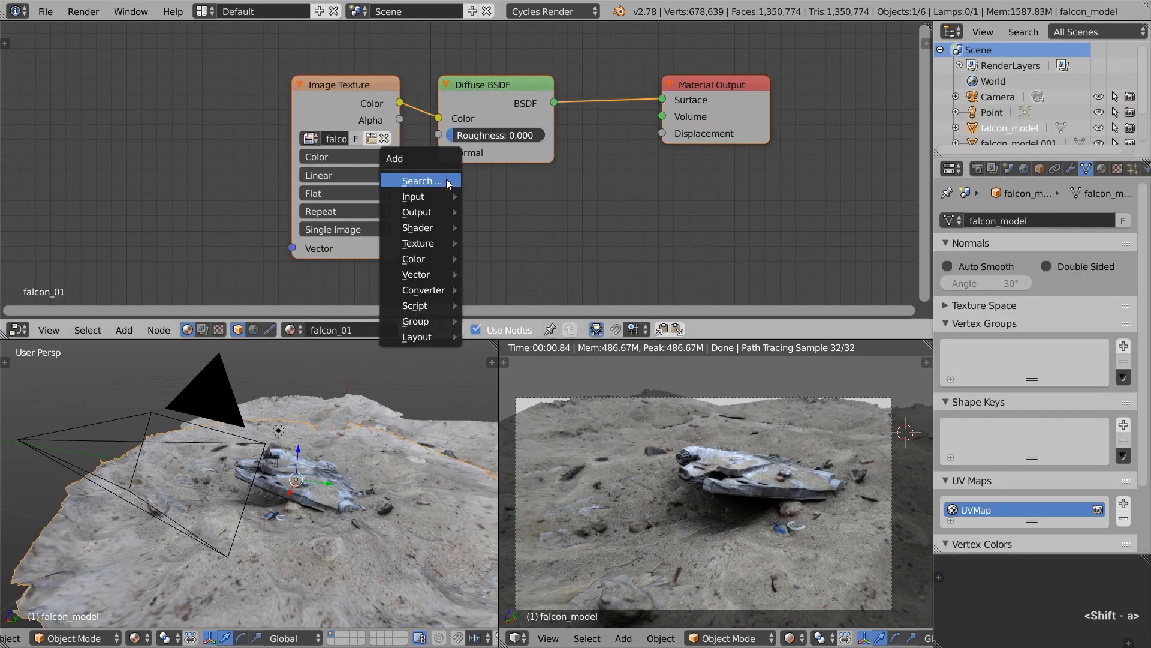
mouse_move(433, 226)
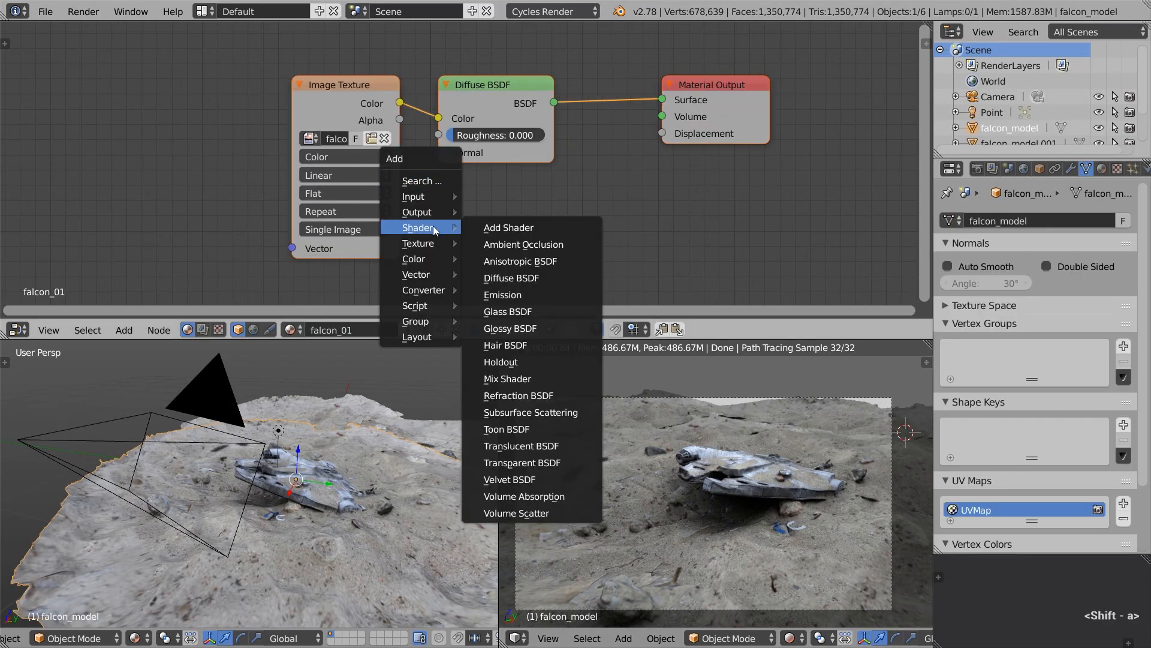
left_click(498, 294)
left_click(439, 175)
left_click_drag(399, 103, 440, 218)
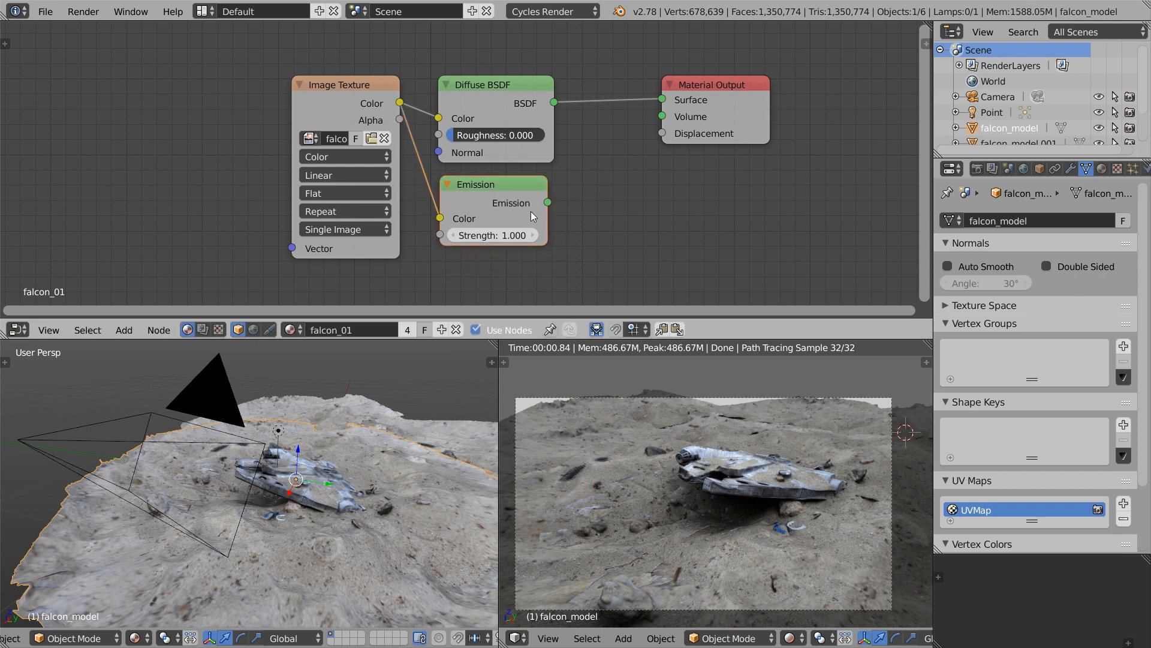
Step: Test the Emission shader on the Material Output's Surface input and restore the Diffuse BSDF connection
left_click_drag(547, 202, 660, 104)
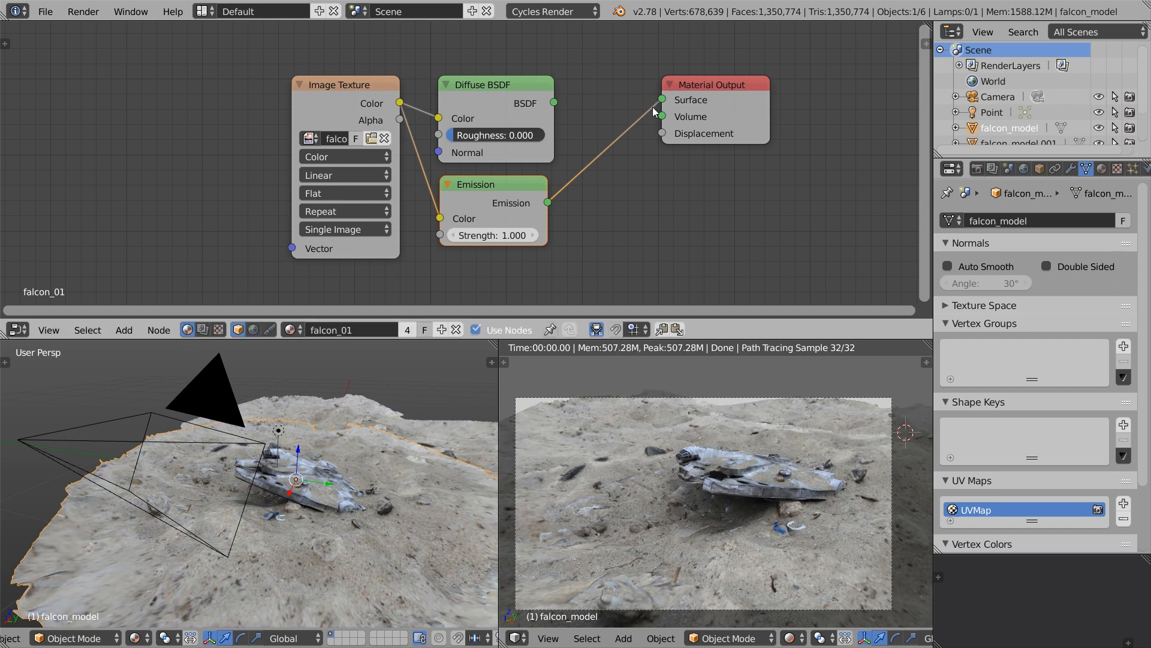
scroll(305, 477, "up", 8)
scroll(304, 476, "down", 3)
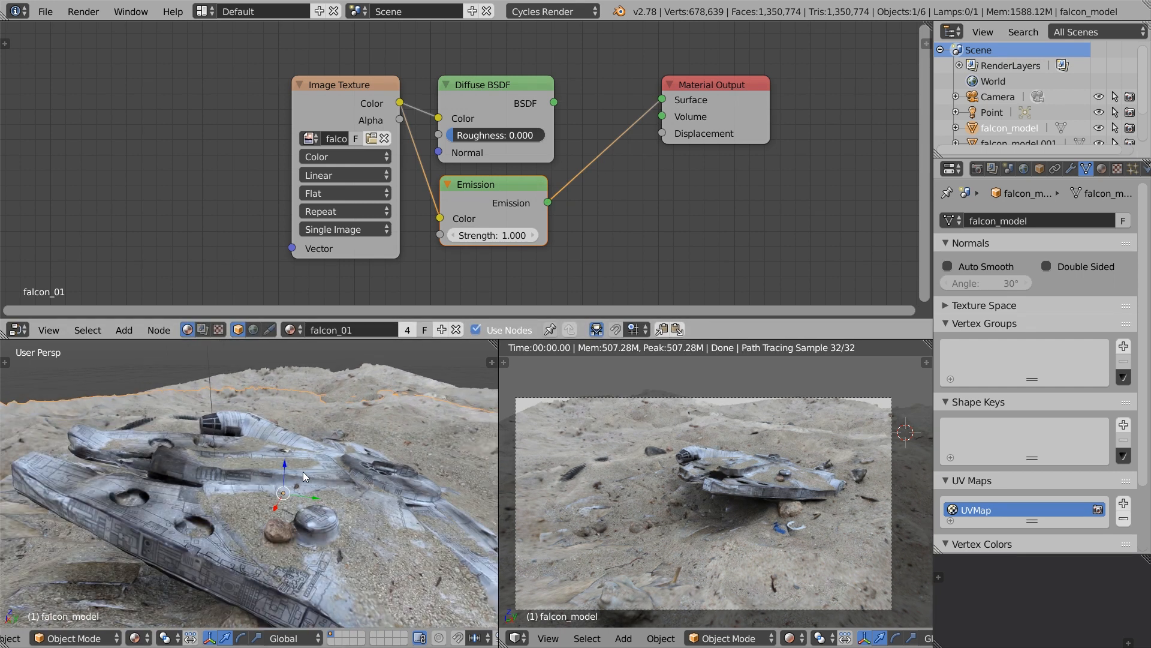
left_click_drag(554, 102, 567, 100)
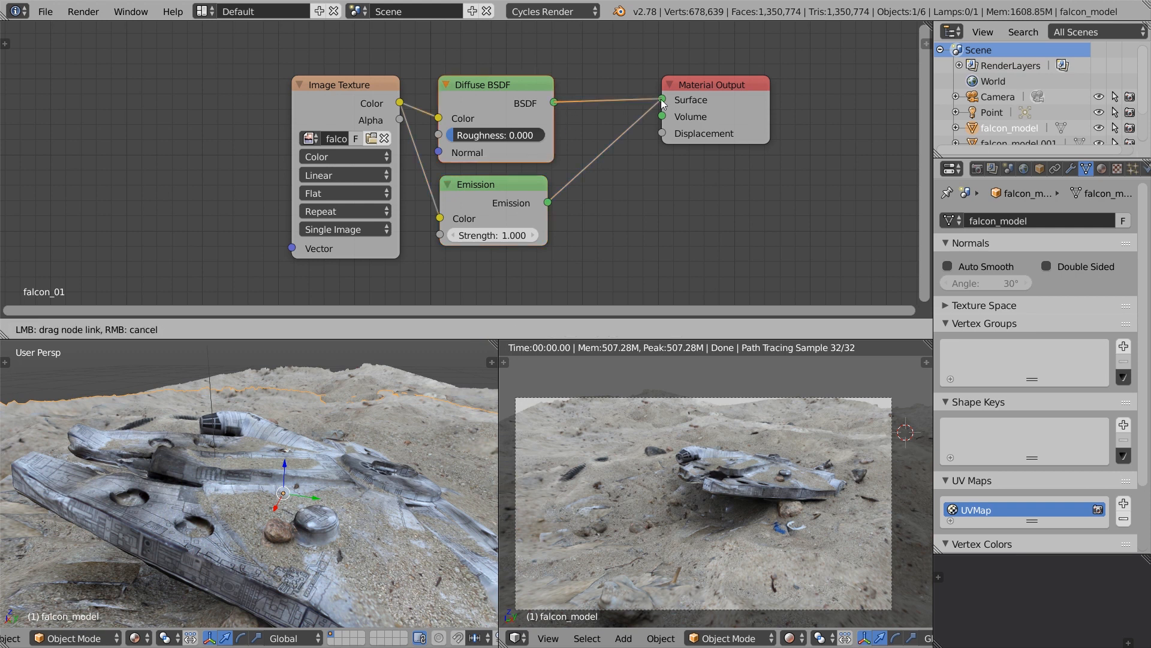
left_click_drag(662, 101, 662, 100)
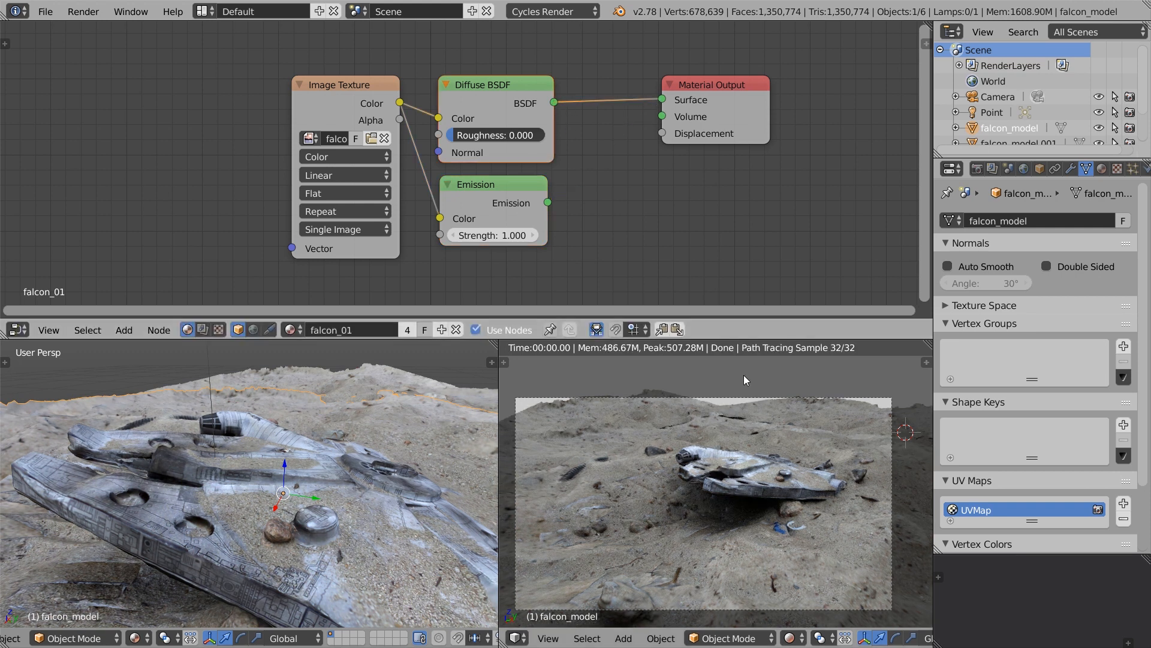
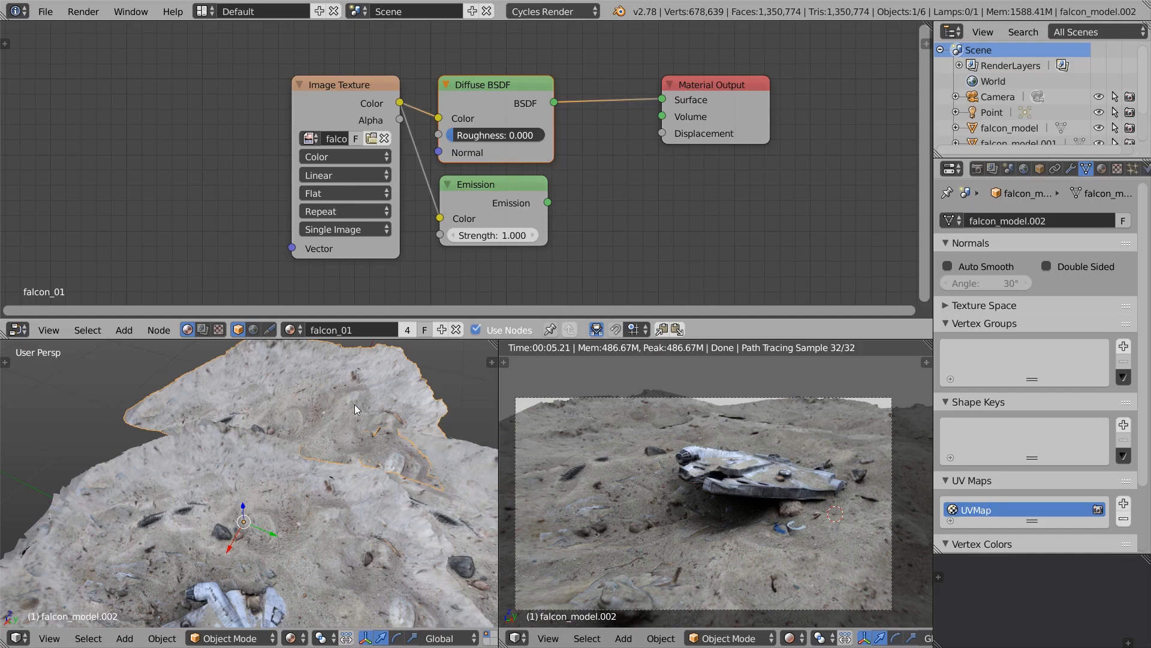
Step: Select the camera and set its passepartout alpha to 1.0 to black out everything outside the frame
right_click(716, 397)
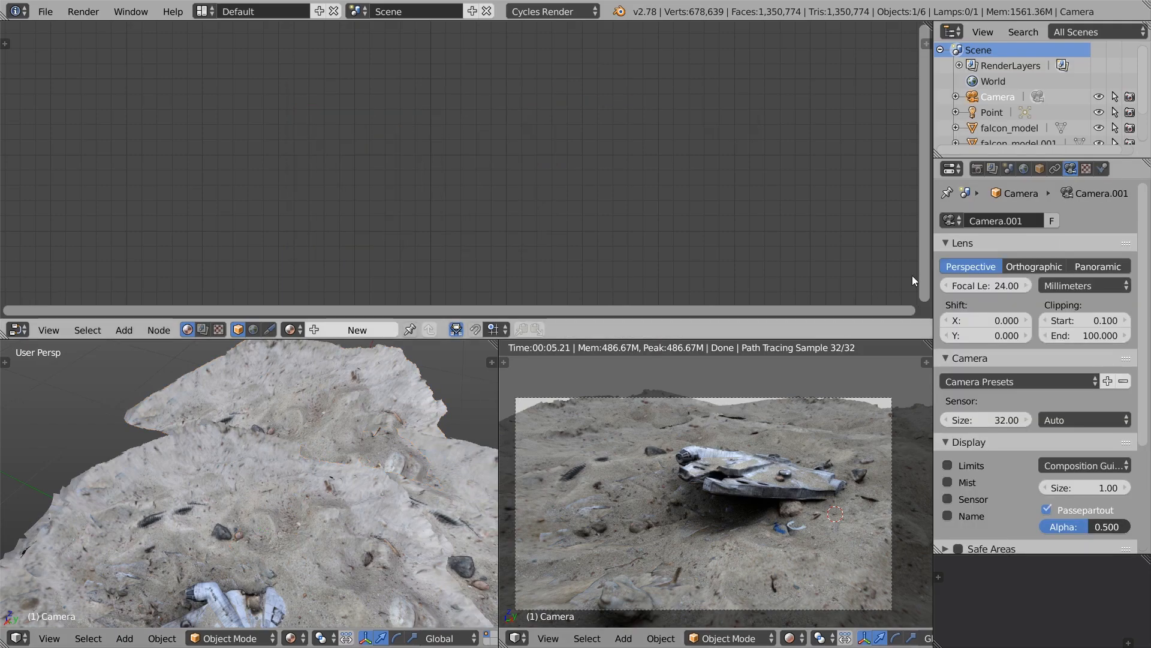
left_click_drag(1128, 526, 1139, 526)
scroll(749, 448, "up", 1)
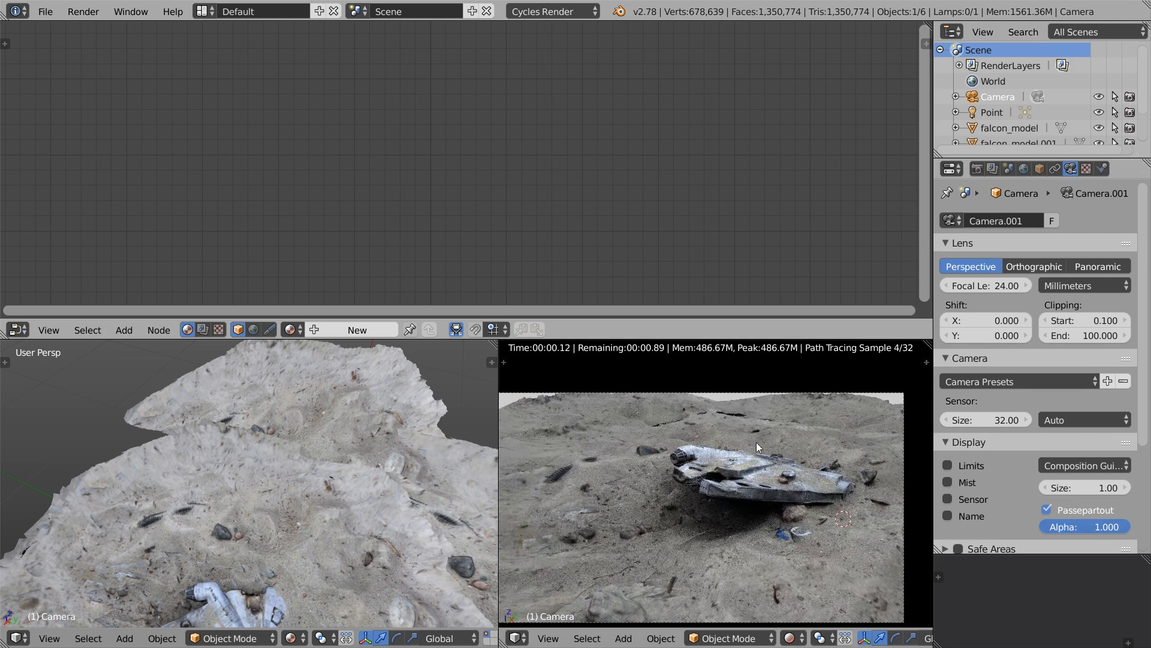
Step: Place the 3D cursor on the falcon, make it the pivot point, and rotate the camera around it about the Z axis
left_click(759, 458)
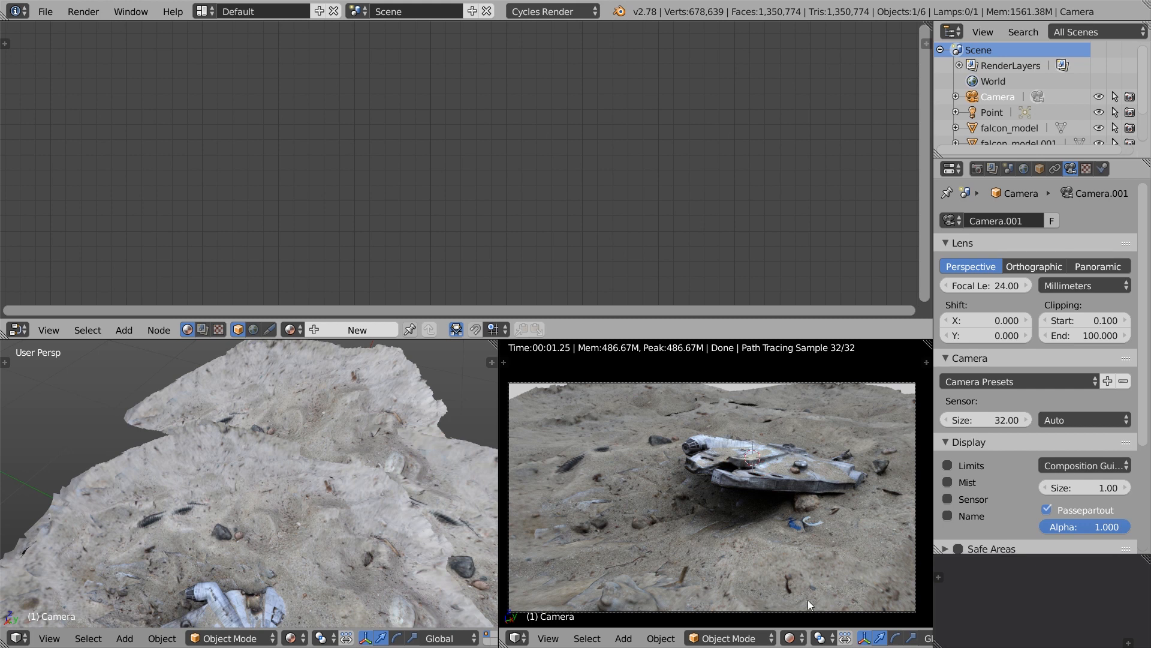
left_click(820, 637)
left_click(831, 604)
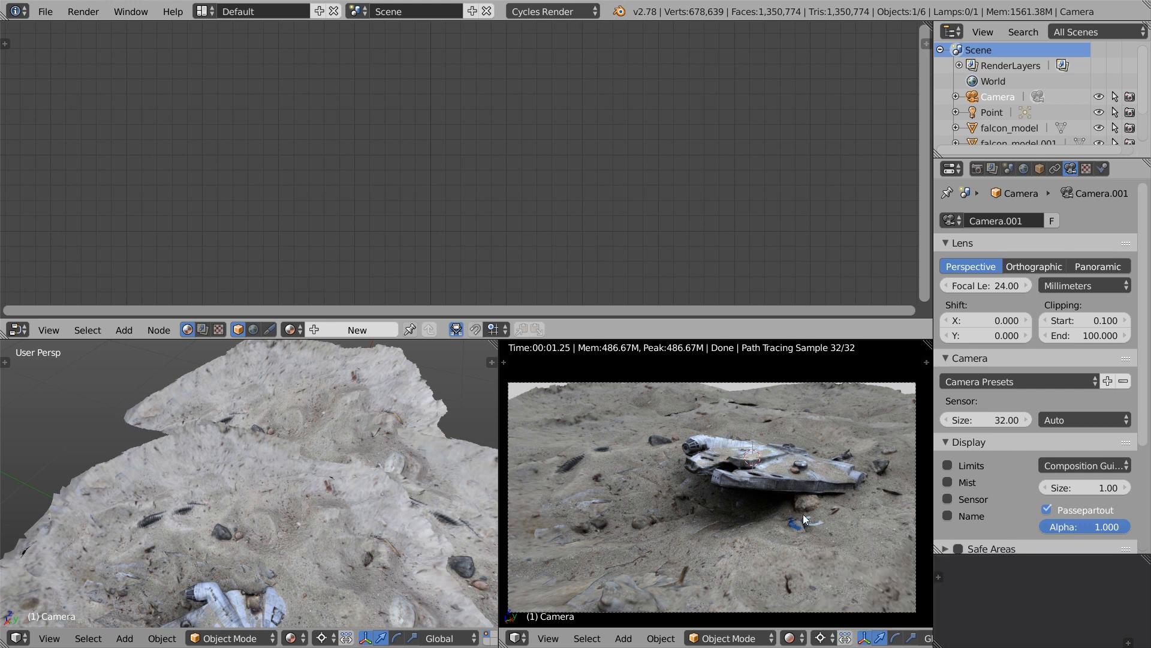
key("r")
key("z")
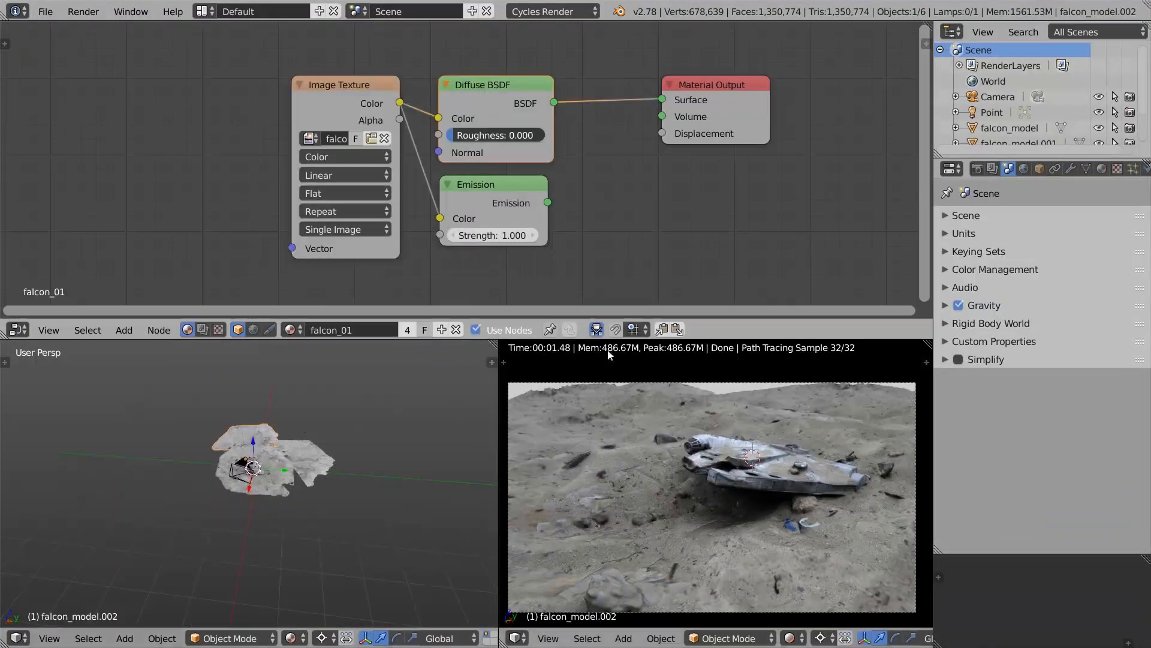
Step: Try the Film view transform in the scene's Color Management and switch back to Default
left_click(995, 269)
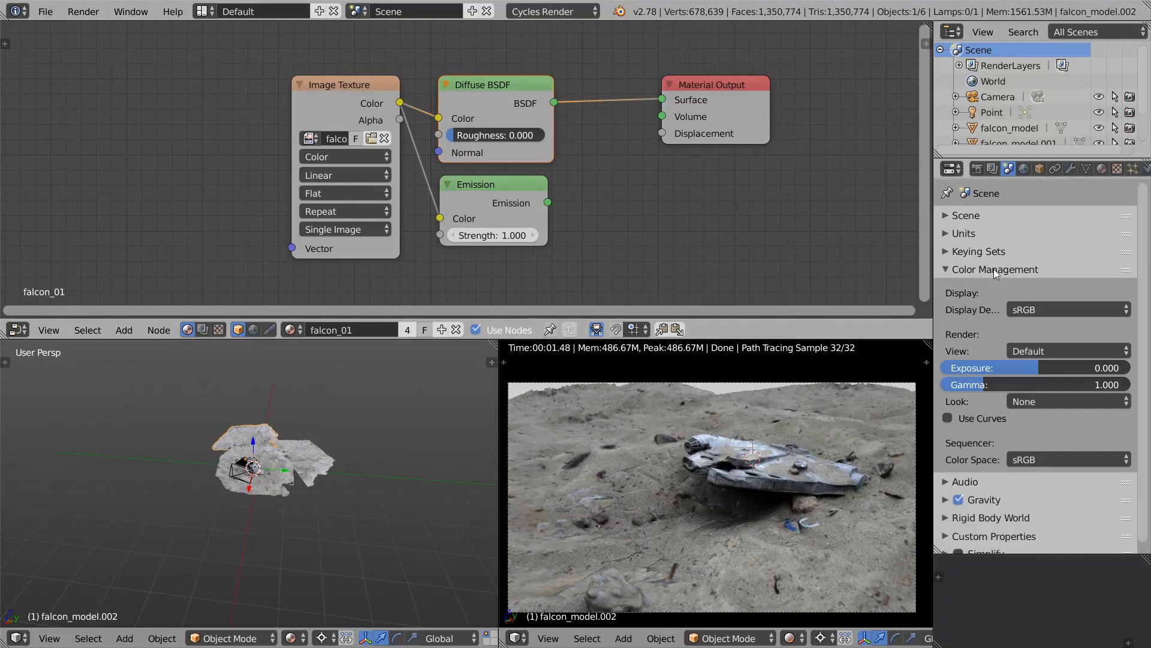
left_click(1043, 349)
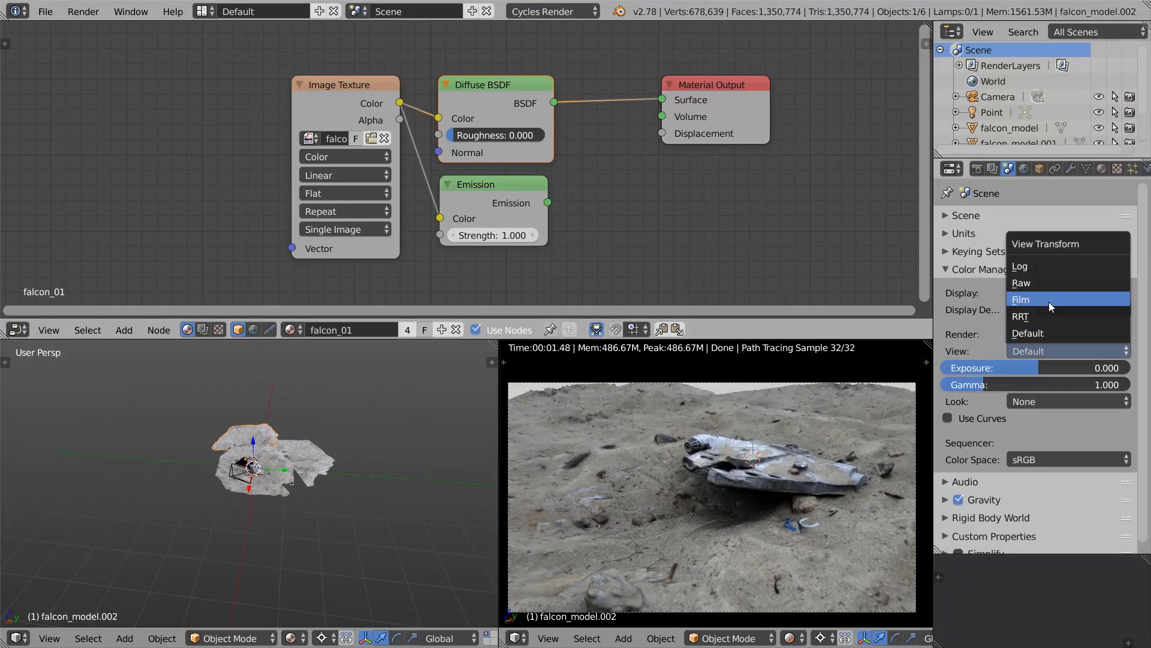
left_click(1049, 301)
left_click(1042, 350)
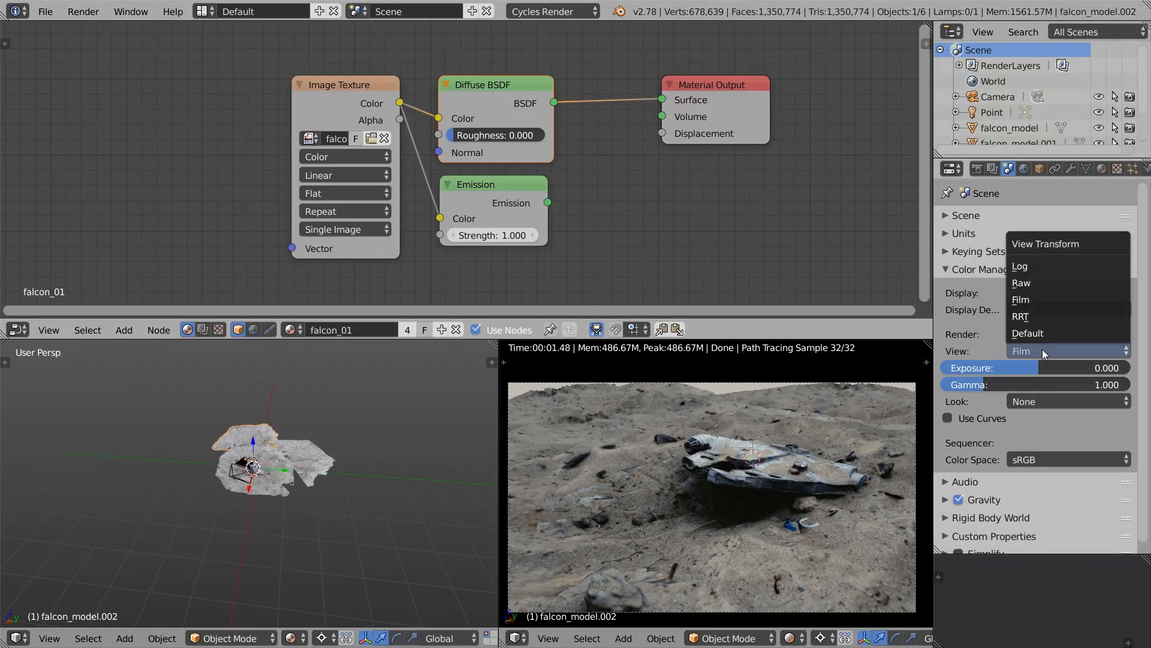
left_click(1052, 333)
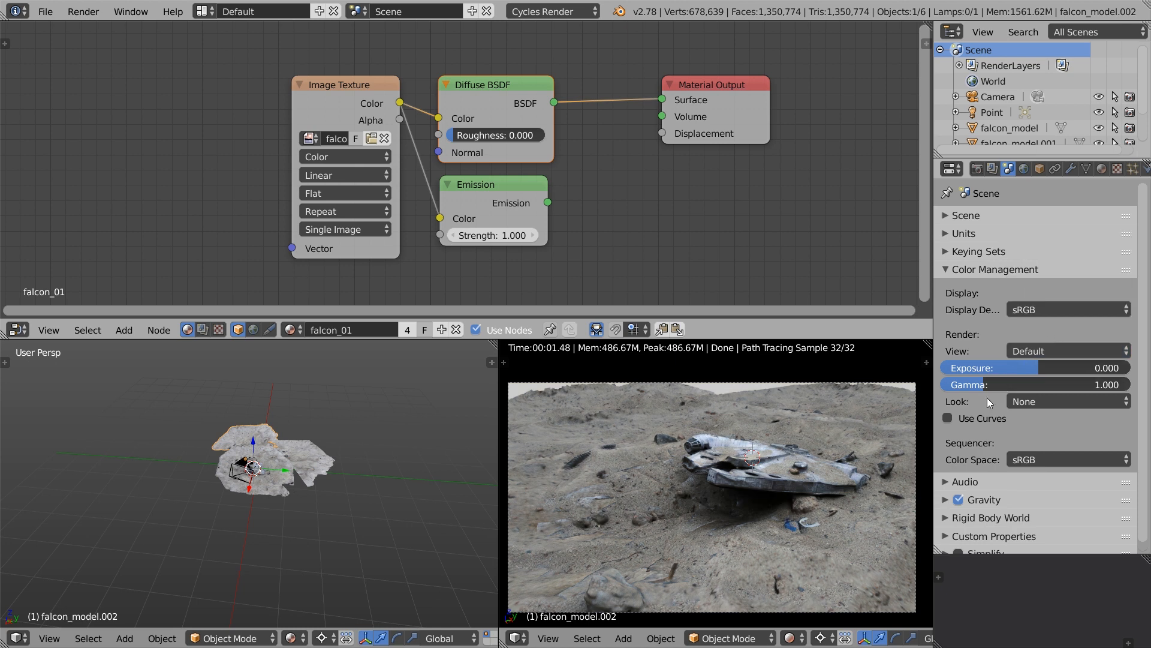
Step: Enable color management curves, darken the shadows on the combined curve and lower its white endpoint to Y about 0.93
left_click(949, 417)
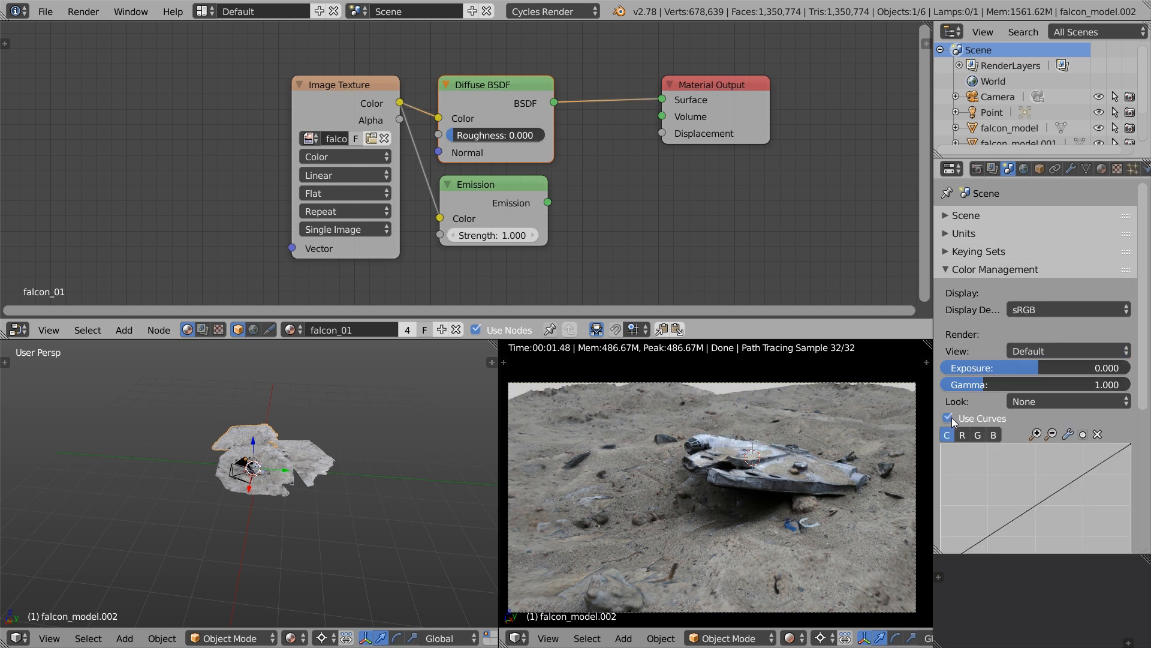
scroll(954, 417, "down", 2)
mouse_move(949, 516)
left_mouse_down()
mouse_move(984, 474)
mouse_move(982, 493)
mouse_move(957, 511)
left_mouse_up()
left_click_drag(1130, 398, 1130, 407)
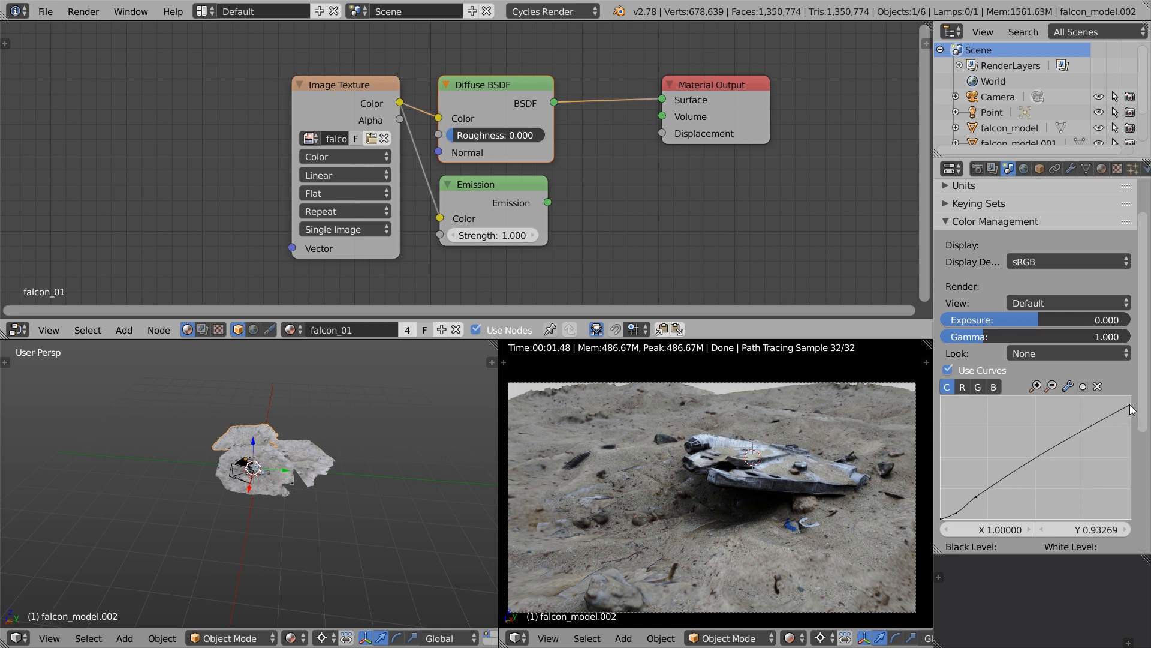
Step: Warm the image by raising the red curve's midtones and lowering the blue curve's midtones slightly
left_click(963, 387)
left_click_drag(994, 480, 1004, 473)
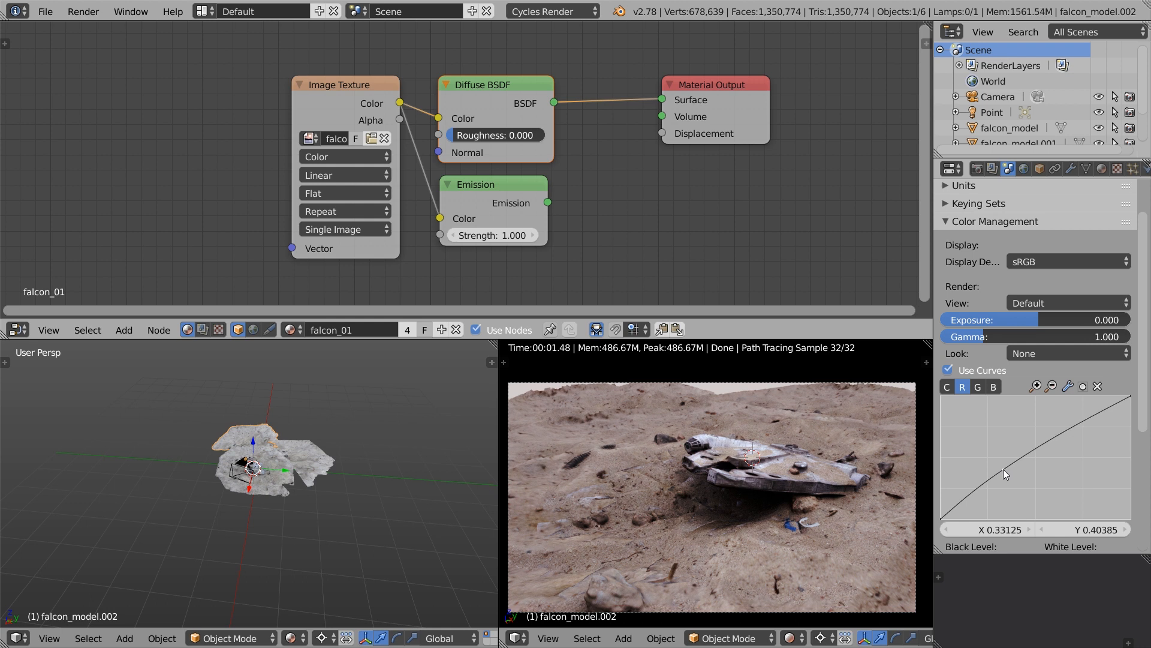
left_click(978, 387)
left_click(993, 387)
left_click(1038, 461)
mouse_move(1038, 459)
left_mouse_down()
mouse_move(1042, 488)
mouse_move(1023, 473)
left_mouse_up()
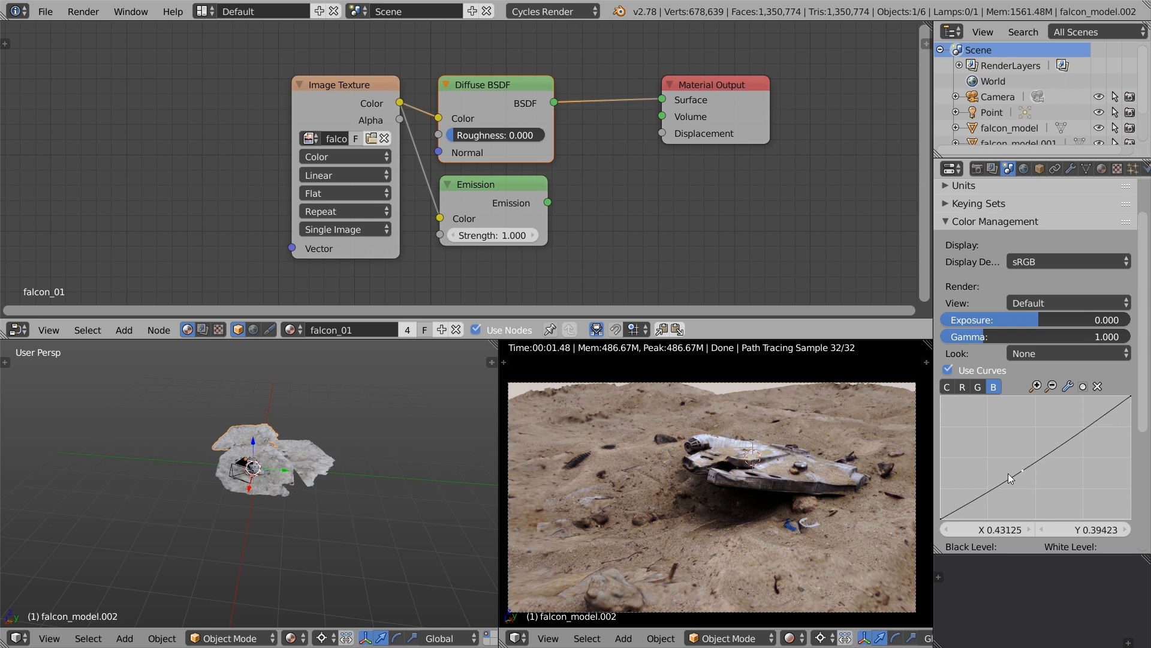
Step: Toggle the color management curves off and on to compare the grading, and return to the combined curve
left_click(948, 371)
left_click(947, 371)
left_click(947, 388)
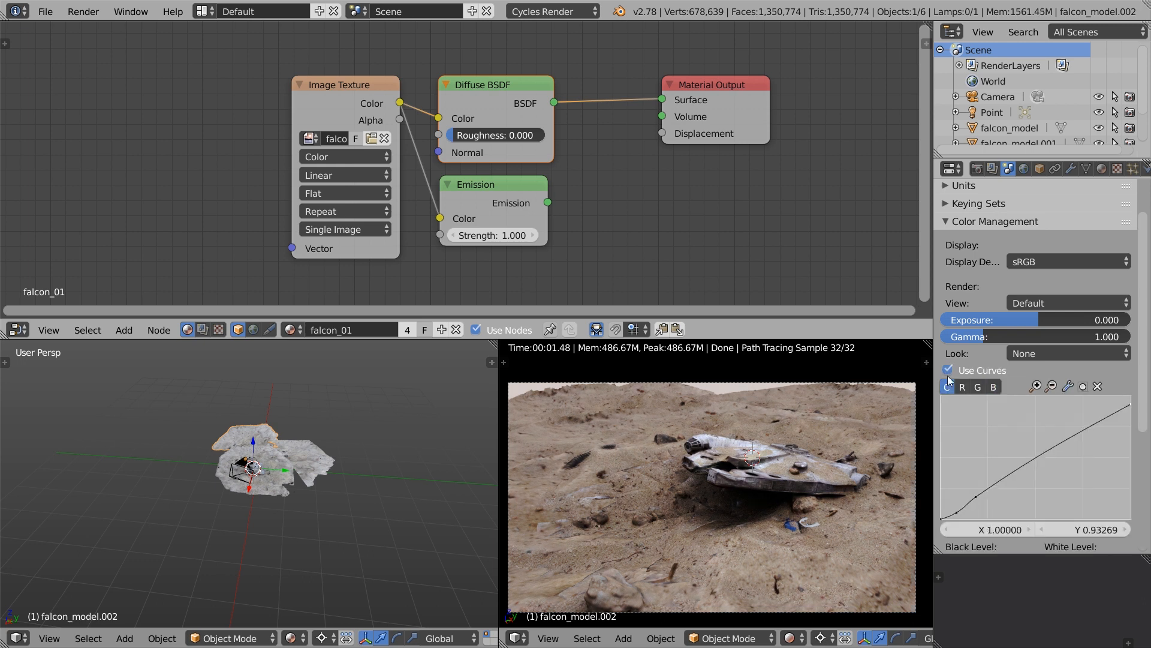
Step: Set both the render and preview samples to 50 in the Cycles sampling settings
left_click(977, 171)
scroll(1141, 330, "up", 1)
scroll(1141, 330, "up", 5)
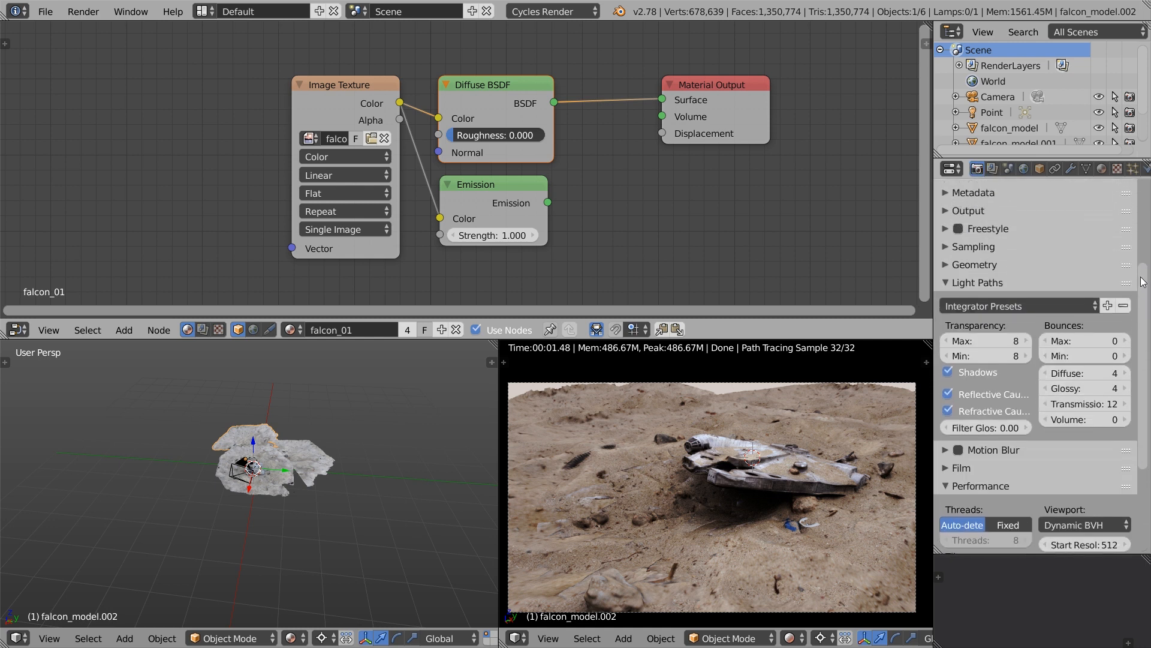
left_click(991, 274)
scroll(1020, 282, "up", 1)
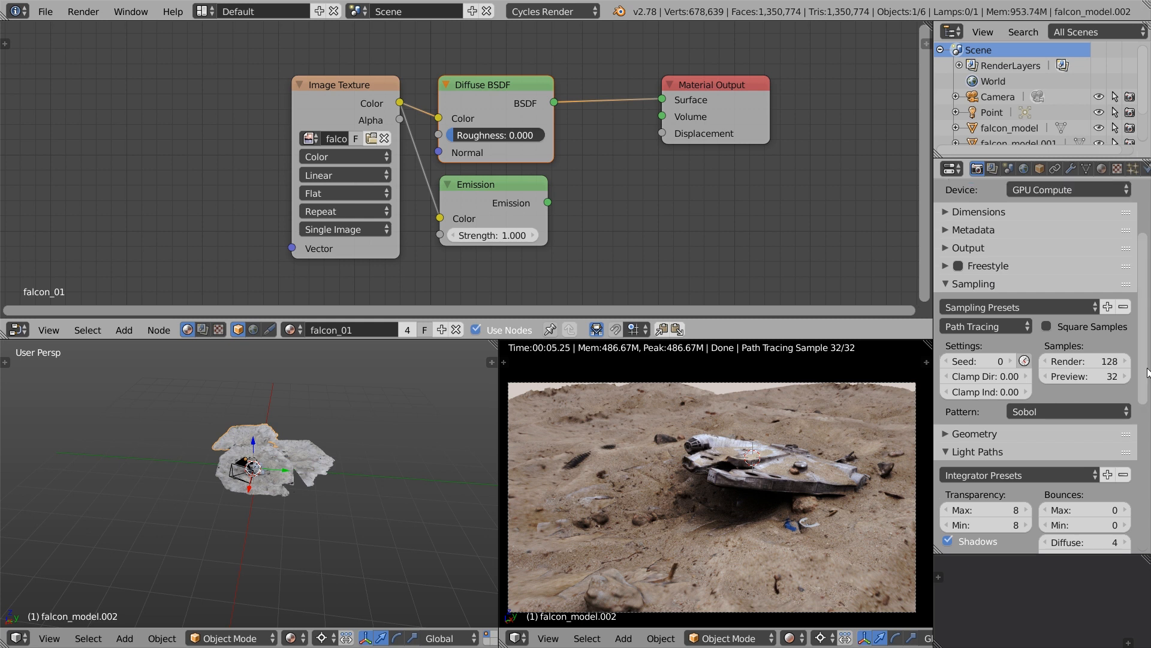
left_click(1085, 361)
type("50")
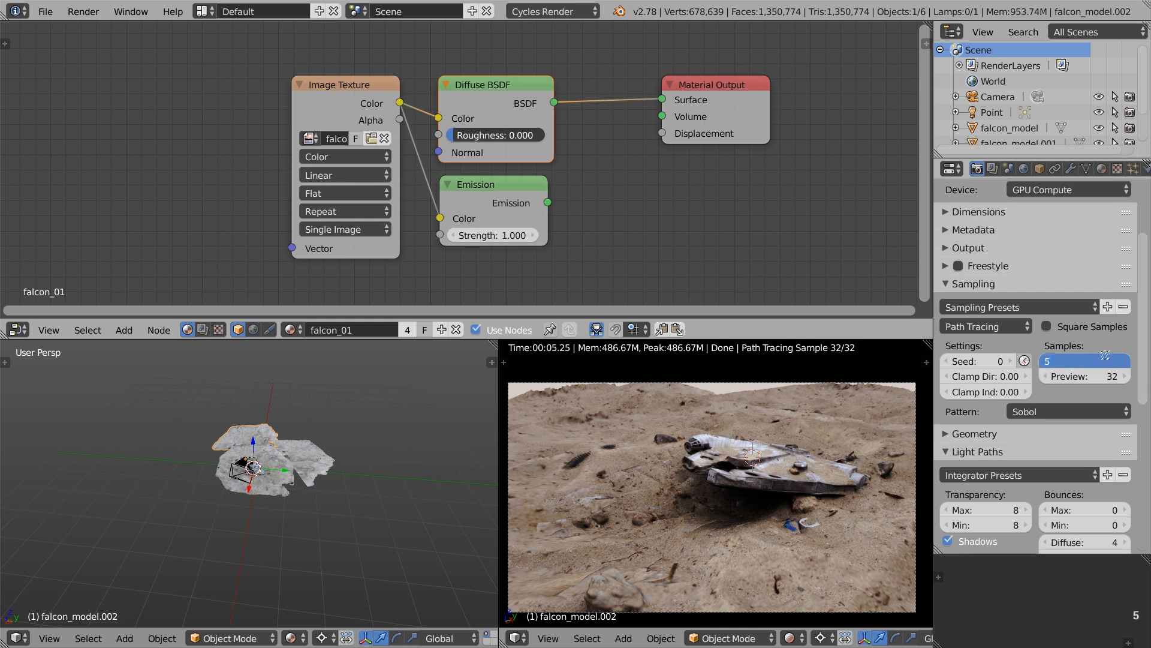
key("Tab")
type("50")
key("Return")
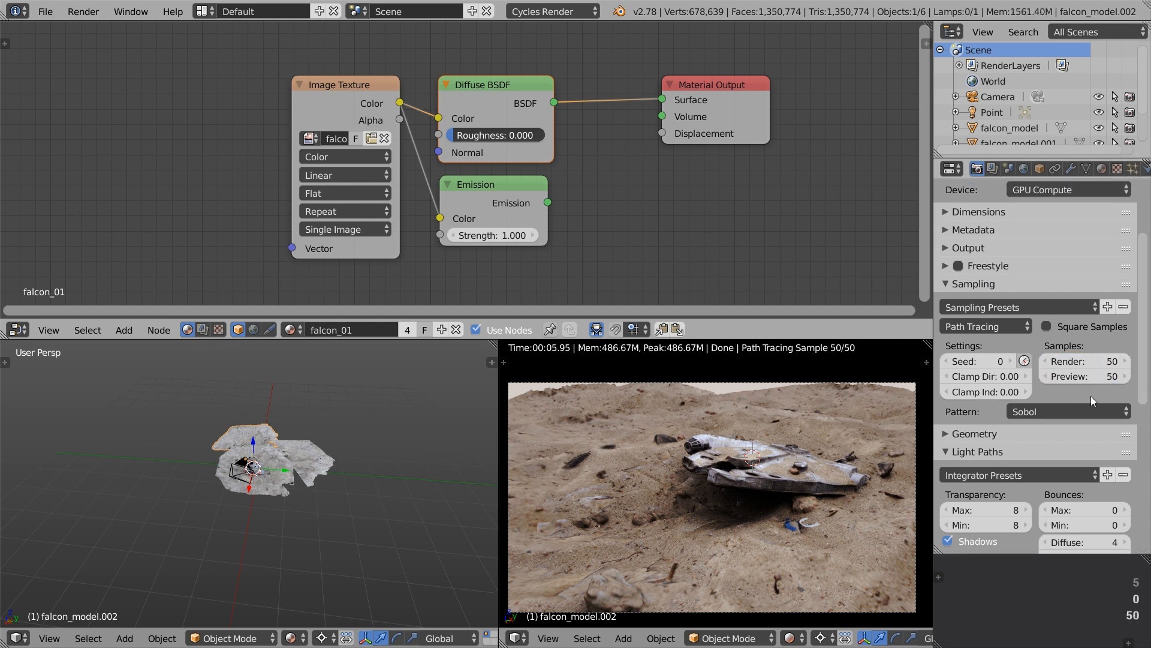
Step: Enable the Mist pass on the render layer and set the world's mist start to 1
left_click(991, 169)
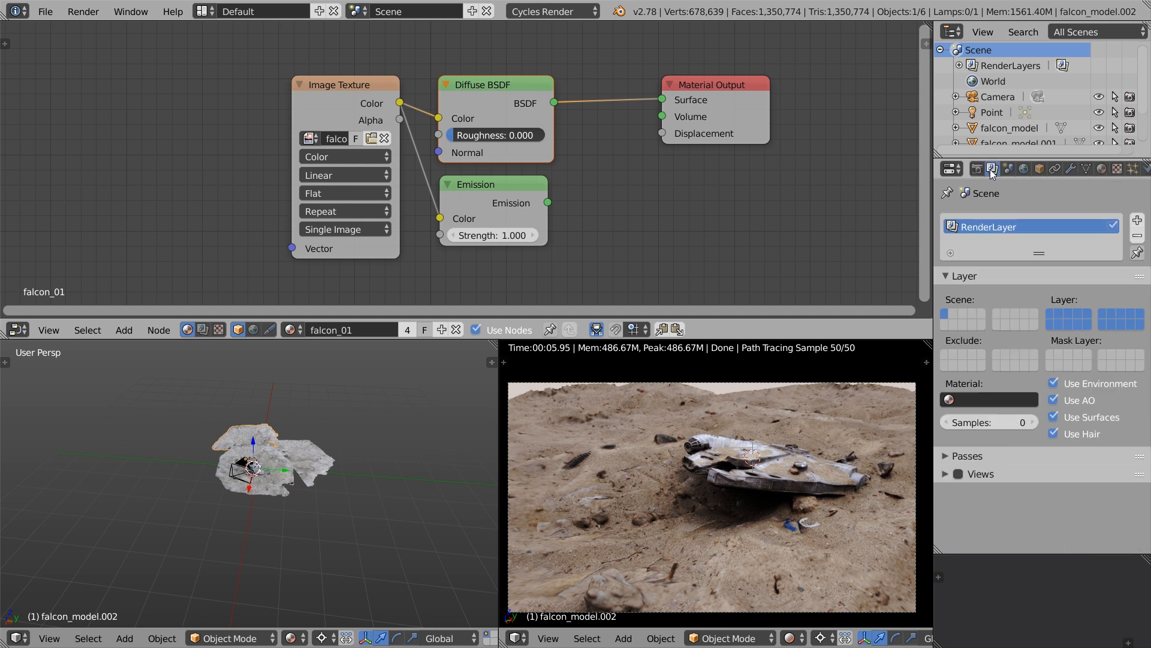
left_click(981, 455)
scroll(981, 457, "down", 3)
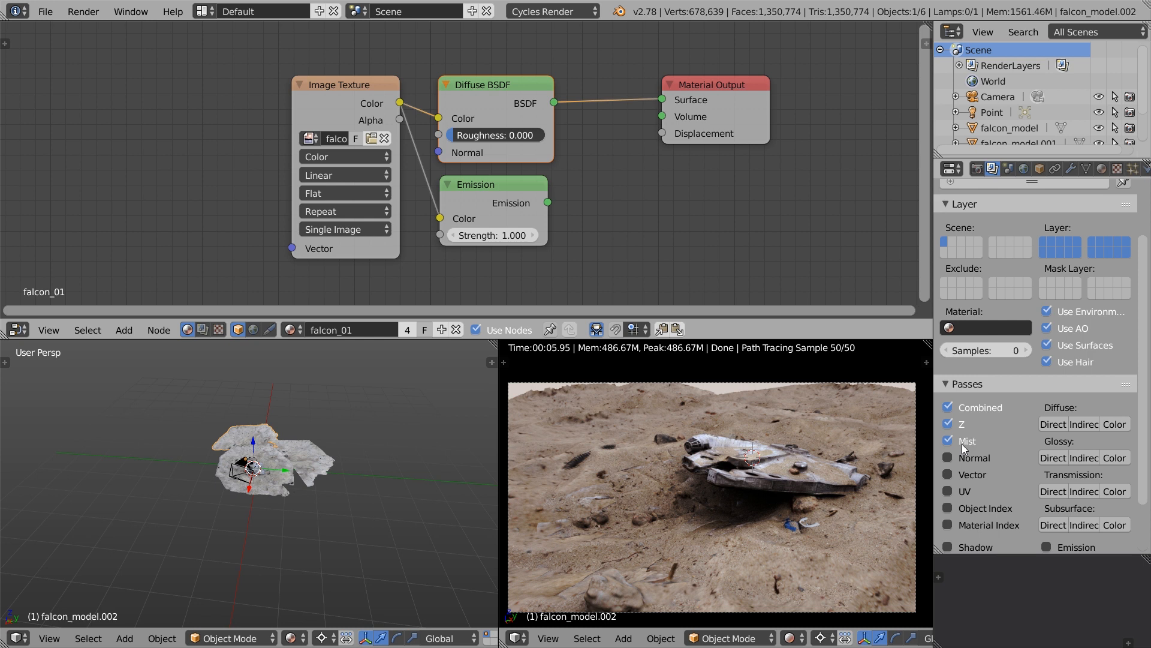
left_click(1023, 169)
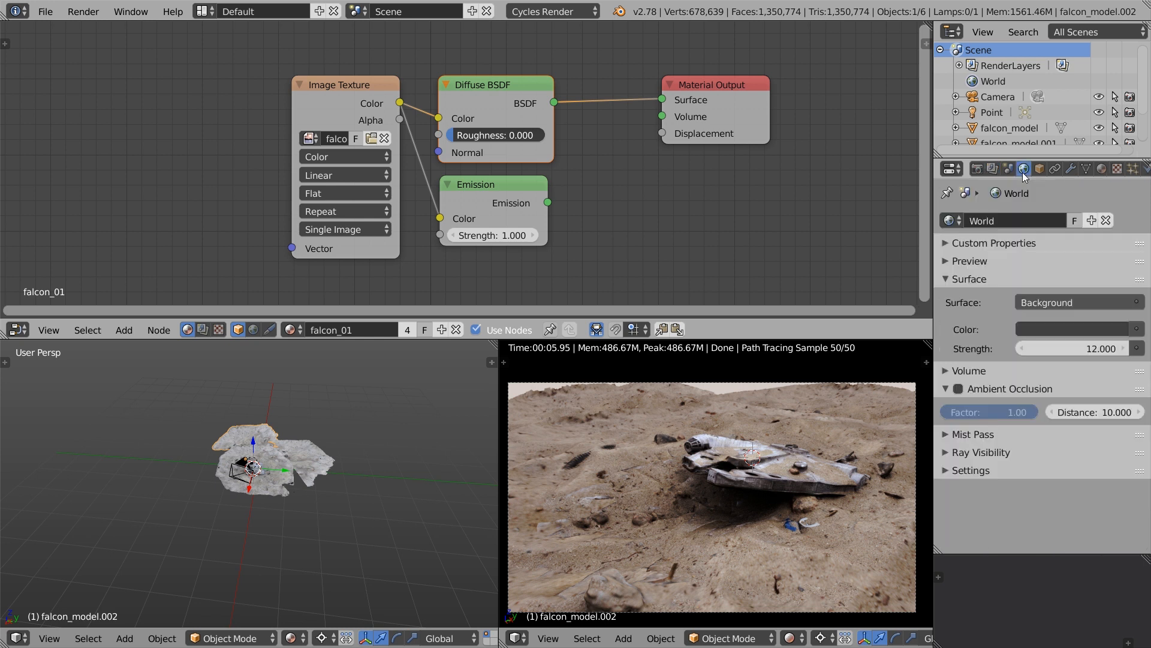
left_click(973, 434)
left_click(984, 455)
type("1")
key("Return")
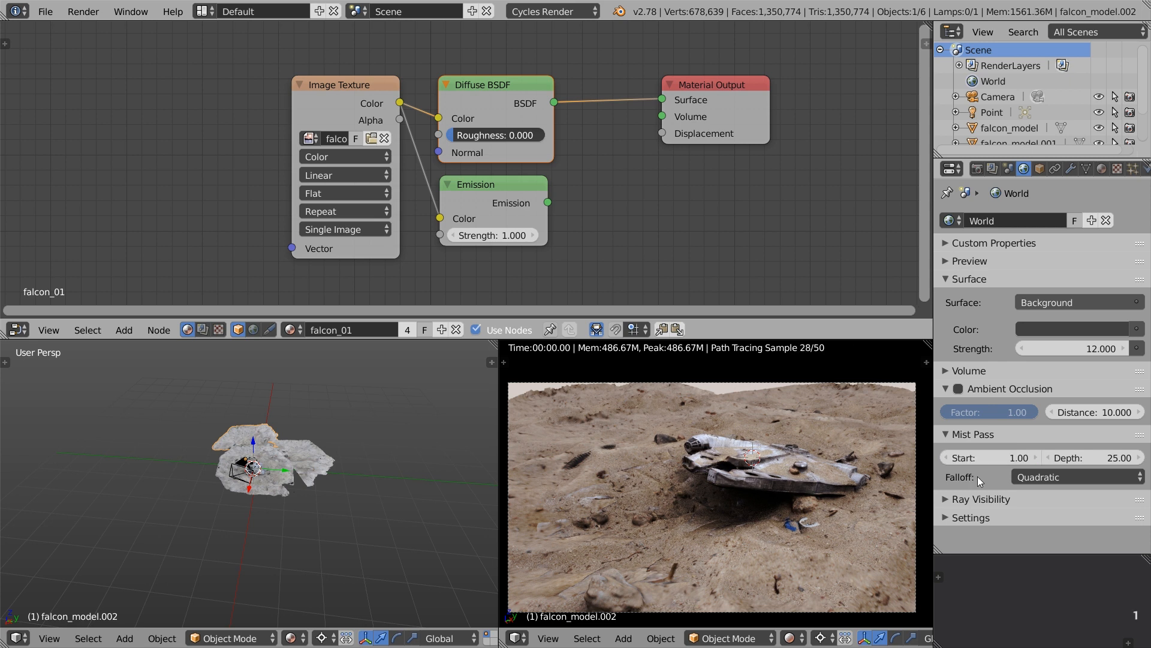
Step: Render the current frame from the scene camera
left_click(976, 169)
scroll(959, 260, "up", 4)
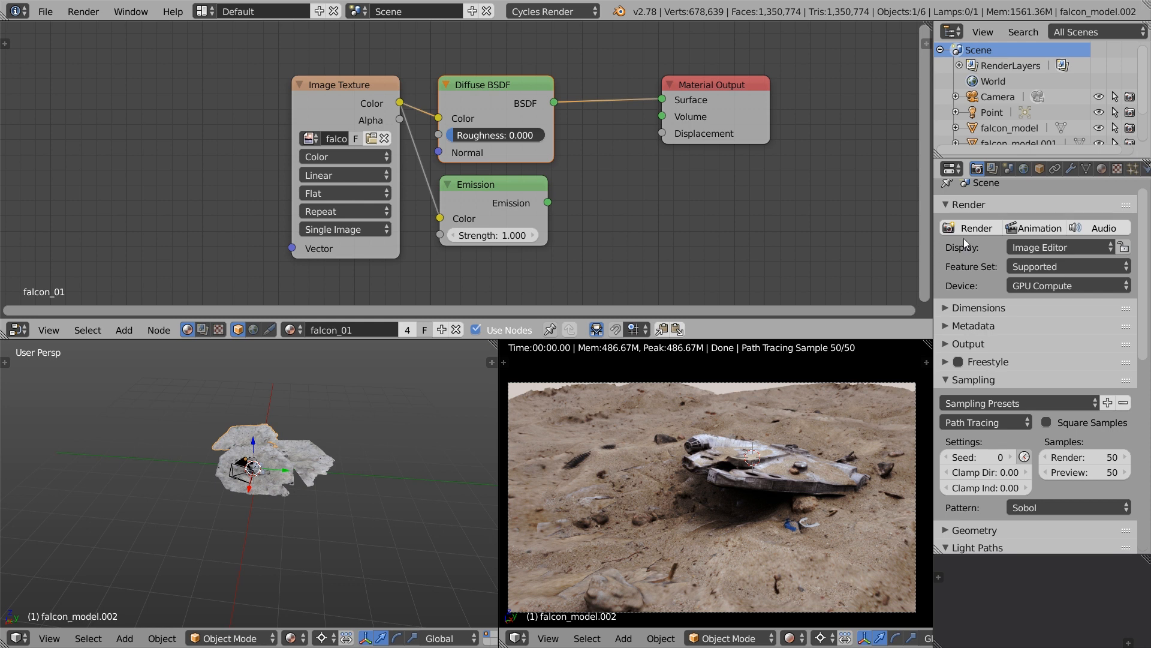
left_click(967, 231)
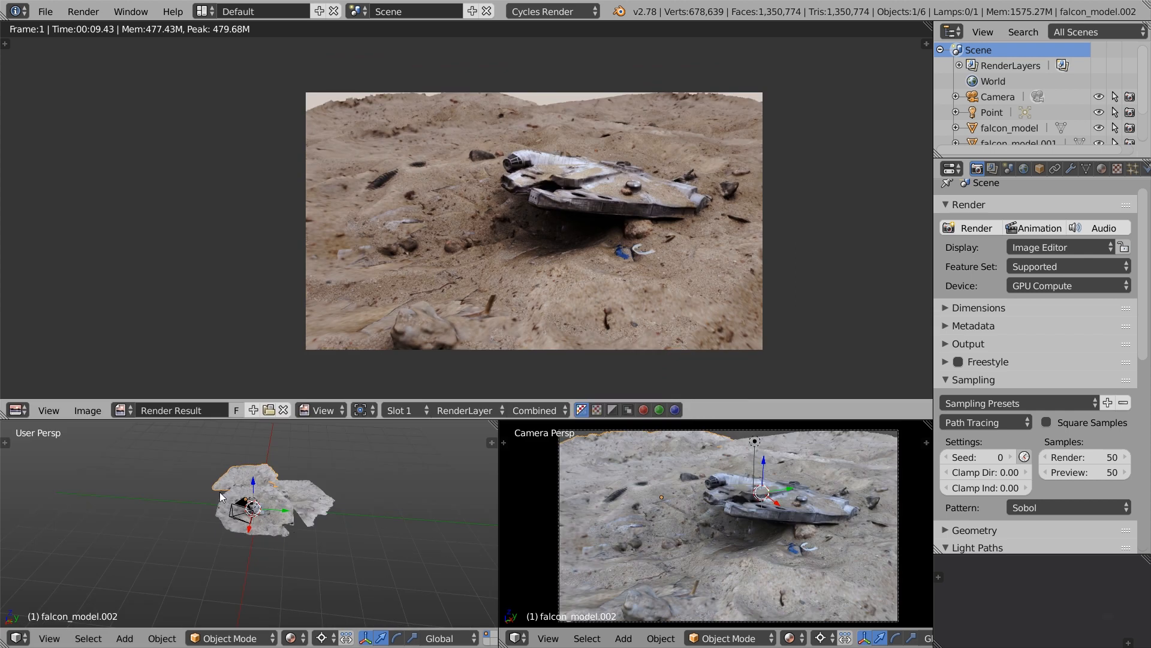
Step: Turn the User Persp 3D view into a Node Editor showing the compositing tree and enable its nodes
left_click(18, 637)
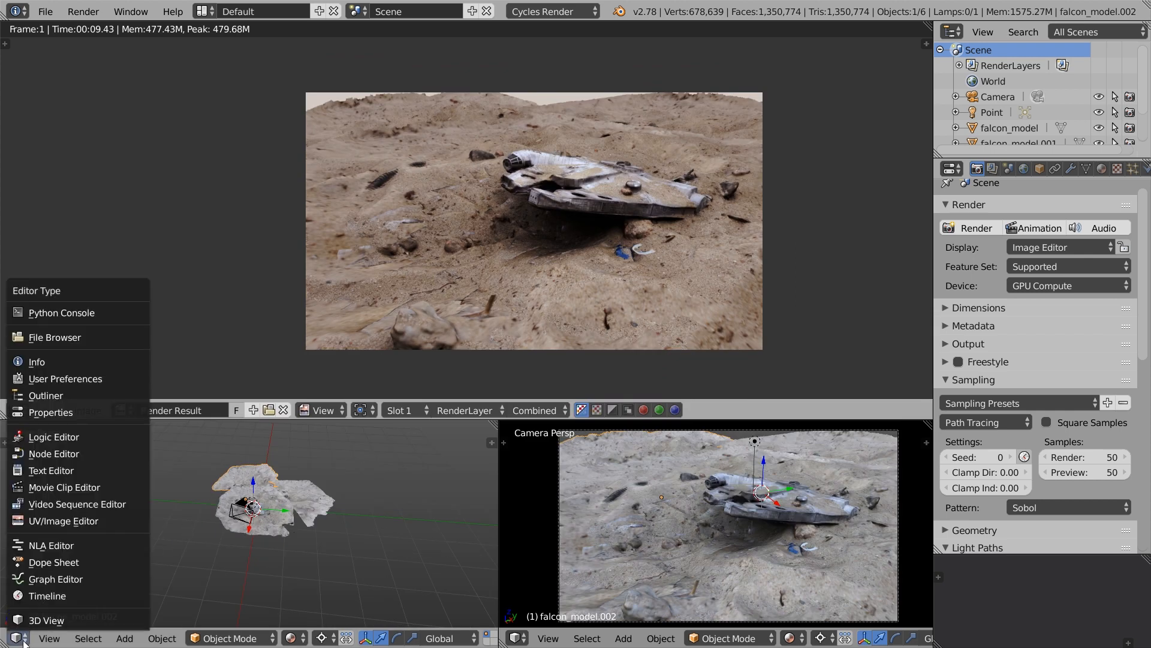
left_click(48, 453)
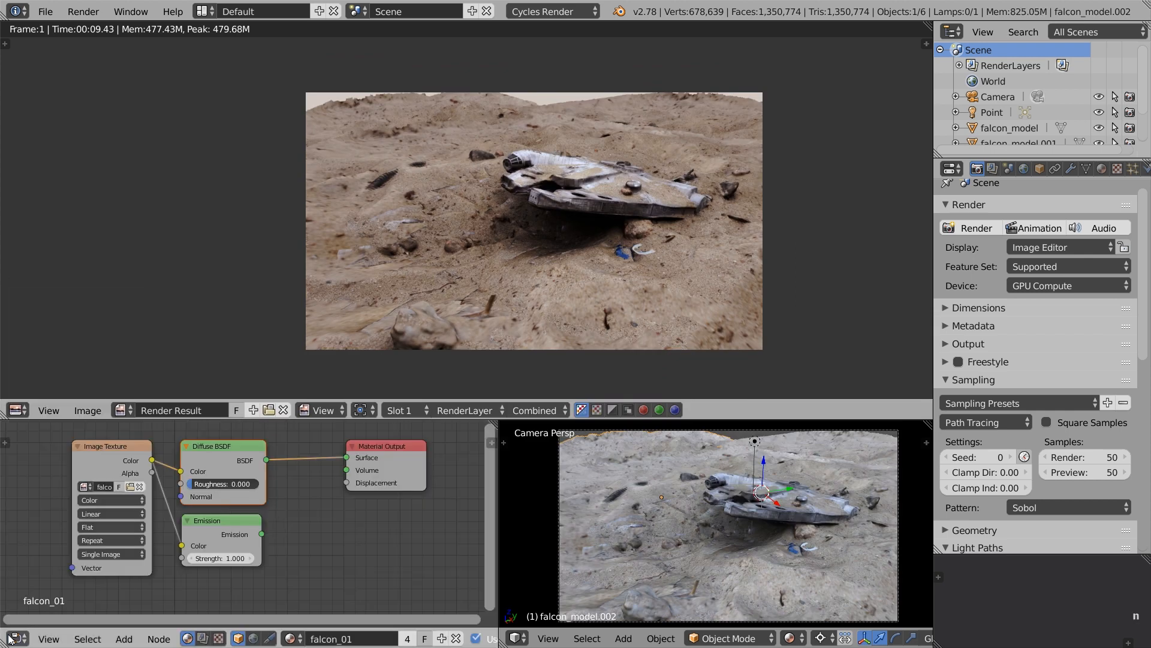
left_click(202, 639)
left_click(238, 639)
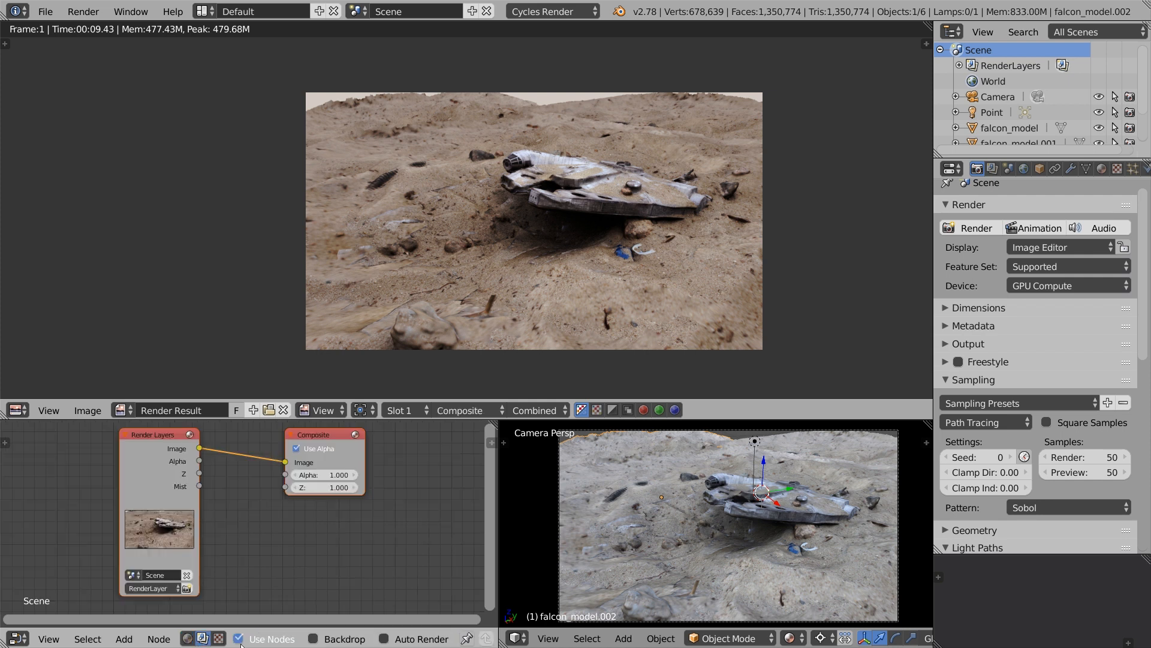
Step: Move the Composite and Render Layers nodes apart to make room between them
key("g")
left_click(428, 433)
left_click(191, 455)
key("g")
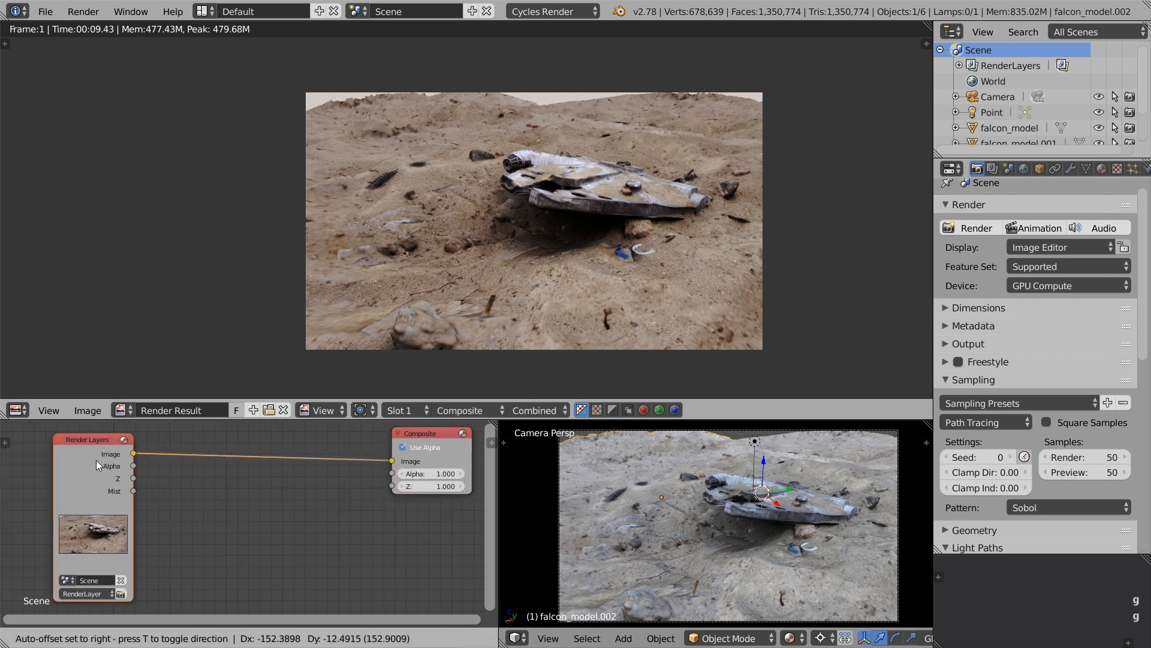
left_click(59, 460)
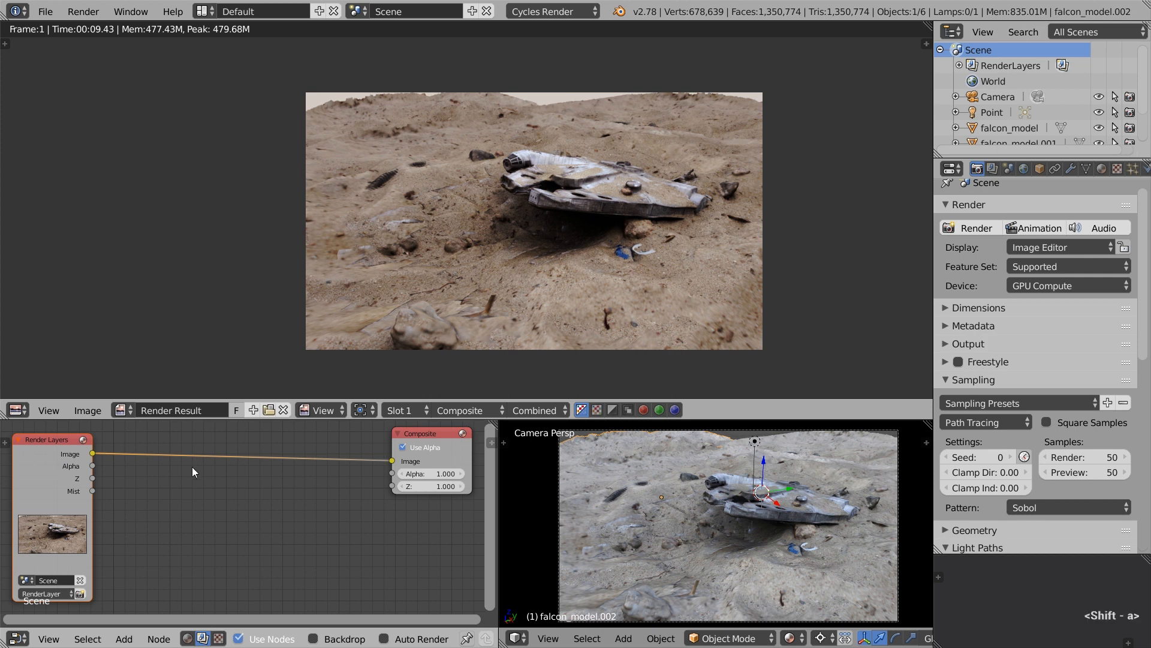
Step: Add a Mix color node and insert it in the link between Render Layers and Composite
key("shift+a")
mouse_move(182, 514)
left_click(259, 465)
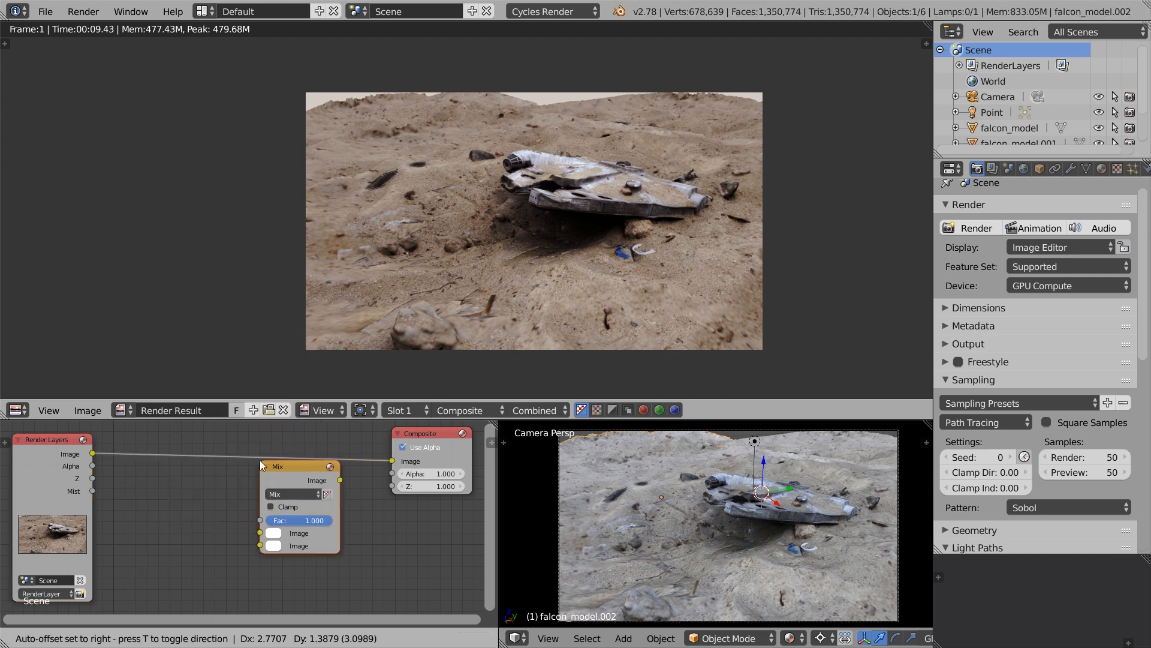
left_click(237, 436)
key("g")
left_click(269, 437)
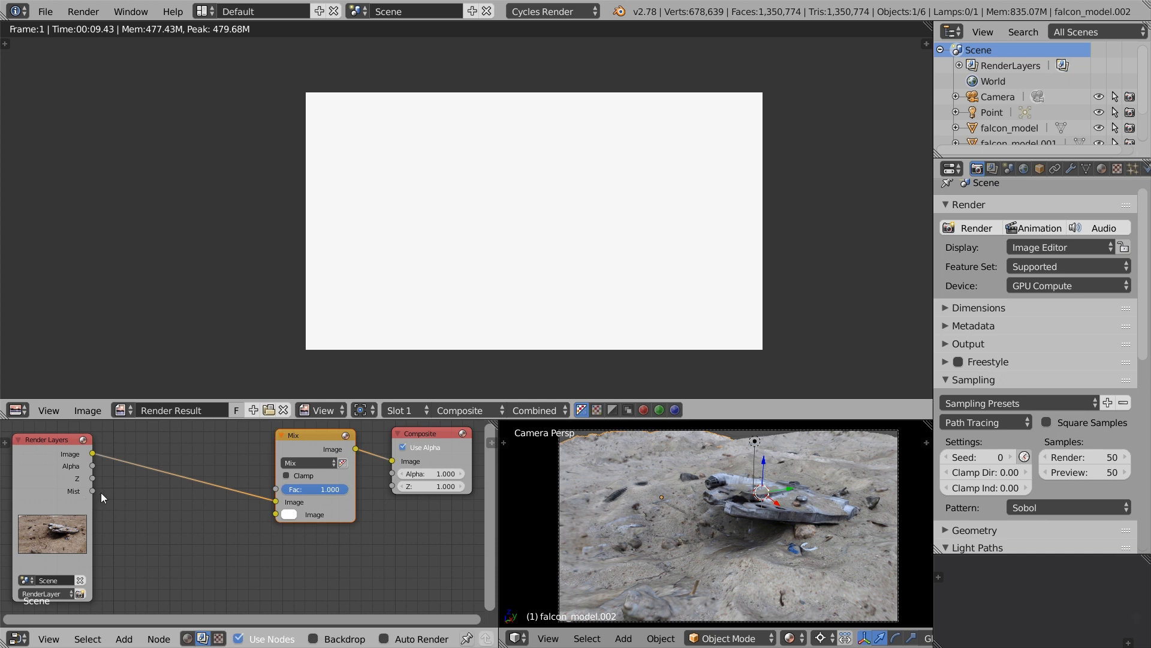
Step: Add a ColorRamp node between the Render Layers and Mix nodes and fit the whole node tree in view
key("shift+a")
mouse_move(111, 514)
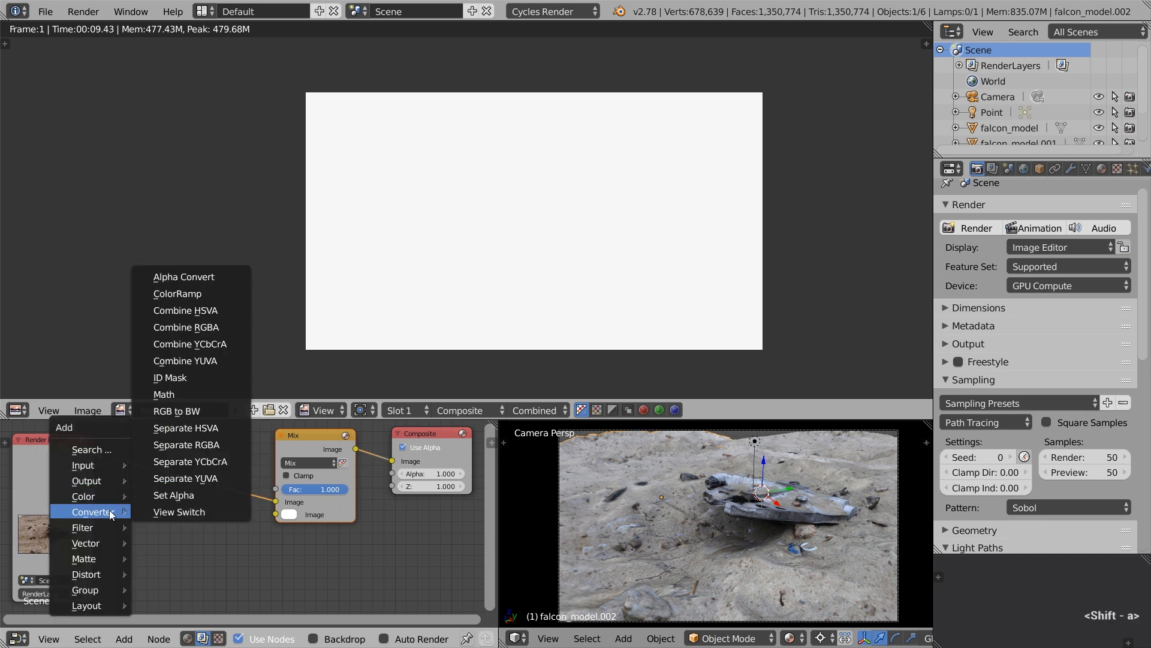
left_click(211, 294)
left_click(119, 502)
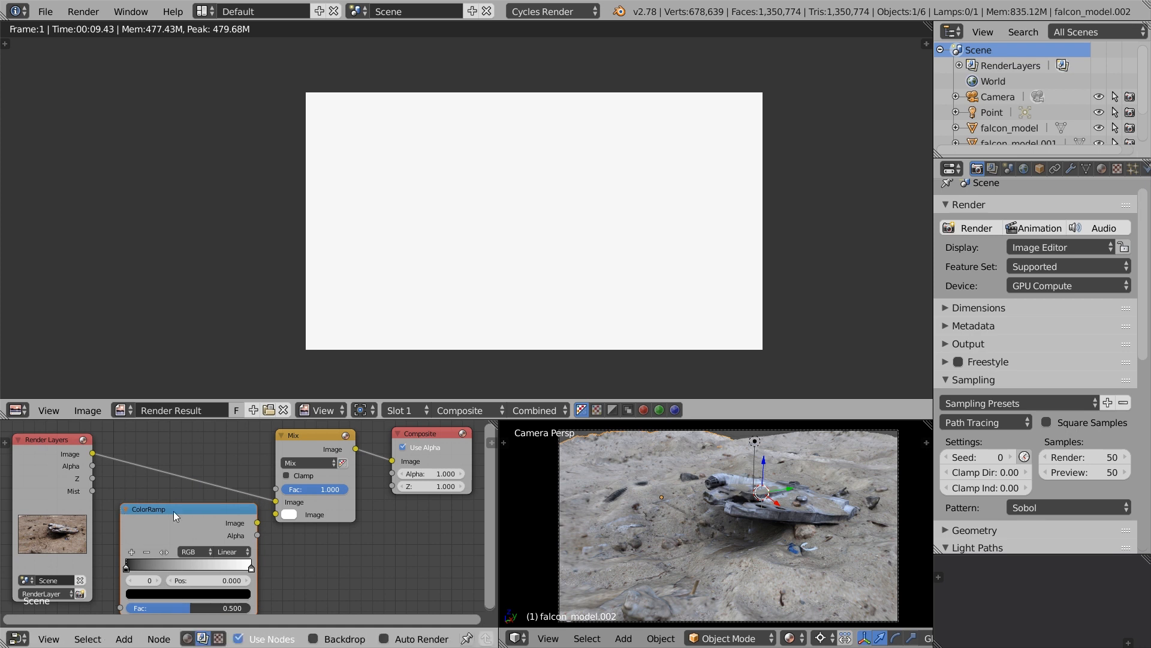
key("Home")
Step: Route the Mist output through the ColorRamp into the Mix node's Fac, and shift the ramp's white stop to position 0.014
left_click_drag(105, 486, 110, 517)
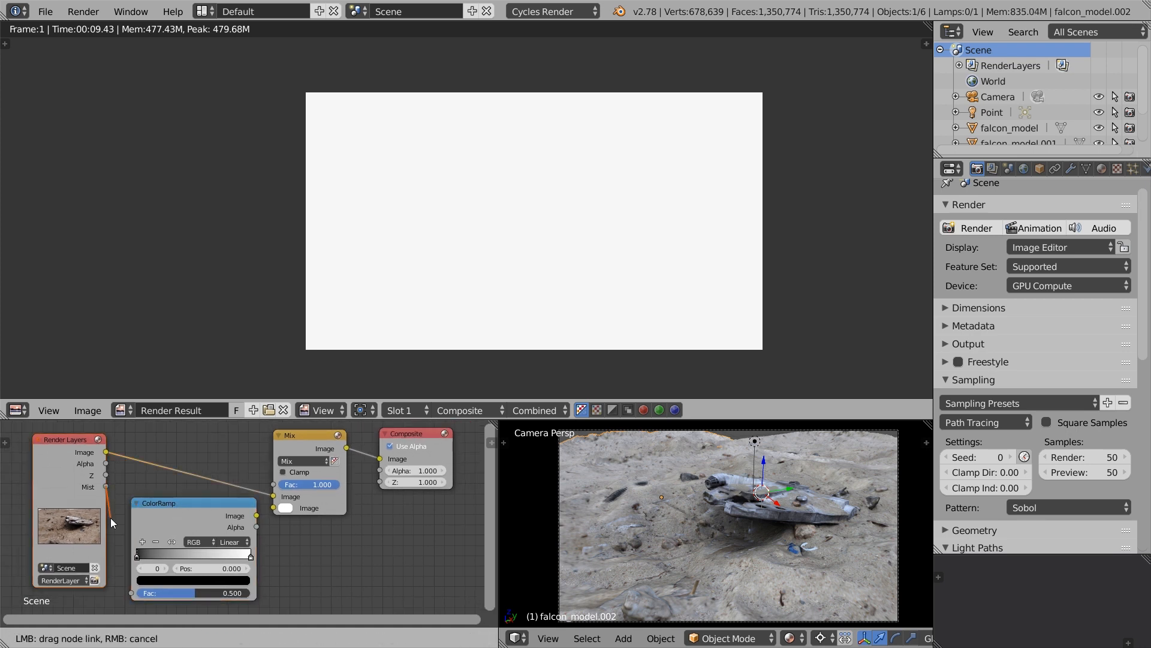
left_click_drag(125, 587, 131, 592)
left_click_drag(256, 515, 274, 485)
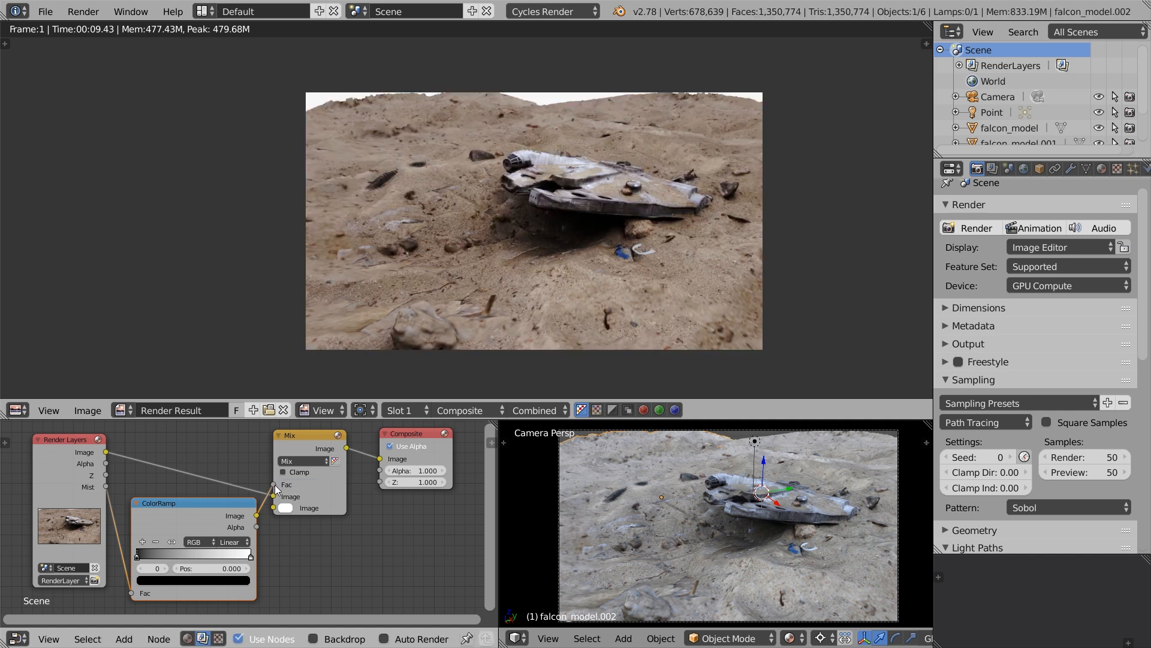
left_click_drag(250, 556, 137, 573)
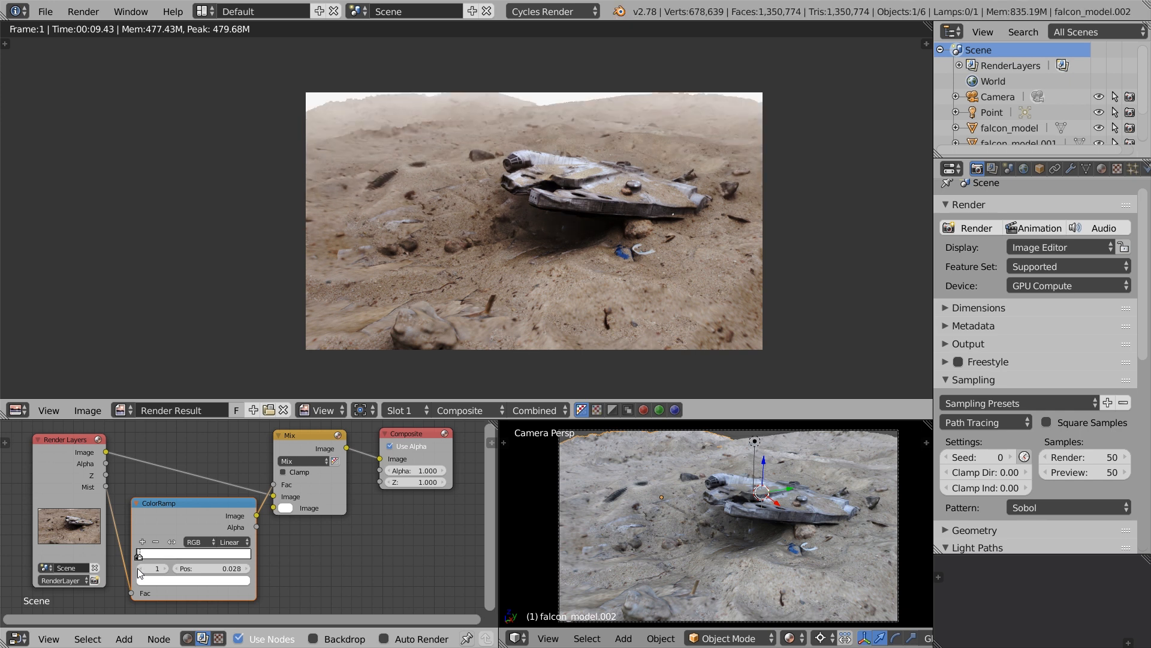
left_click_drag(137, 572, 136, 573)
Step: Set the world's mist depth to 10 and render the frame again
left_click(1023, 169)
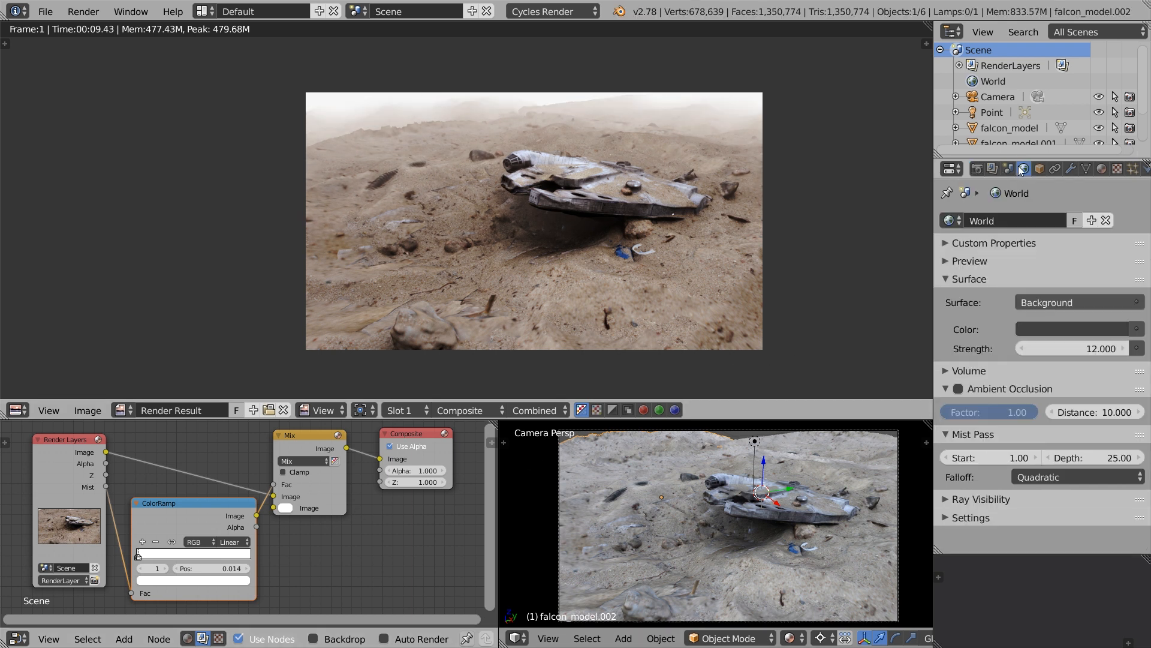
left_click(1093, 458)
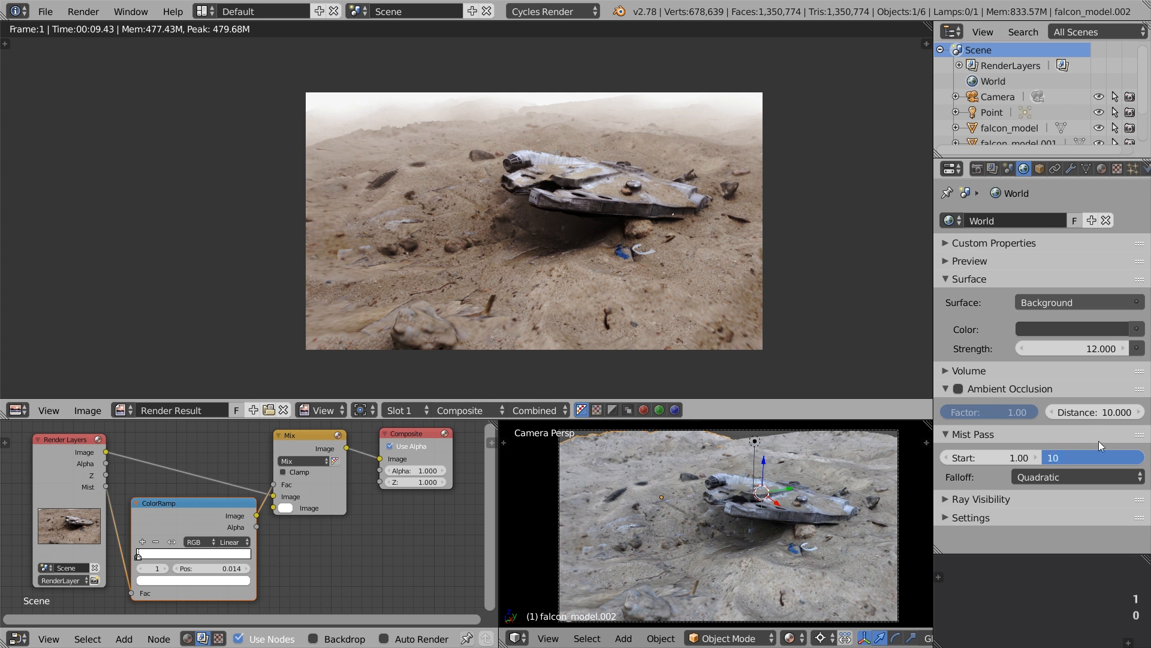
key("Return")
left_click(971, 168)
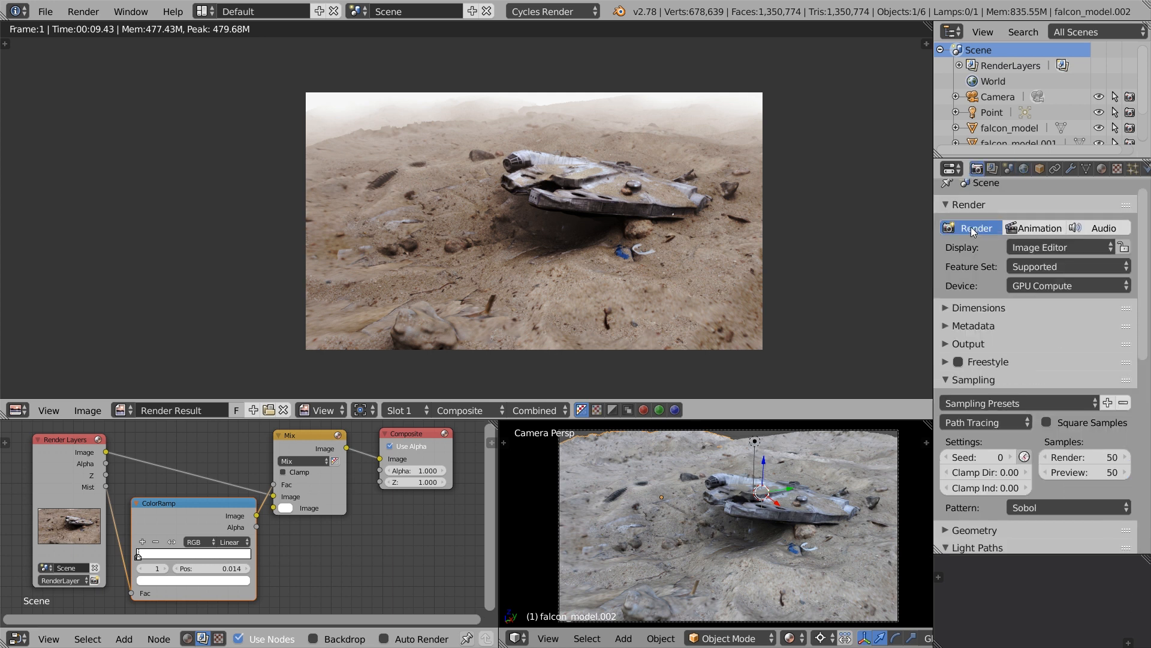
left_click(970, 226)
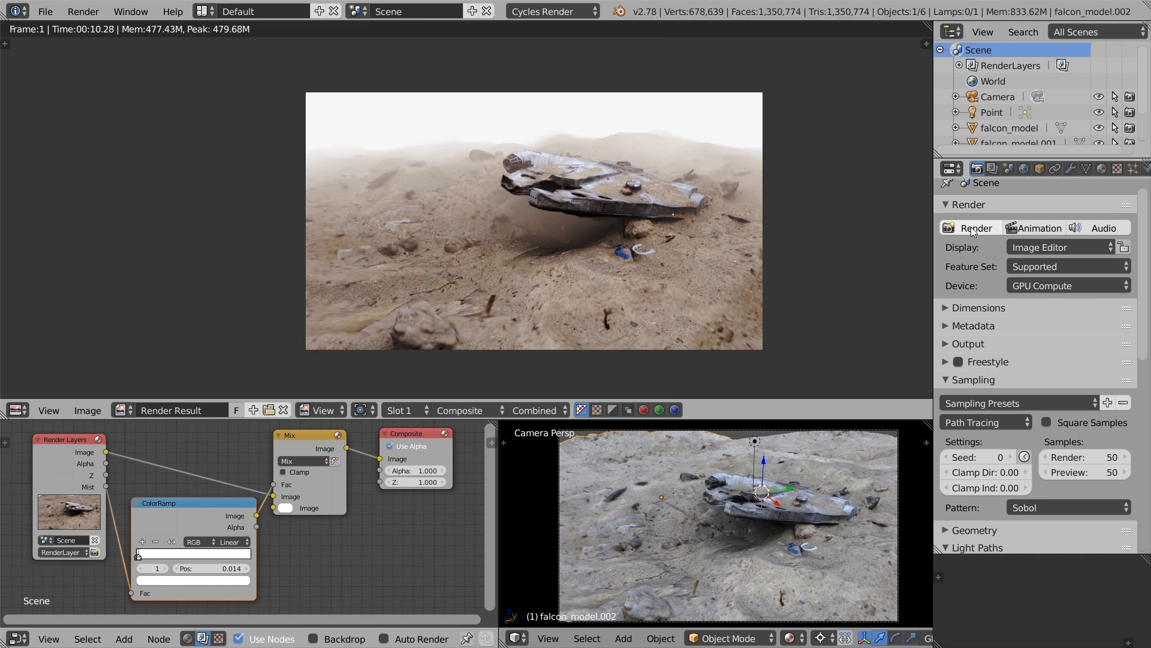
Step: Shift the ColorRamp's white stop to position 0.003 to thicken the fog
left_click_drag(138, 556, 138, 556)
scroll(137, 557, "up", 4)
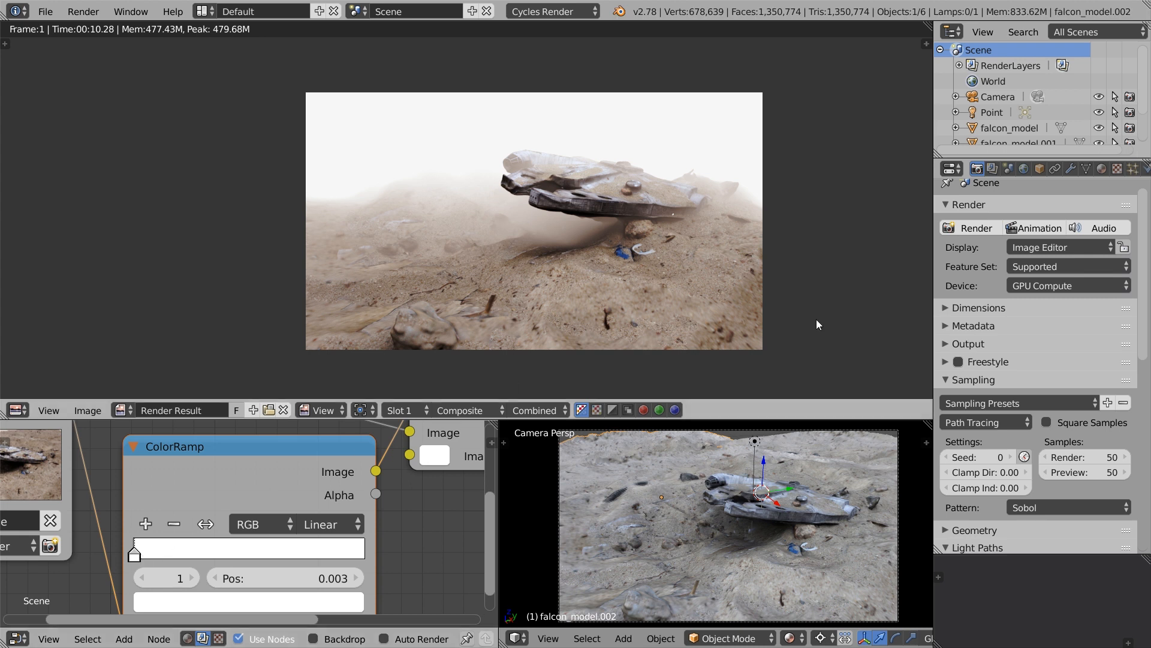
Step: Set the world's mist pass start distance to 0.2
left_click(1023, 169)
scroll(688, 237, "down", 1)
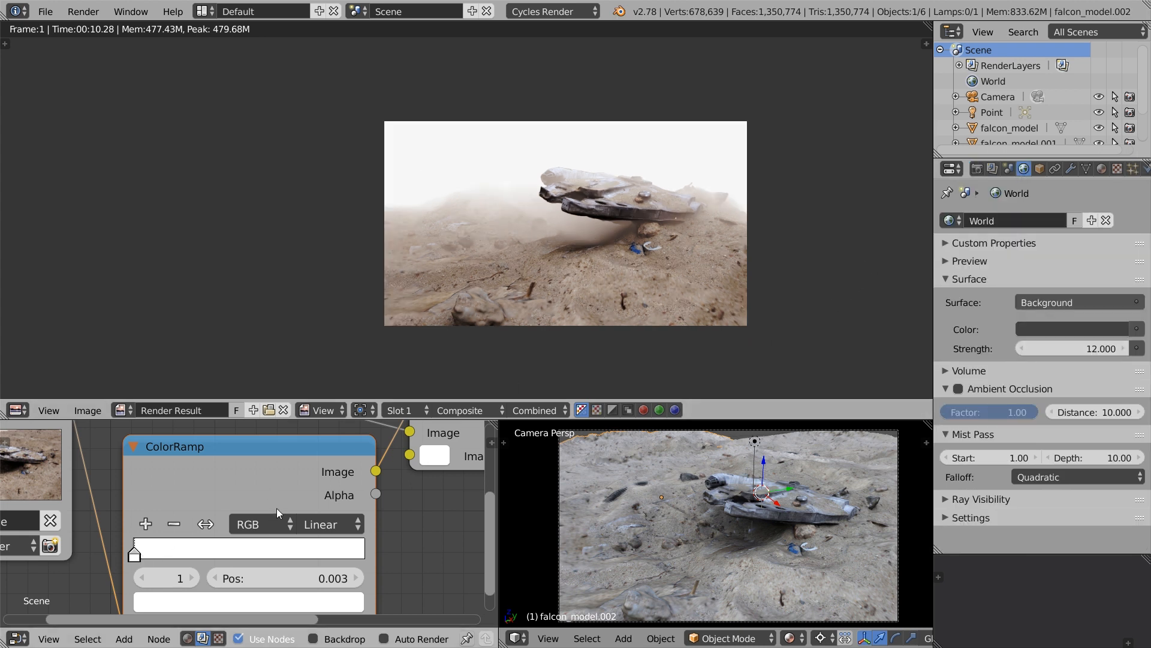
scroll(276, 508, "down", 4)
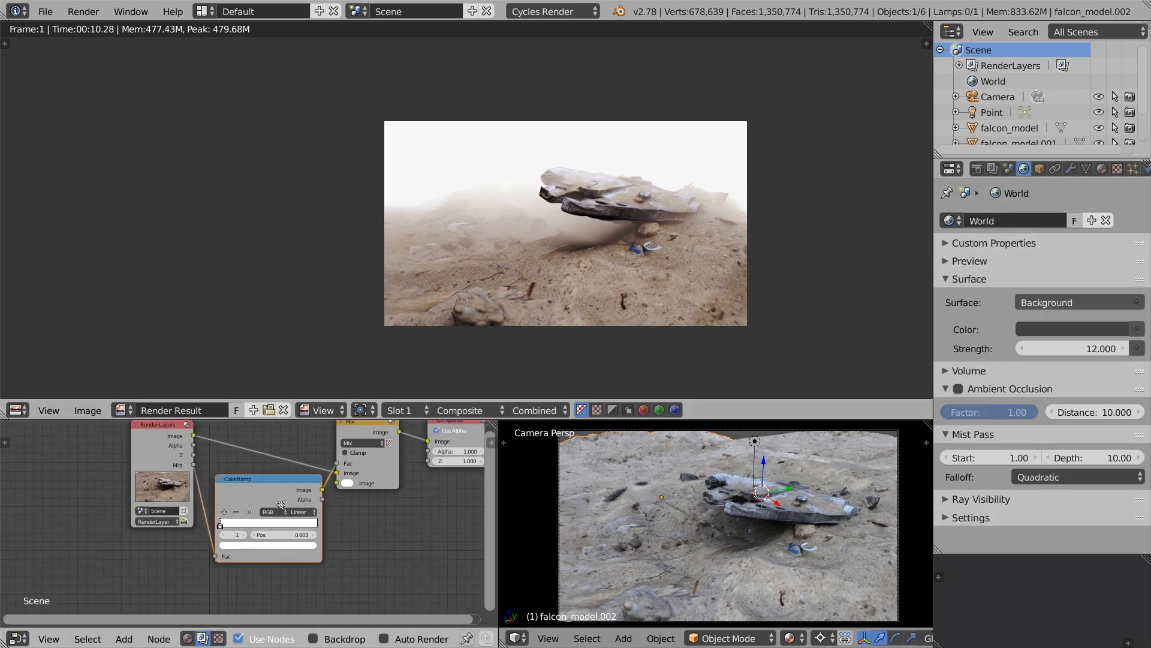
left_click(999, 455)
type("0.2")
key("Return")
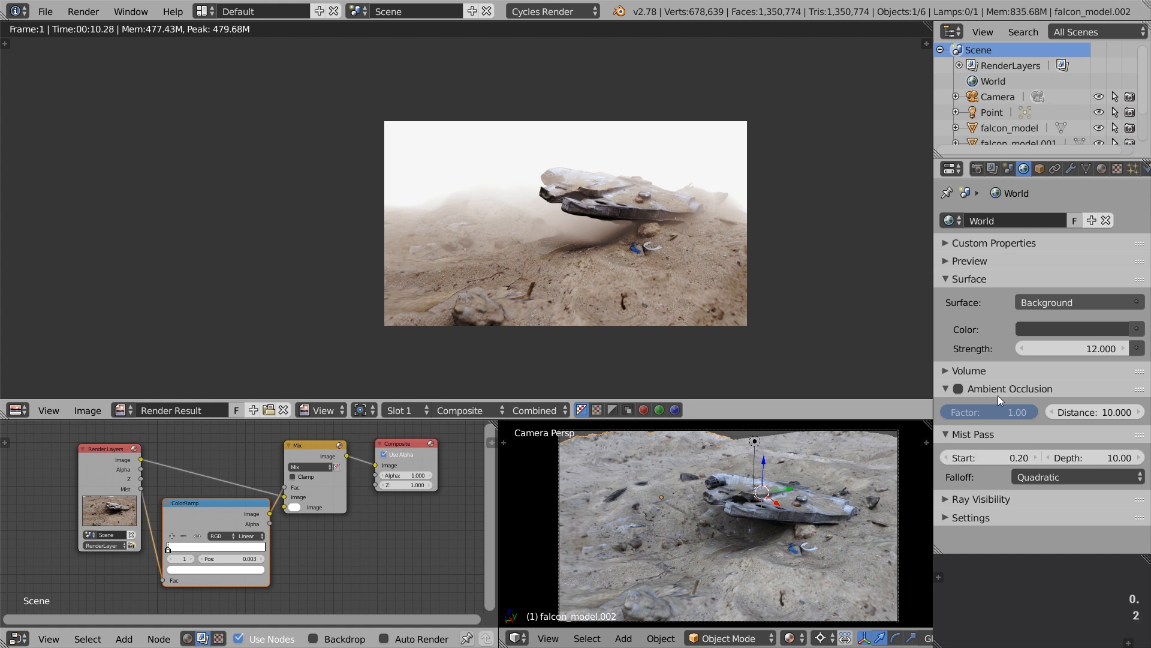
Step: Render the frame again and adjust the ColorRamp stops to thin the fog, placing the black stop at position 0.007
left_click(977, 168)
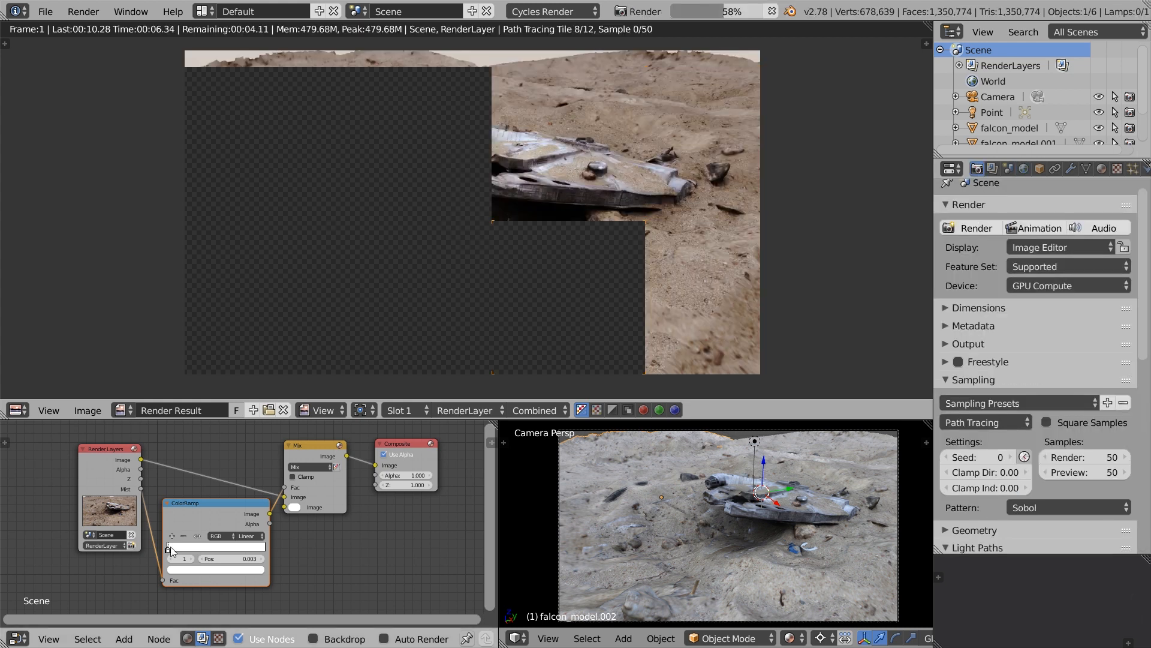
mouse_move(171, 551)
left_mouse_down()
mouse_move(190, 549)
mouse_move(168, 549)
left_mouse_up()
scroll(169, 550, "up", 4)
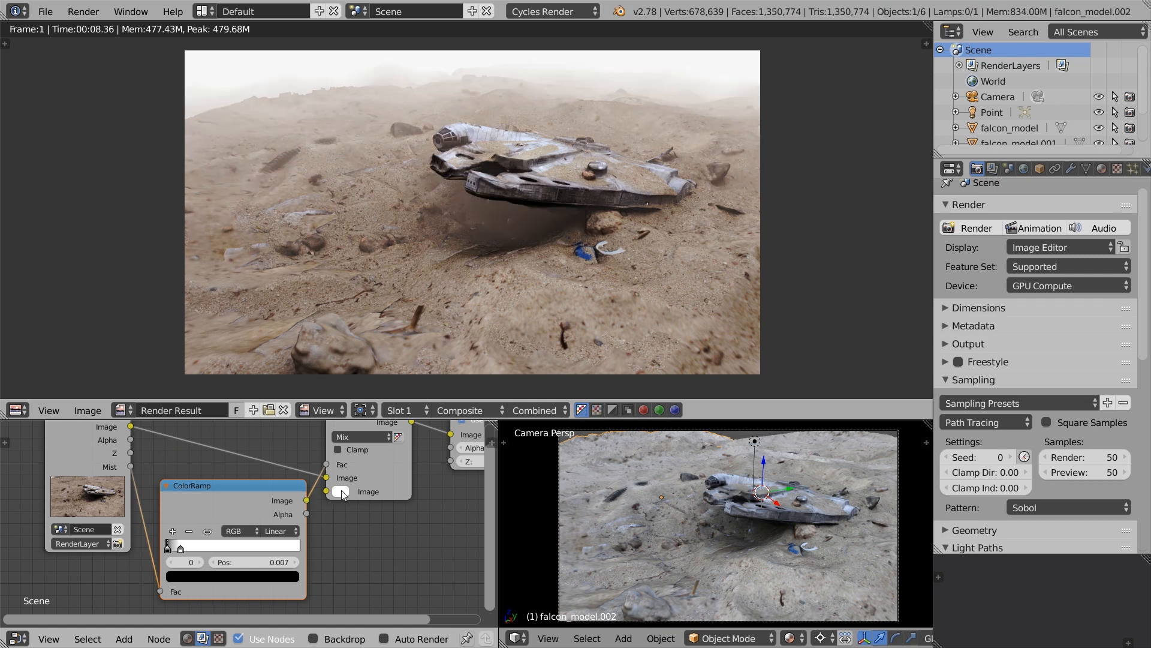
Step: Darken the Mix node's fog colour to a slightly tinted off-white and shift the ColorRamp's white stop to position 0.079
scroll(343, 494, "down", 2)
middle_click_drag(348, 487, 310, 510)
left_click(295, 509)
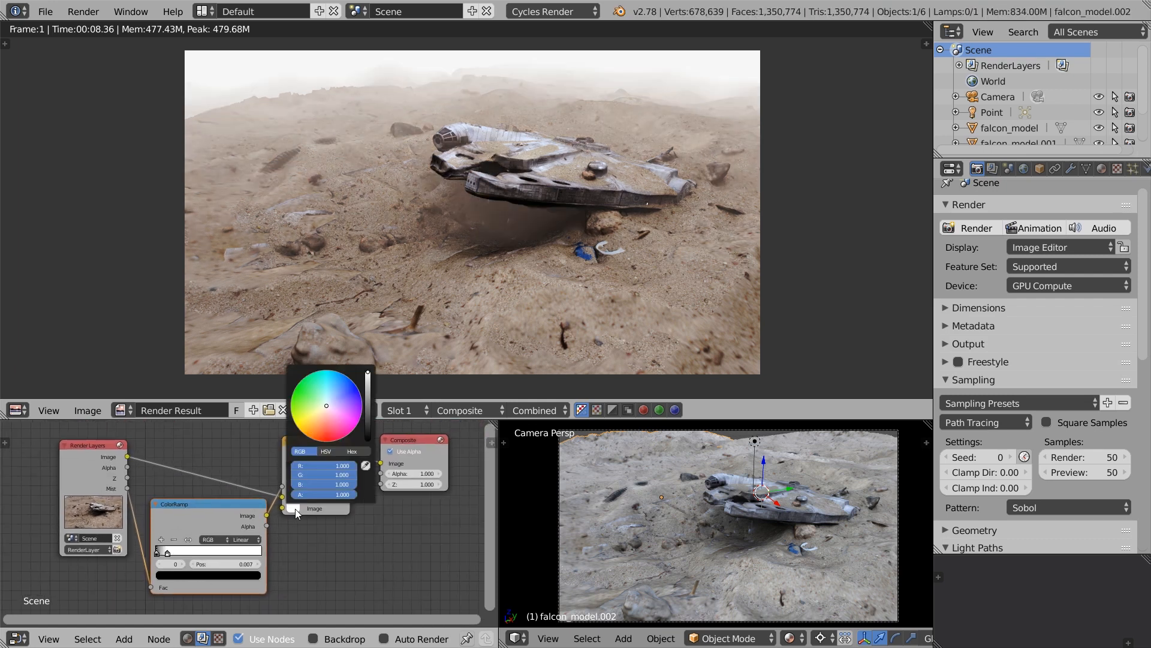
left_click(368, 383)
left_click_drag(321, 412, 326, 405)
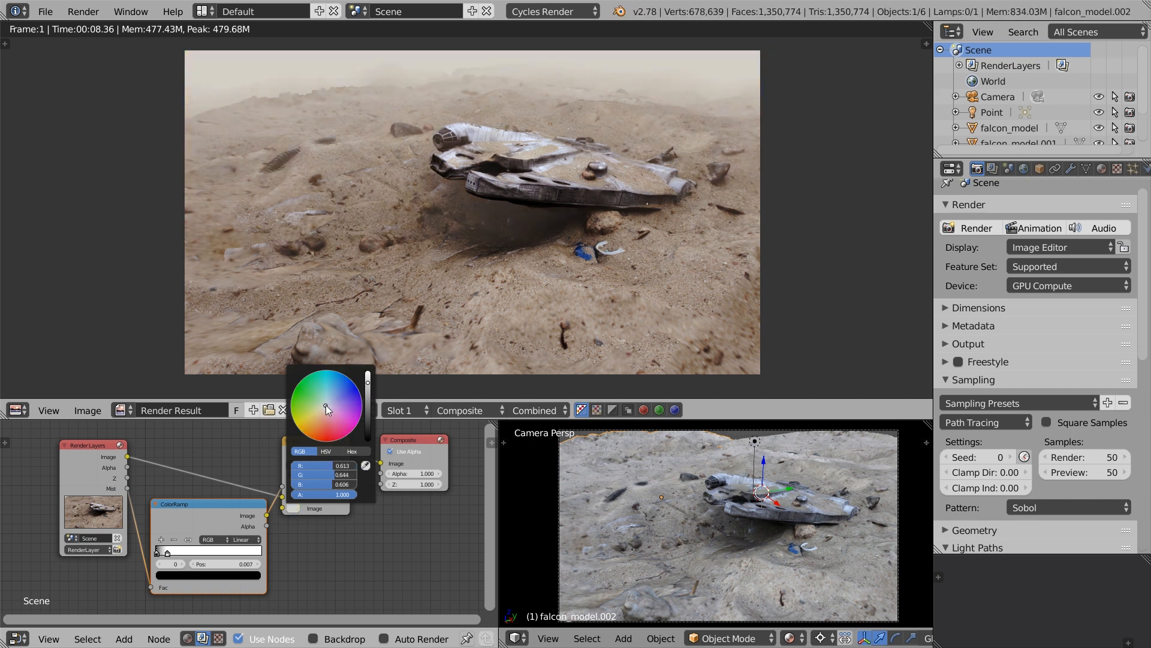
left_click_drag(166, 552, 164, 553)
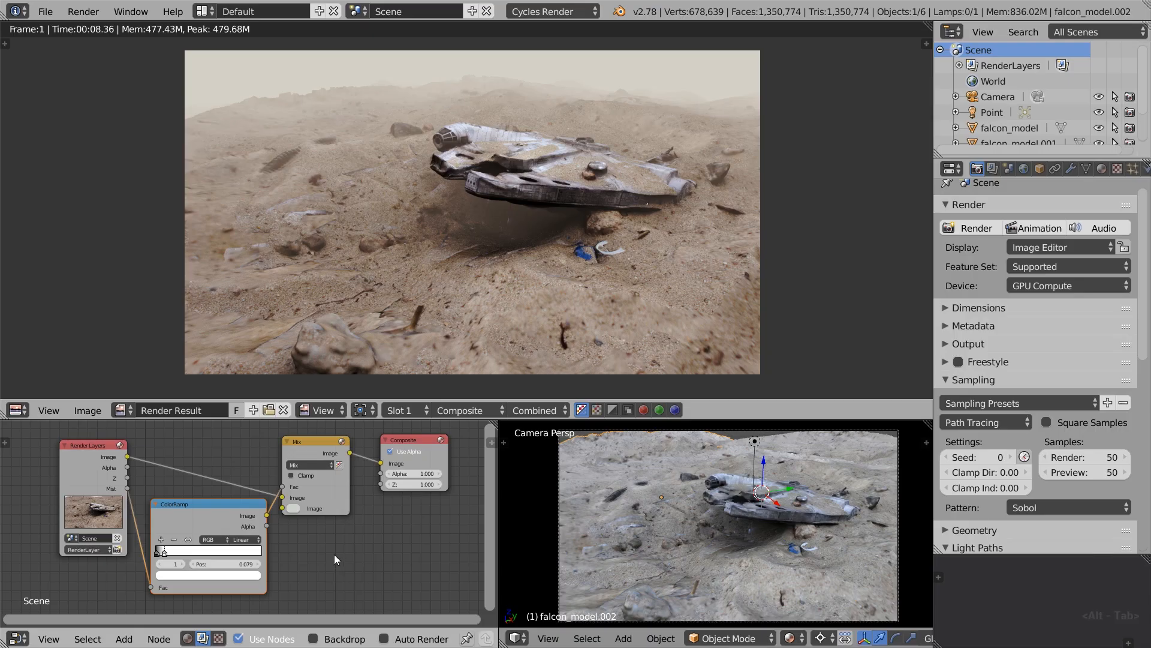
Step: Turn the node editor area into a 3D View and select the camera
key("shift+F5")
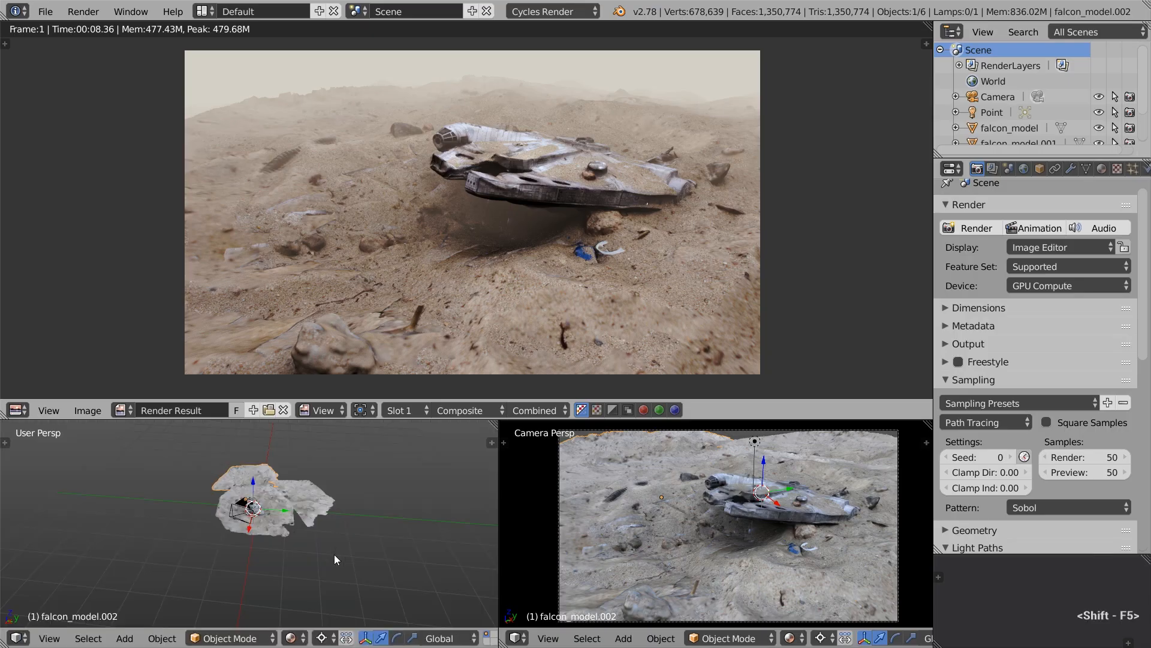
scroll(251, 520, "up", 5)
middle_click_drag(251, 519, 171, 463)
right_click(171, 463)
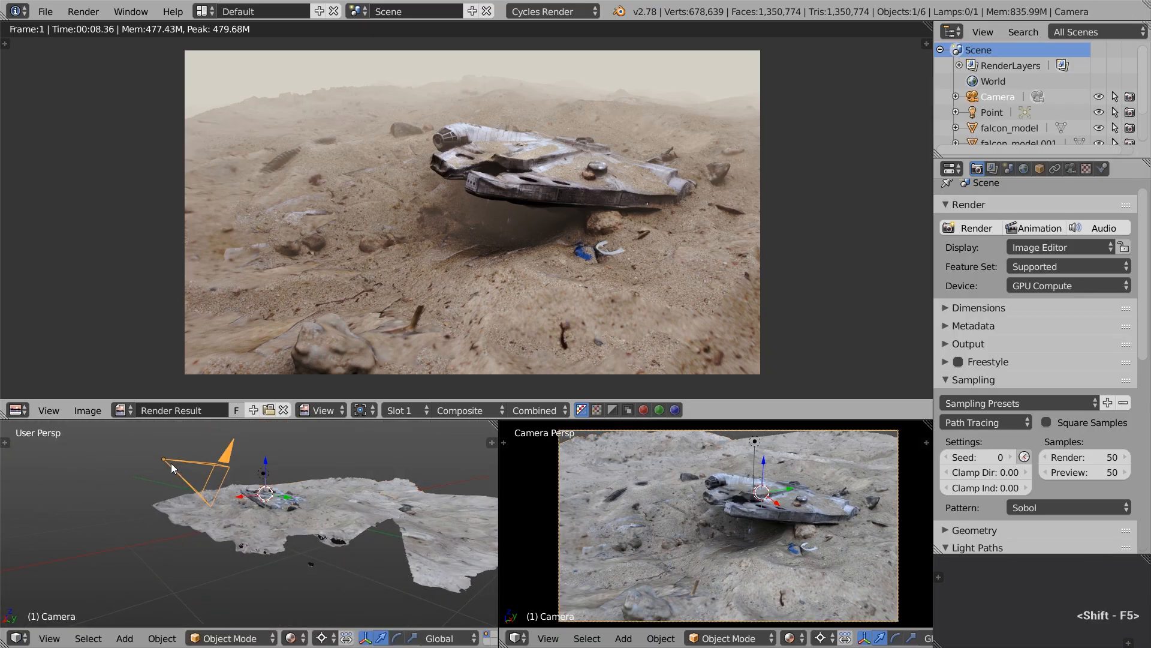
Step: Split off a strip below the new 3D View and make it a Timeline
left_click_drag(5, 643, 28, 594)
left_click(18, 638)
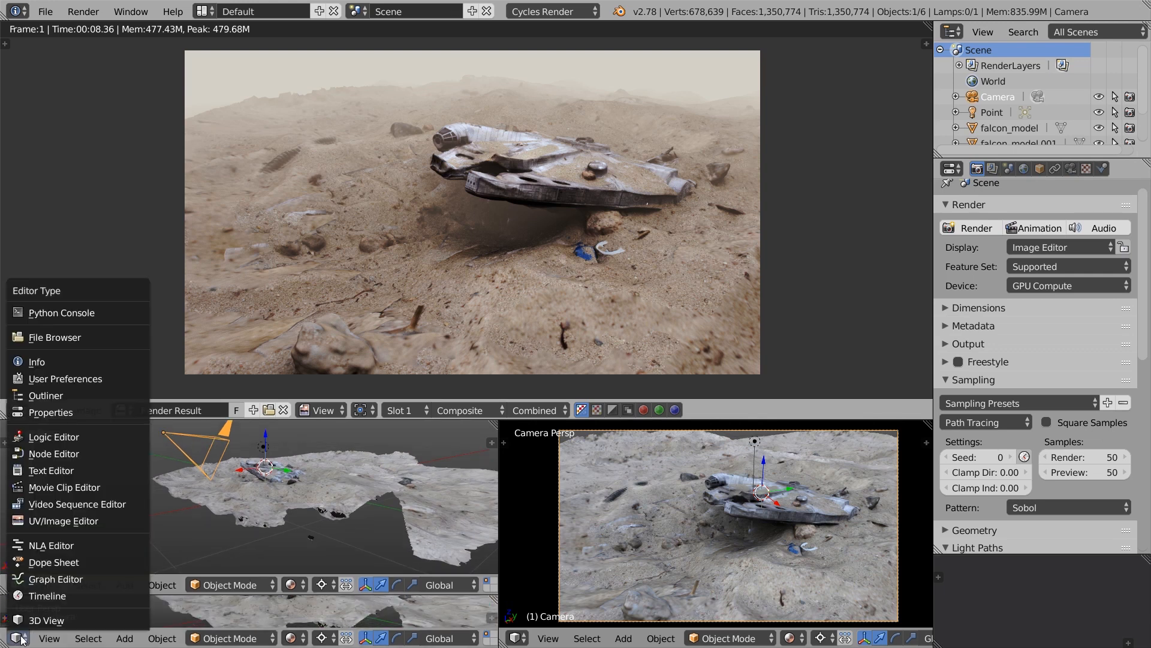
left_click(37, 600)
Step: Change the 3D View's pivot point from the 3D cursor so the manipulator sits on the camera's own origin
middle_click_drag(157, 487, 186, 489)
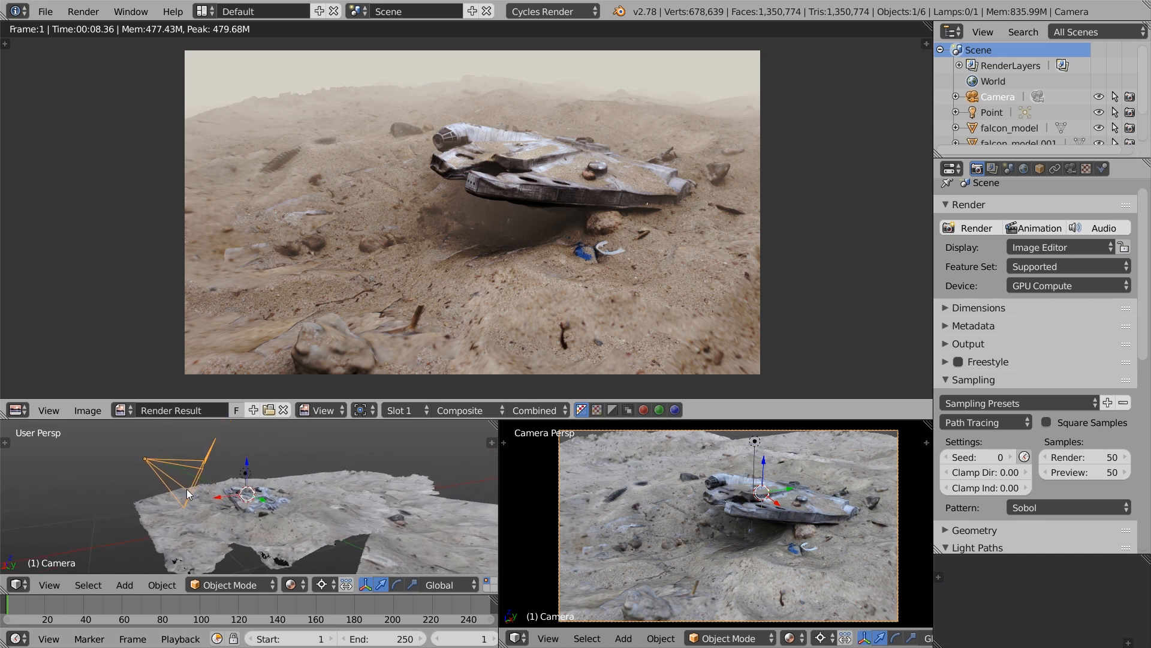
left_click(322, 585)
left_click(367, 503)
key("g")
key("z")
key("z")
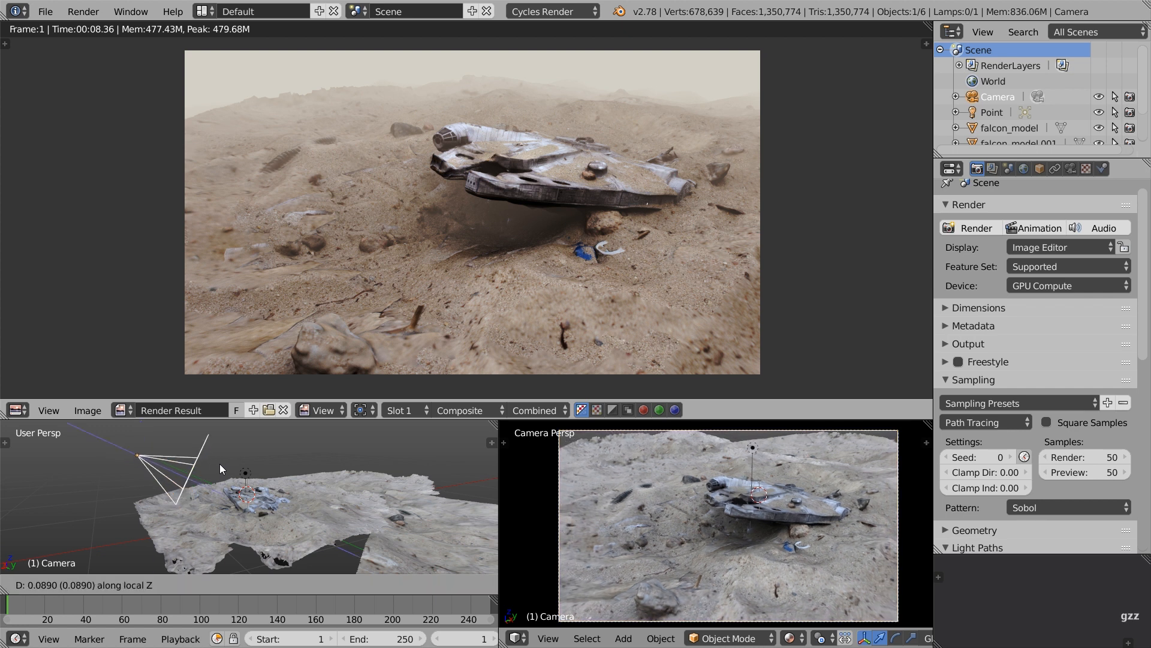
right_click(375, 462)
Step: Switch the camera viewport to rendered shading and try moving the camera back along its local Z axis
key("shift+z")
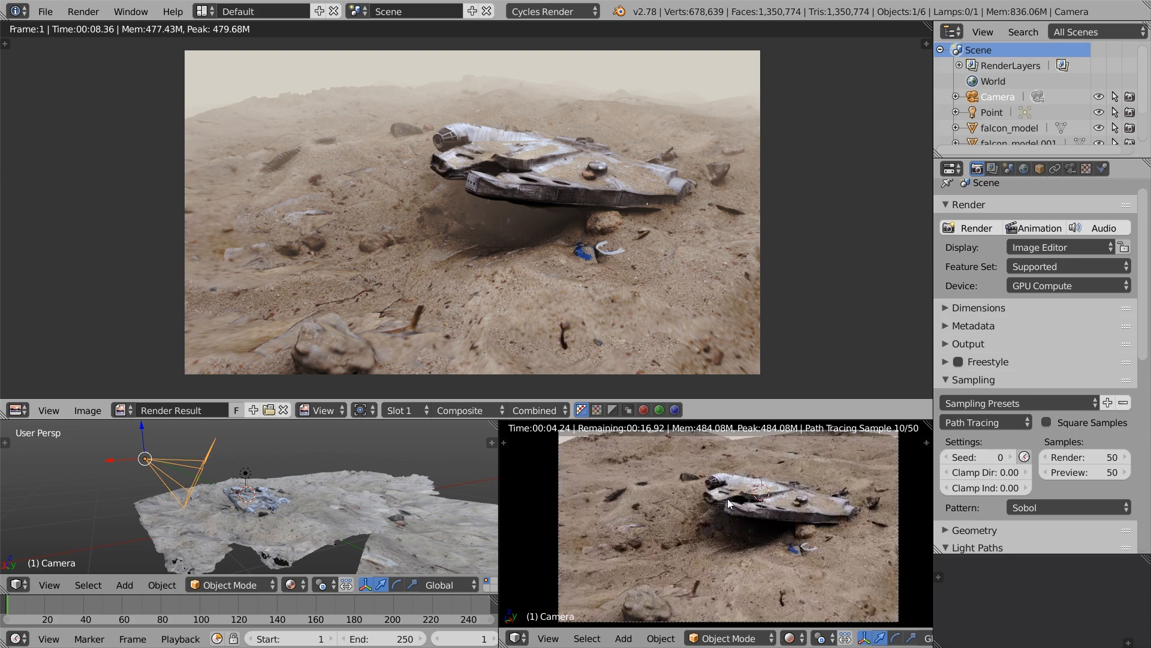
key("g")
key("z")
key("z")
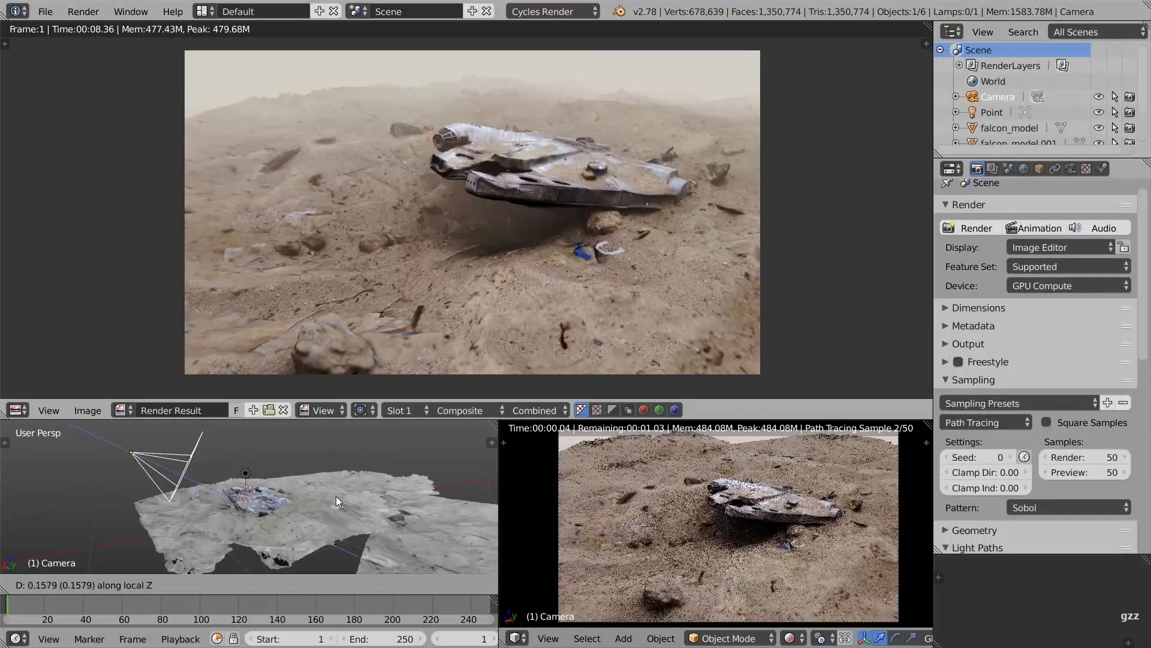
left_click(368, 502)
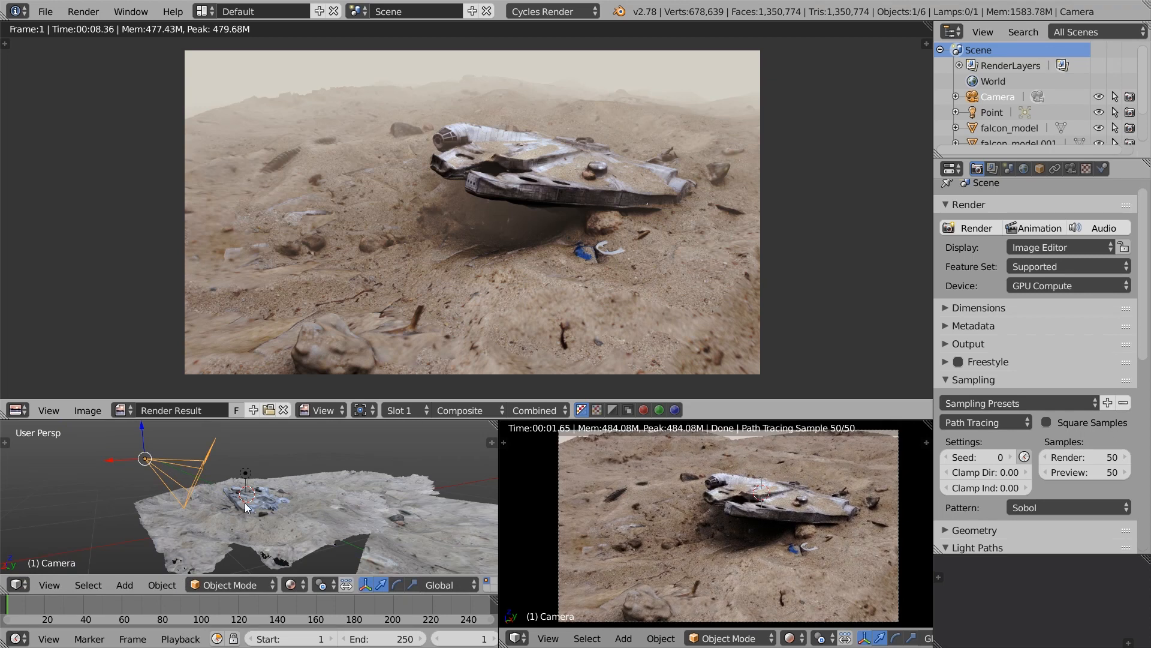
Step: Move the camera back about 0.21 along its local Z axis and insert a Location keyframe at frame 1
key("g")
key("z")
key("z")
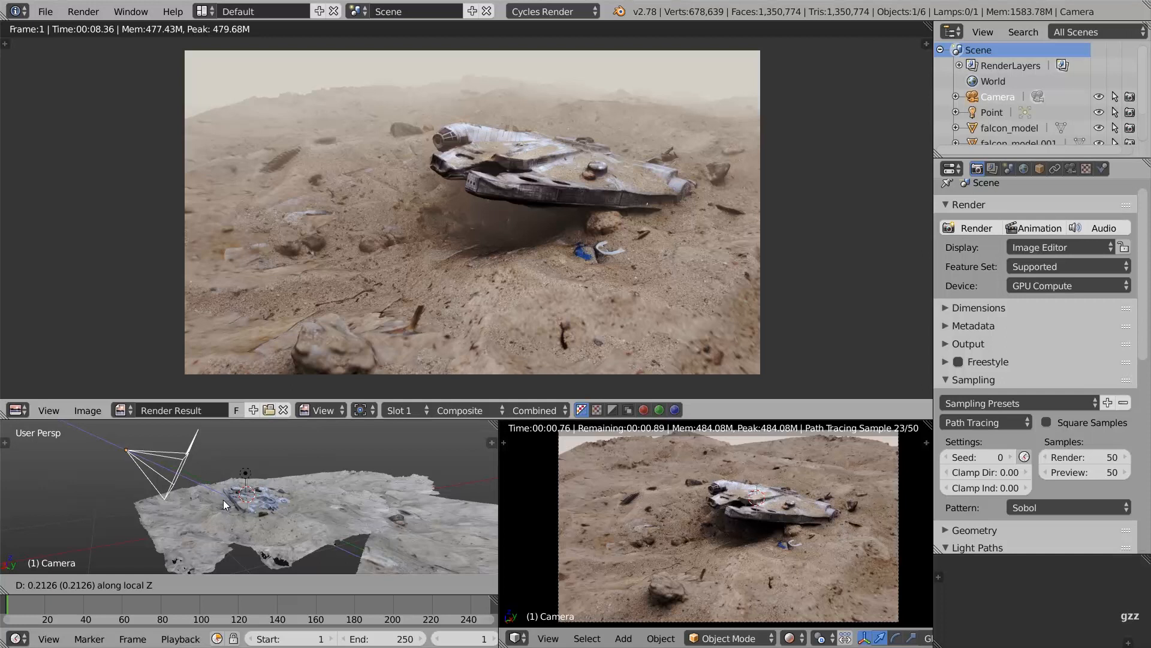
left_click(223, 499)
key("i")
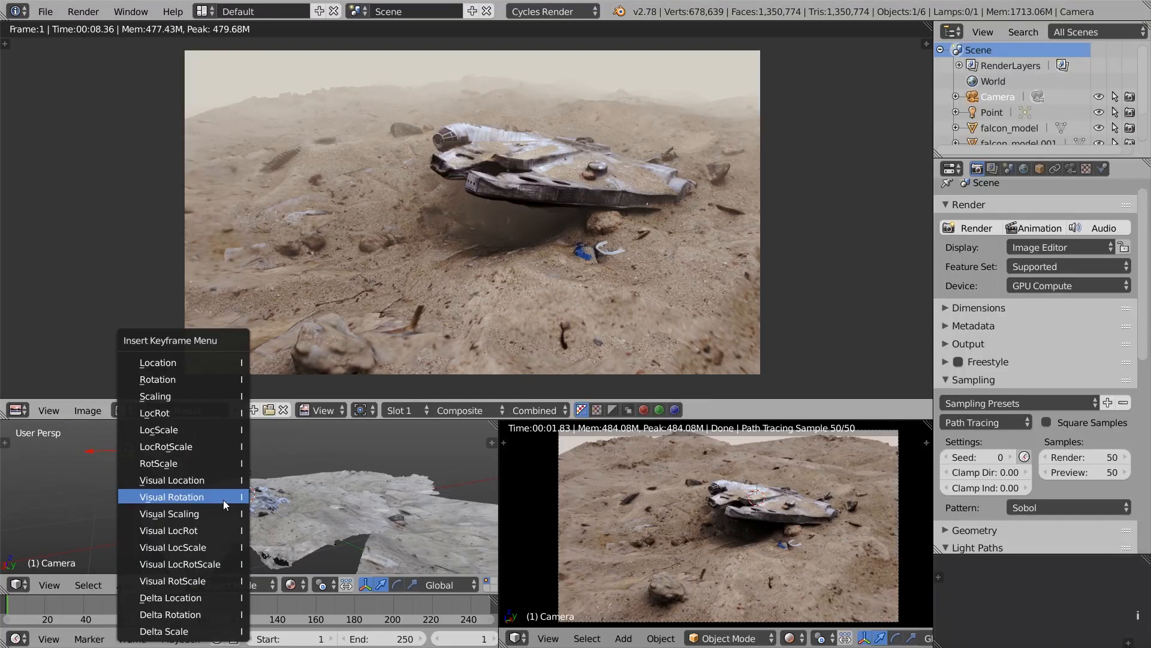
left_click(232, 366)
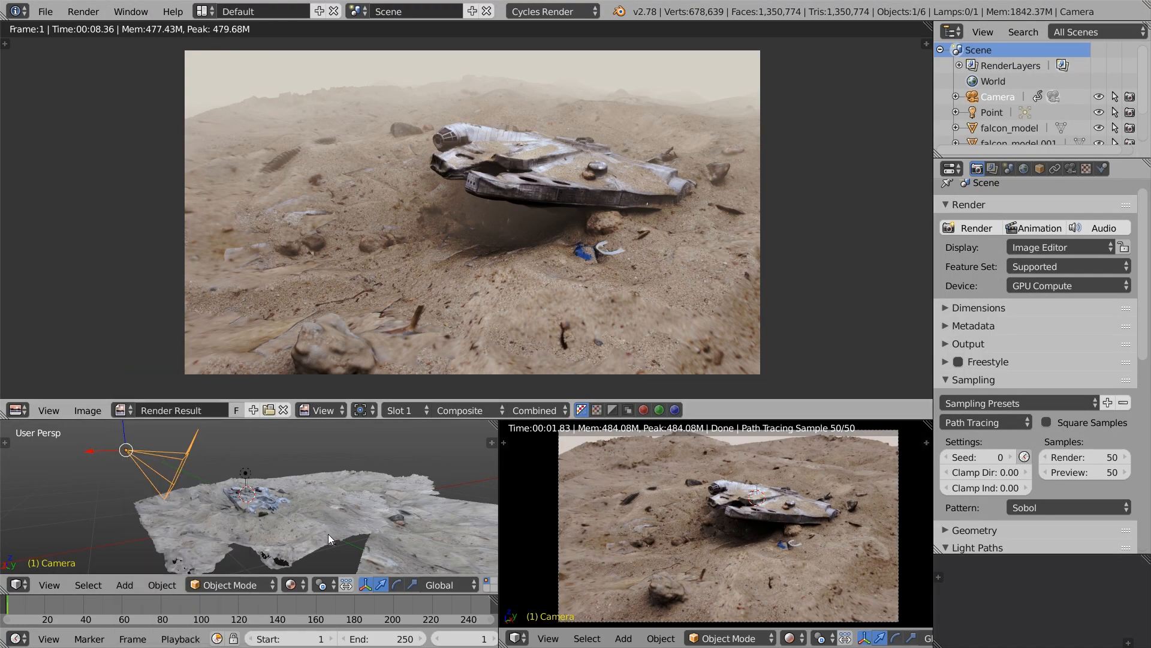
Step: At frame 249, move the camera forward about 0.21 along its local Z axis and insert a Location keyframe
scroll(469, 602, "down", 3)
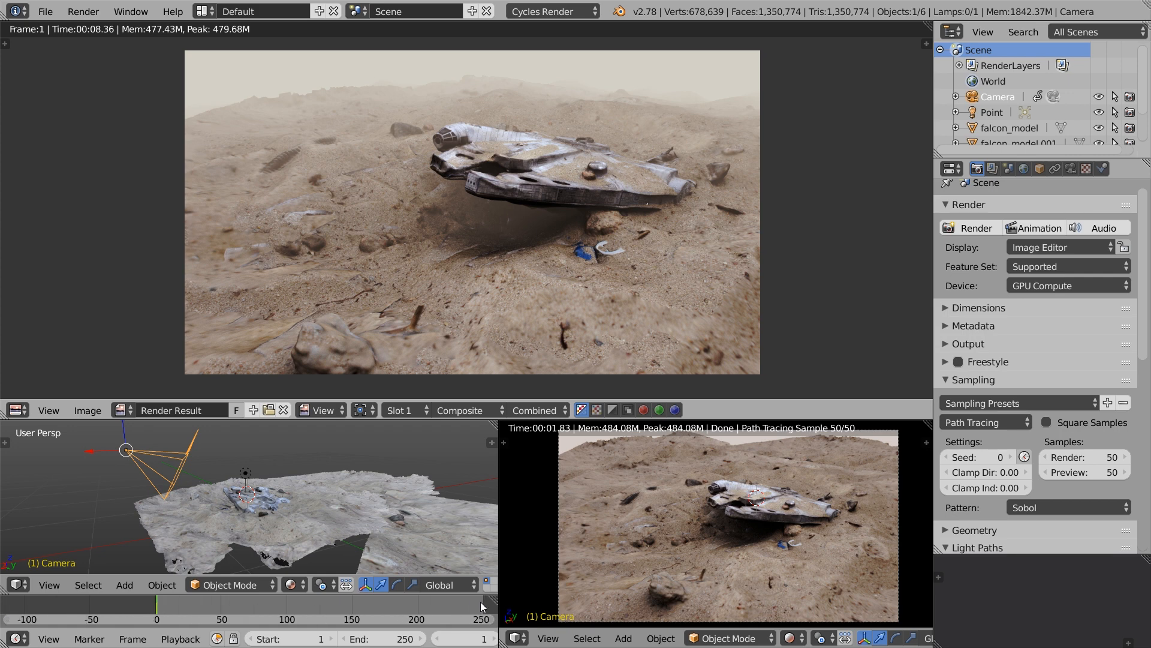
left_click(481, 602)
key("g")
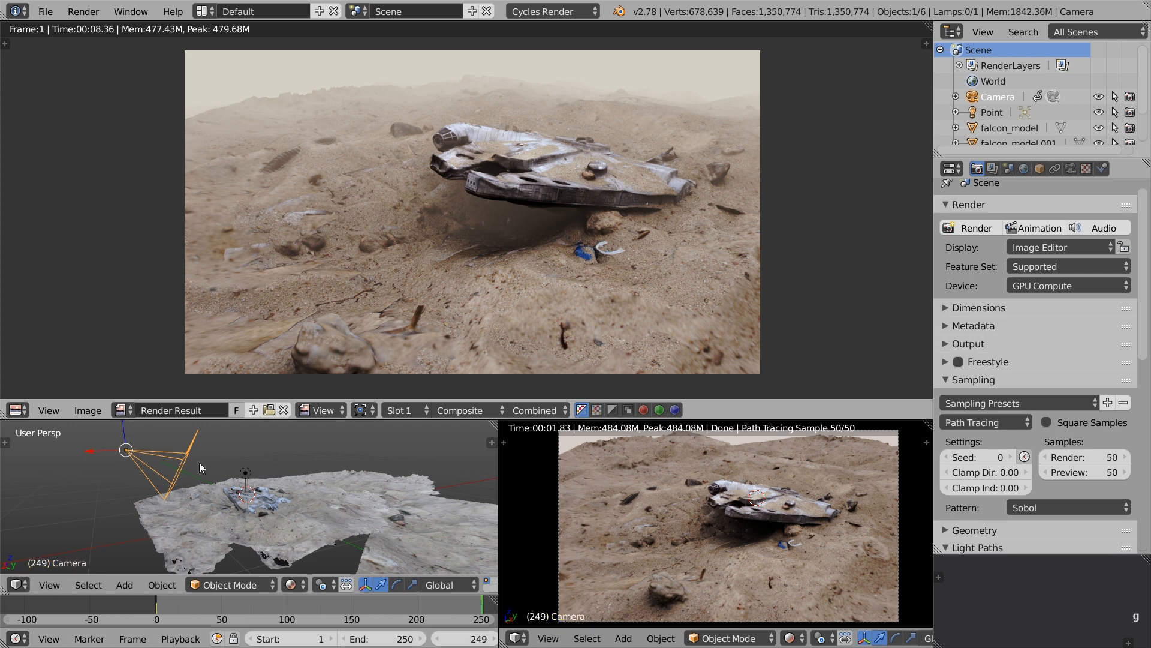
key("z")
key("z")
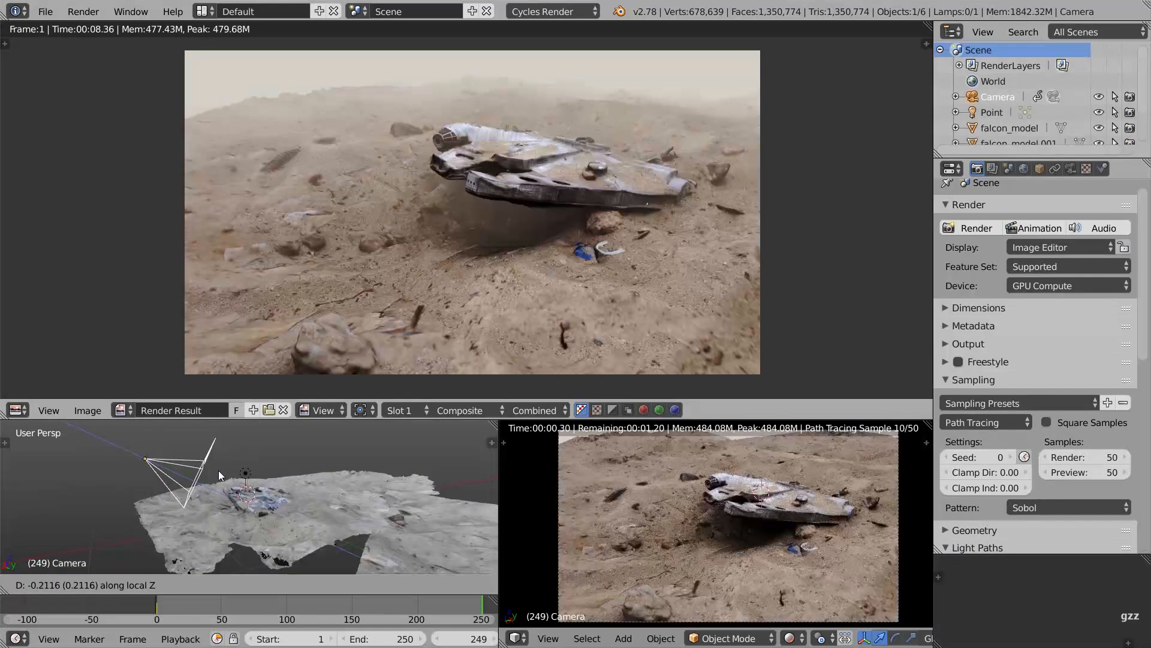
left_click(218, 470)
key("i")
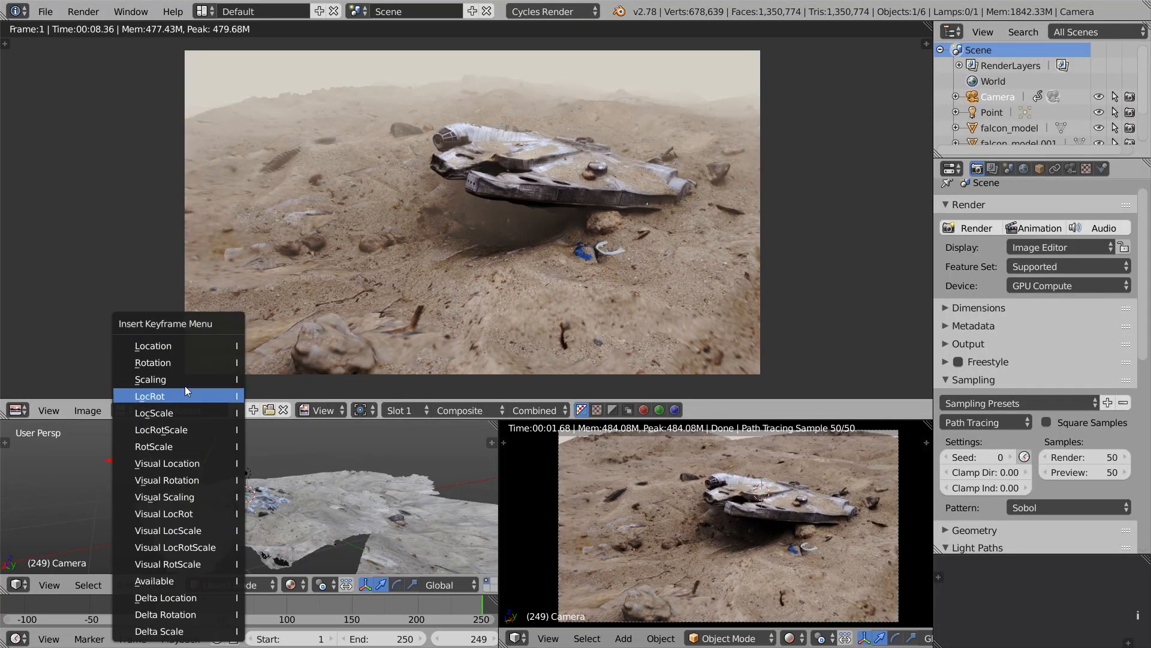
left_click(175, 351)
left_click(461, 602)
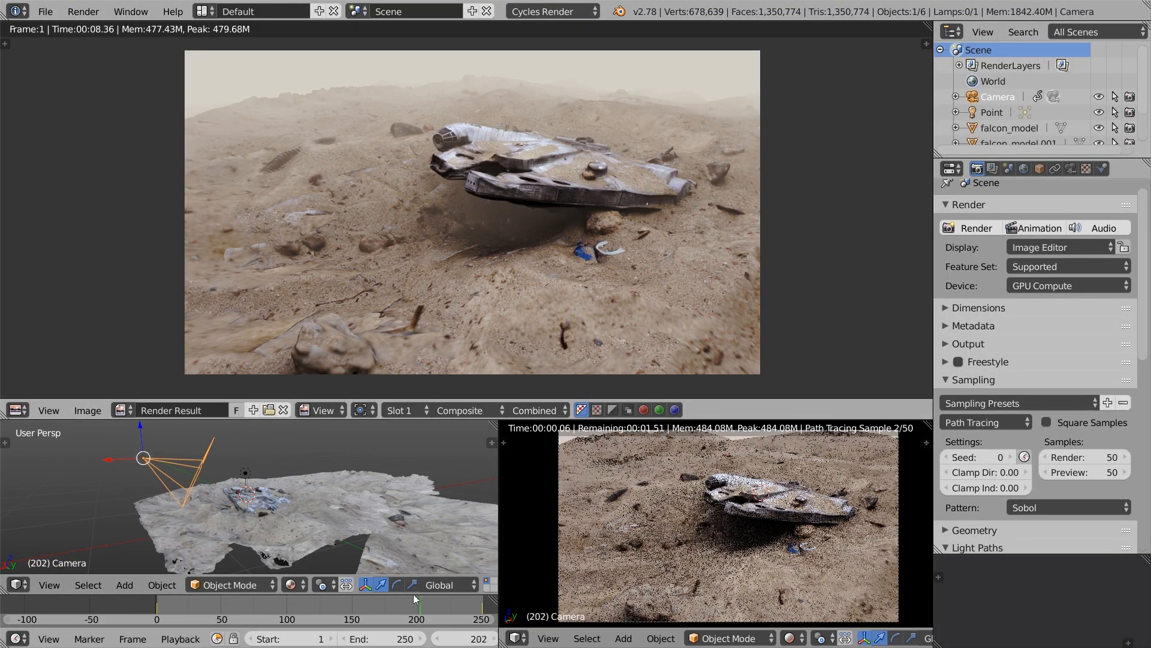
Step: At frame 249, move the camera closer to the falcon along its local Z axis and insert the Location keyframe again
left_click(481, 606)
key("g")
key("z")
key("z")
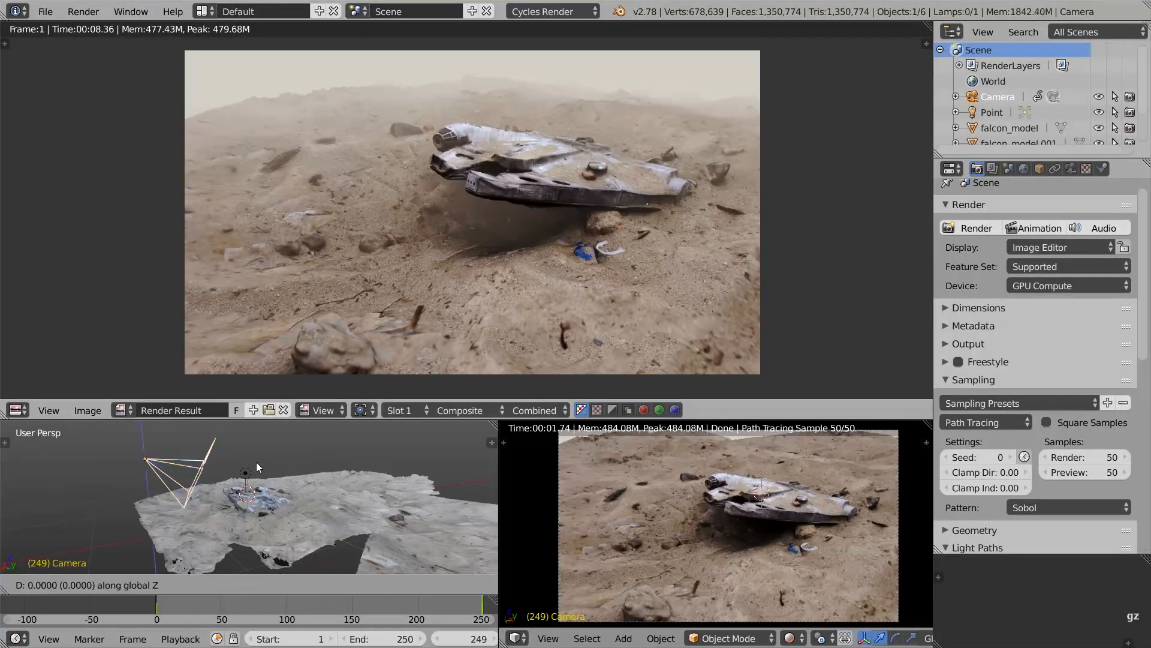
left_click(278, 464)
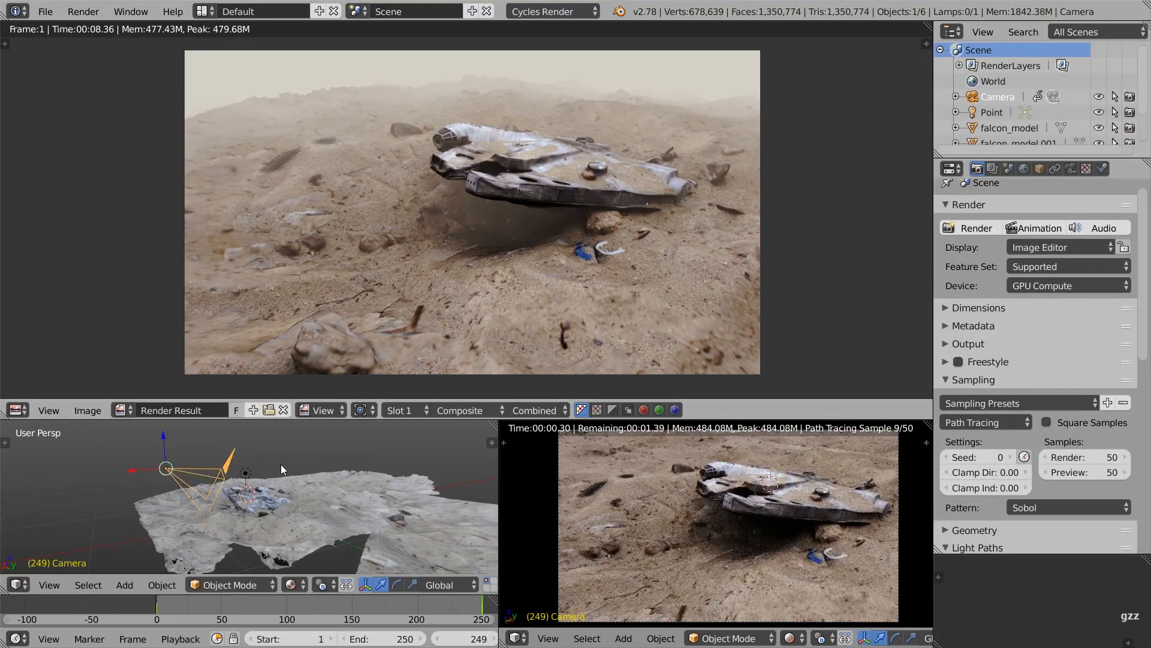
key("i")
left_click(254, 347)
Step: Play back the camera animation from frame 0 to check the move toward the falcon
left_click(448, 604)
left_click(156, 605)
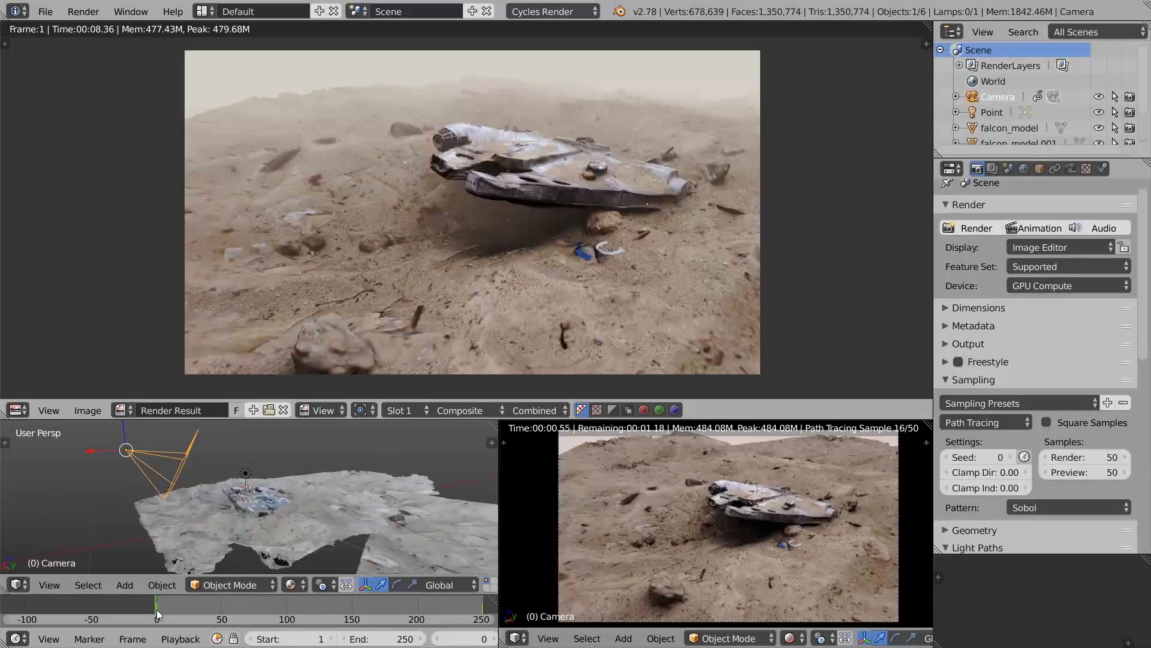
key("alt+a")
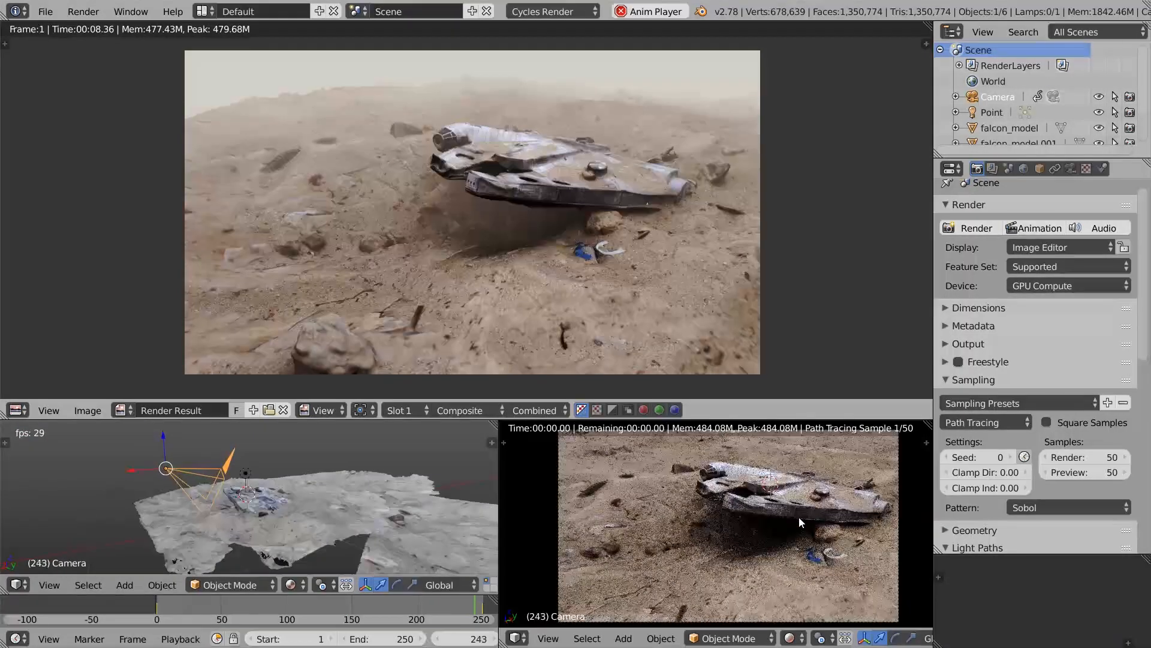
key("alt+a")
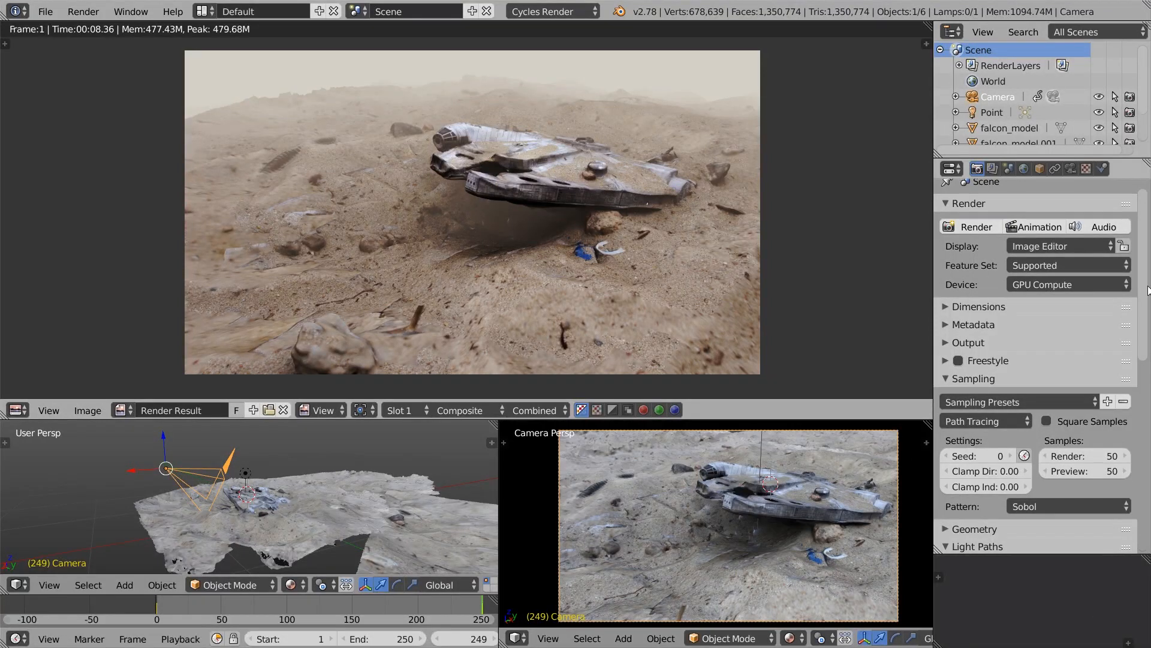
Step: Enable Persistent Images for the final render in the performance settings
scroll(1129, 386, "down", 7)
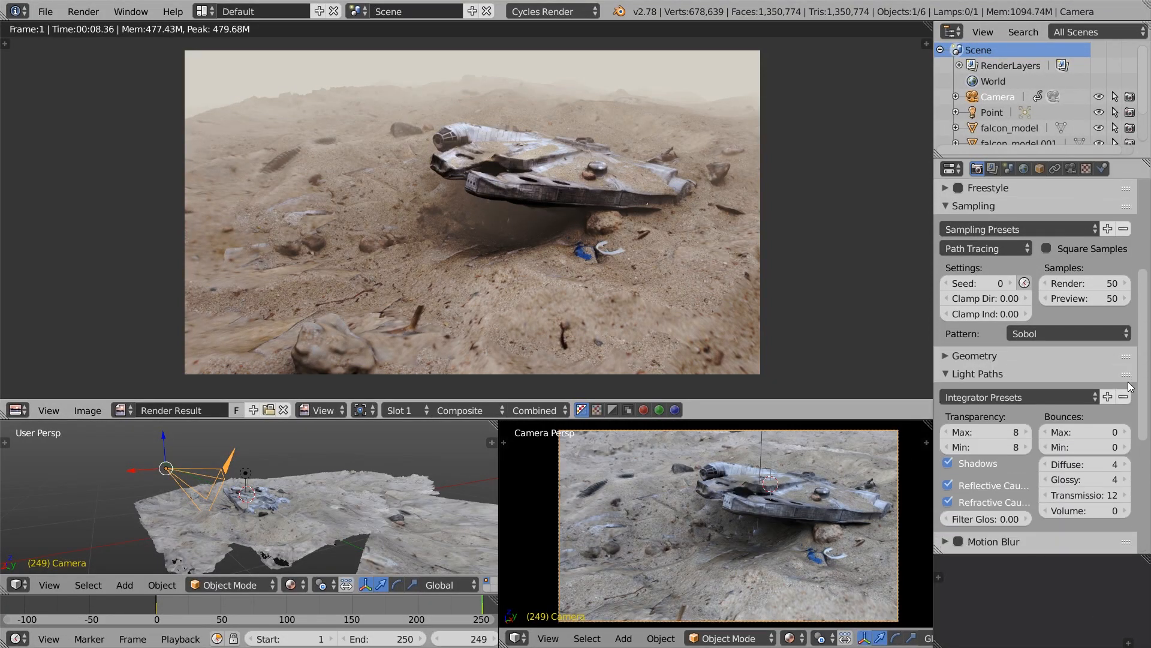
scroll(1128, 386, "down", 7)
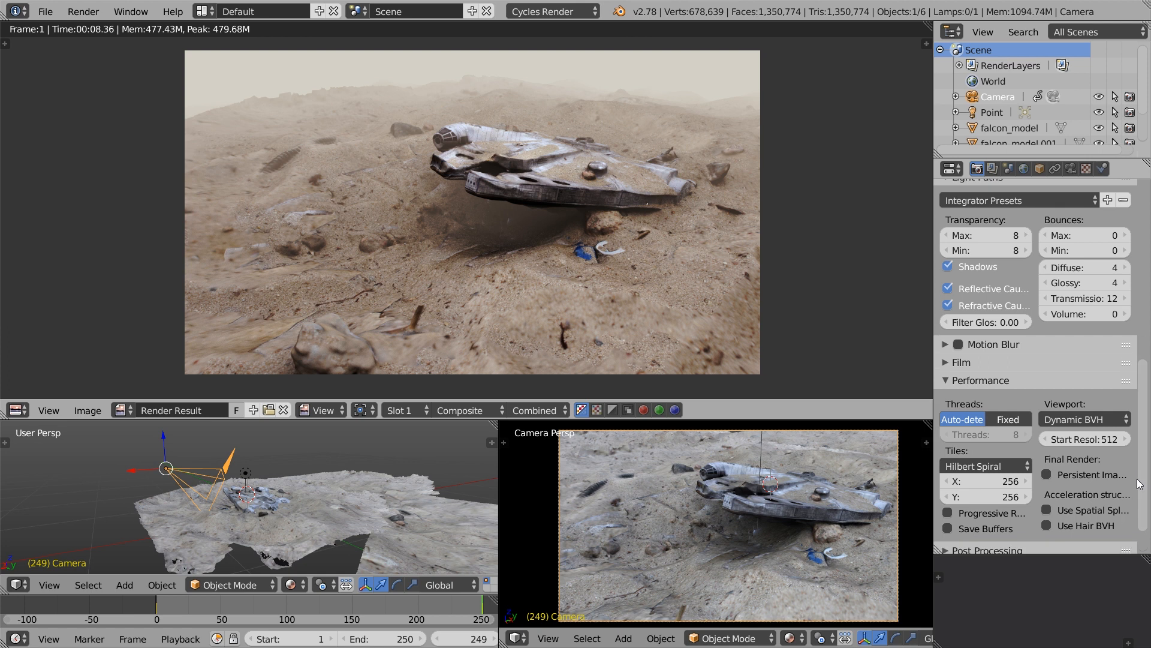
left_click(1114, 478)
Step: Set the render output to D:\169_falcon\feedback\animation_01\ with the file name falcon_animation_test_
left_click_drag(1139, 463, 1149, 327)
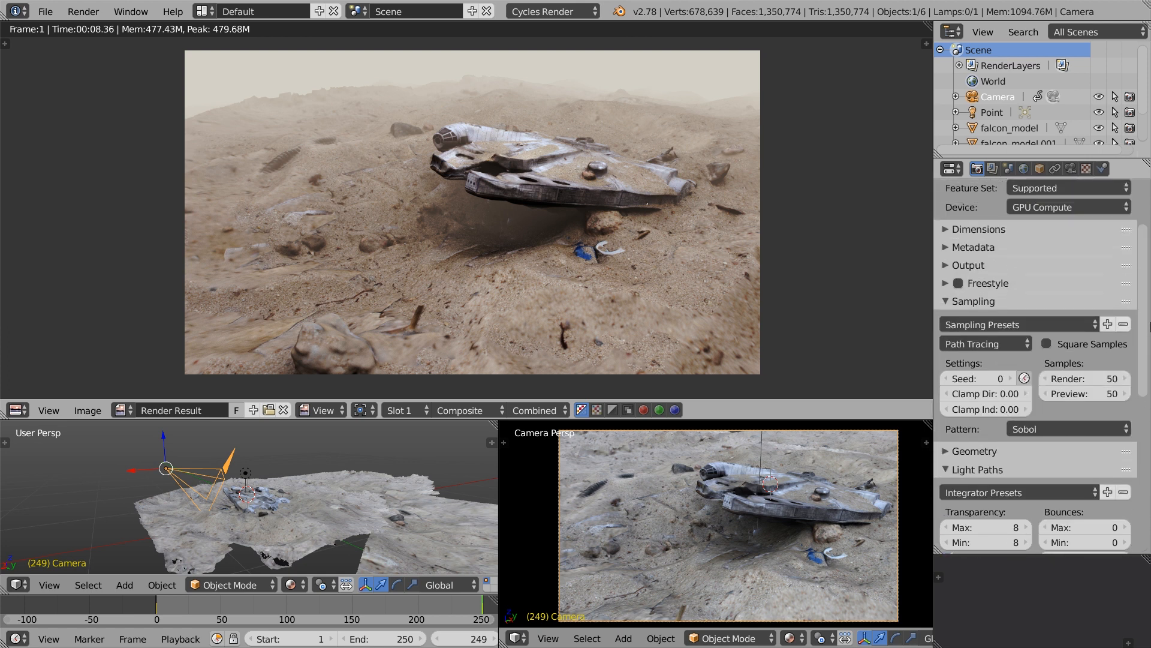
scroll(1077, 289, "up", 1)
left_click(1062, 280)
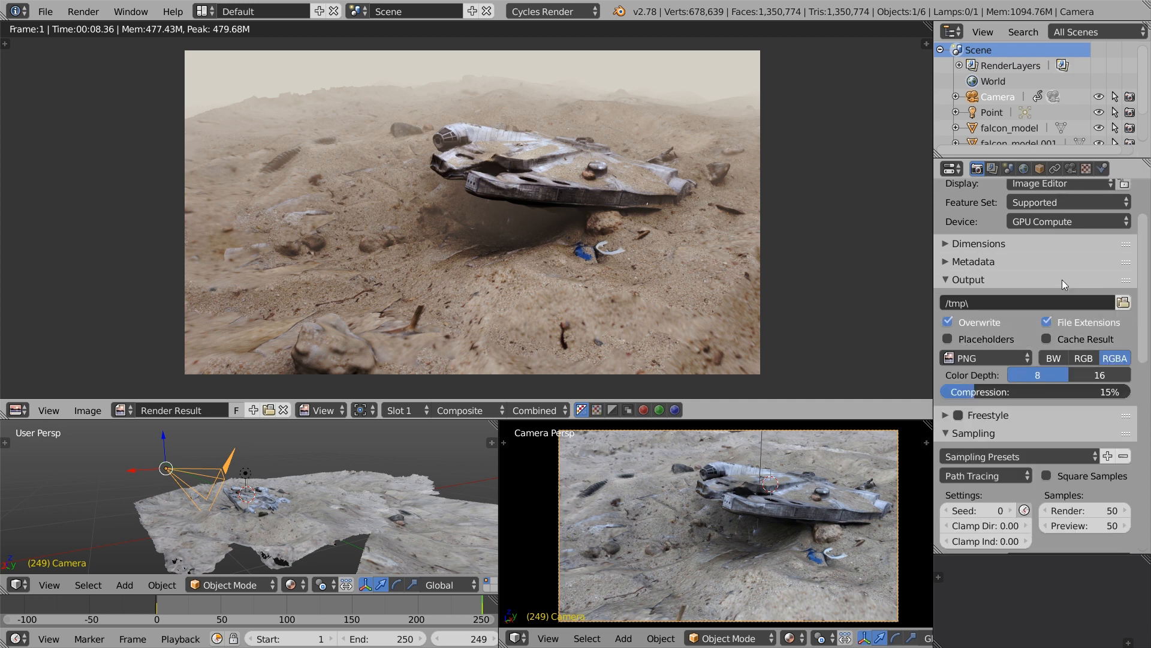
left_click(1122, 304)
left_click(342, 71)
type("falcon_animation_test_")
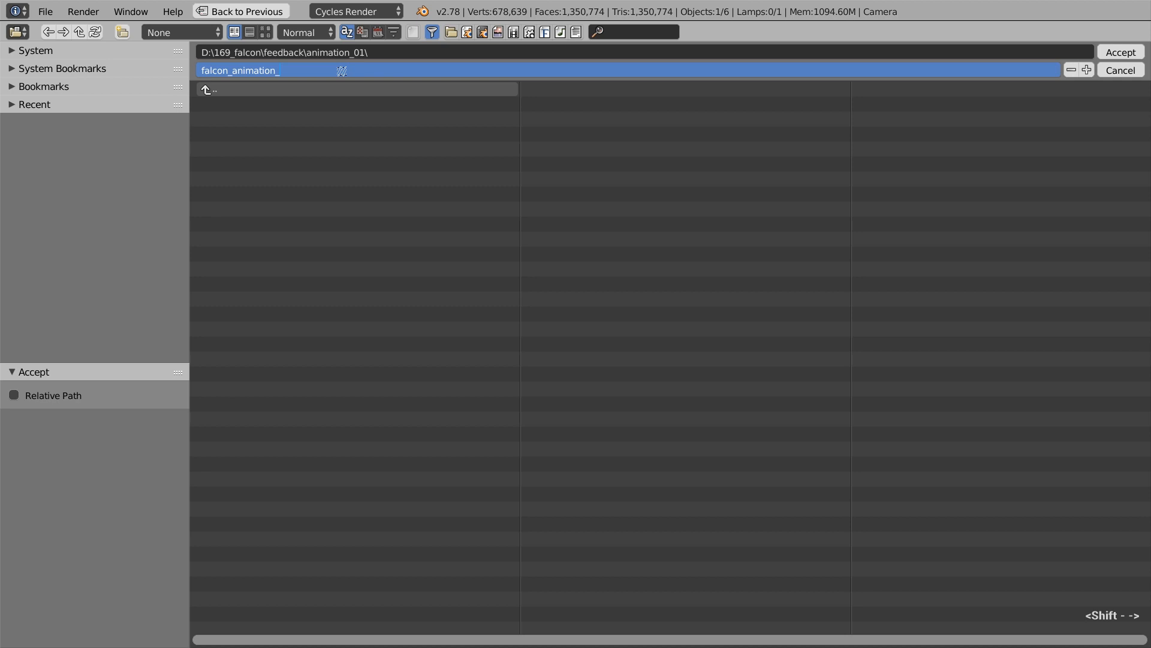
left_click(1115, 53)
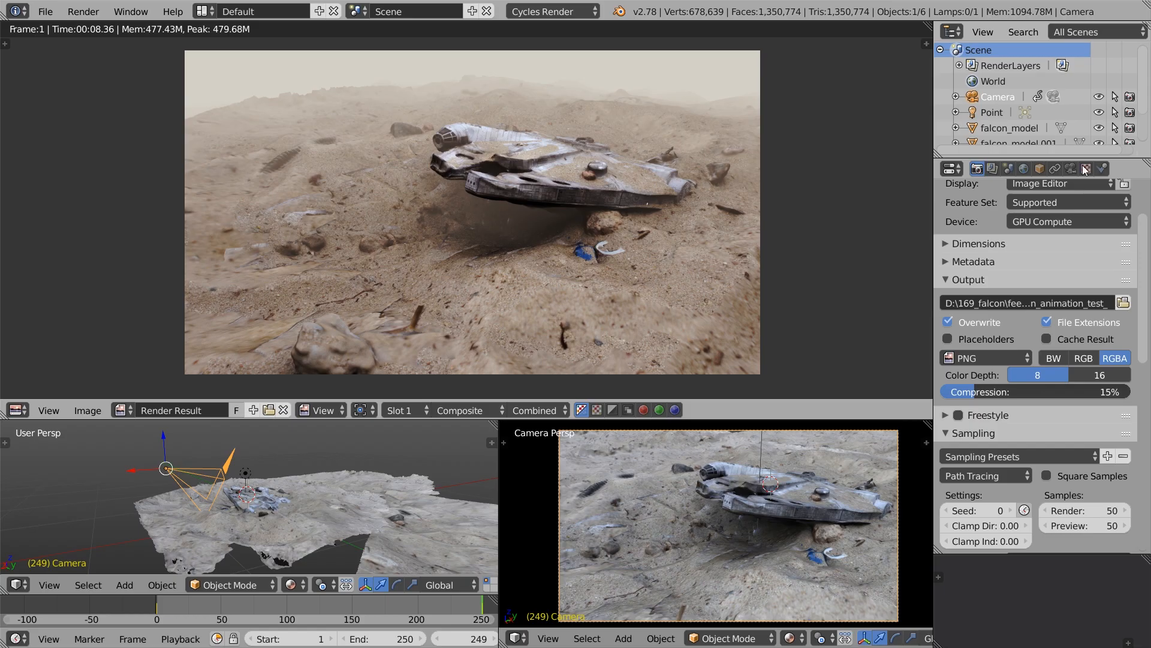
Step: Set the output format to AVI JPEG and start rendering the animation
left_click(976, 357)
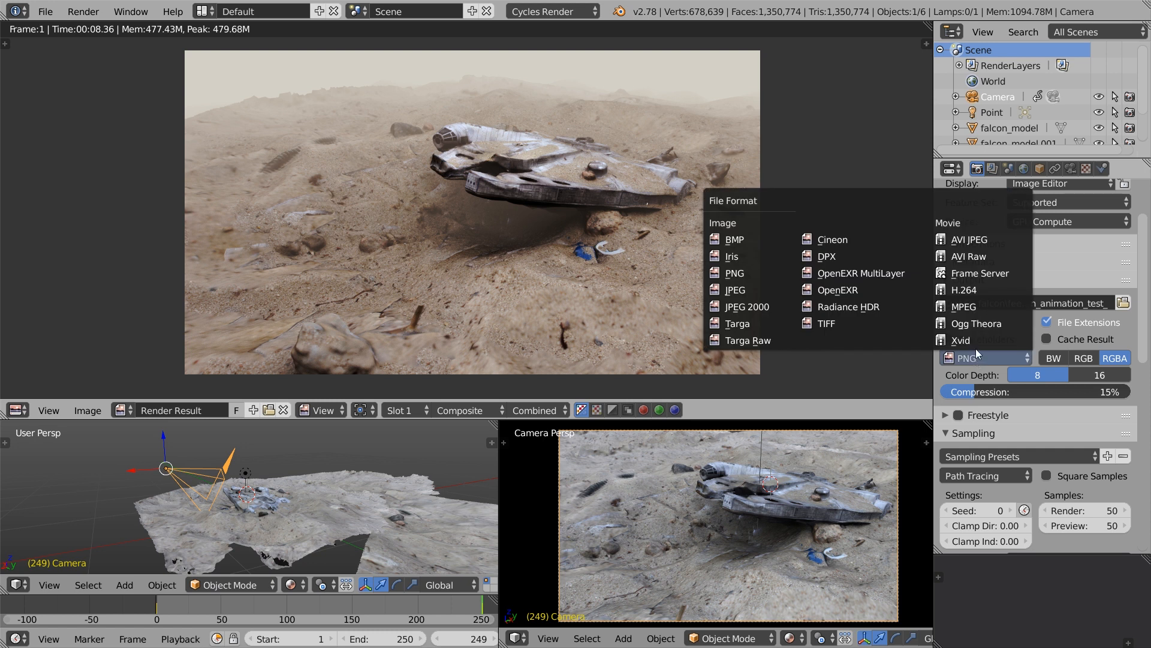
left_click(993, 241)
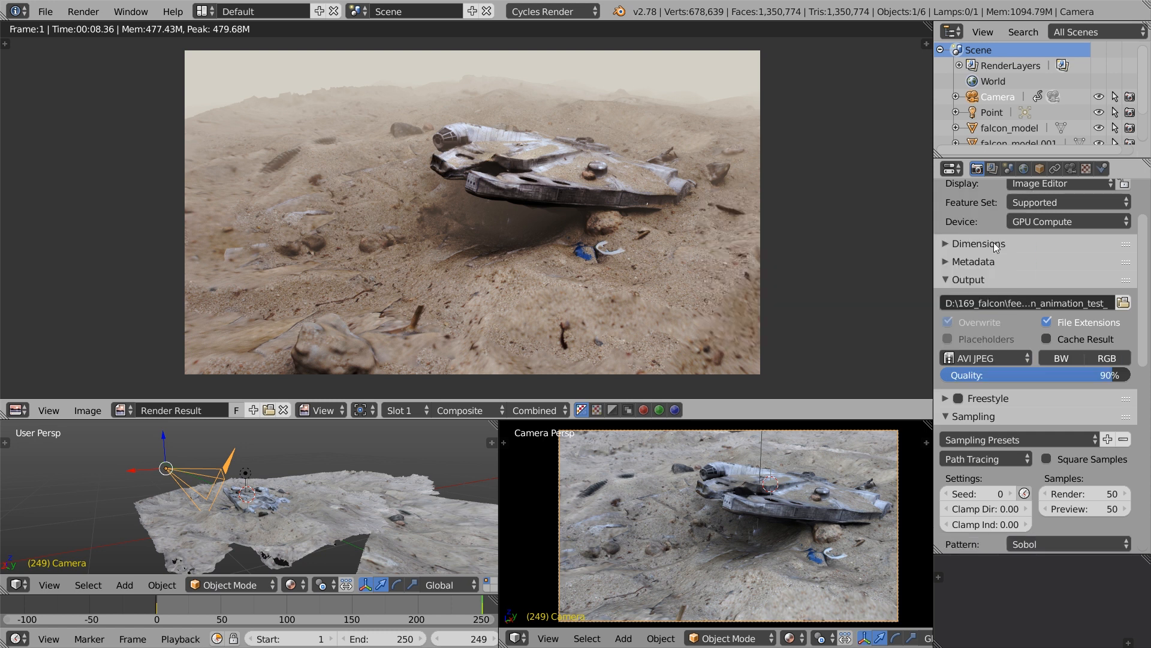
scroll(994, 243, "up", 2)
left_click(1044, 212)
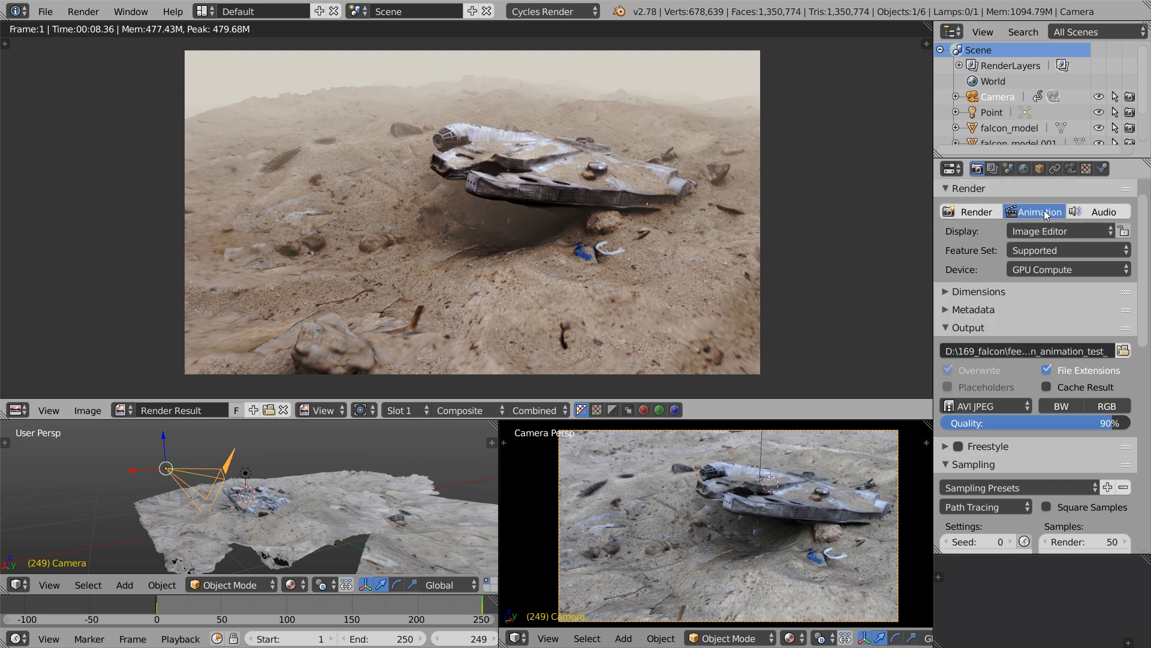